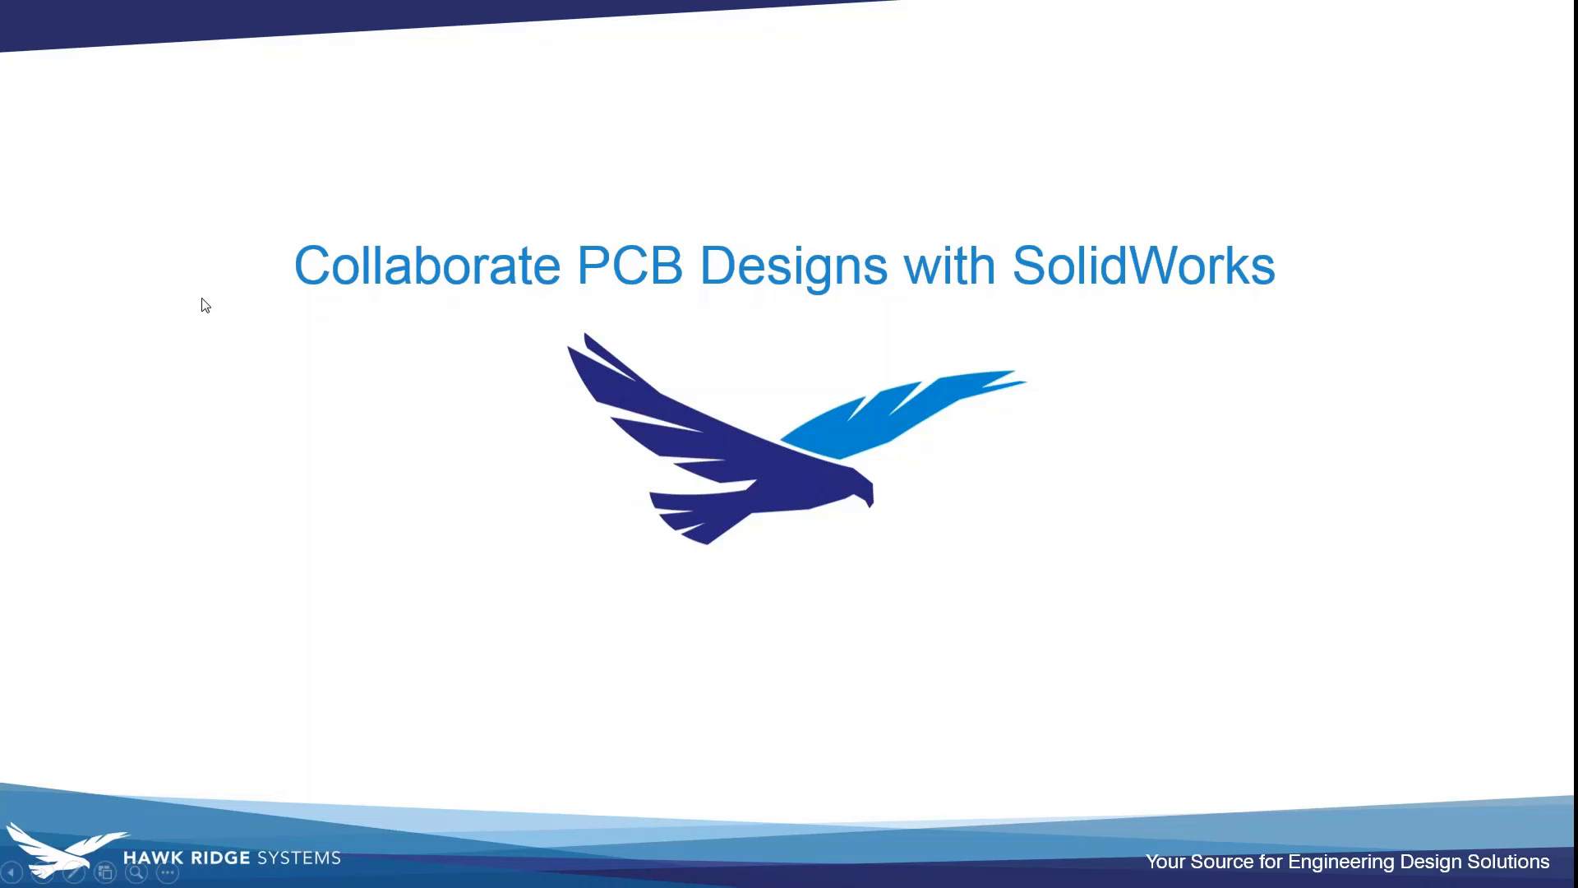
- Leave the slide show, minimise the presentation and switch to SOLIDWORKS PCB
click(282, 705)
click(282, 705)
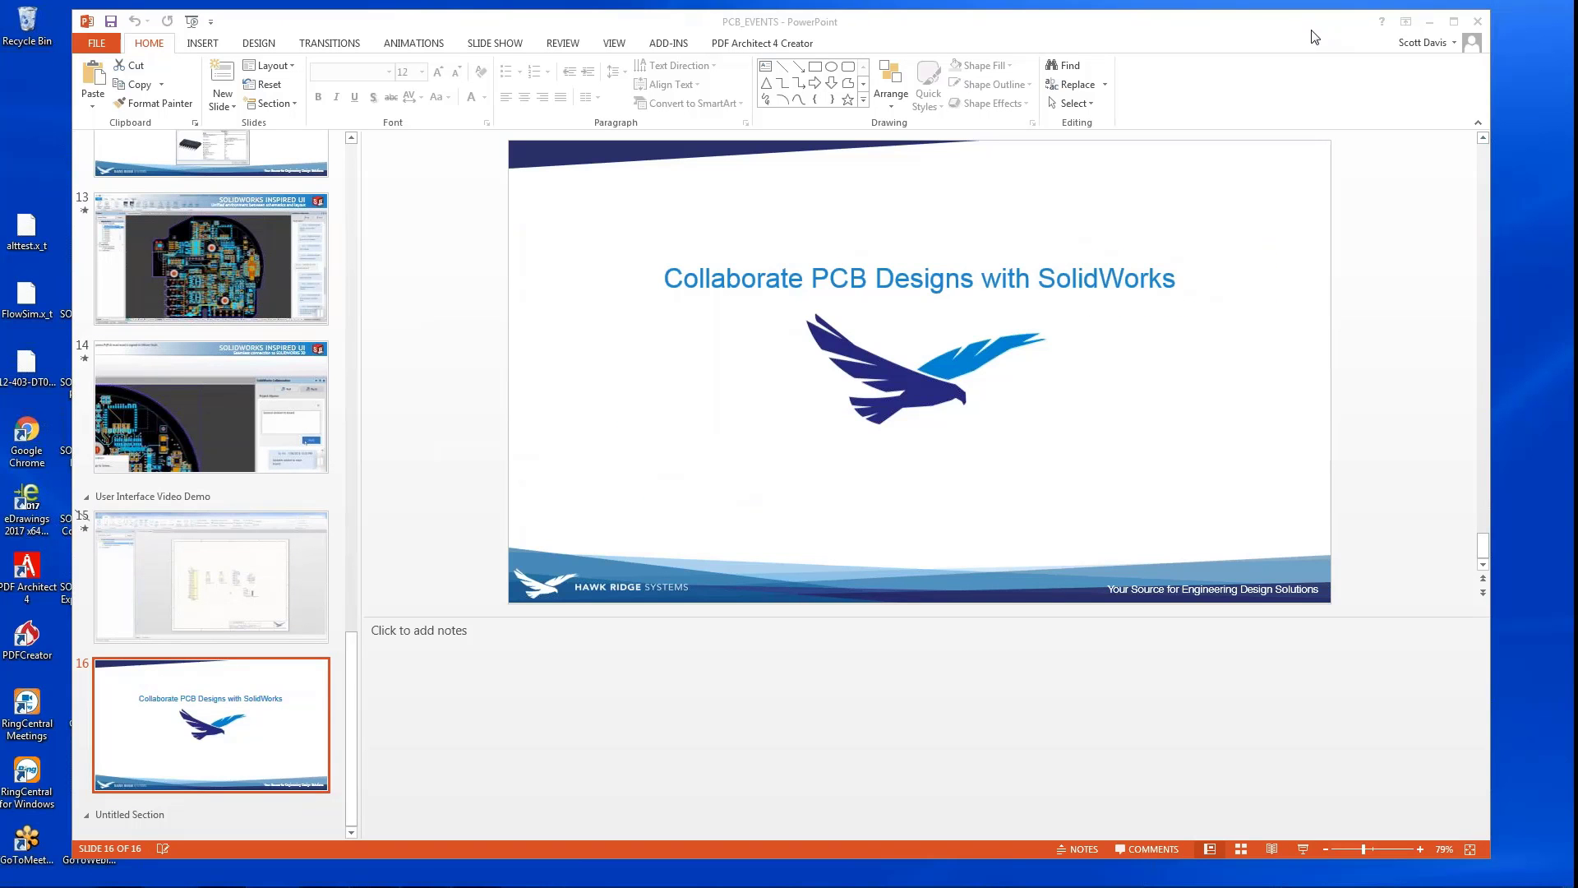
drag(1312, 31, 1276, 42)
click(1440, 31)
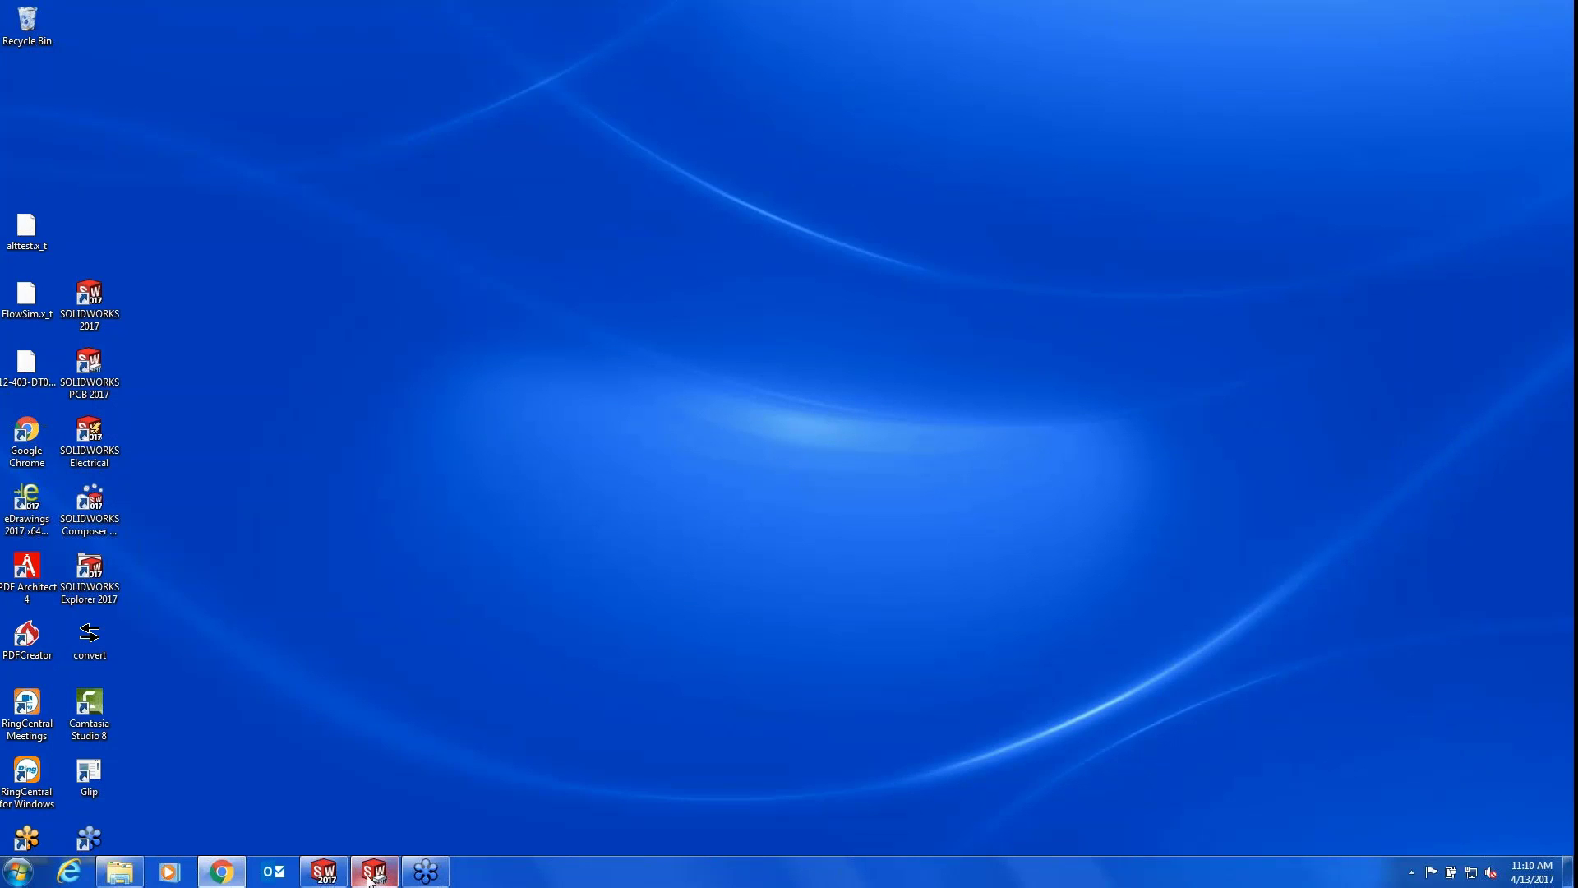
click(371, 873)
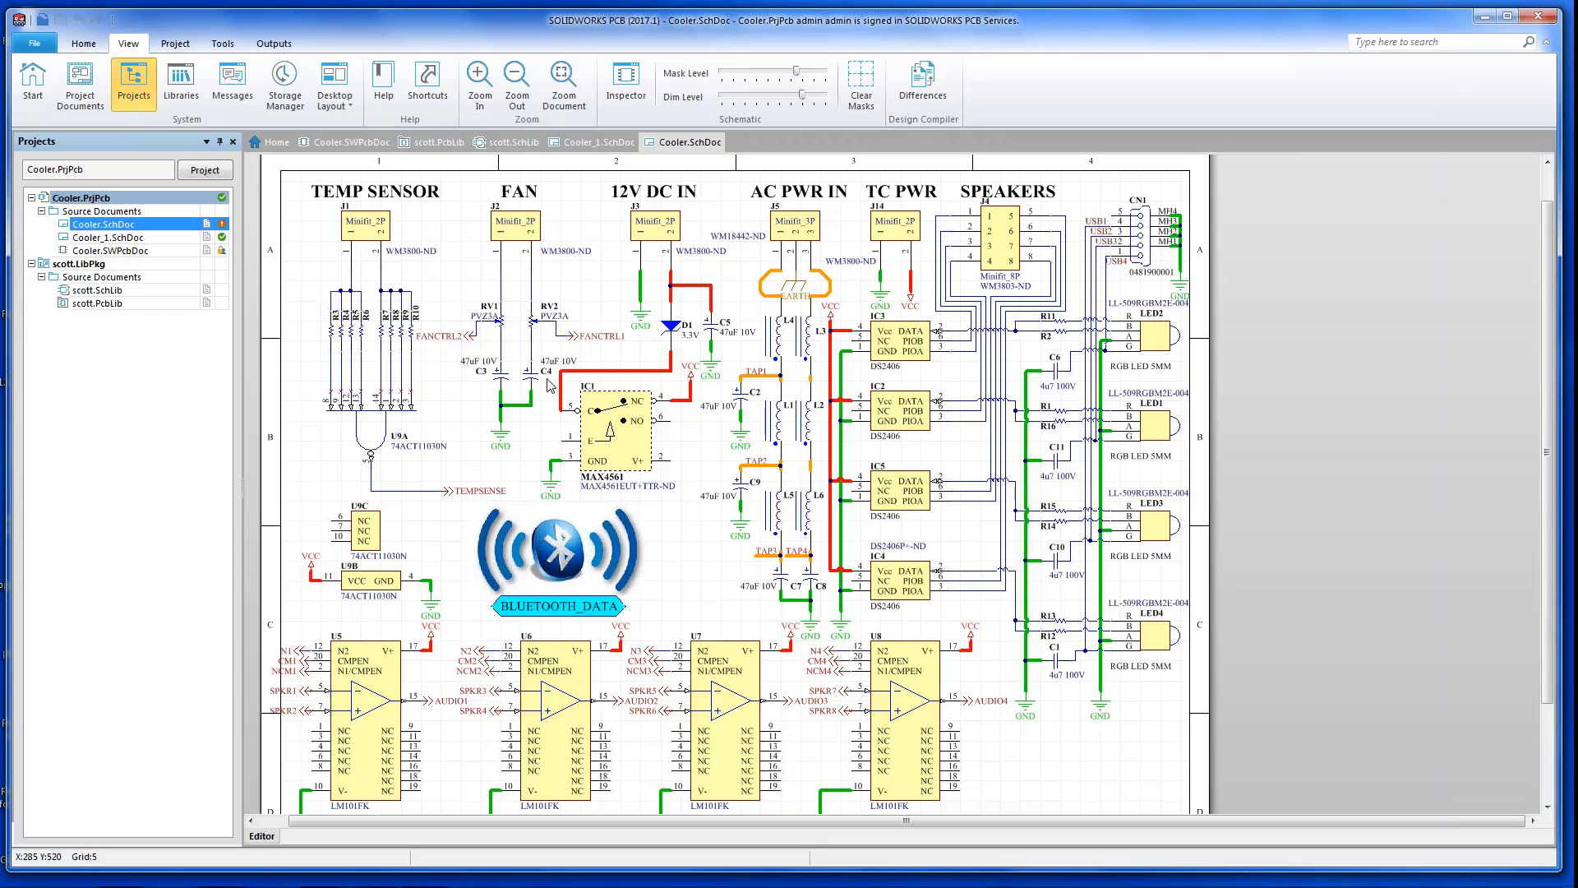
- Open the Cooler_1.SchDoc schematic sheet of the Cooler.PrjPcb project for viewing
double_click(87, 237)
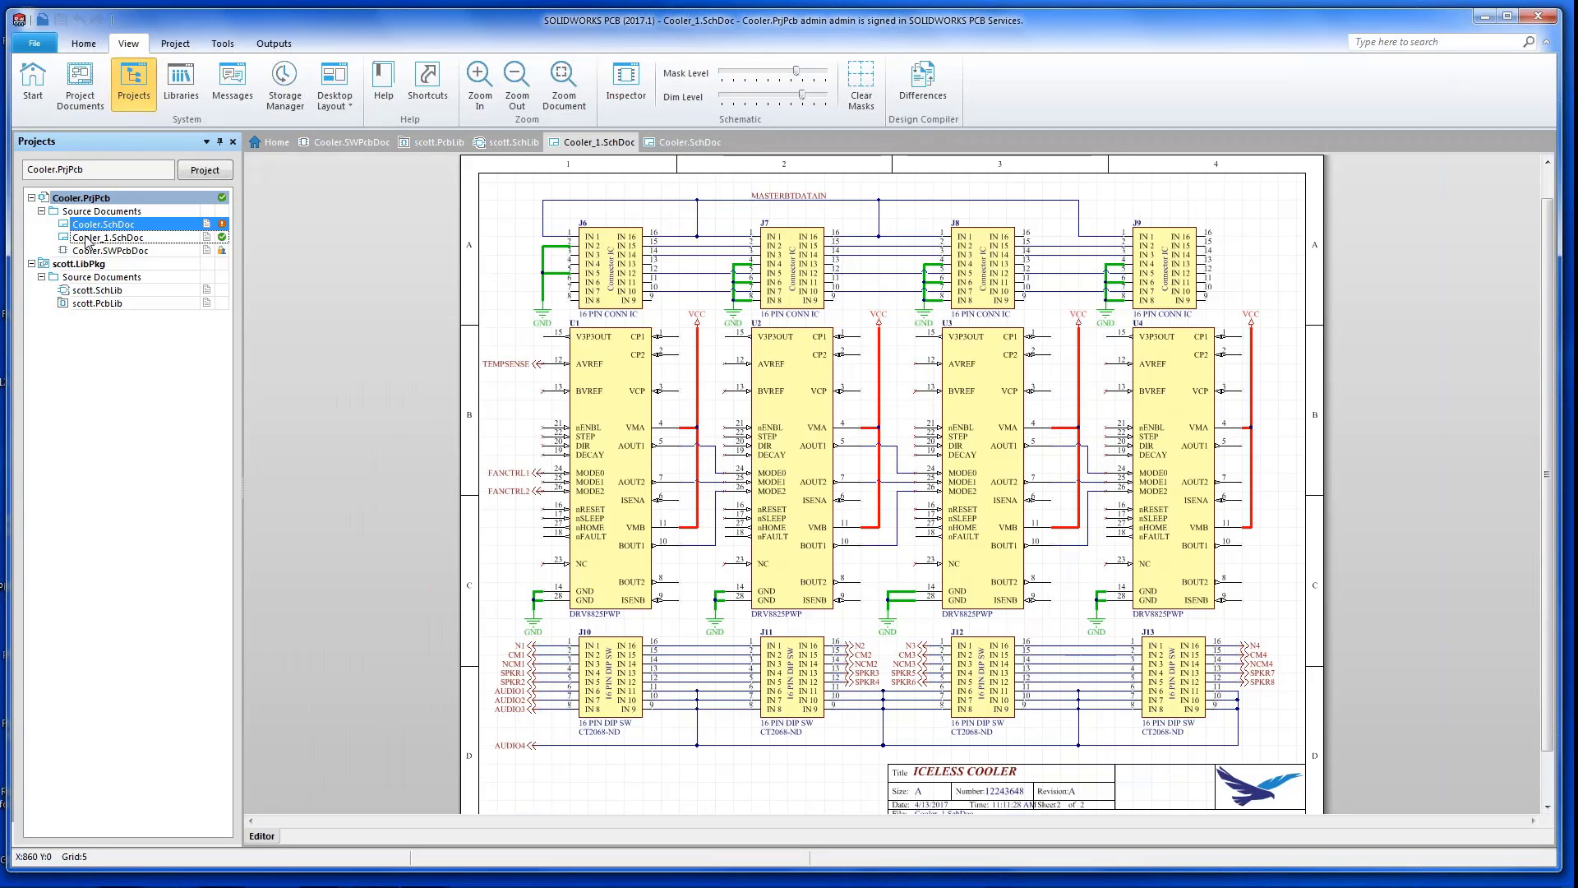
click(87, 237)
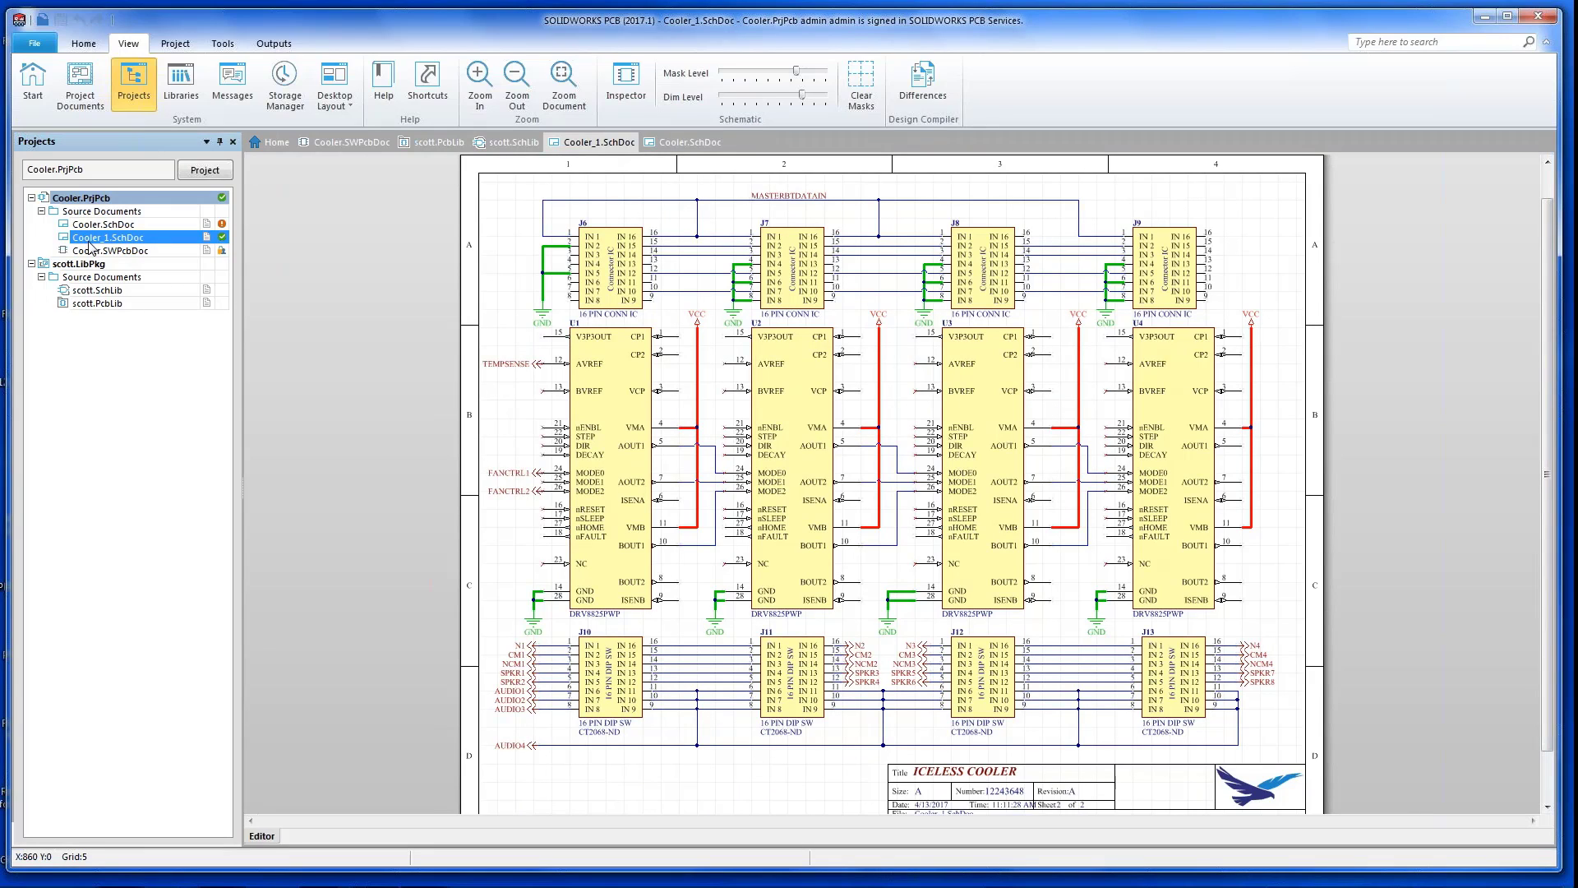
- Open scott.PcbLib with its component list and inspect the MINIFIT_8P footprint in 3D before returning to 2D
double_click(82, 303)
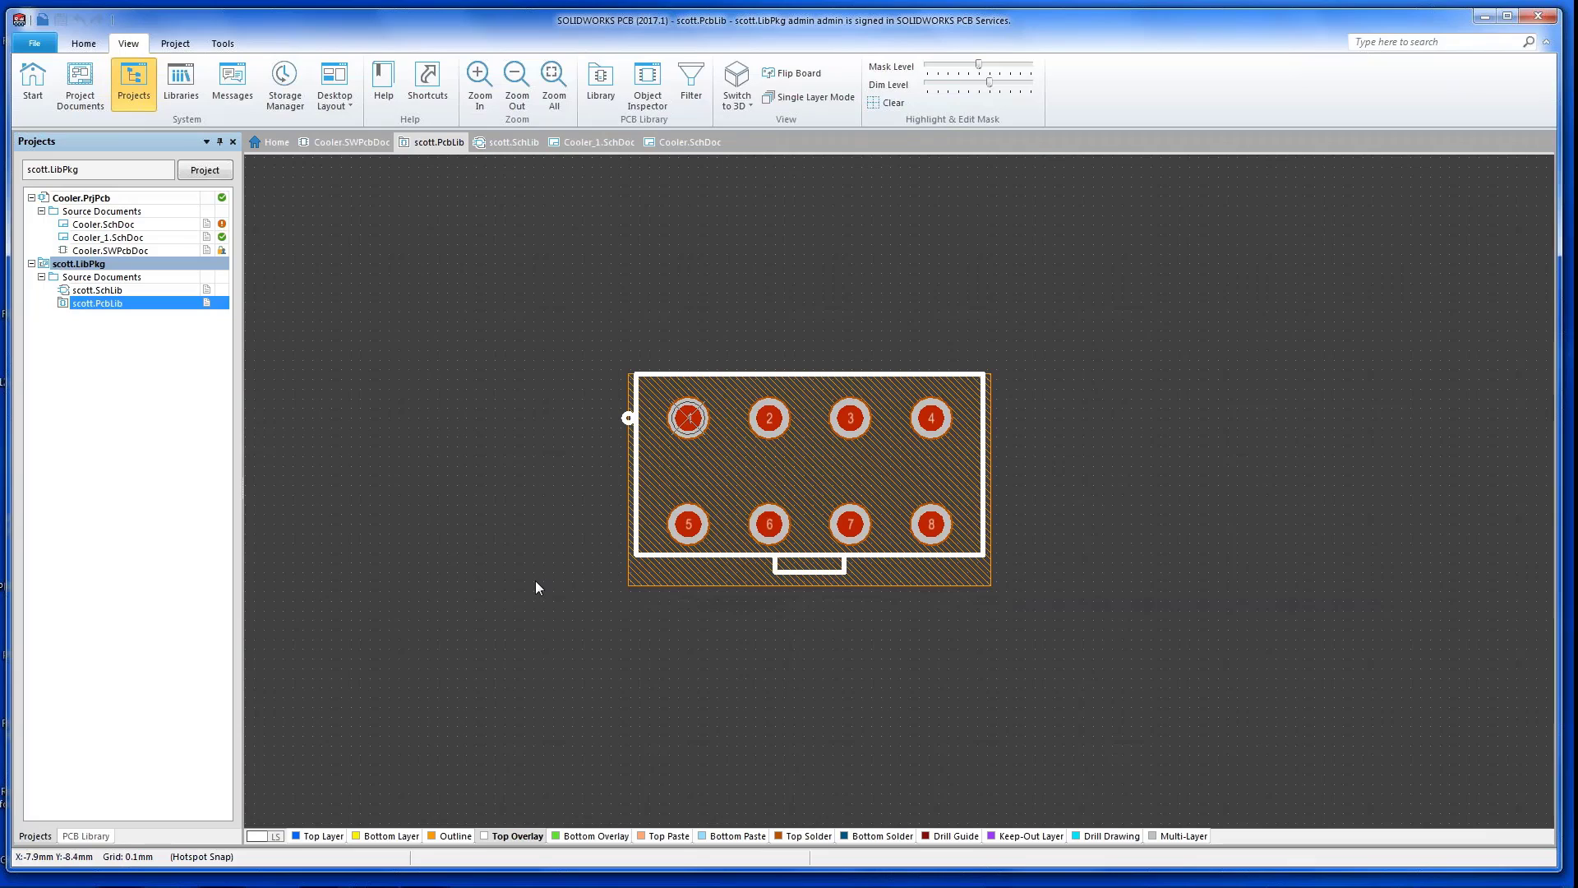
click(74, 836)
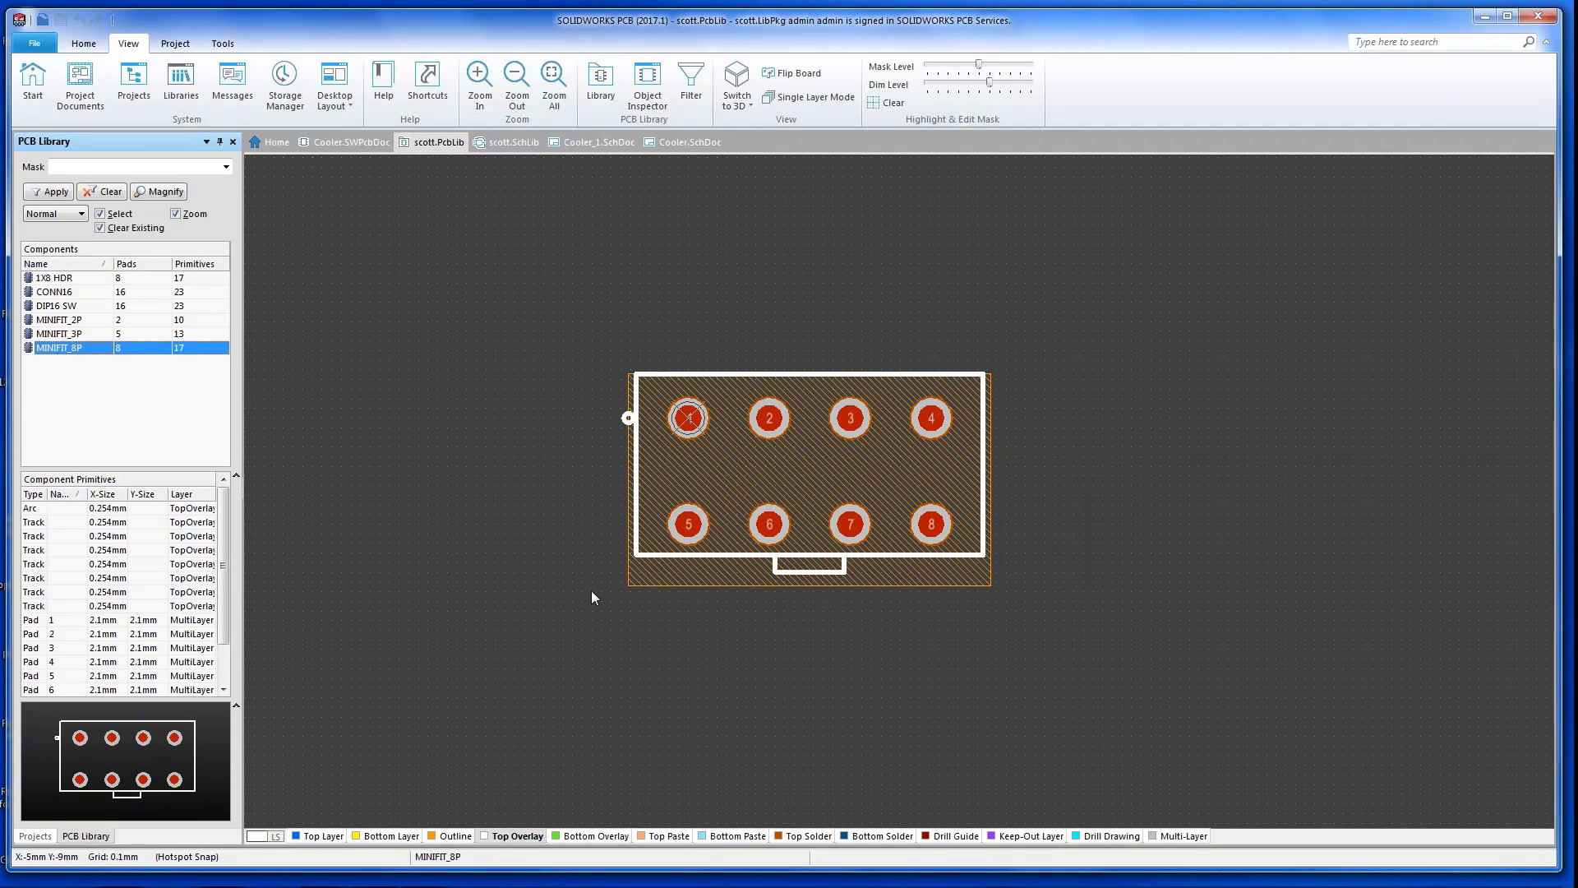
key(3)
key(shift)
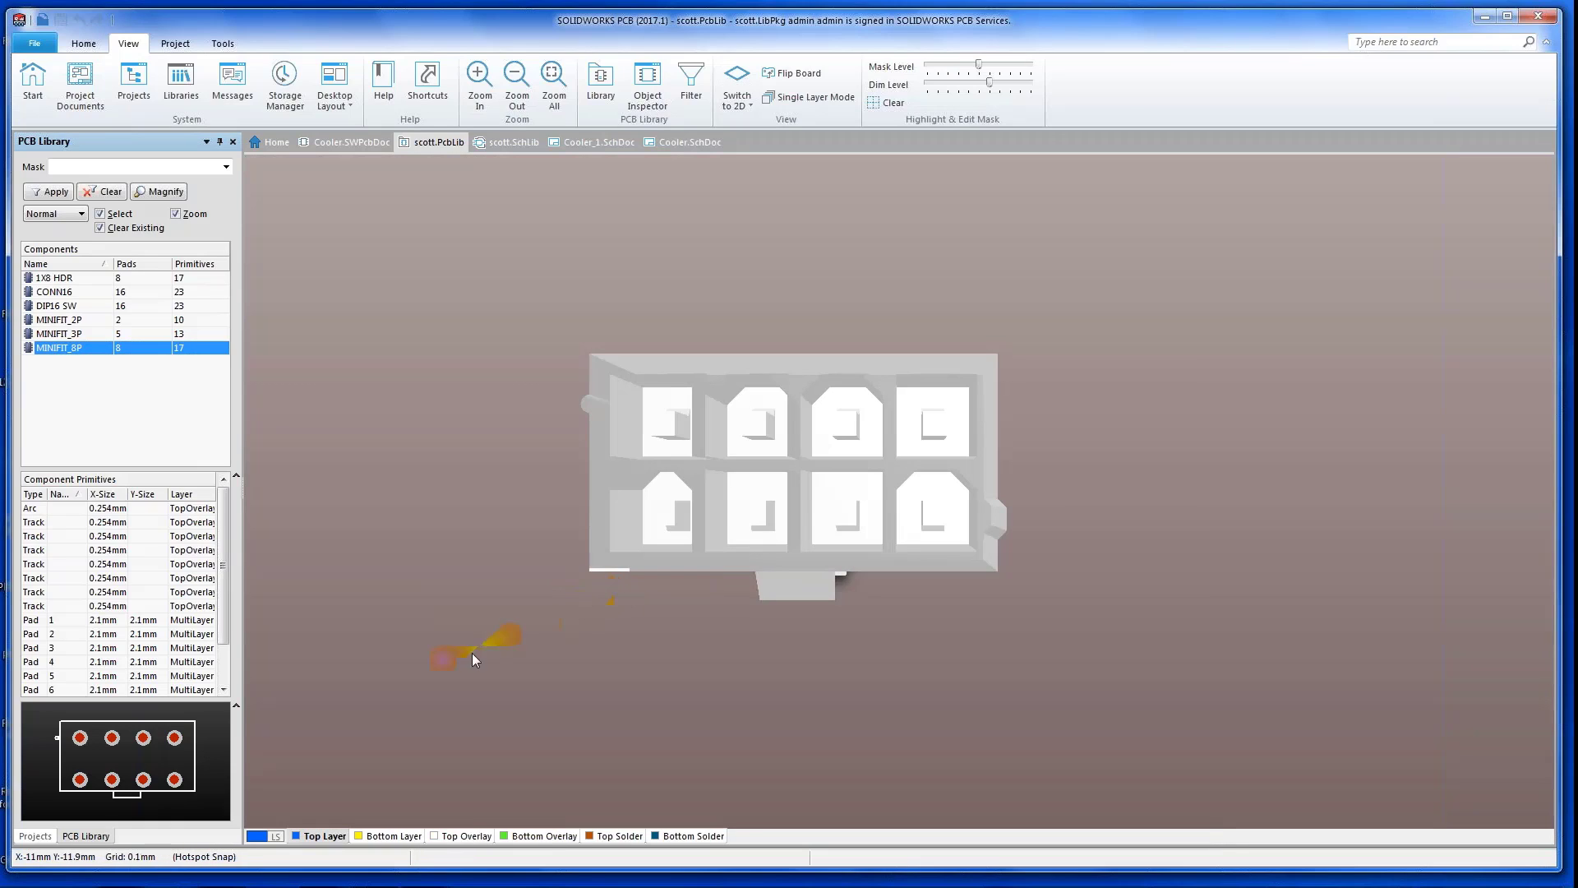
shift+right_drag(443, 746, 462, 662)
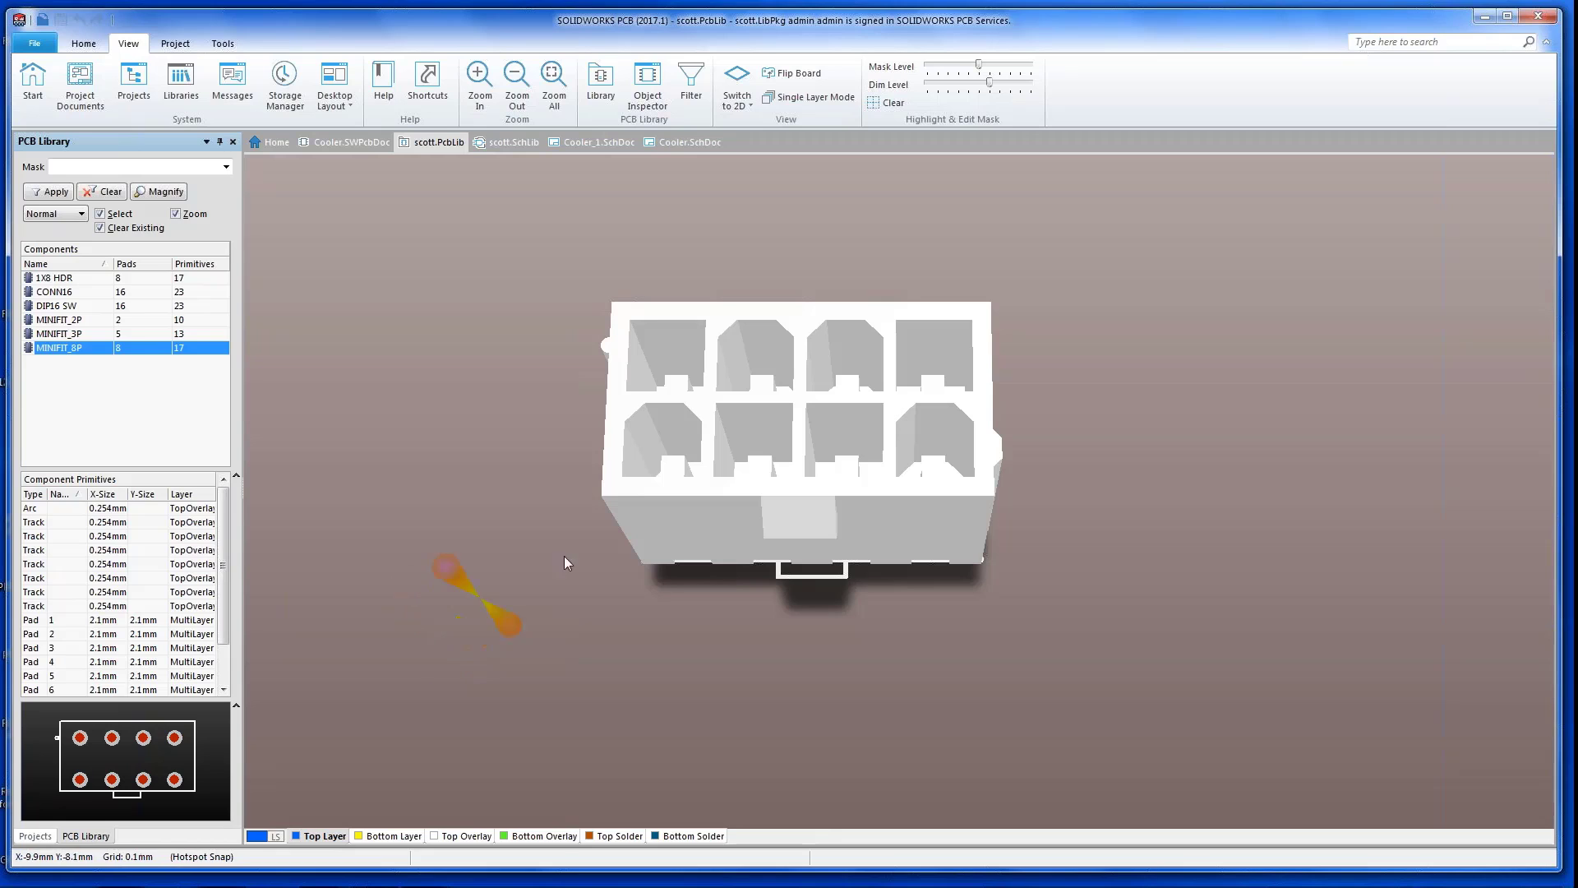
key(2)
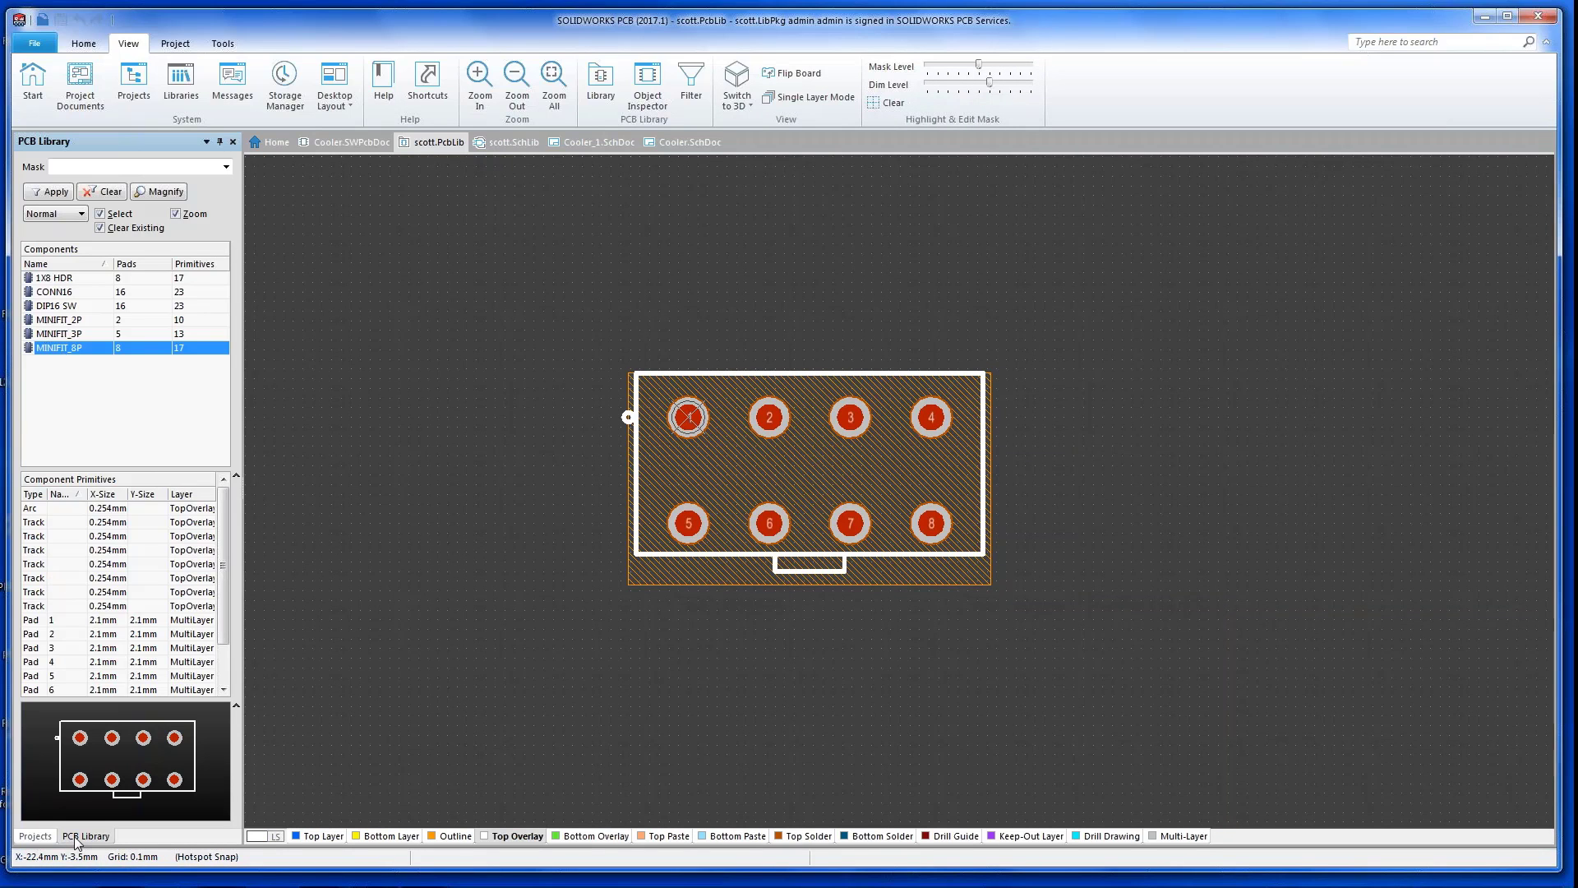
- Open scott.SchLib and display the supplier links of the 16 PIN DIP SW symbol
click(35, 836)
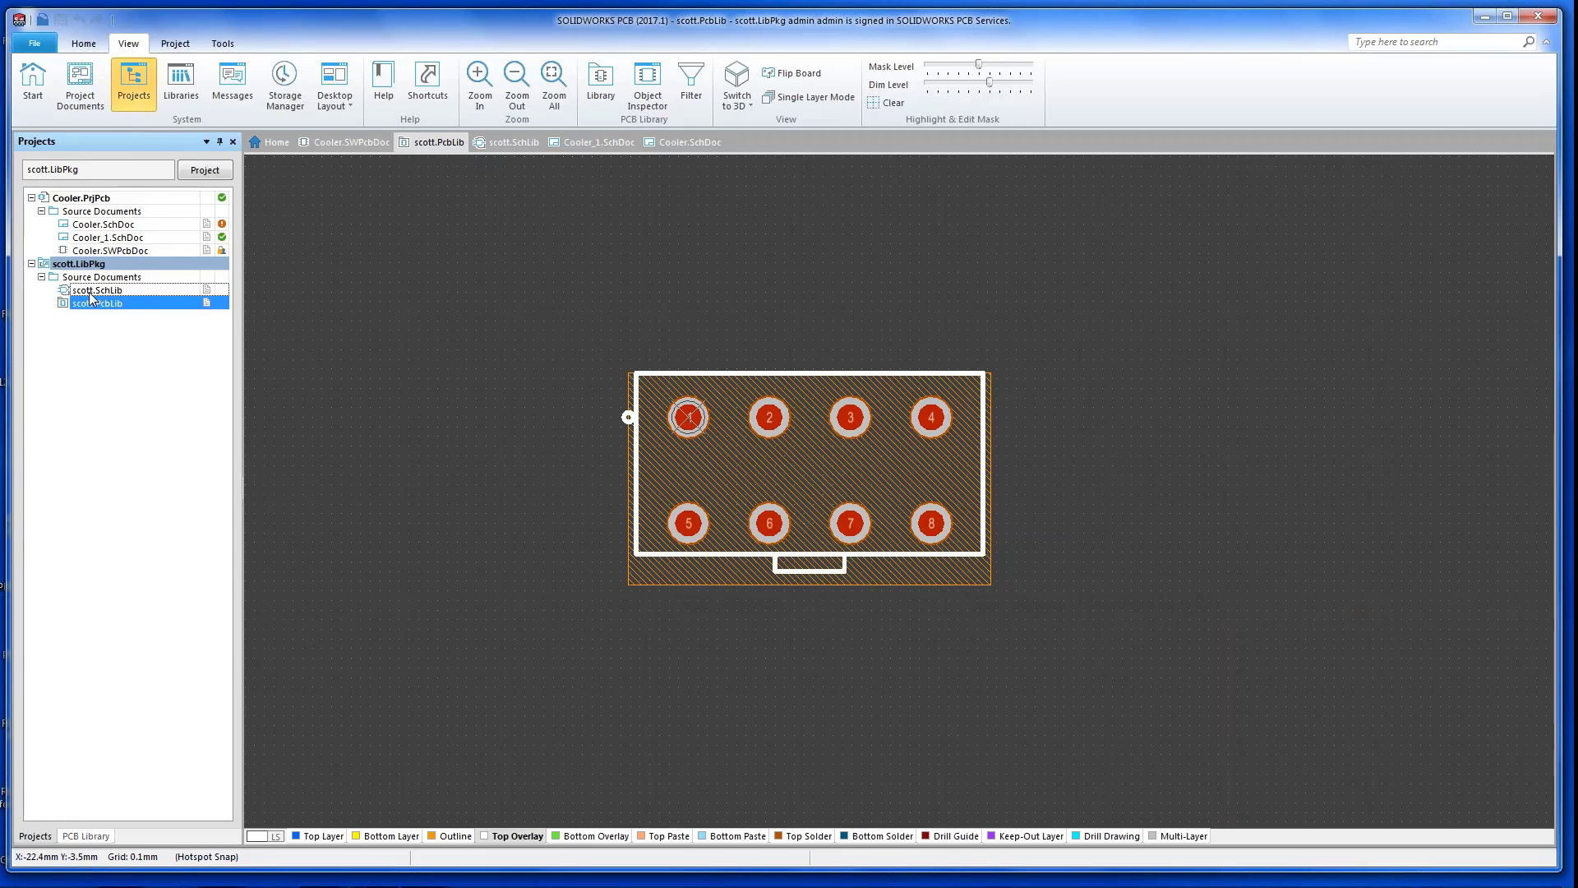
click(91, 294)
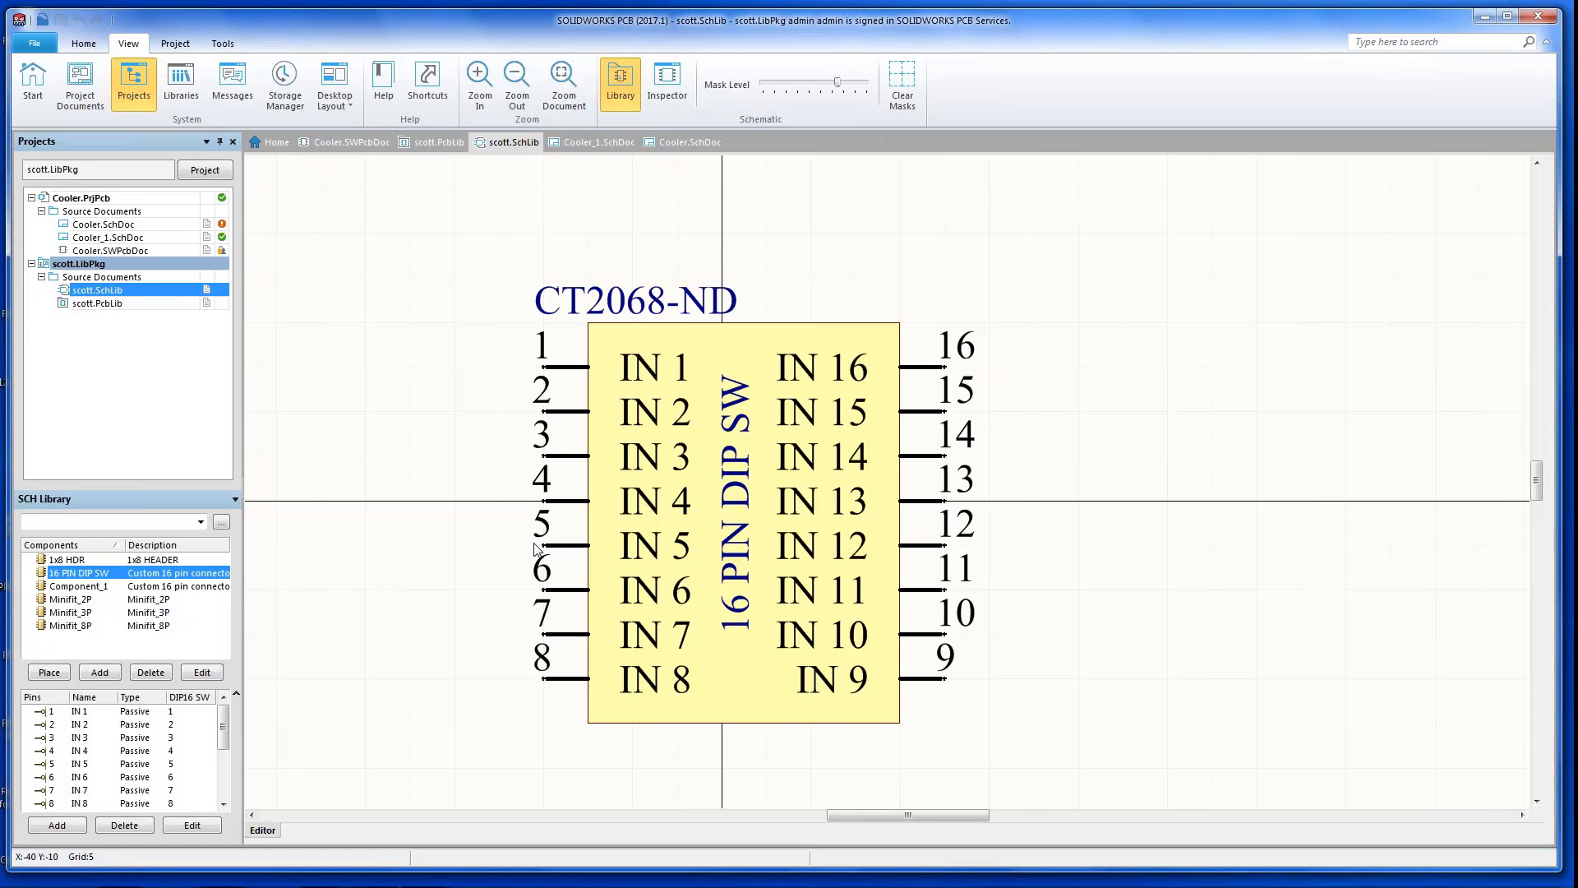
click(711, 672)
right_click(711, 673)
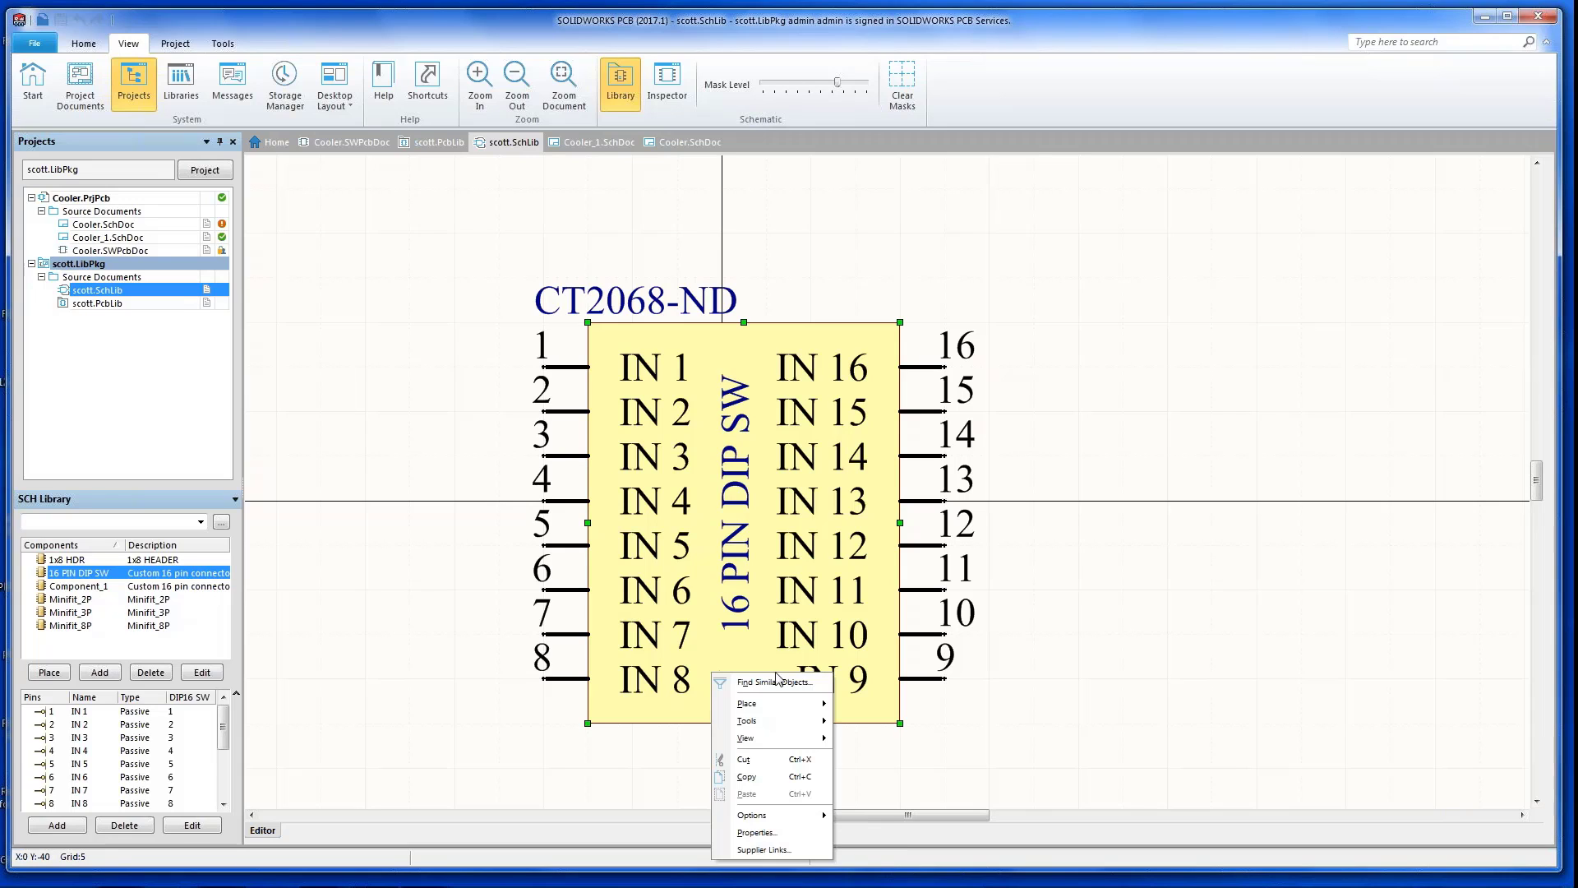
click(764, 852)
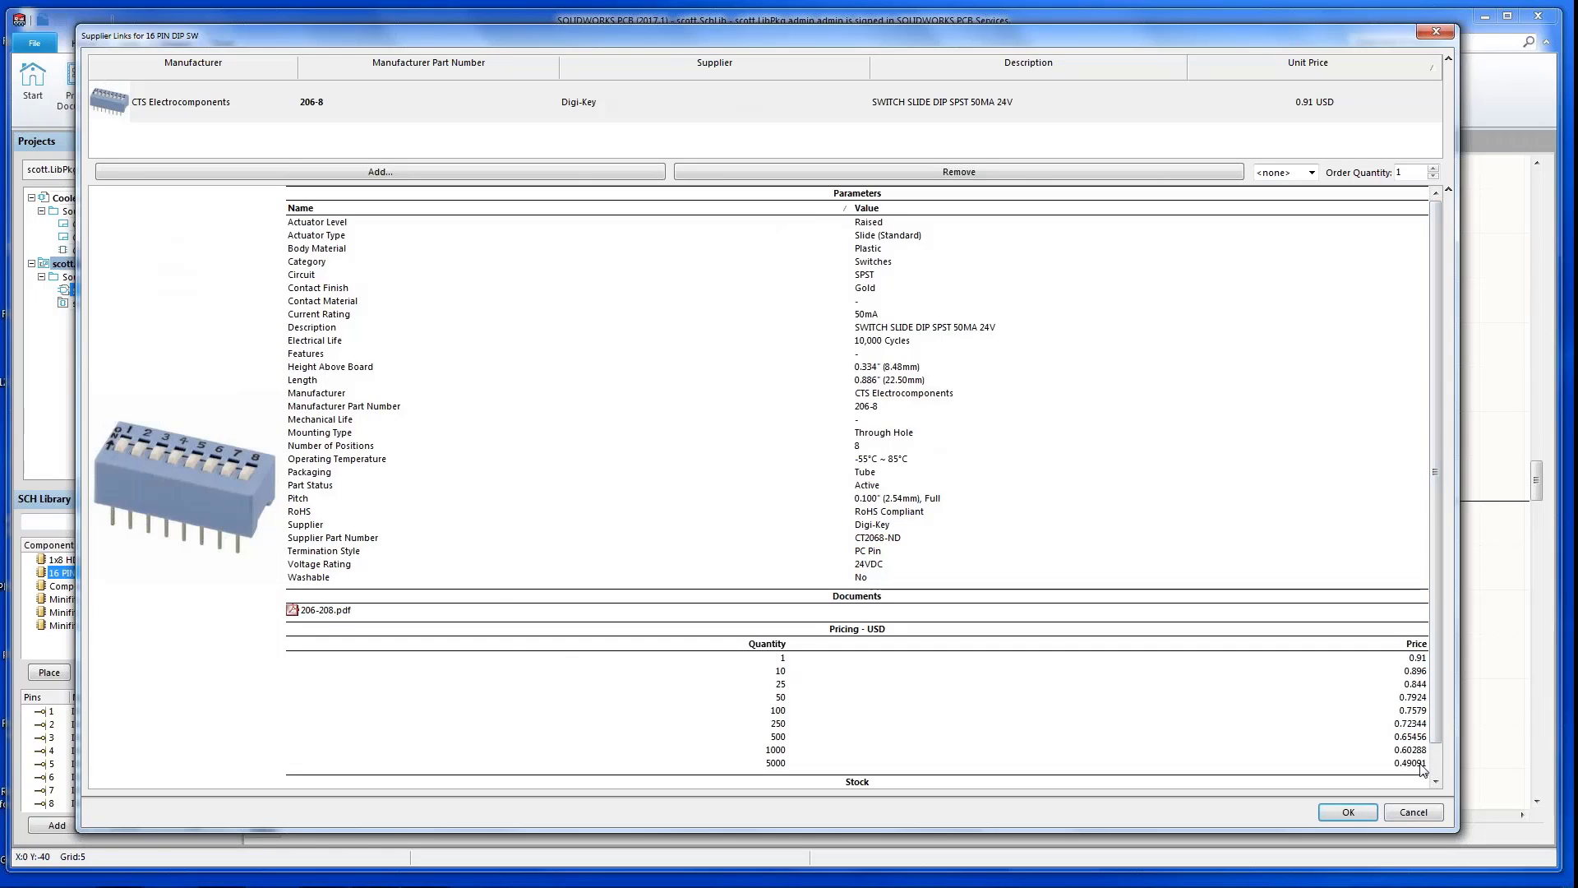
- View the linked 206-208.pdf datasheet, minimise the browser and close the supplier links
click(297, 612)
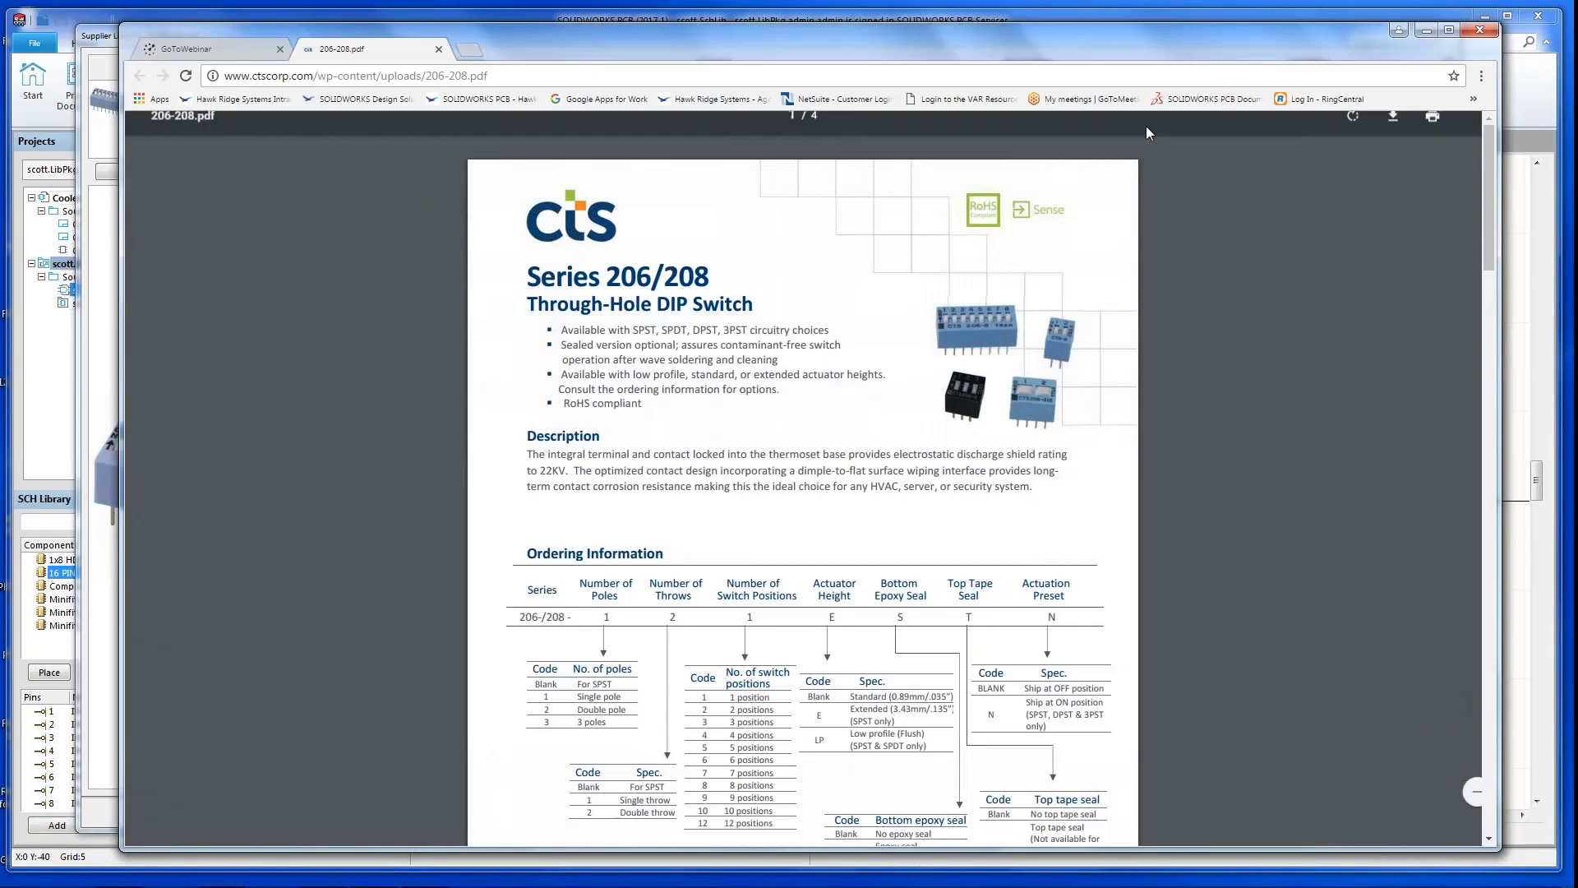
click(1427, 31)
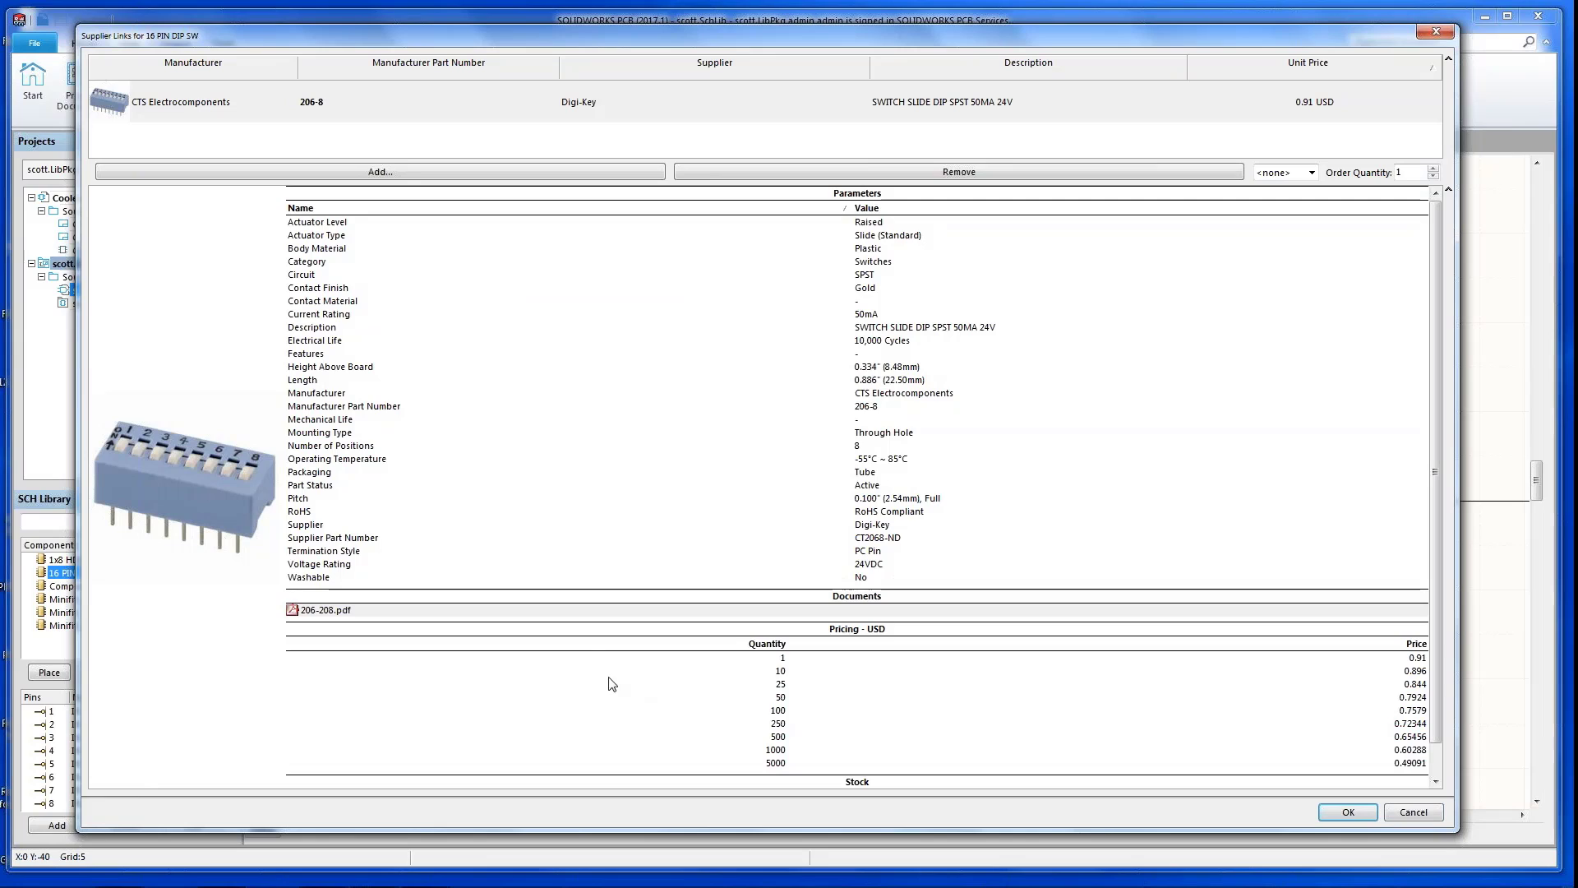
click(1437, 31)
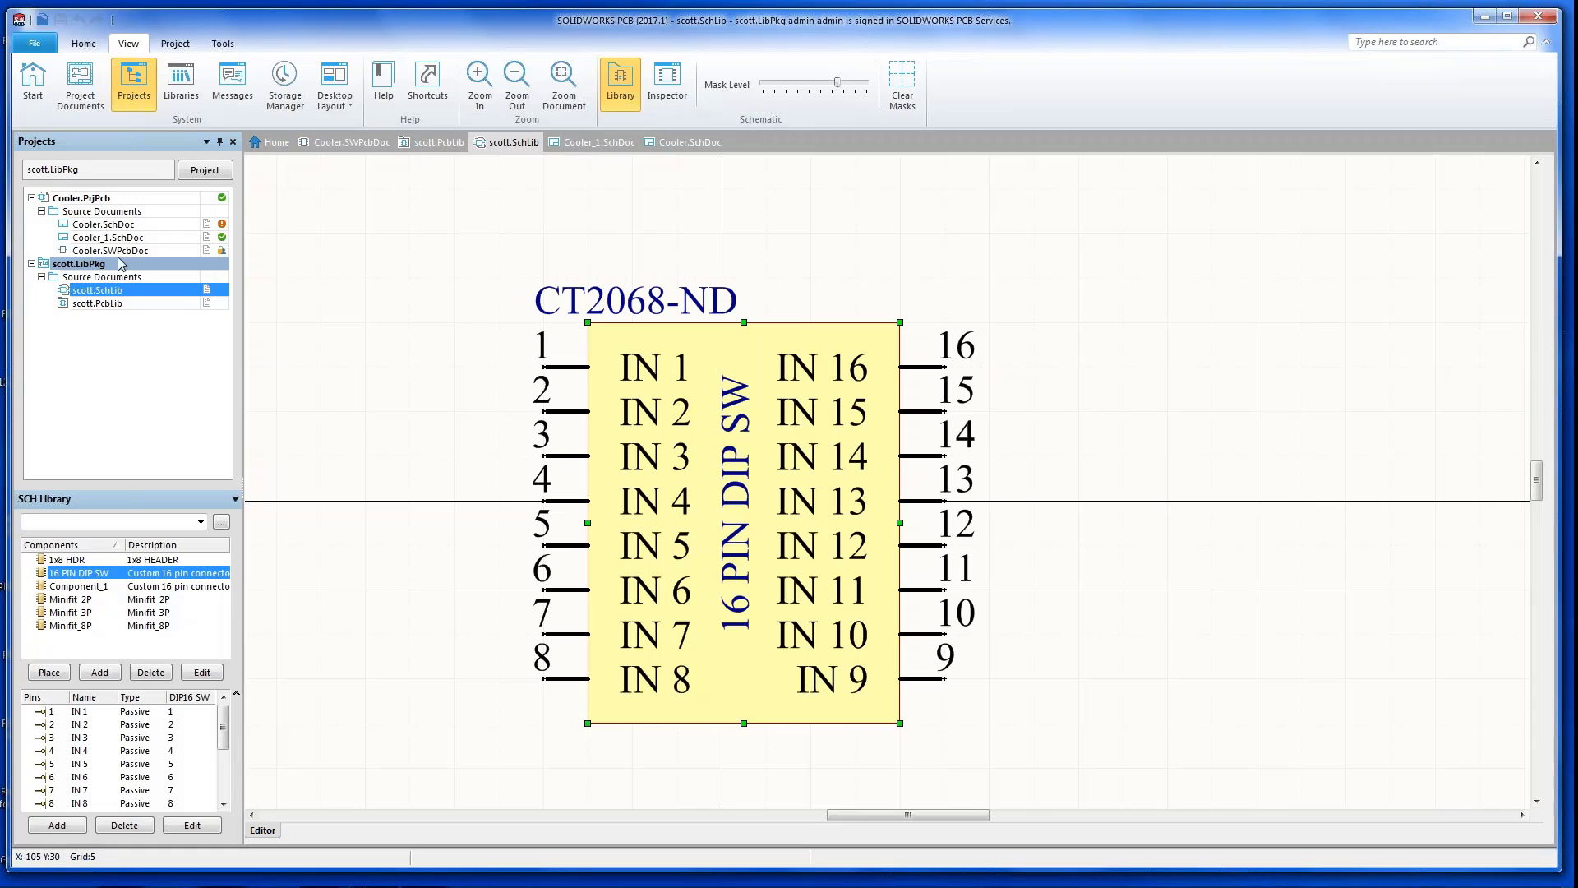
- Revisit scott.PcbLib and scott.SchLib, and look through the list of available component libraries
click(92, 304)
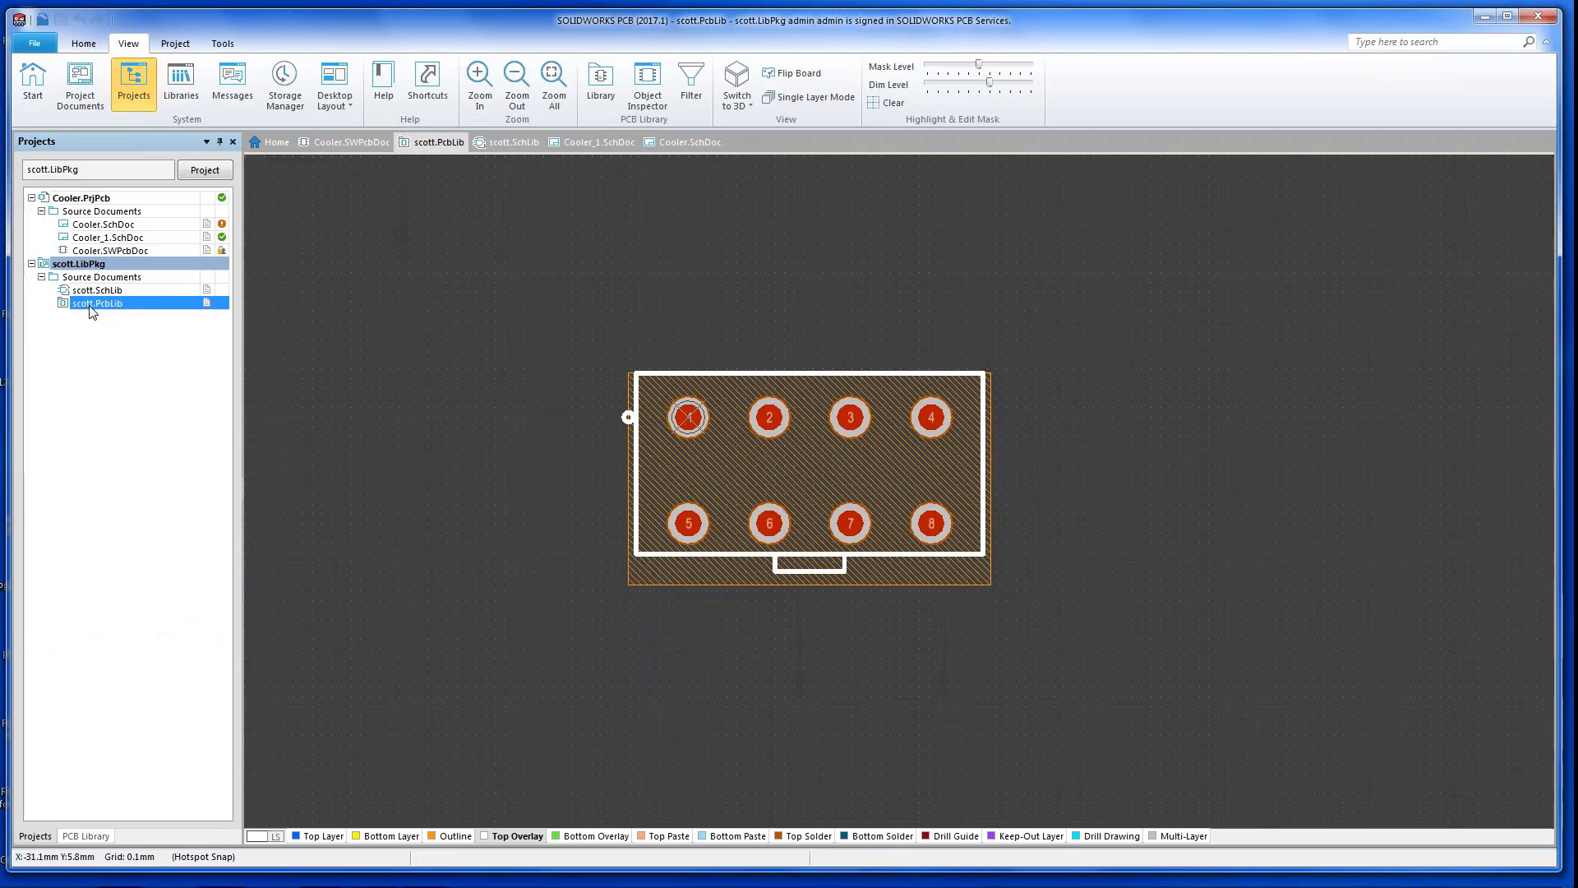
click(96, 291)
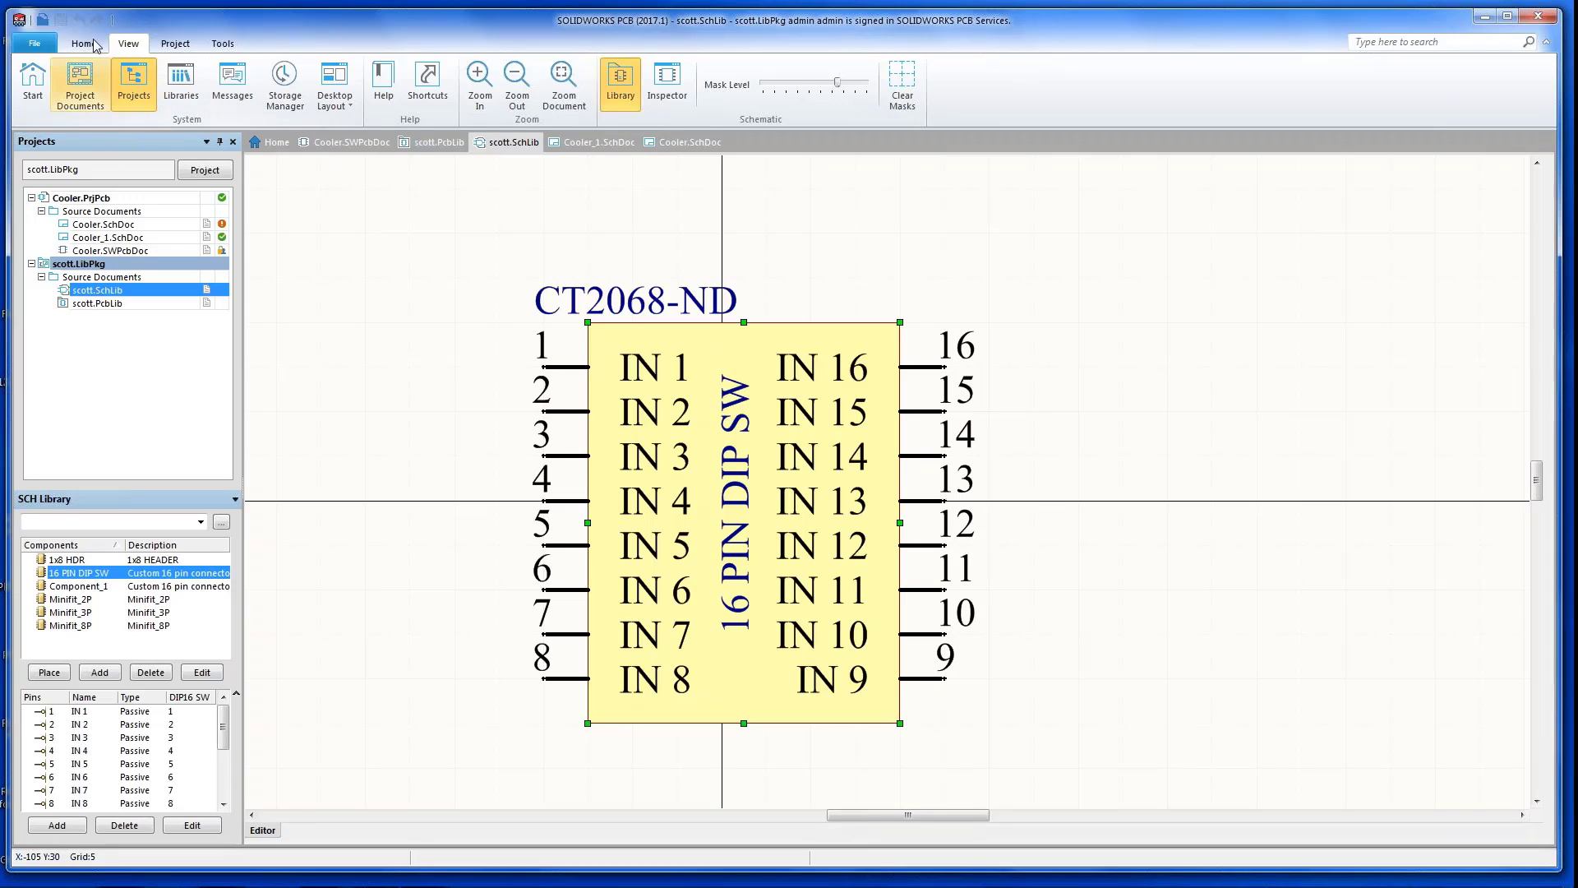
click(181, 82)
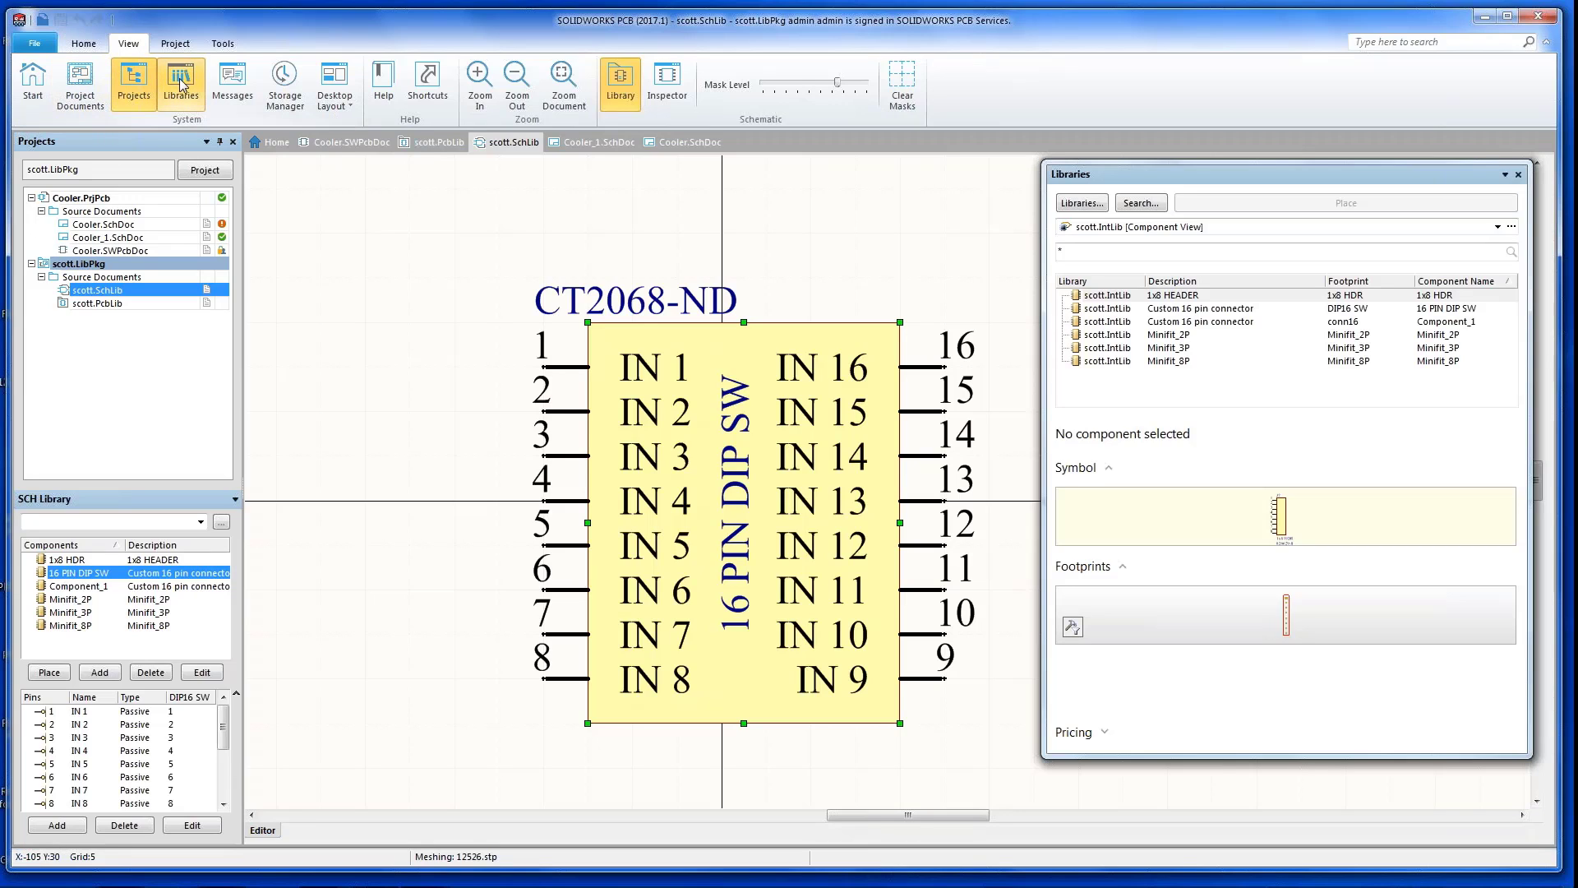
click(1498, 227)
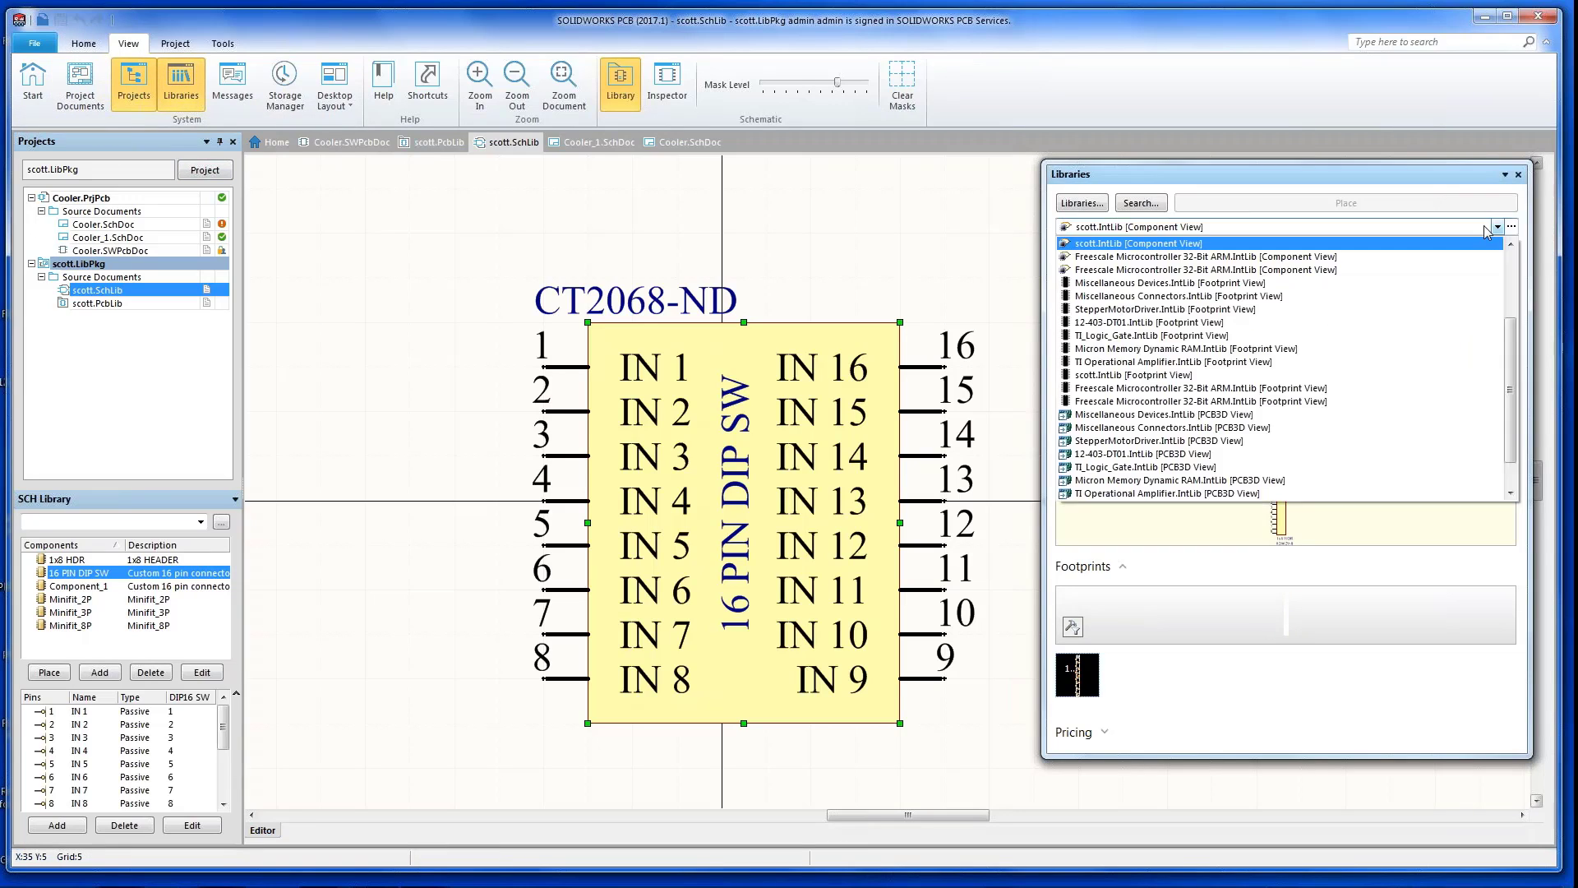
scroll(1174, 298, up, 3)
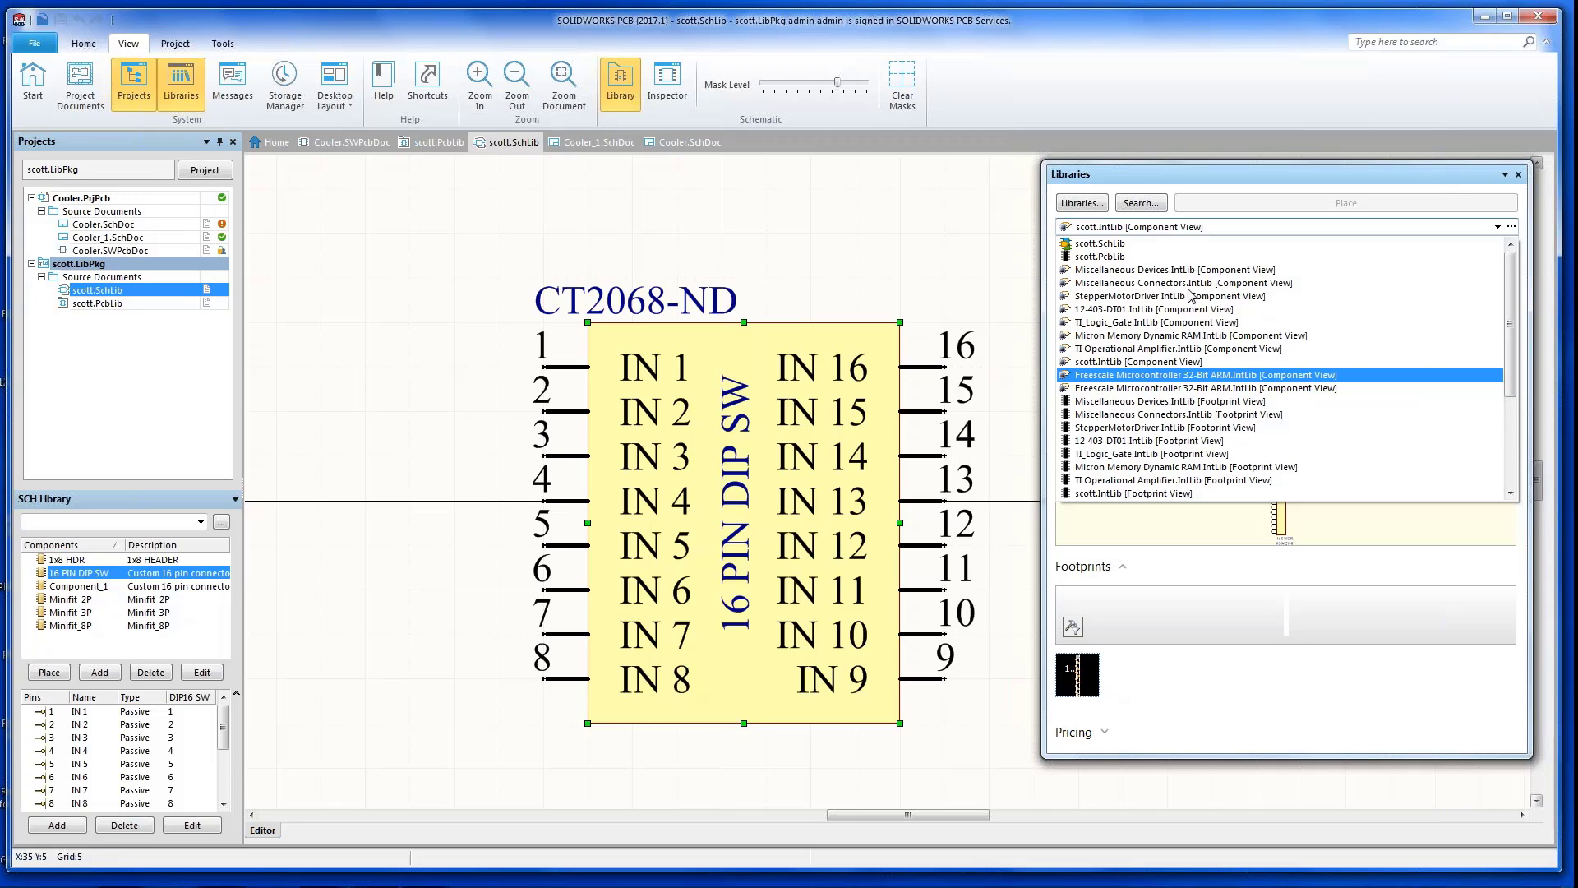
click(1519, 175)
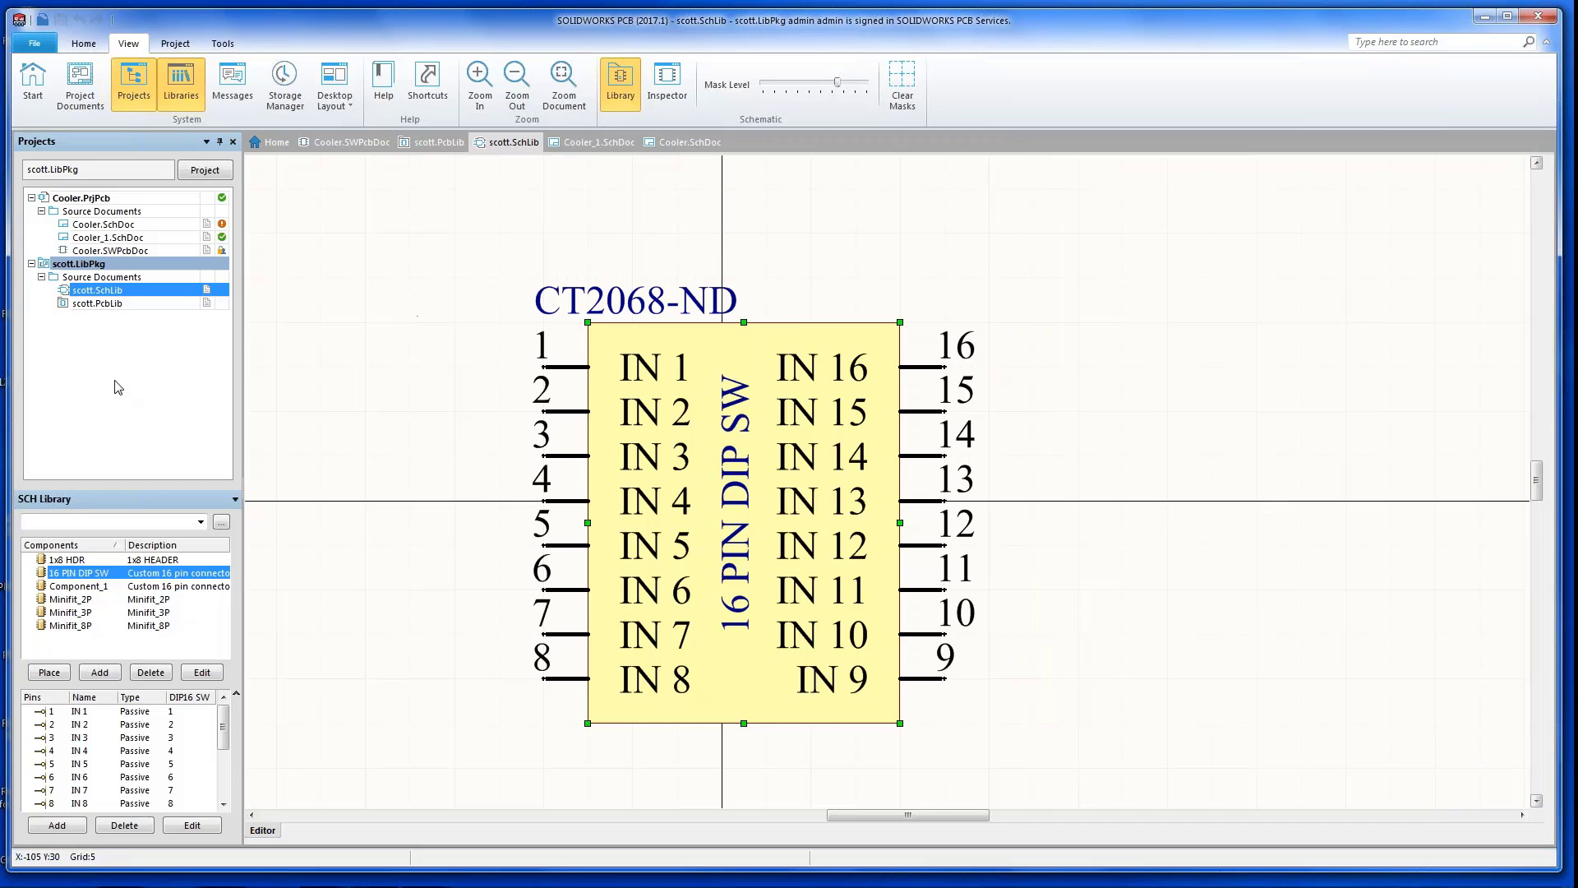
- Open the Cooler.SchDoc schematic and review its drawing and view commands
double_click(93, 226)
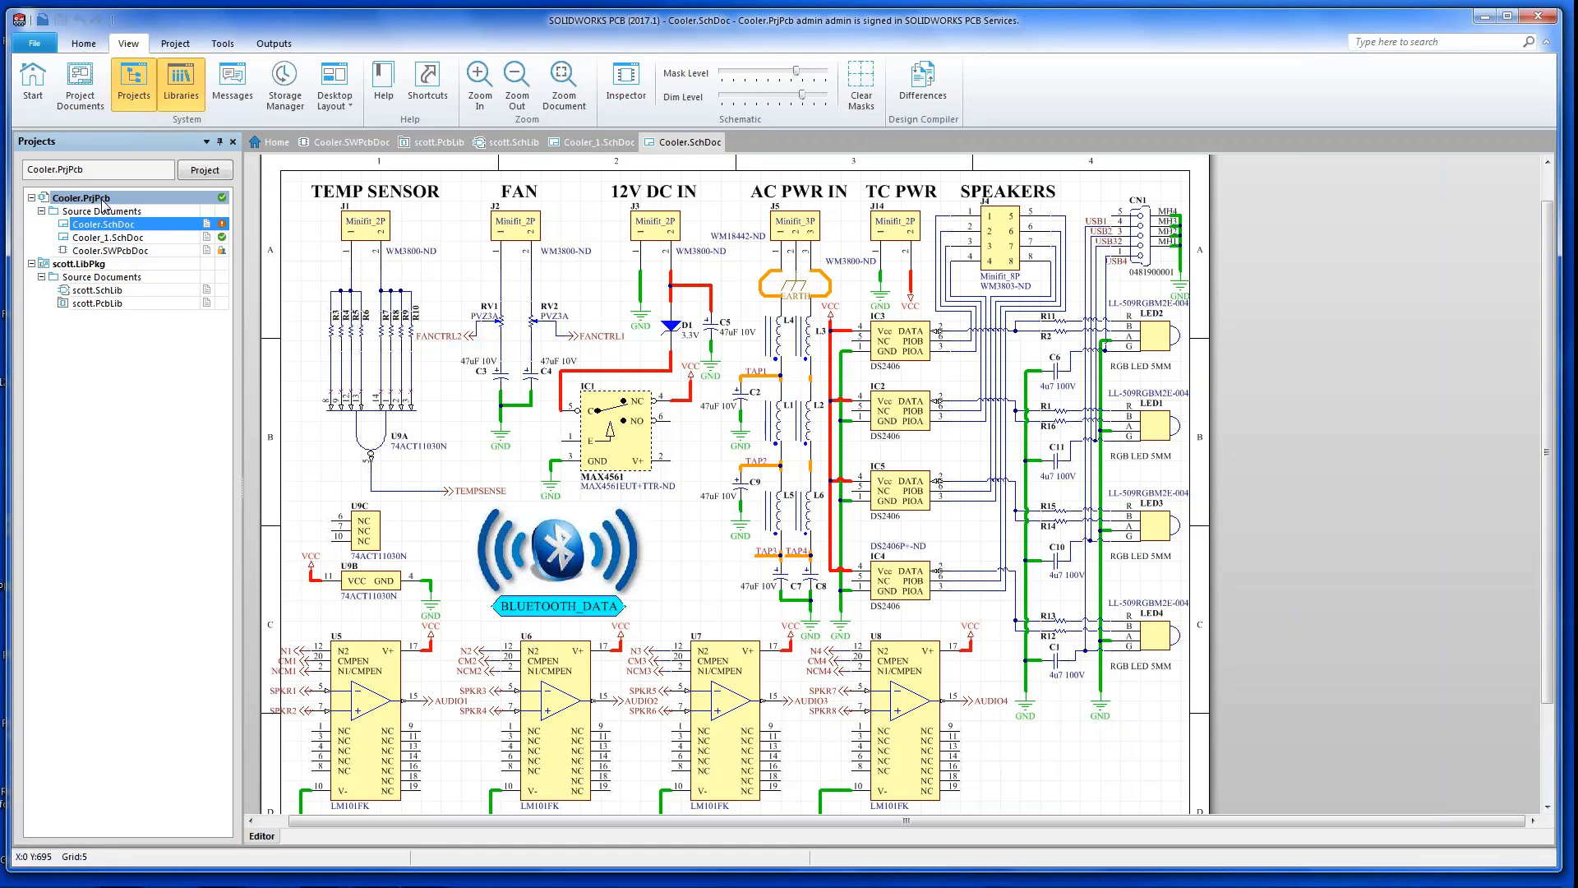
click(83, 44)
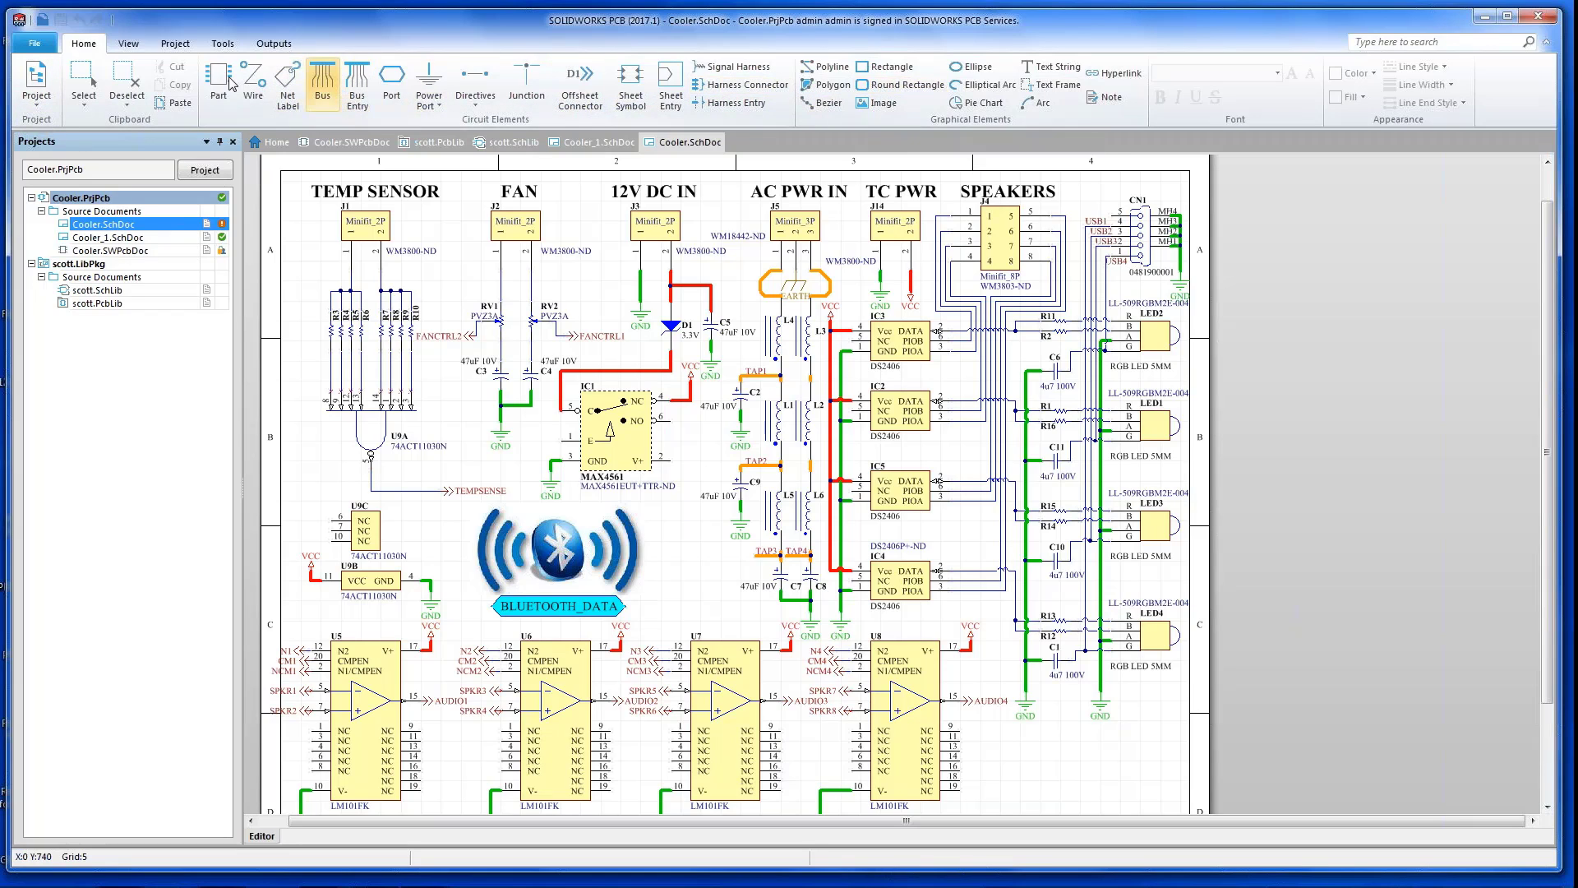
click(128, 45)
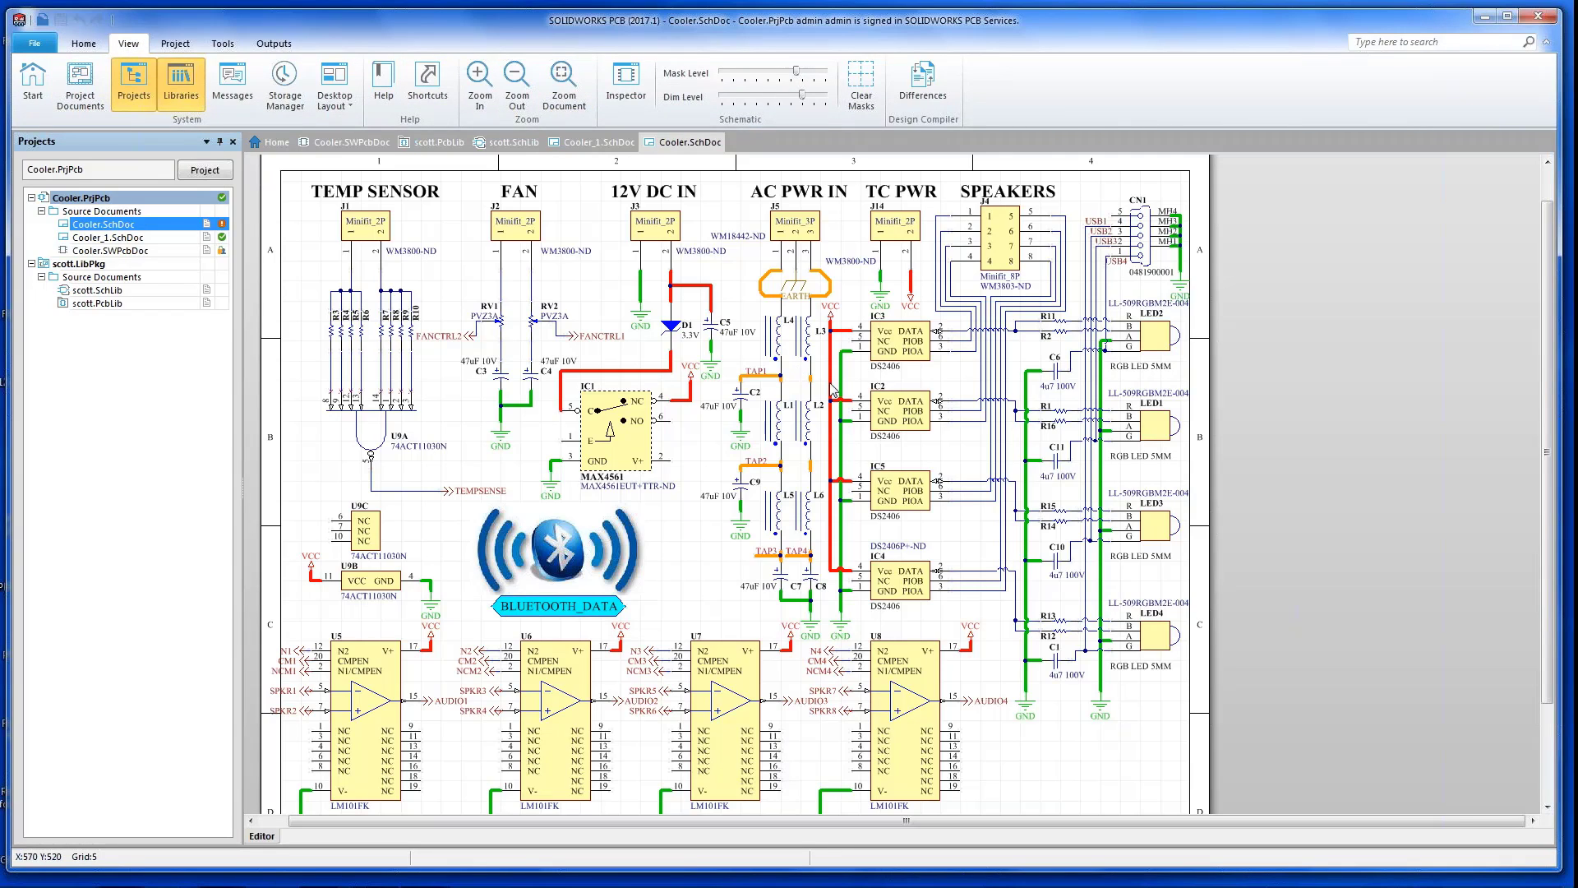
click(179, 92)
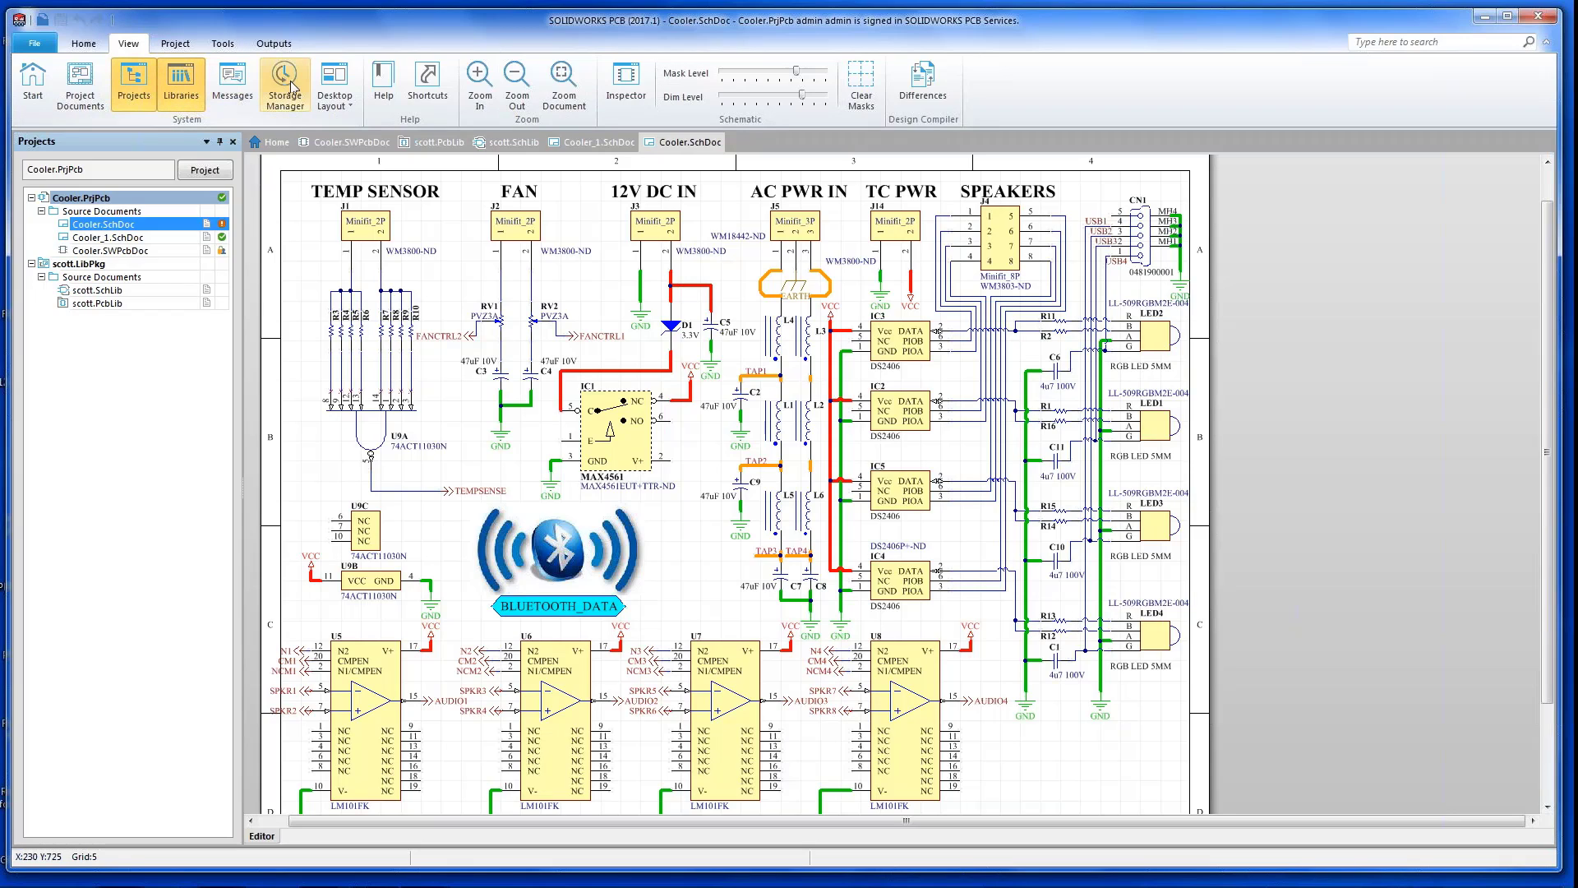
- Open the online SOLIDWORKS PCB documentation, look over its navigation topics and return to the Cooler.SchDoc schematic
click(382, 86)
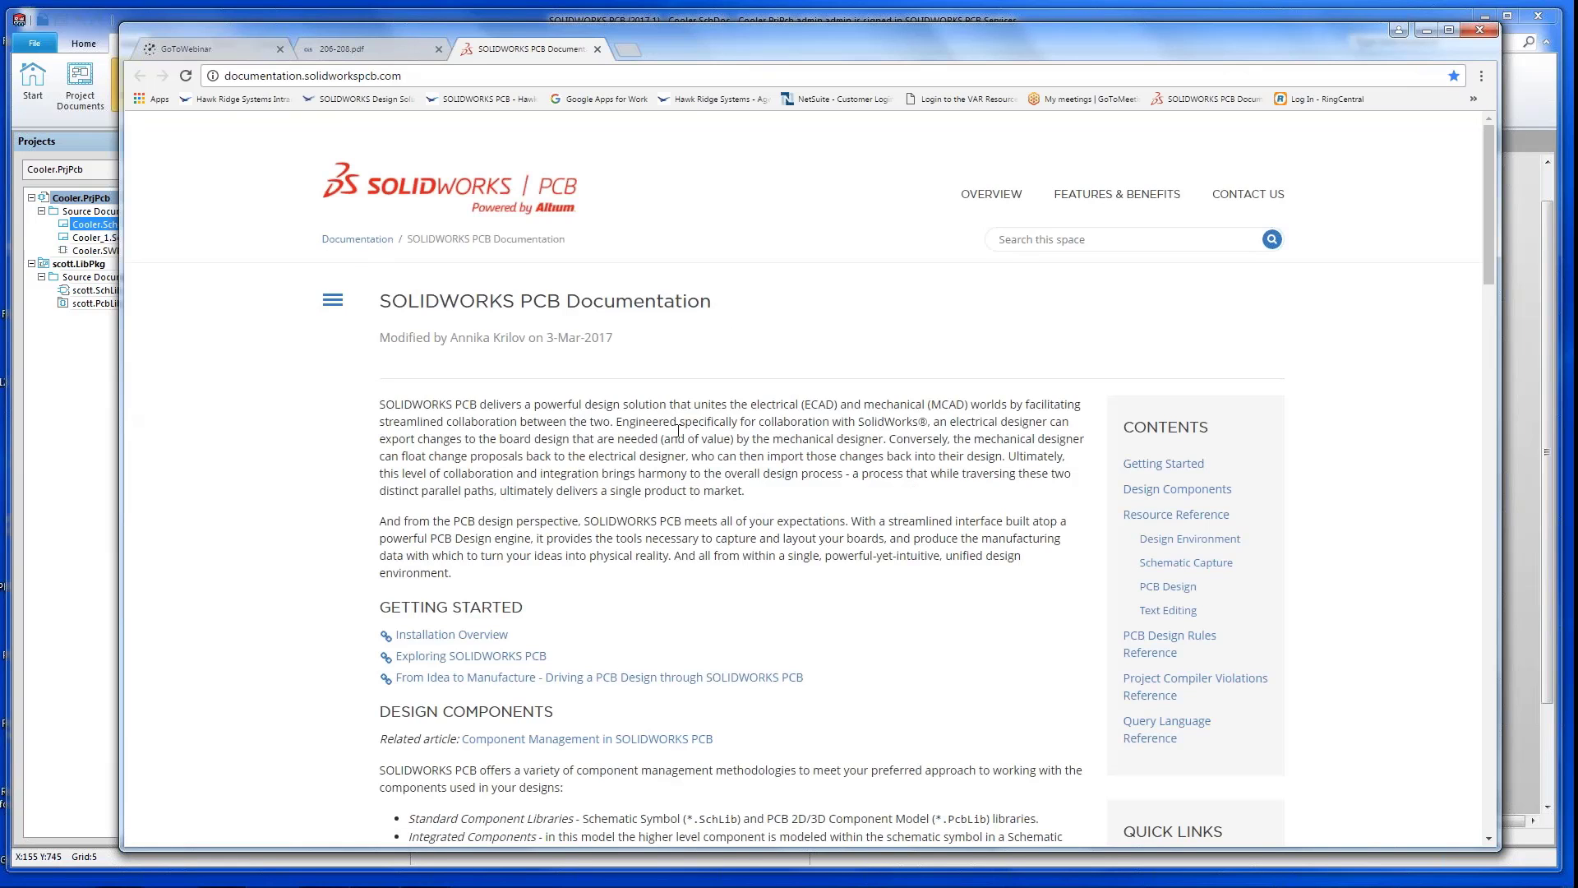
scroll(333, 302, down, 1)
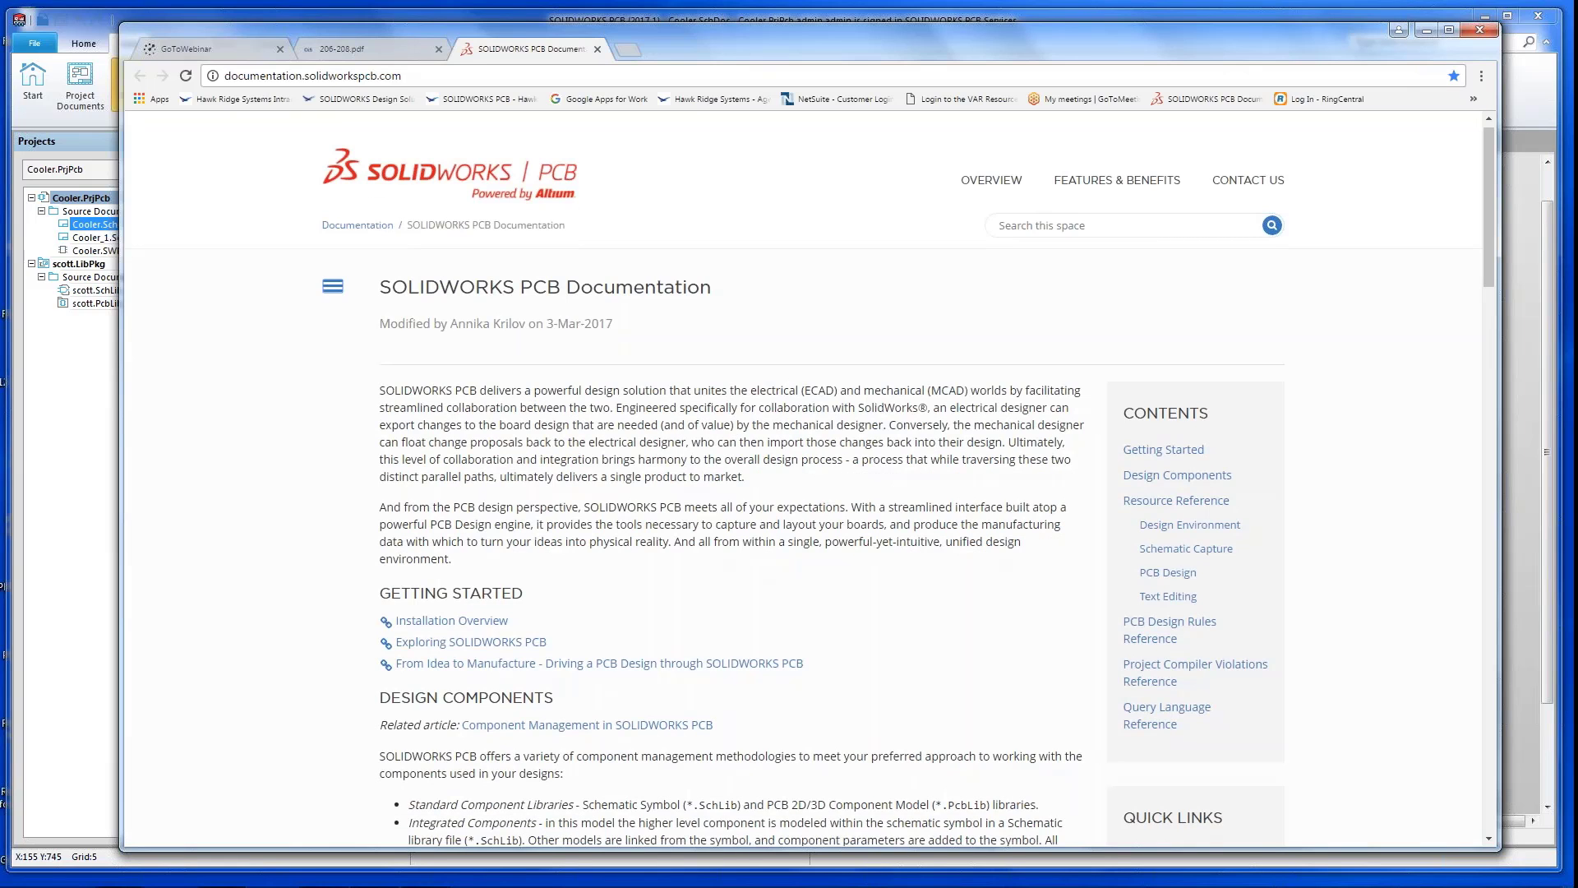
click(333, 286)
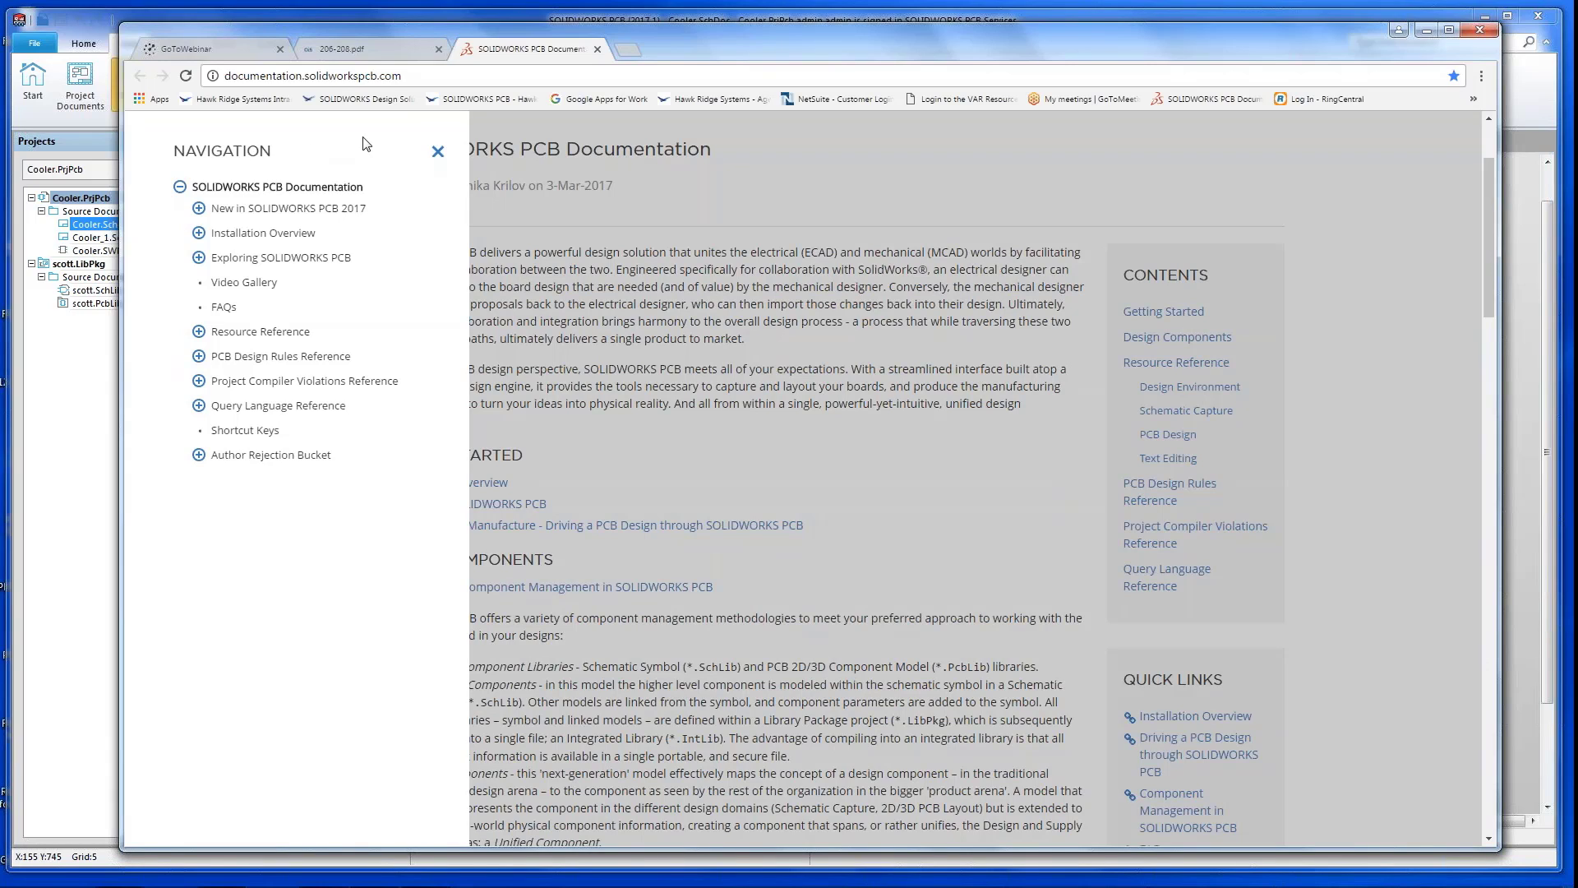
click(439, 154)
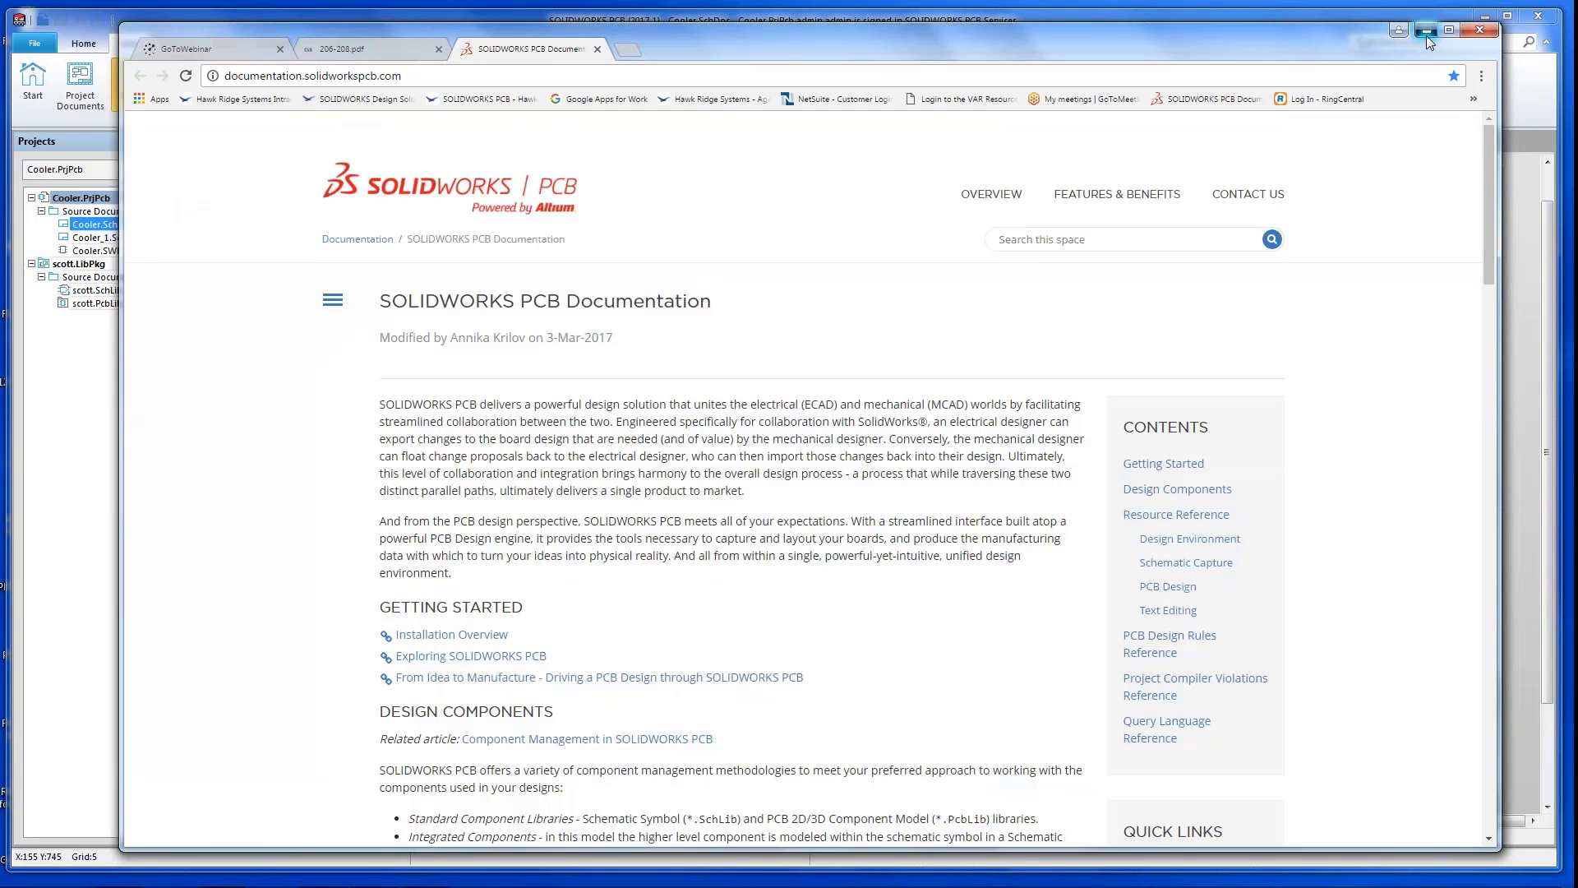
click(1427, 36)
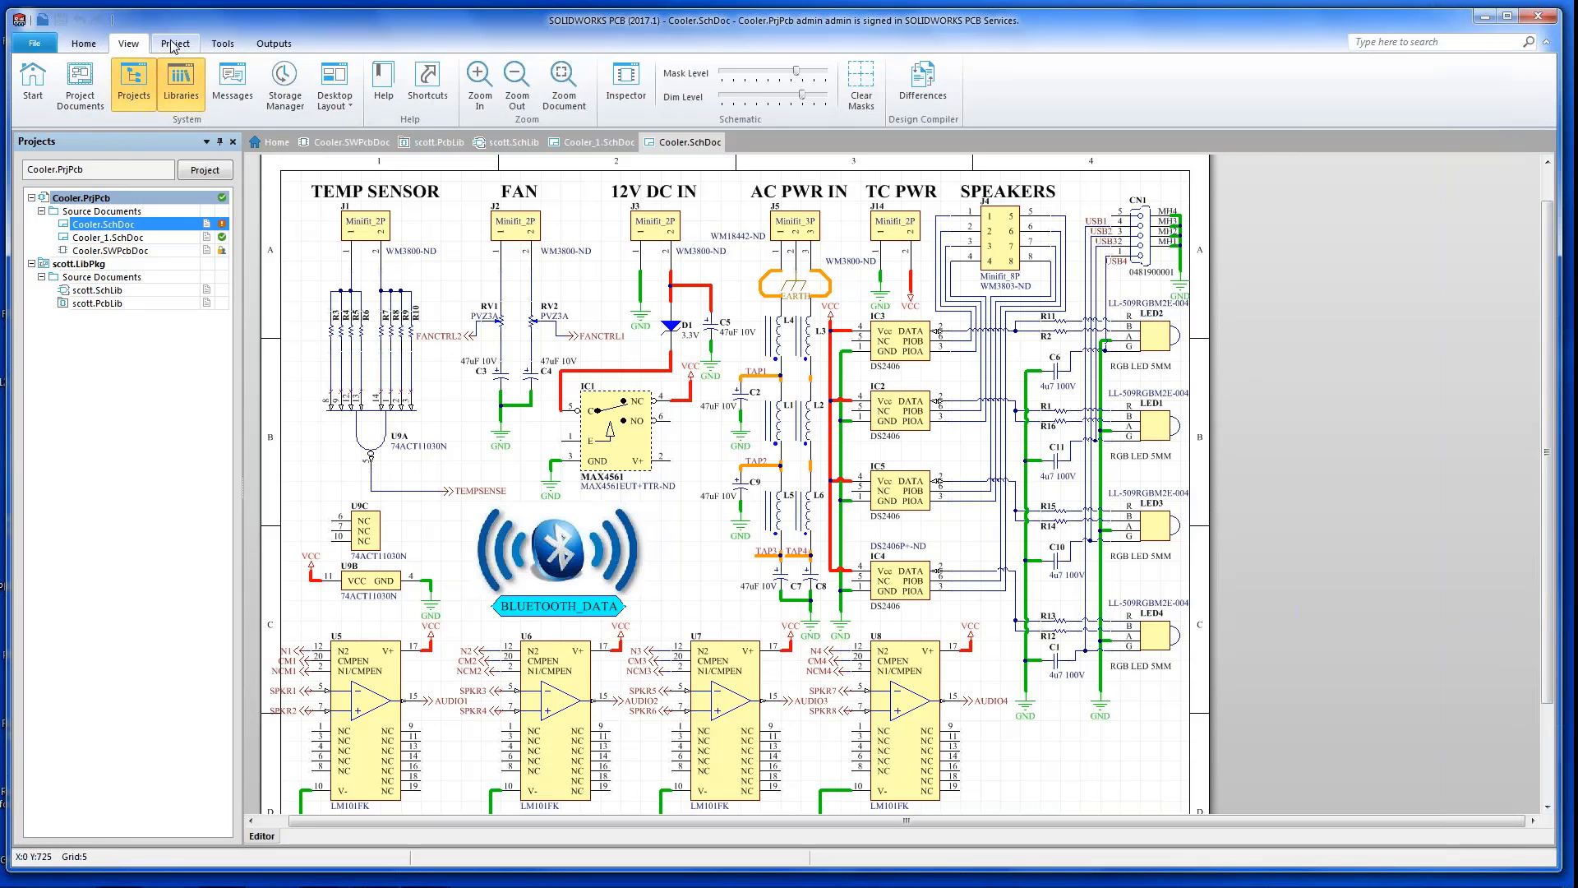
- Open the project options for Cooler.PrjPcb and enlarge the dialog to review the error reporting settings
click(174, 44)
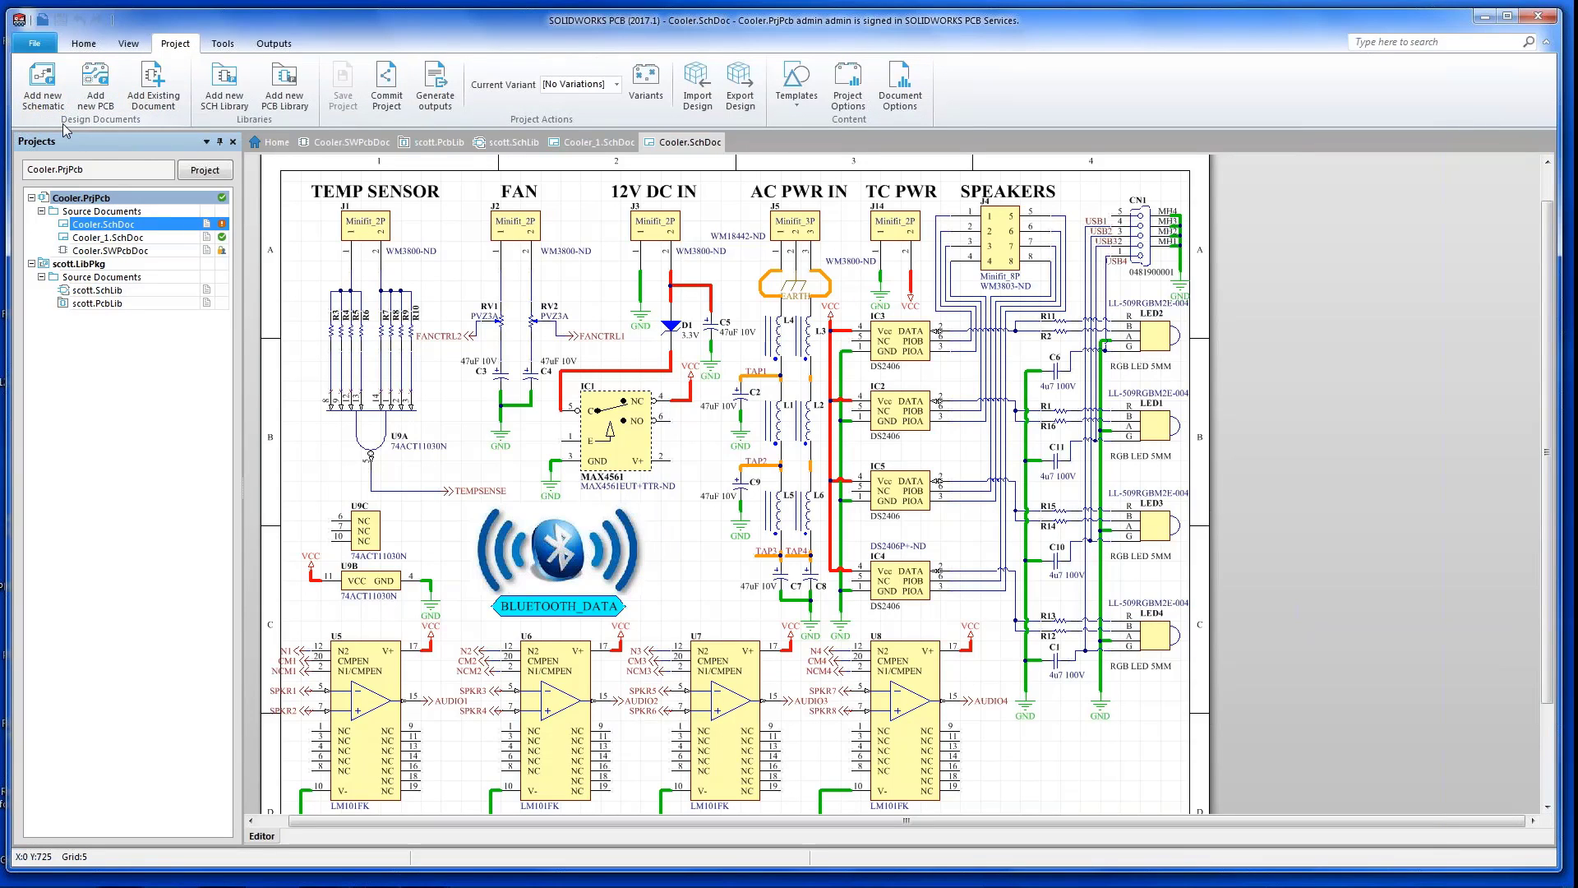
click(847, 93)
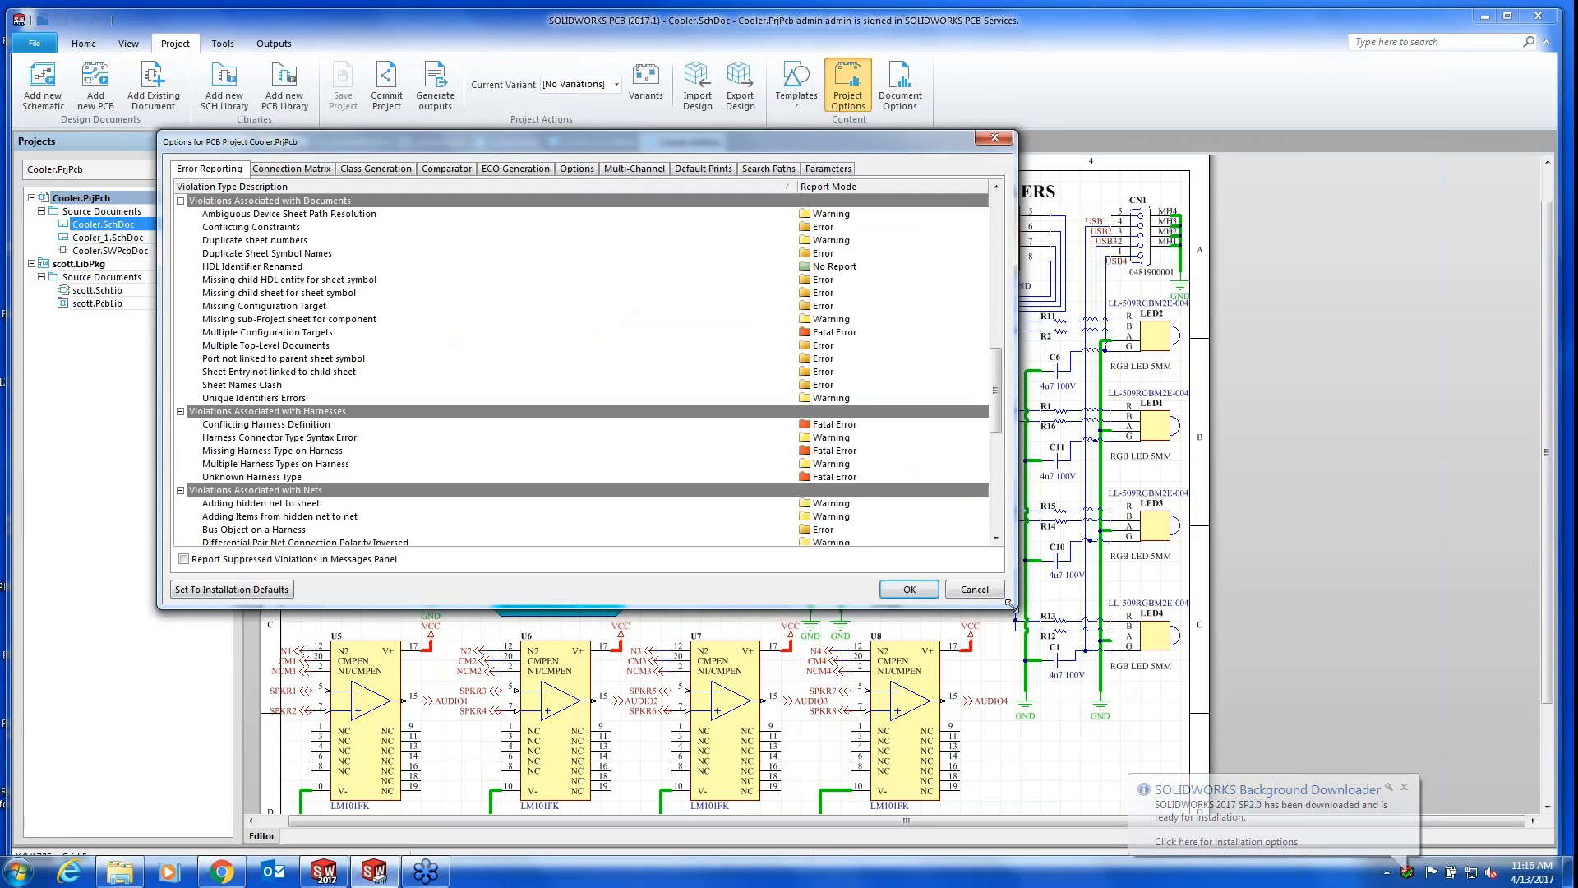
drag(1013, 606, 1174, 724)
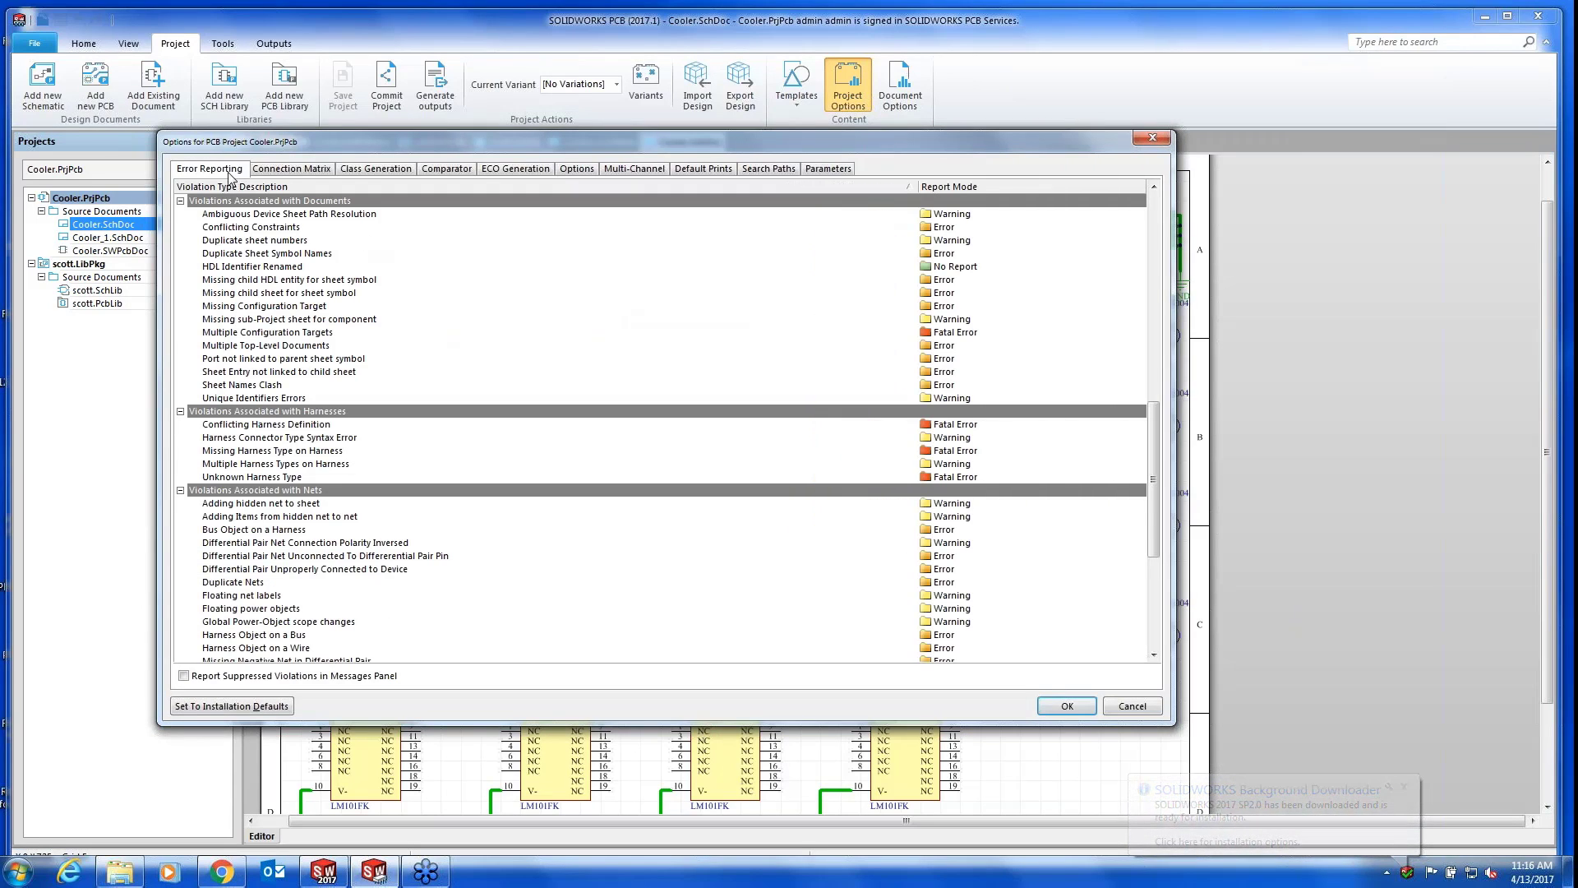
- Review the connection matrix and multi-channel settings in the Cooler project options, and close the options
click(292, 169)
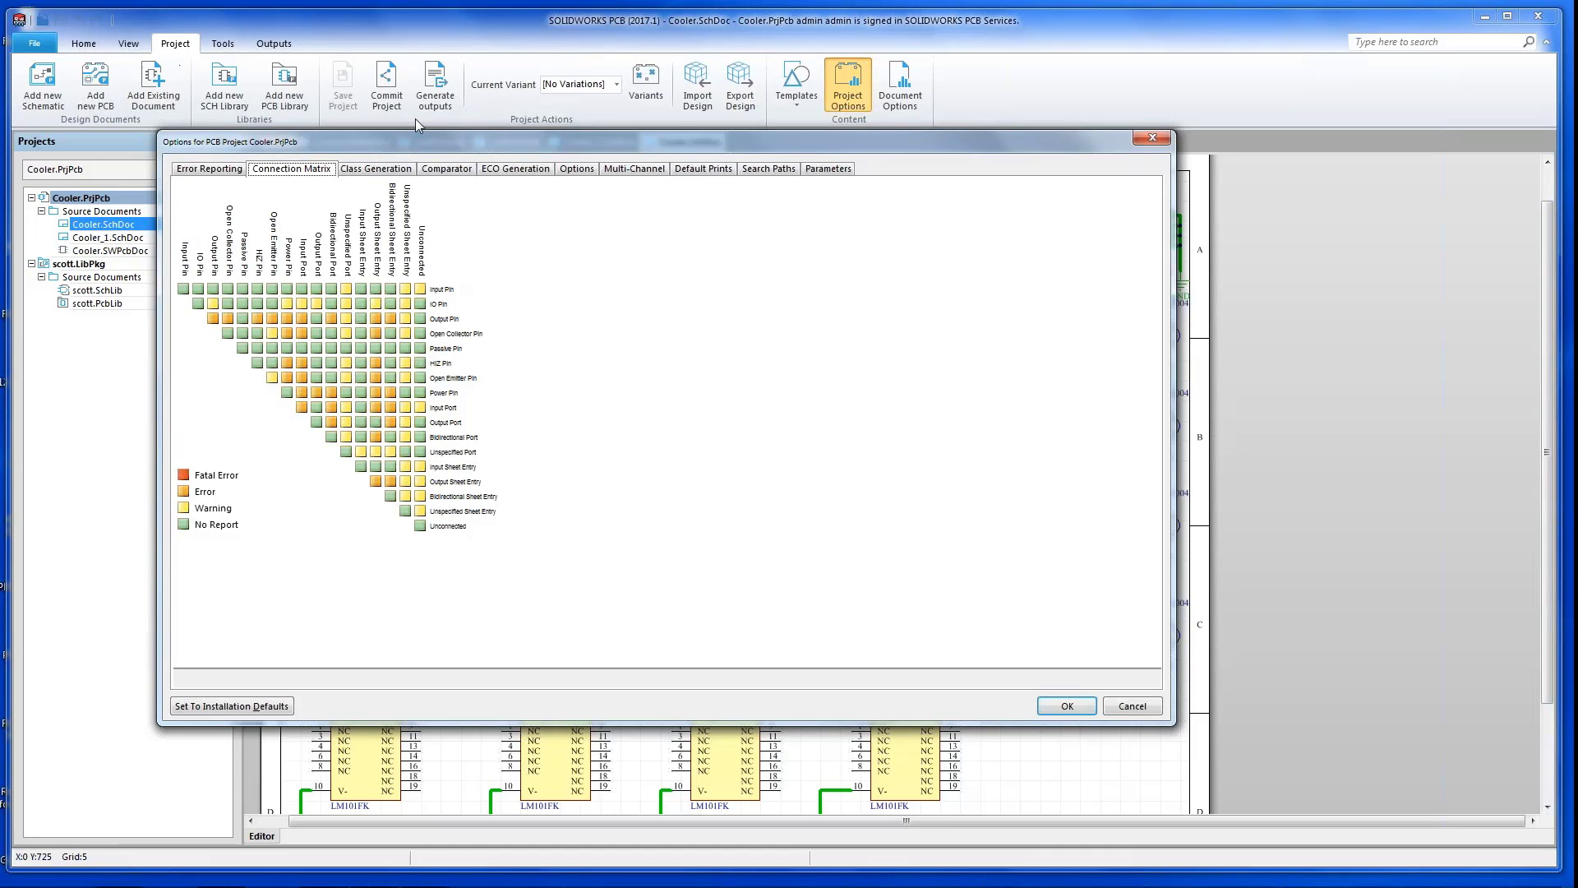
click(638, 169)
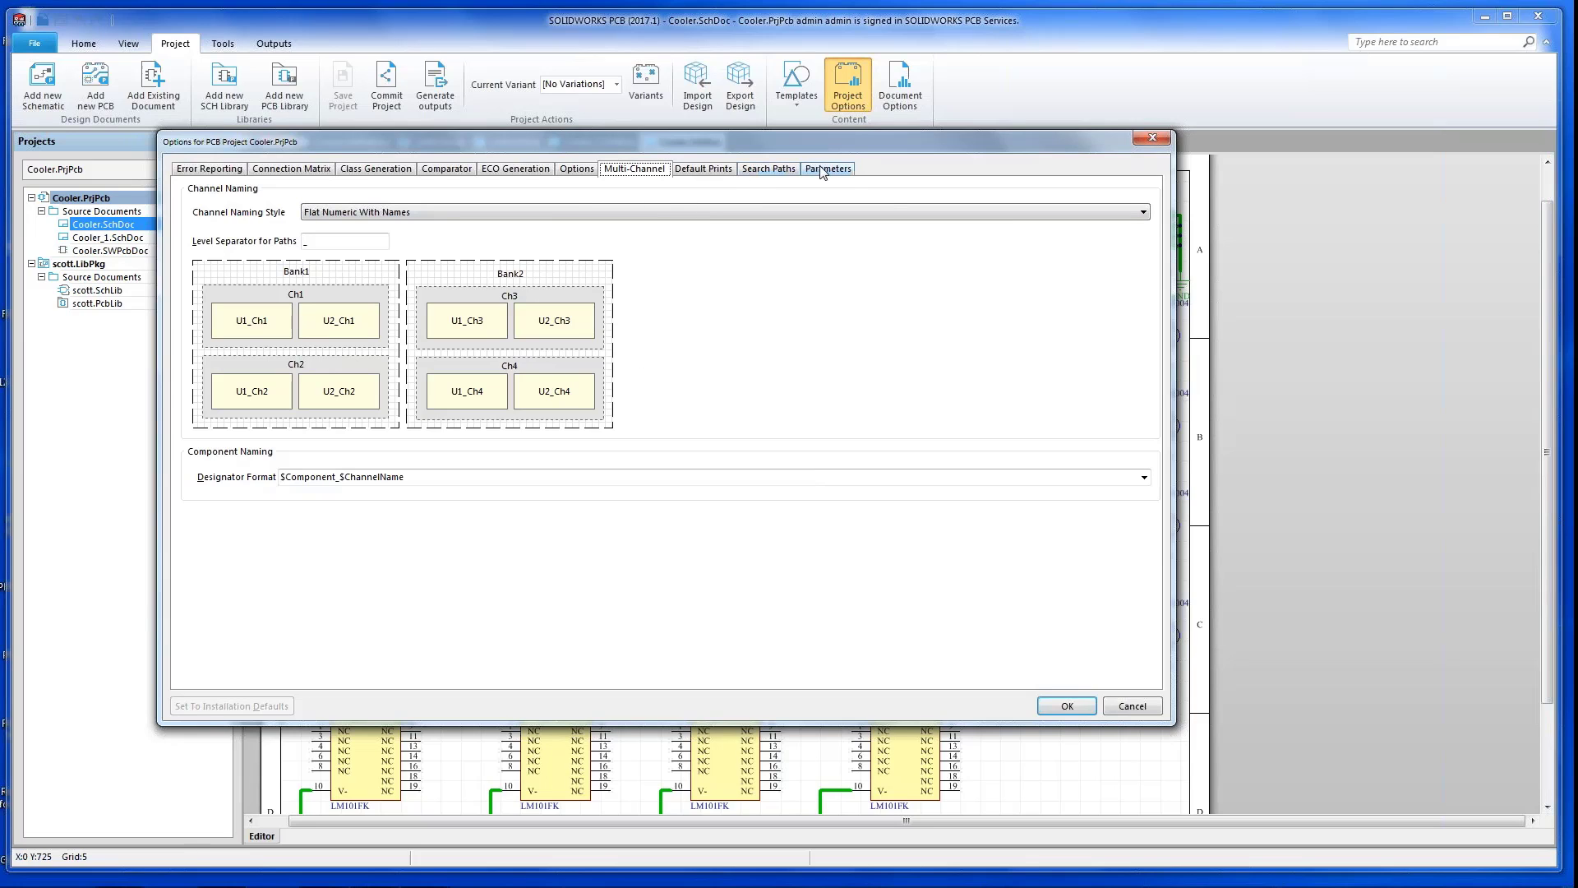
click(1153, 138)
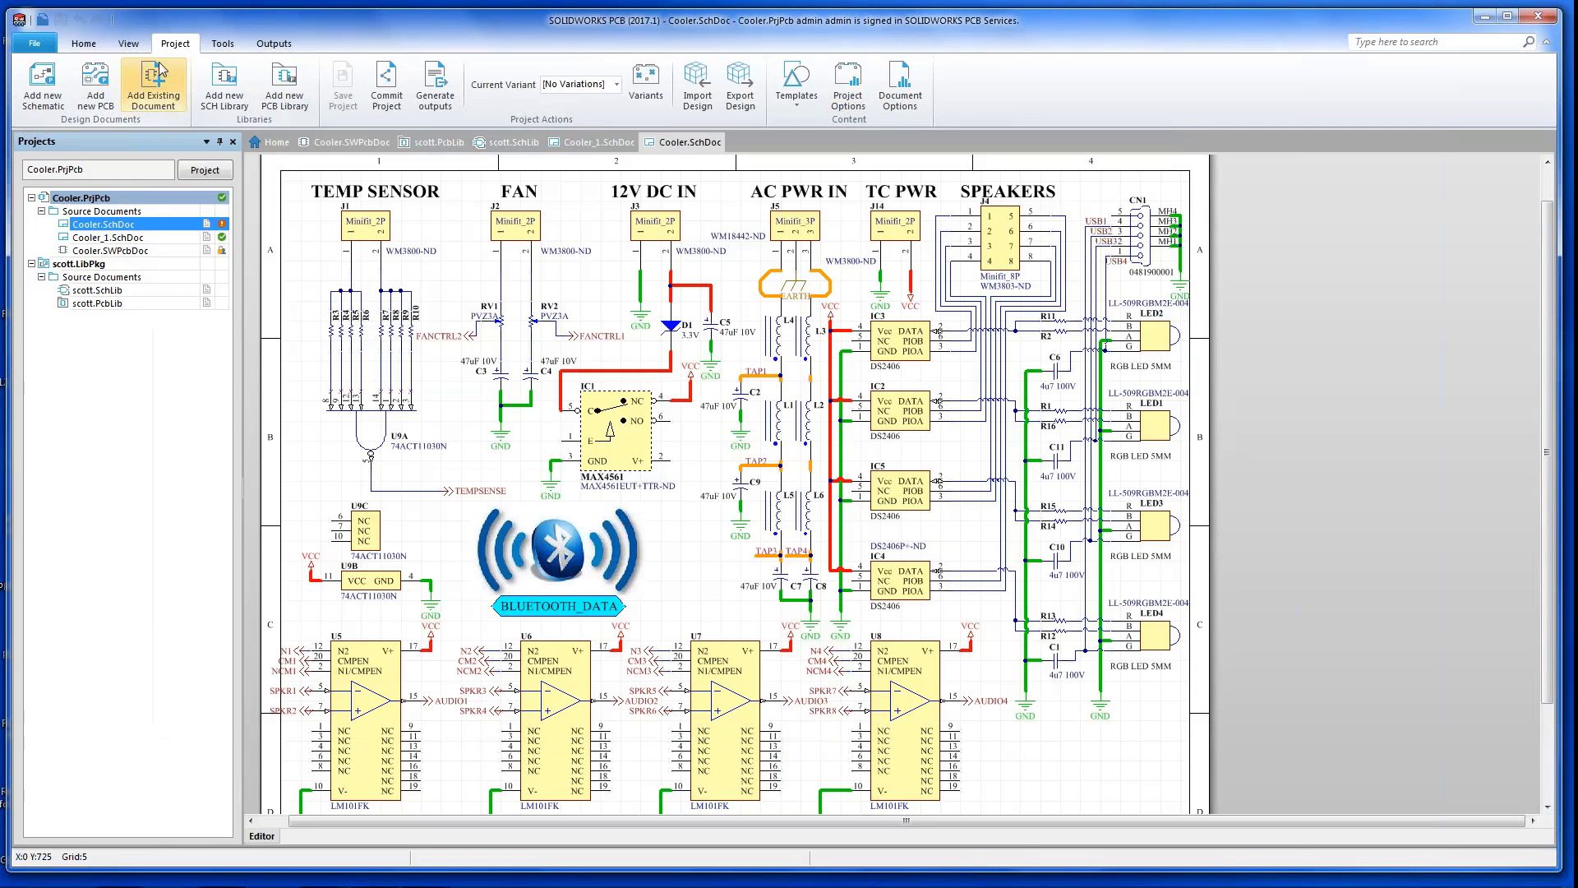
- Open the output generation list for Cooler, toggle the Export STEP output on and off, and close the list without generating
click(440, 93)
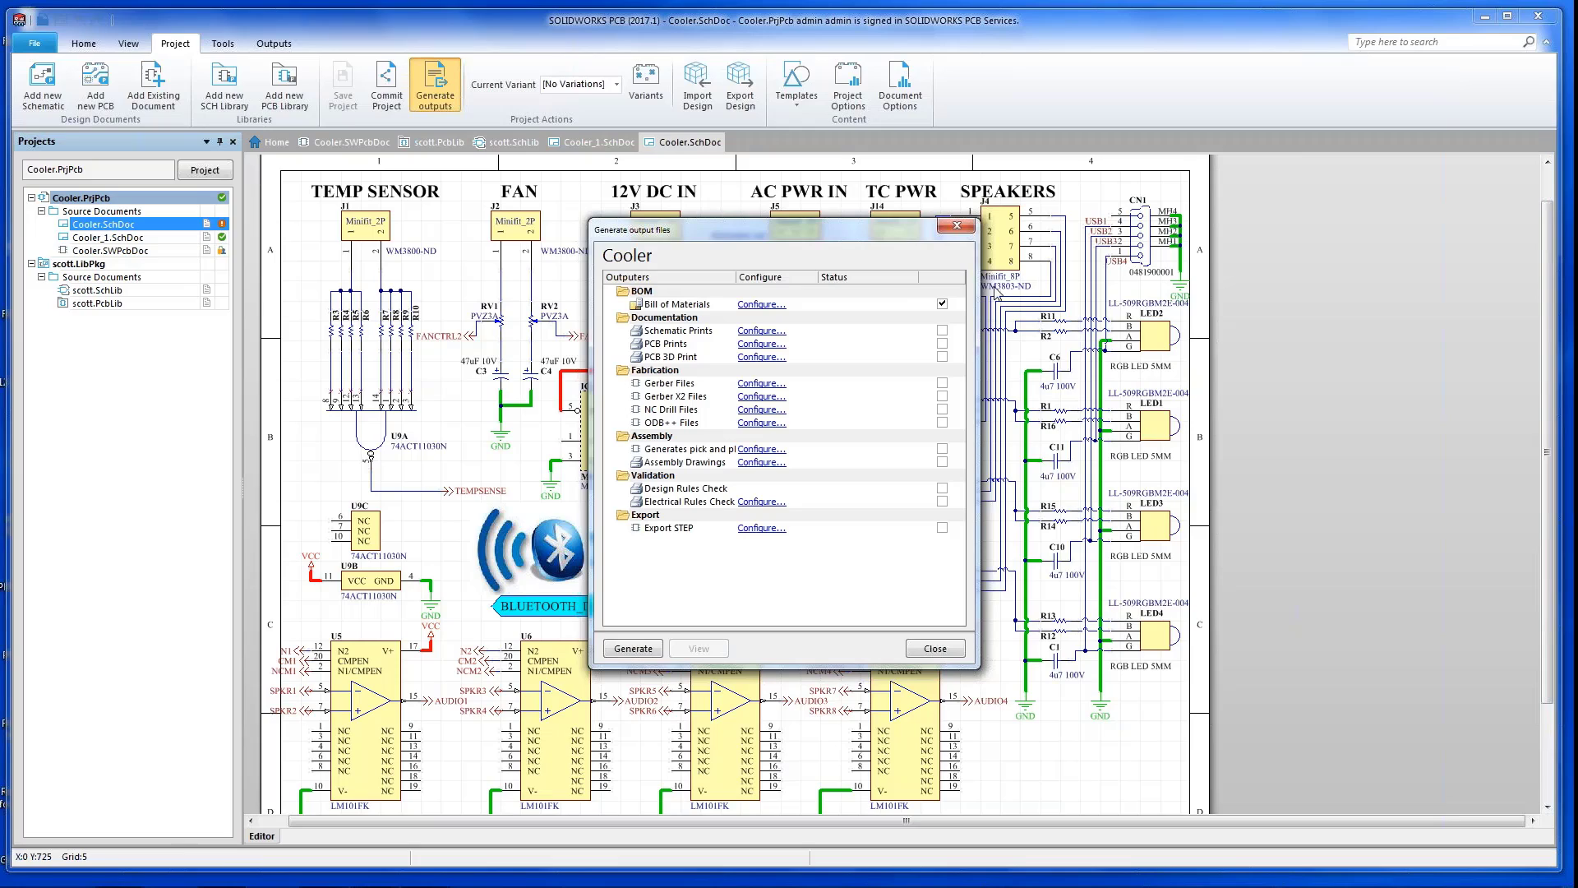
click(943, 528)
click(942, 528)
click(957, 225)
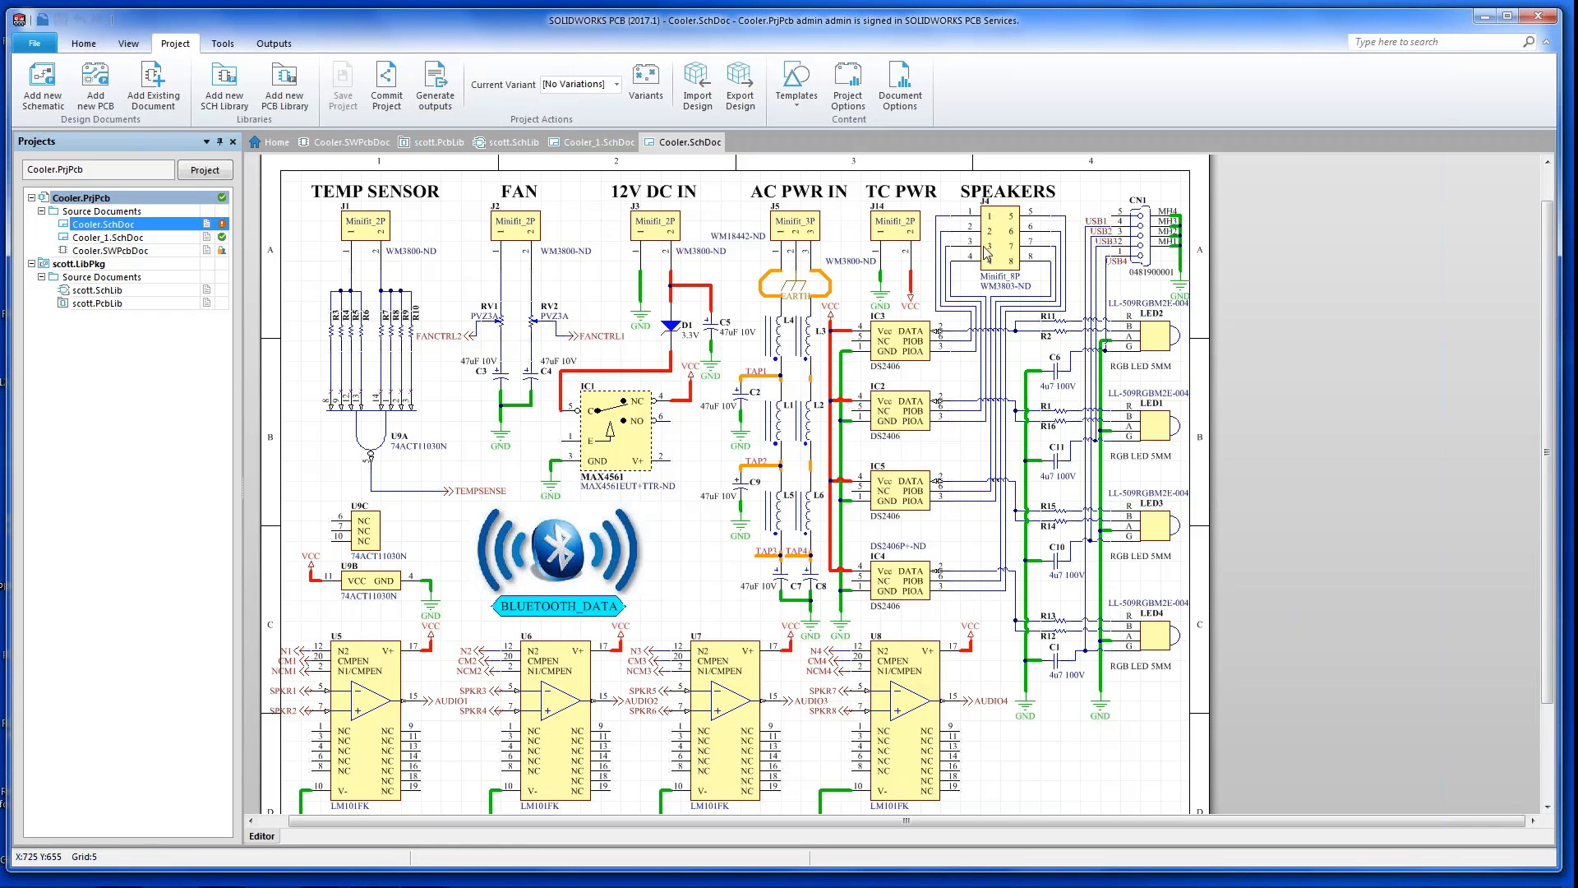
- Open the supplier links of speaker connector J4, review its parameters, pricing and stock, and return to the whole schematic
ctrl+scroll(988, 251, up, 5)
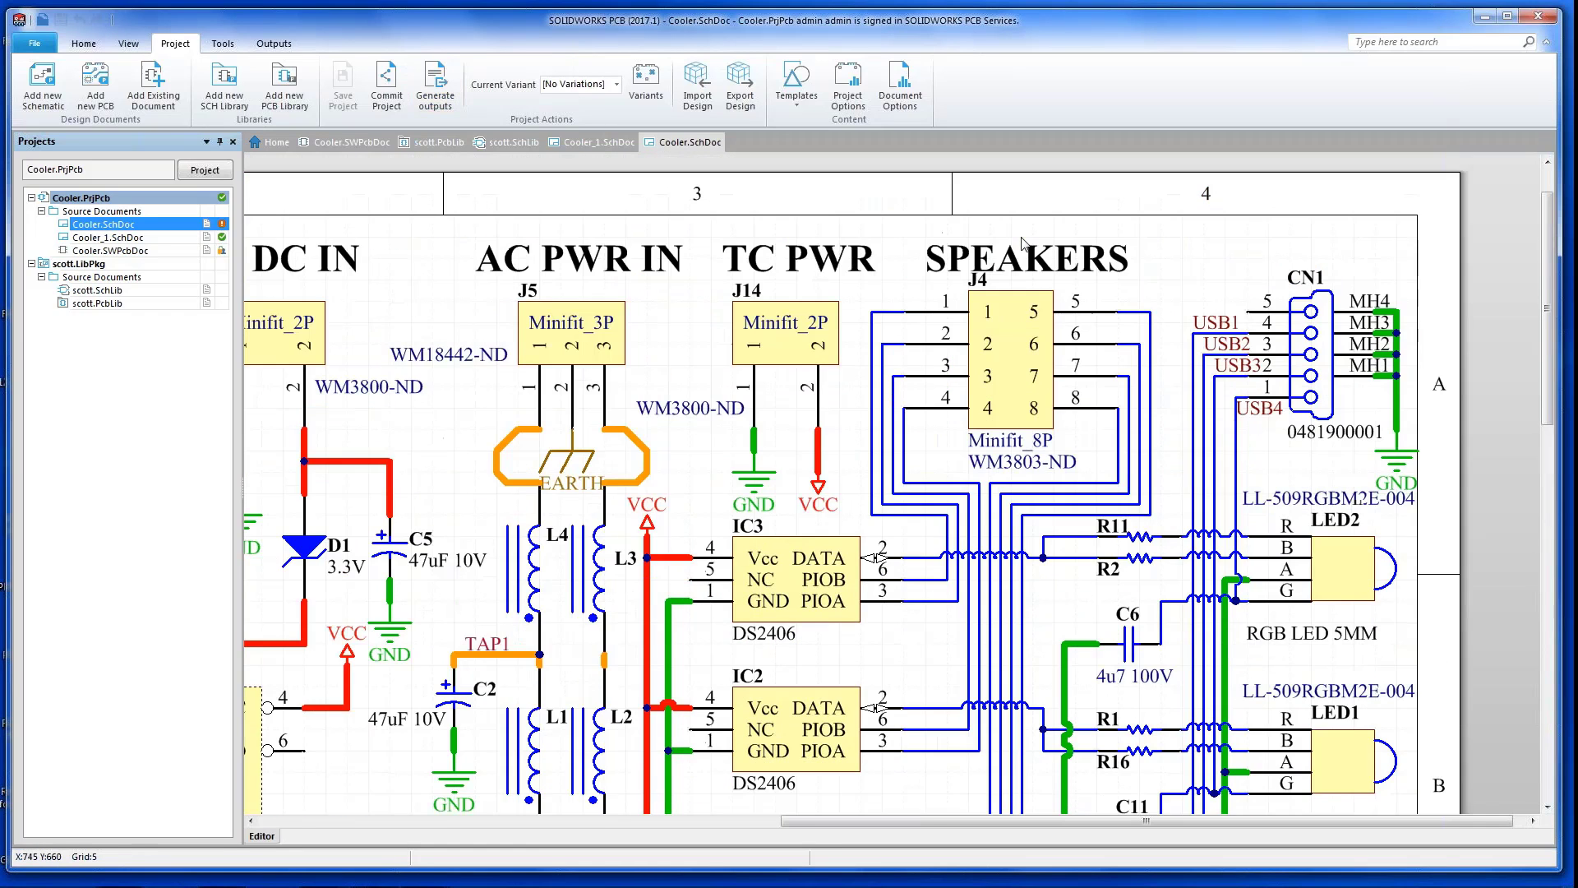
ctrl+scroll(999, 374, up, 3)
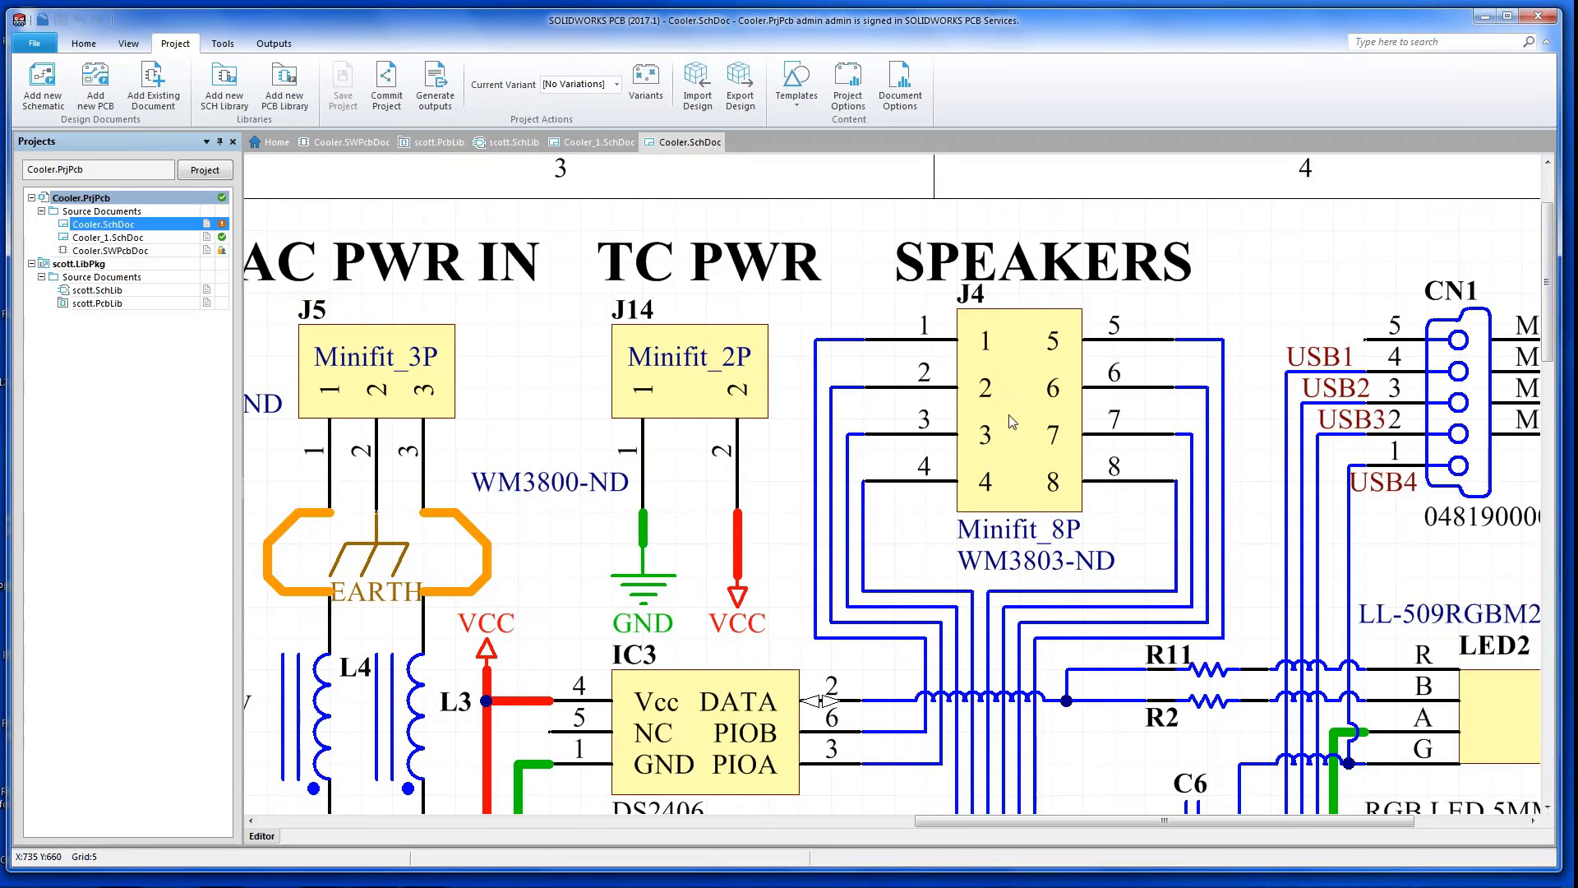
click(1012, 422)
right_click(1012, 422)
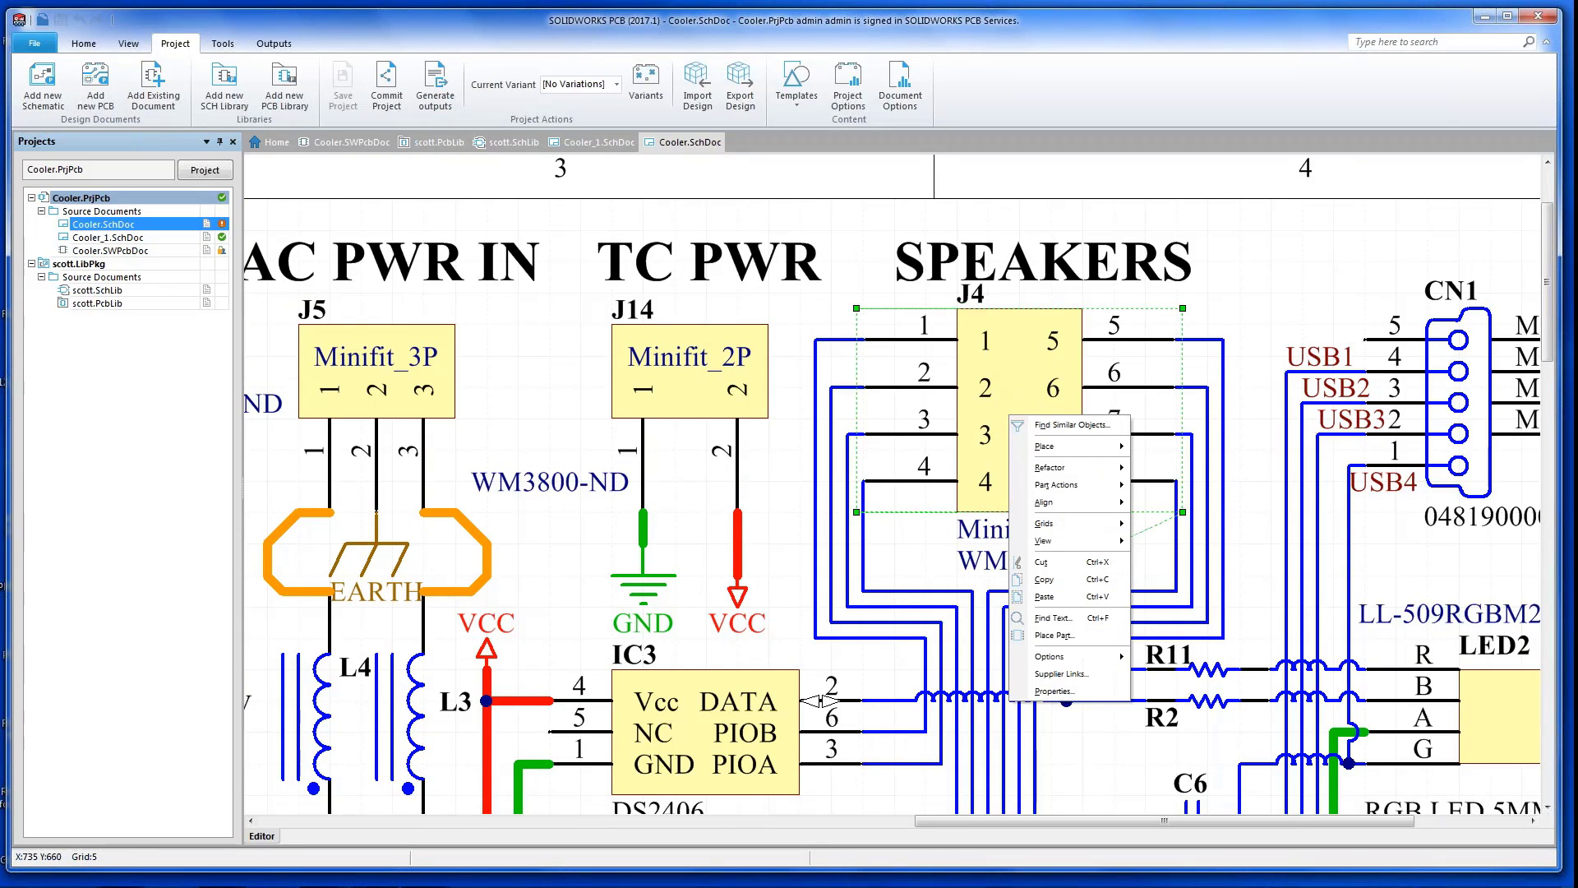
click(1065, 675)
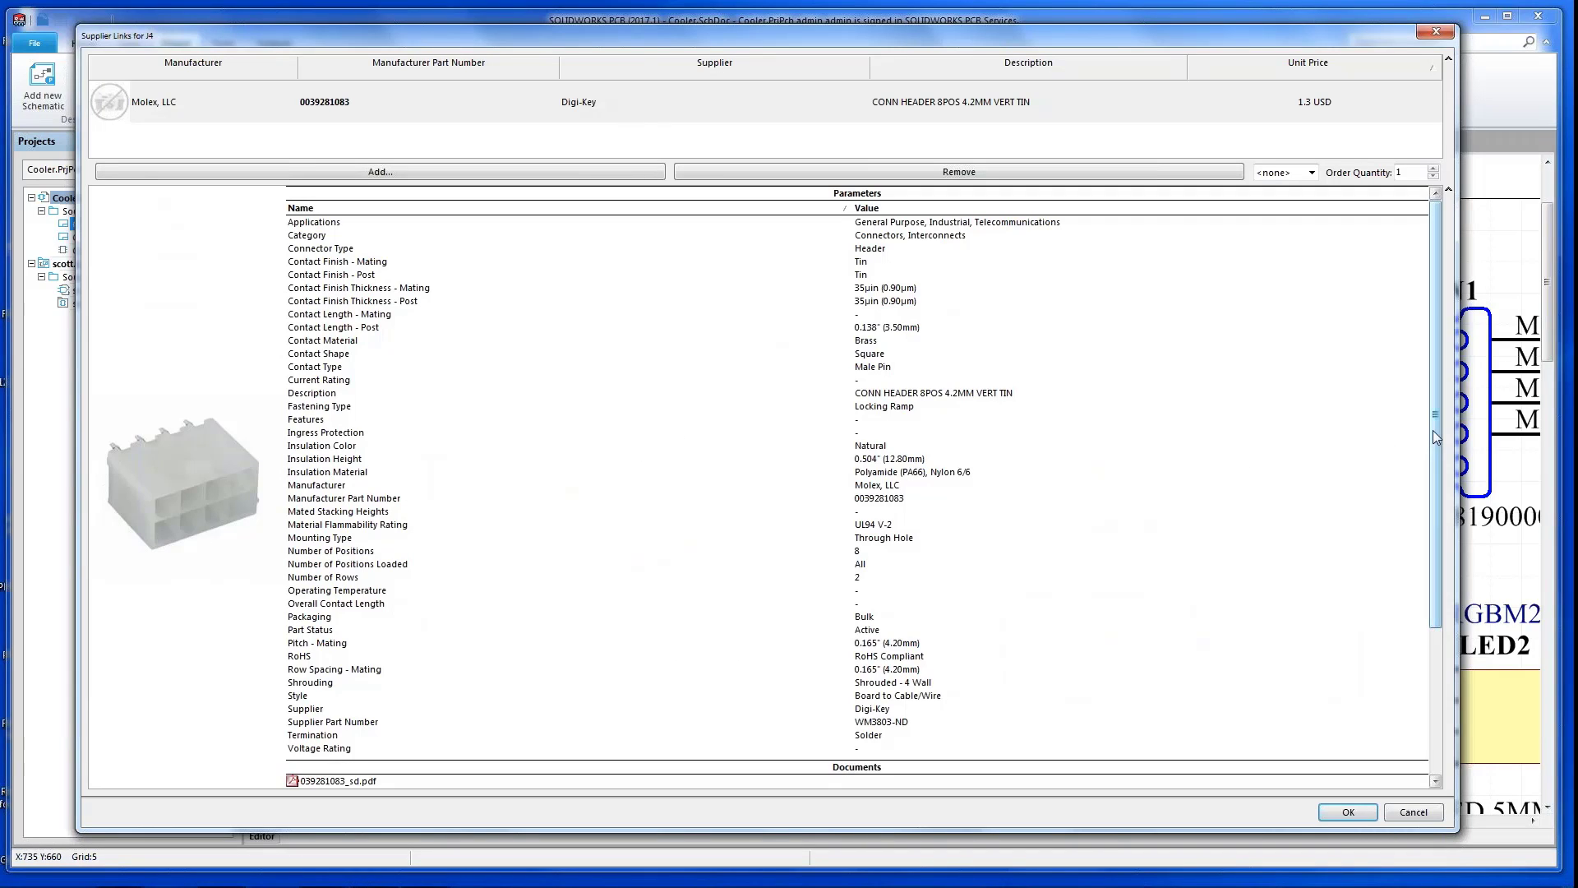
scroll(1433, 430, down, 5)
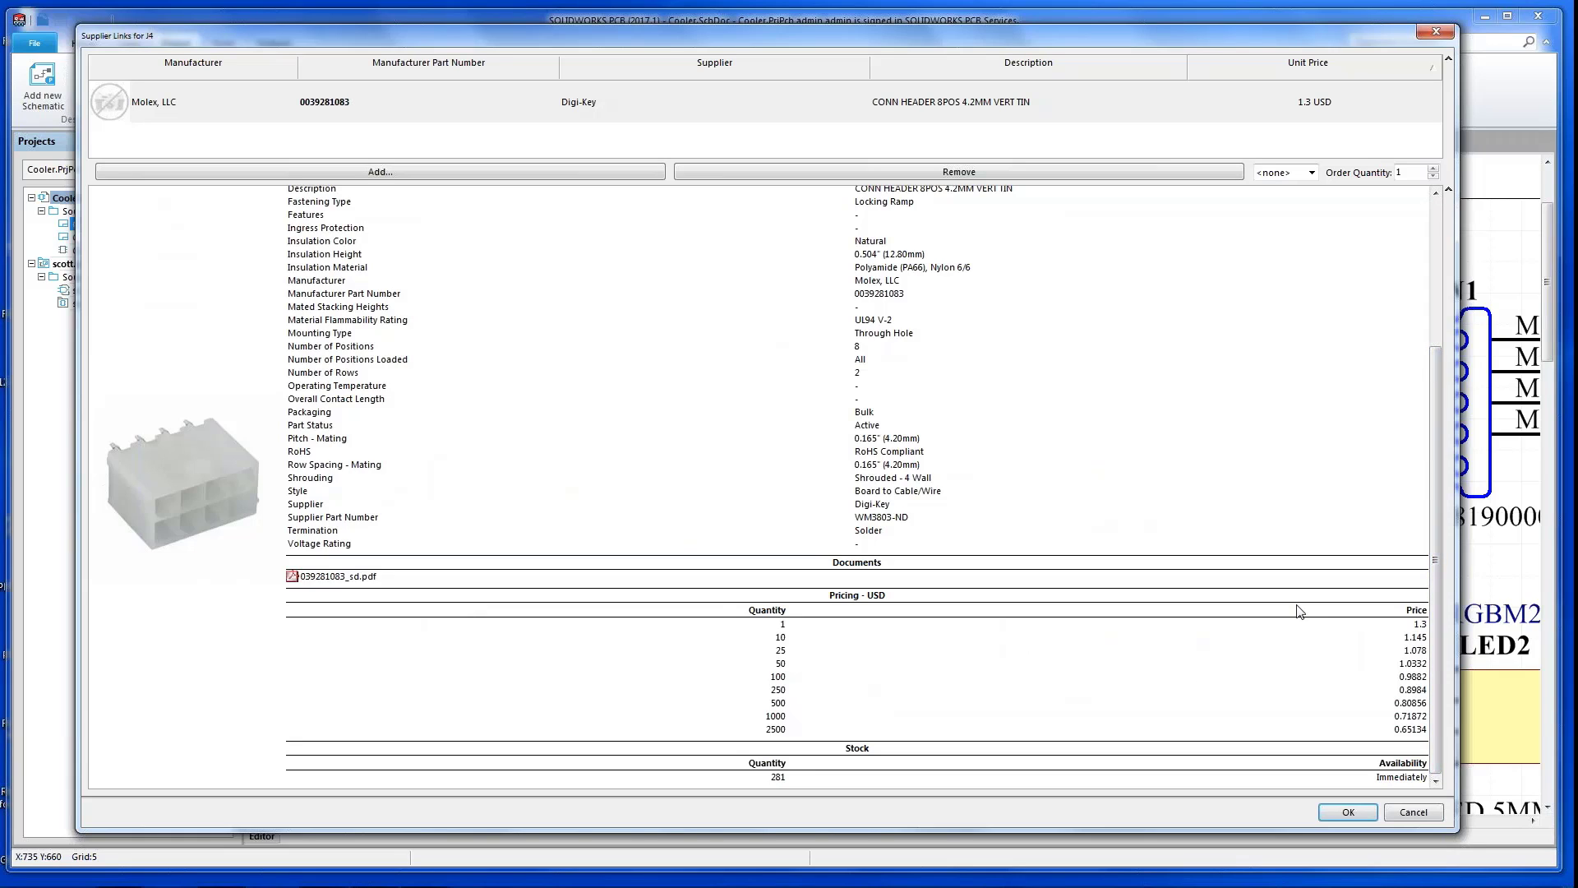
click(1442, 35)
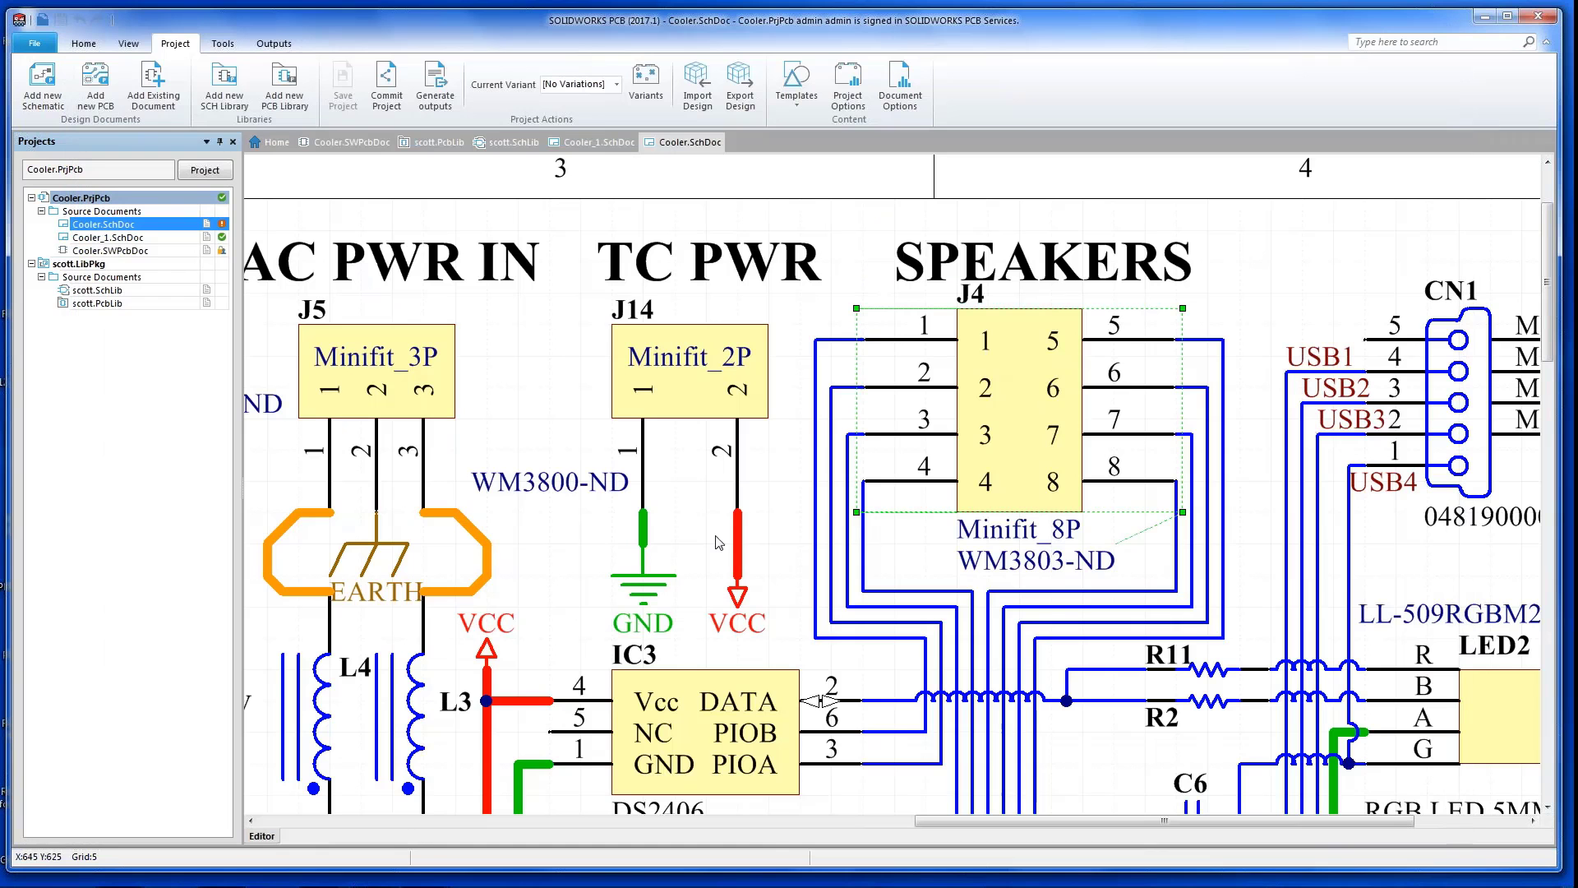
click(562, 545)
ctrl+scroll(562, 545, down, 5)
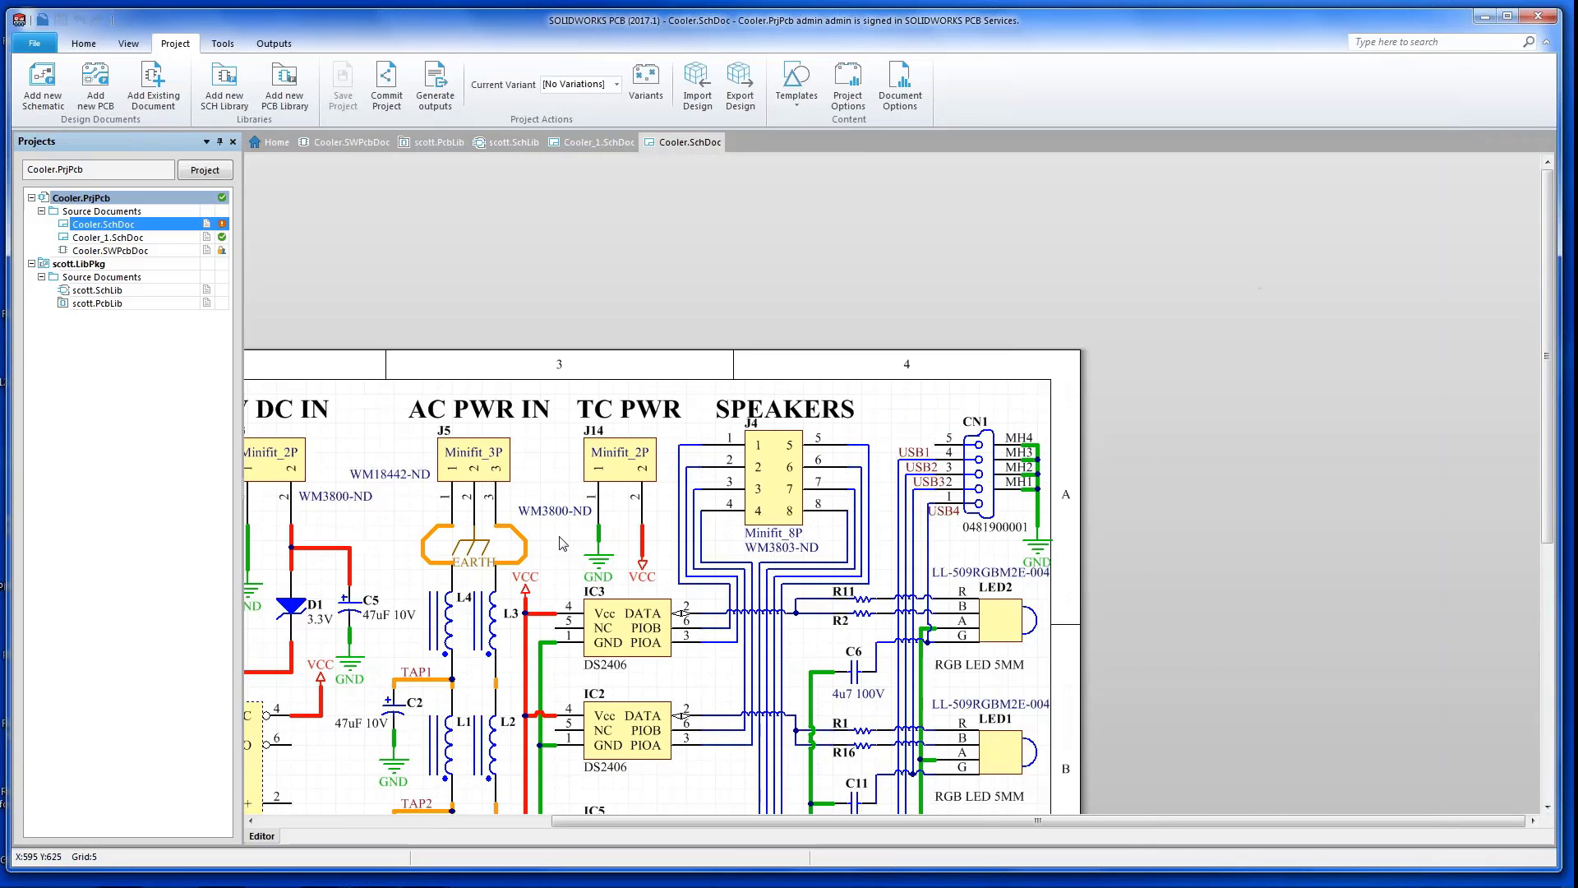
ctrl+scroll(560, 539, down, 2)
right_drag(426, 728, 766, 465)
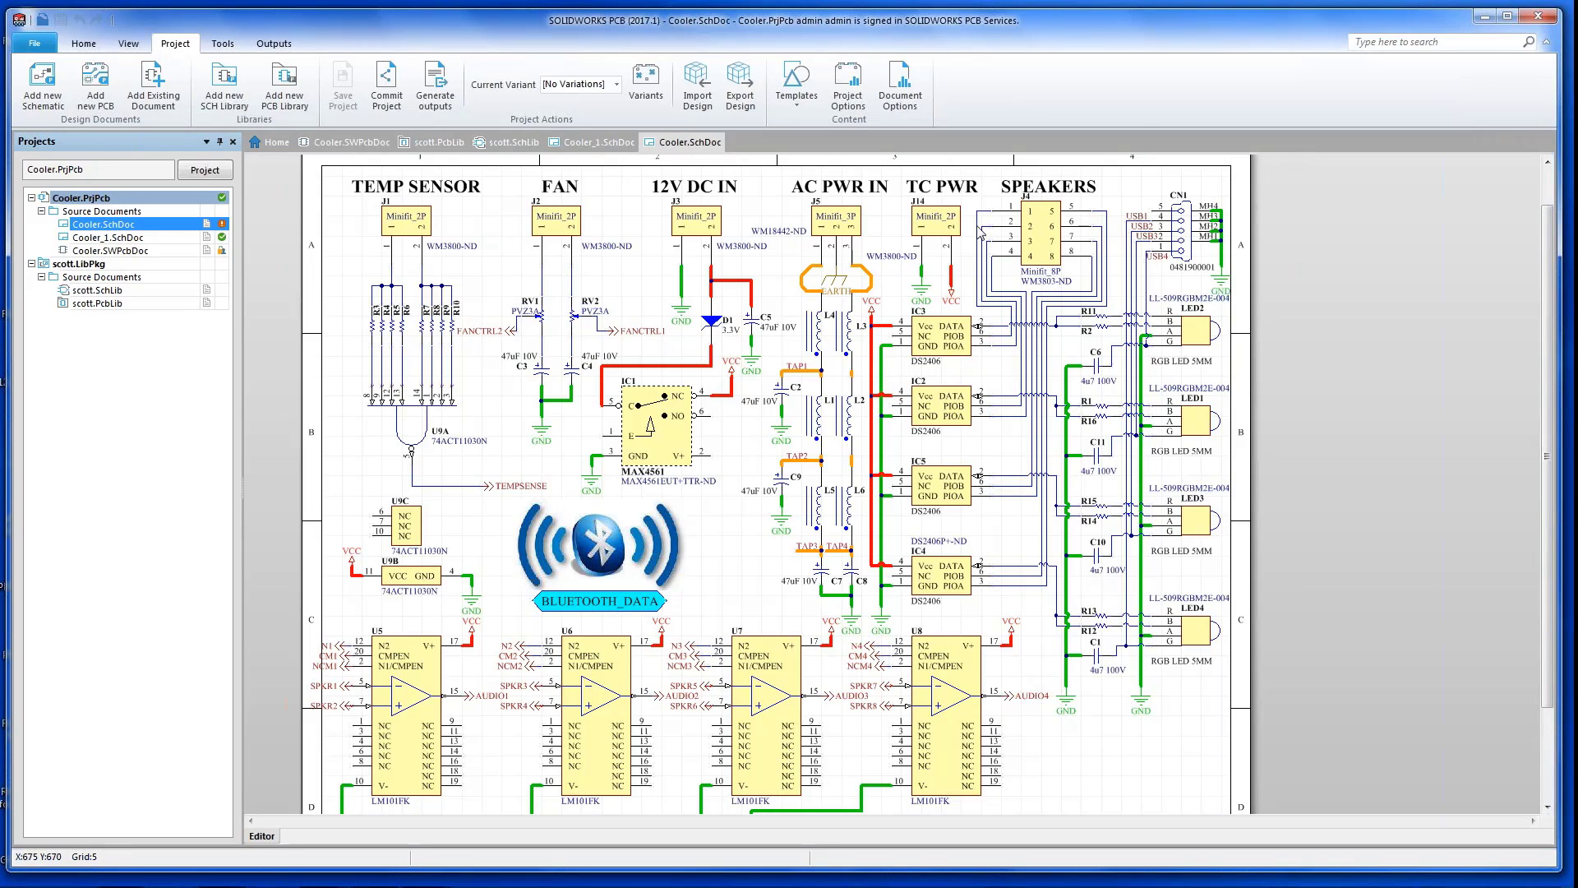
- Open the file import dialog, review the supported import file formats and close it without importing anything
click(34, 45)
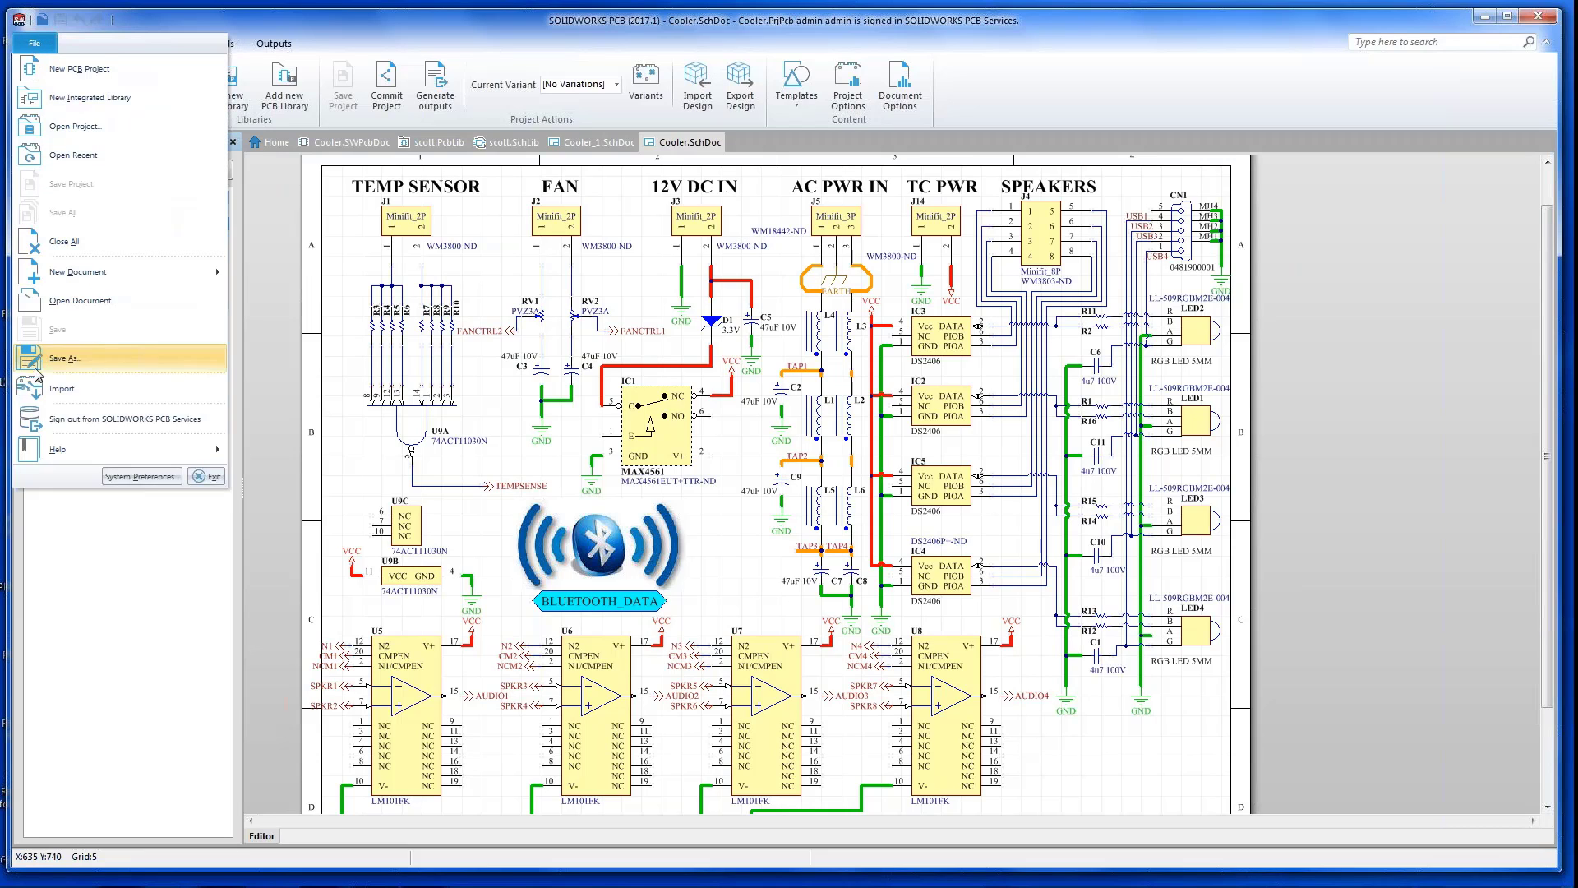
click(61, 388)
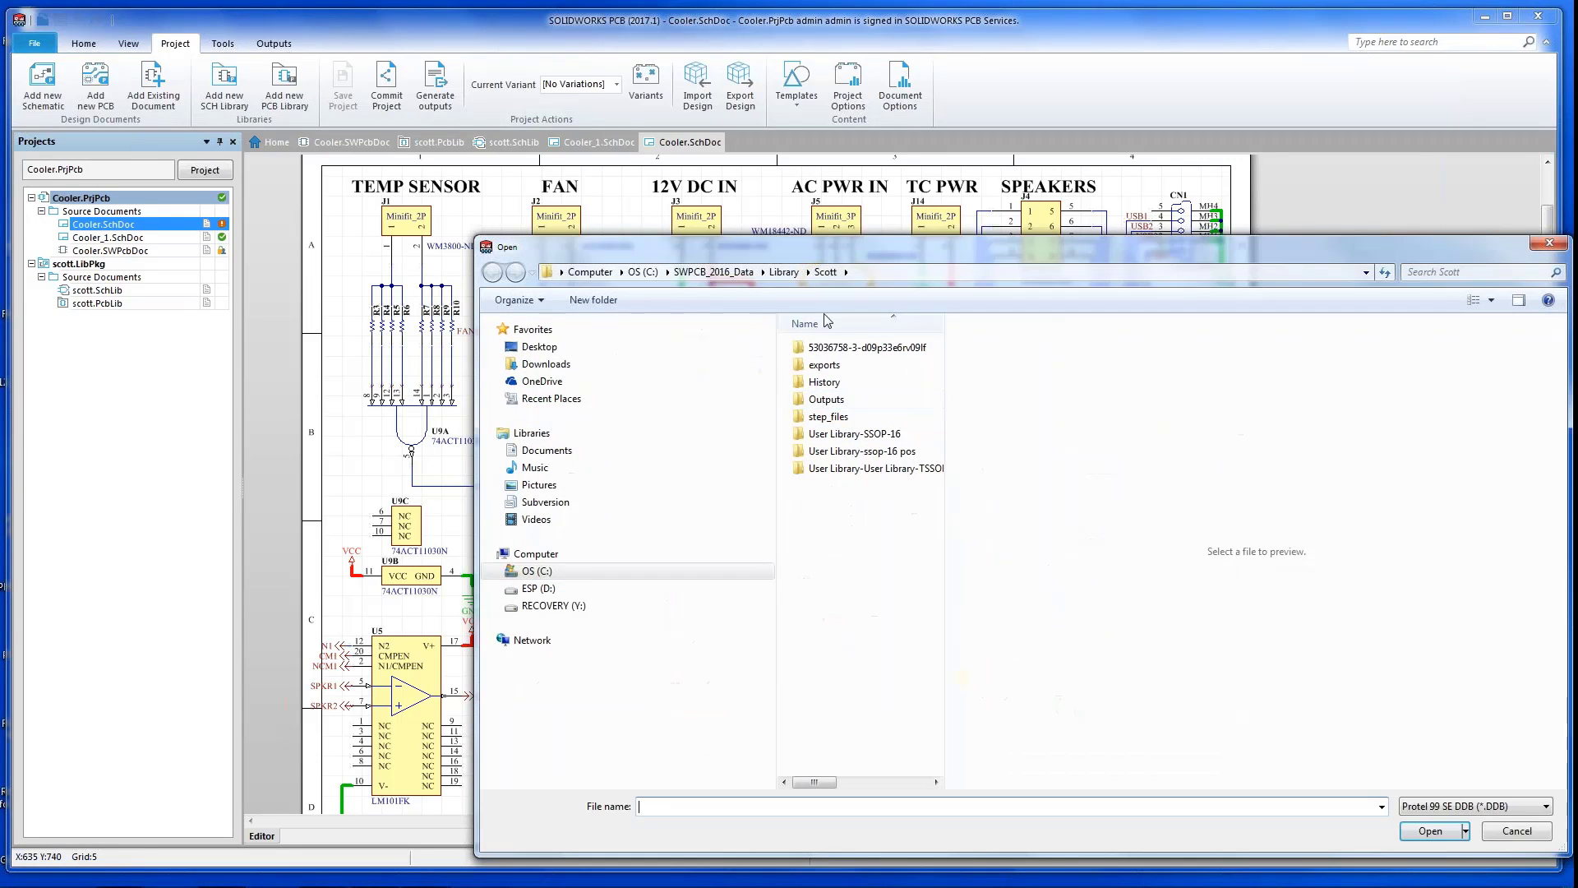
drag(835, 249, 495, 91)
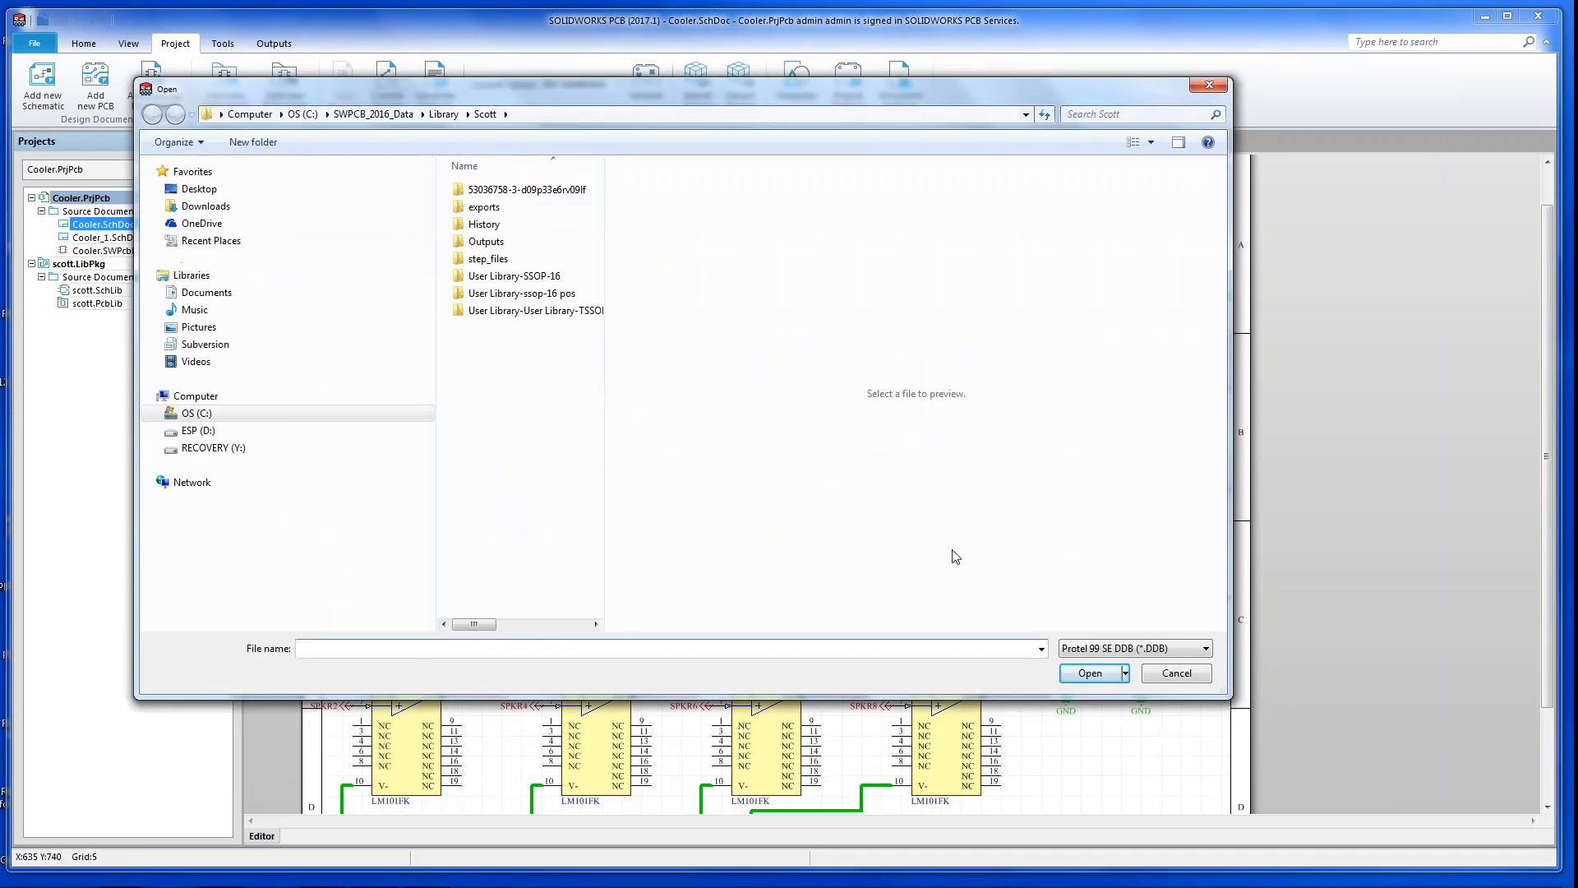
click(1207, 651)
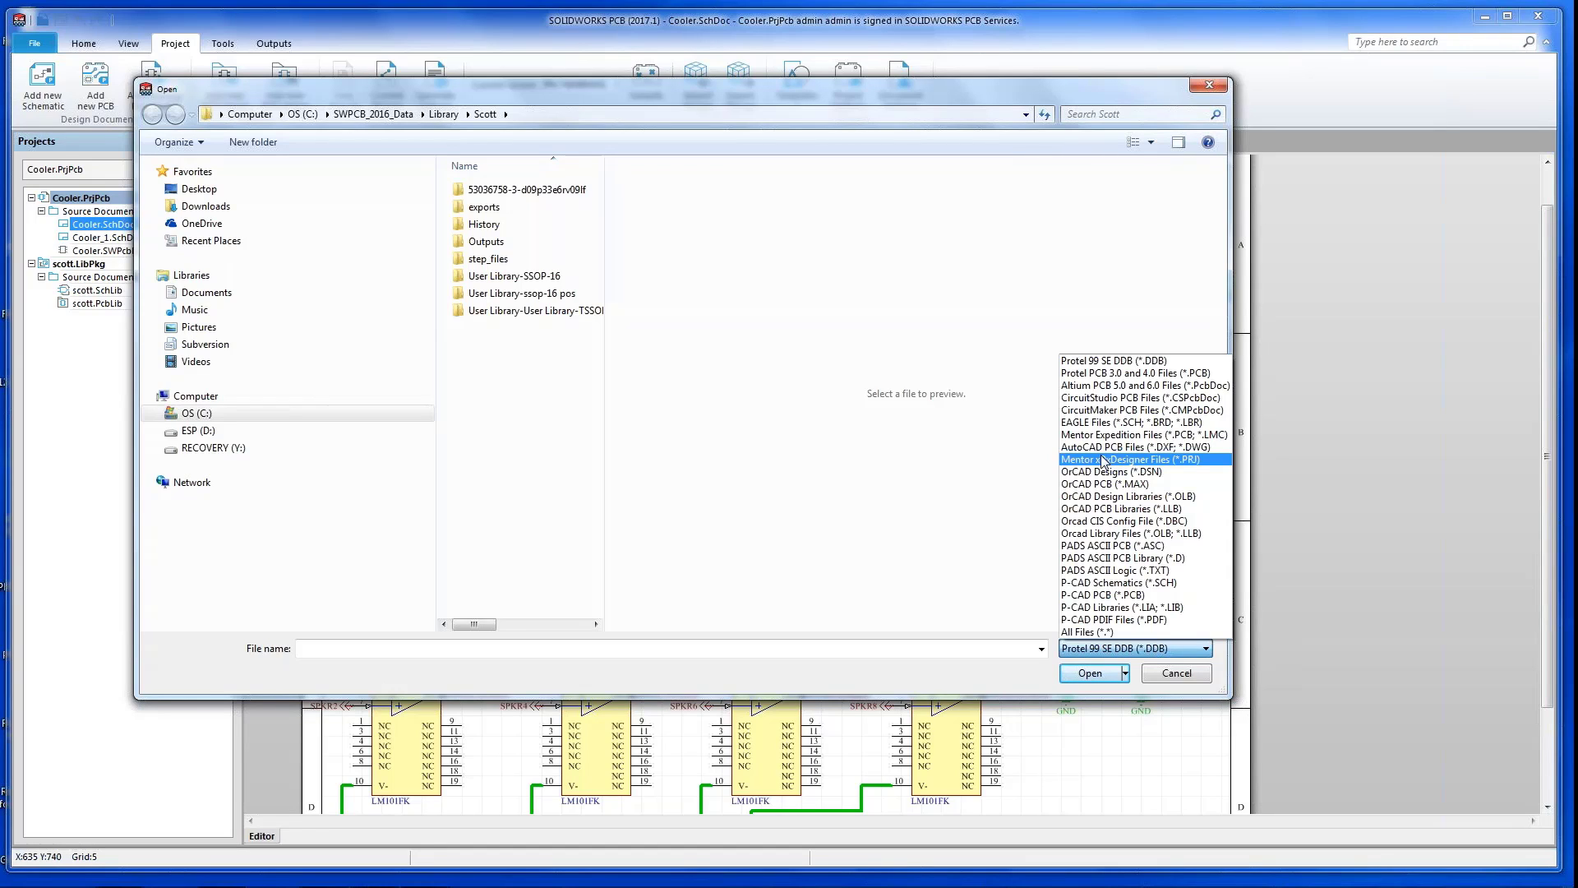
click(945, 309)
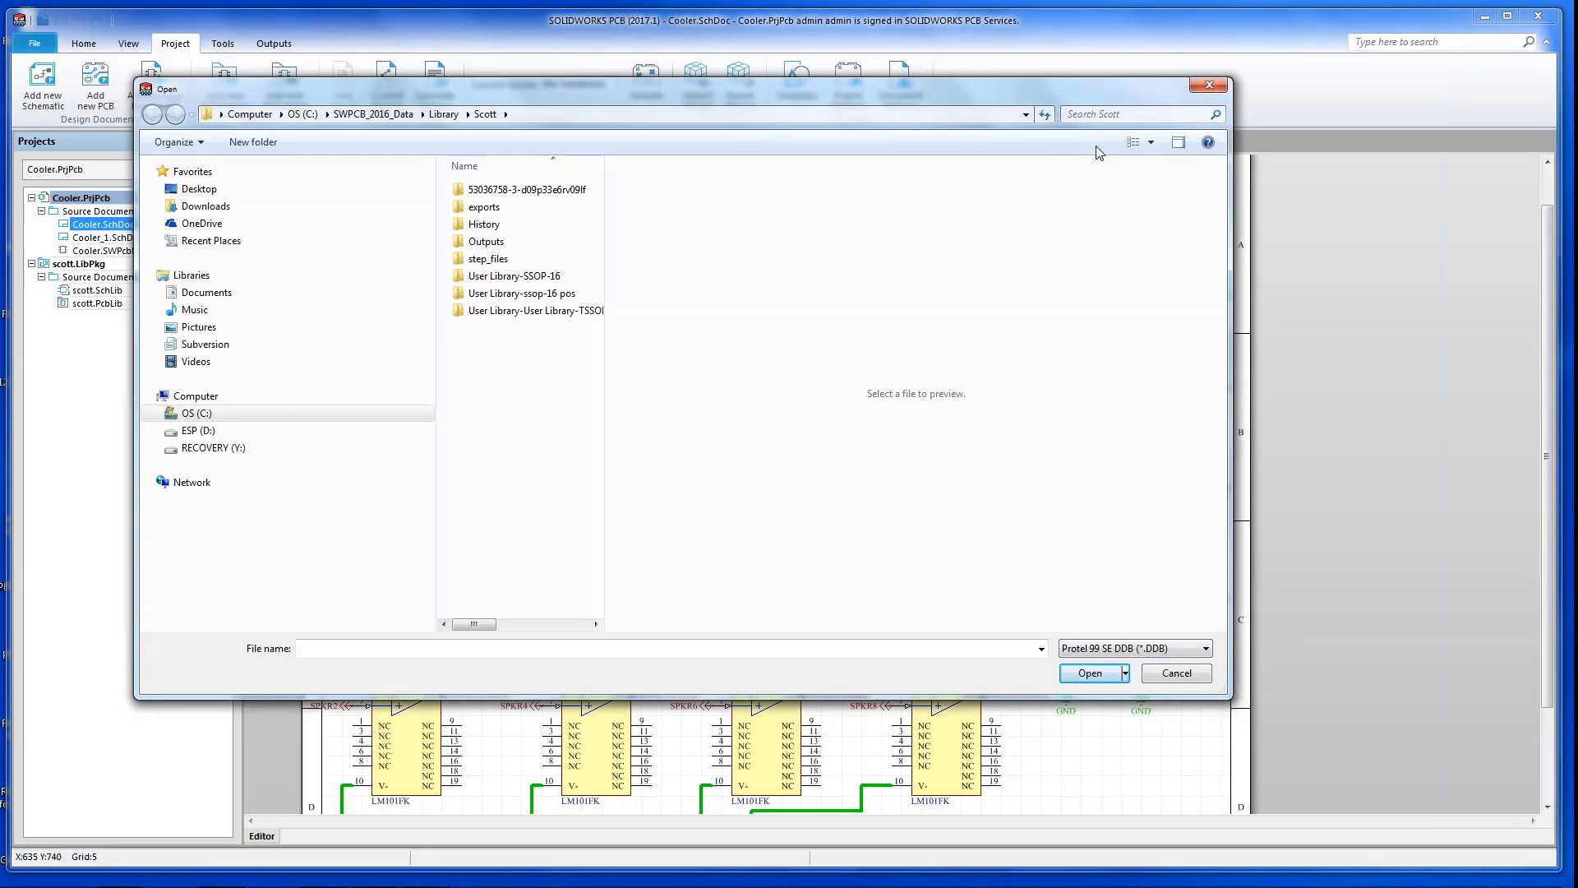
click(1210, 87)
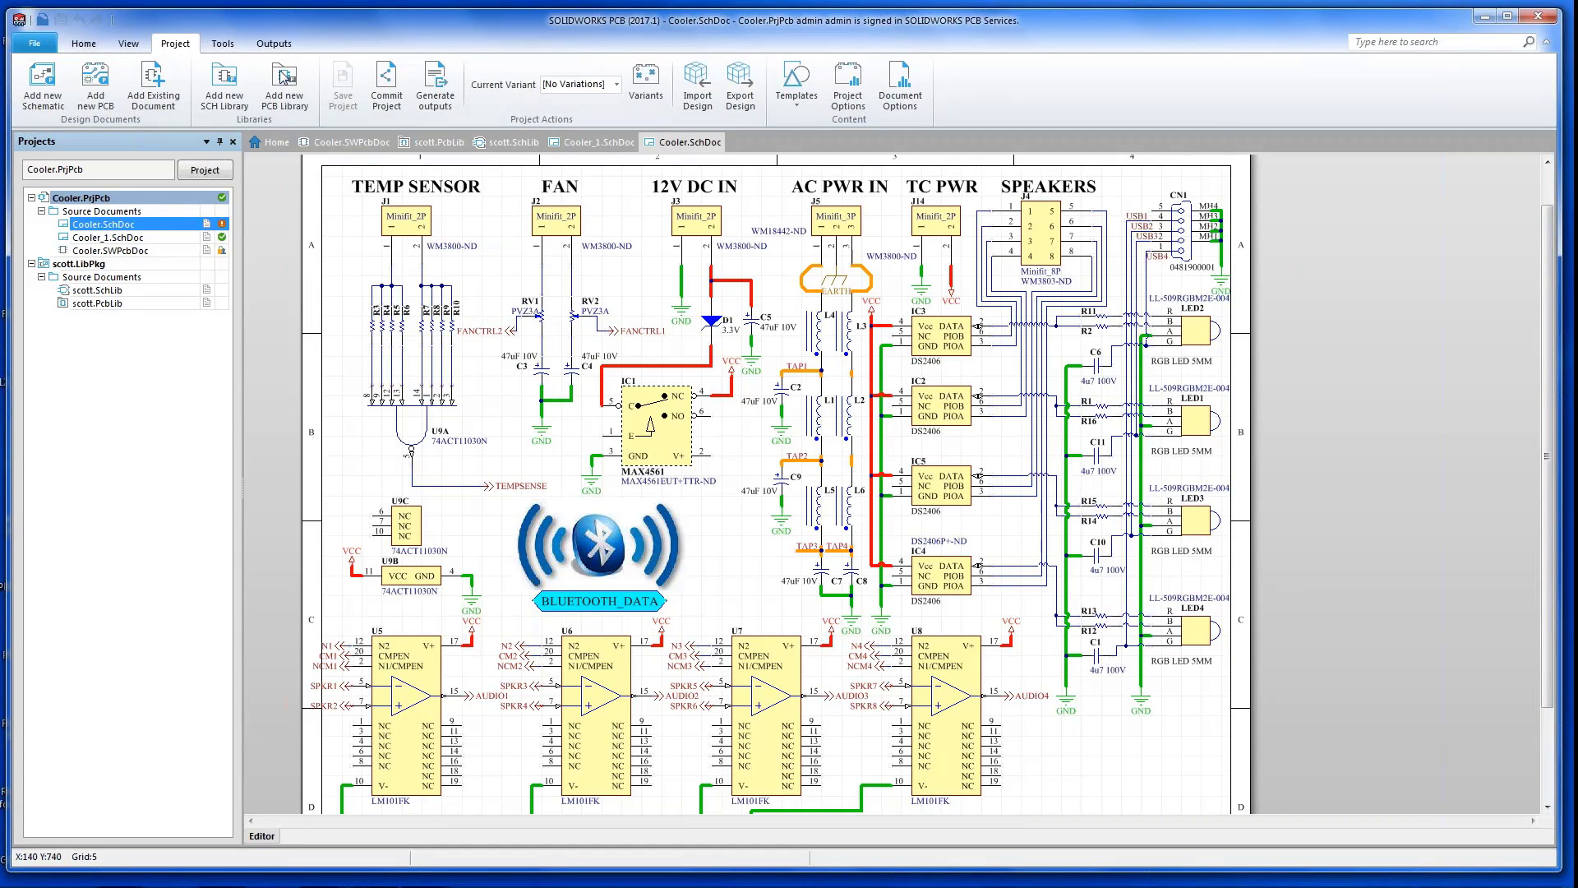
- Look over the schematic tools and output commands, and inspect the Cooler_1.SchDoc schematic including its DIP switches and title block
click(236, 44)
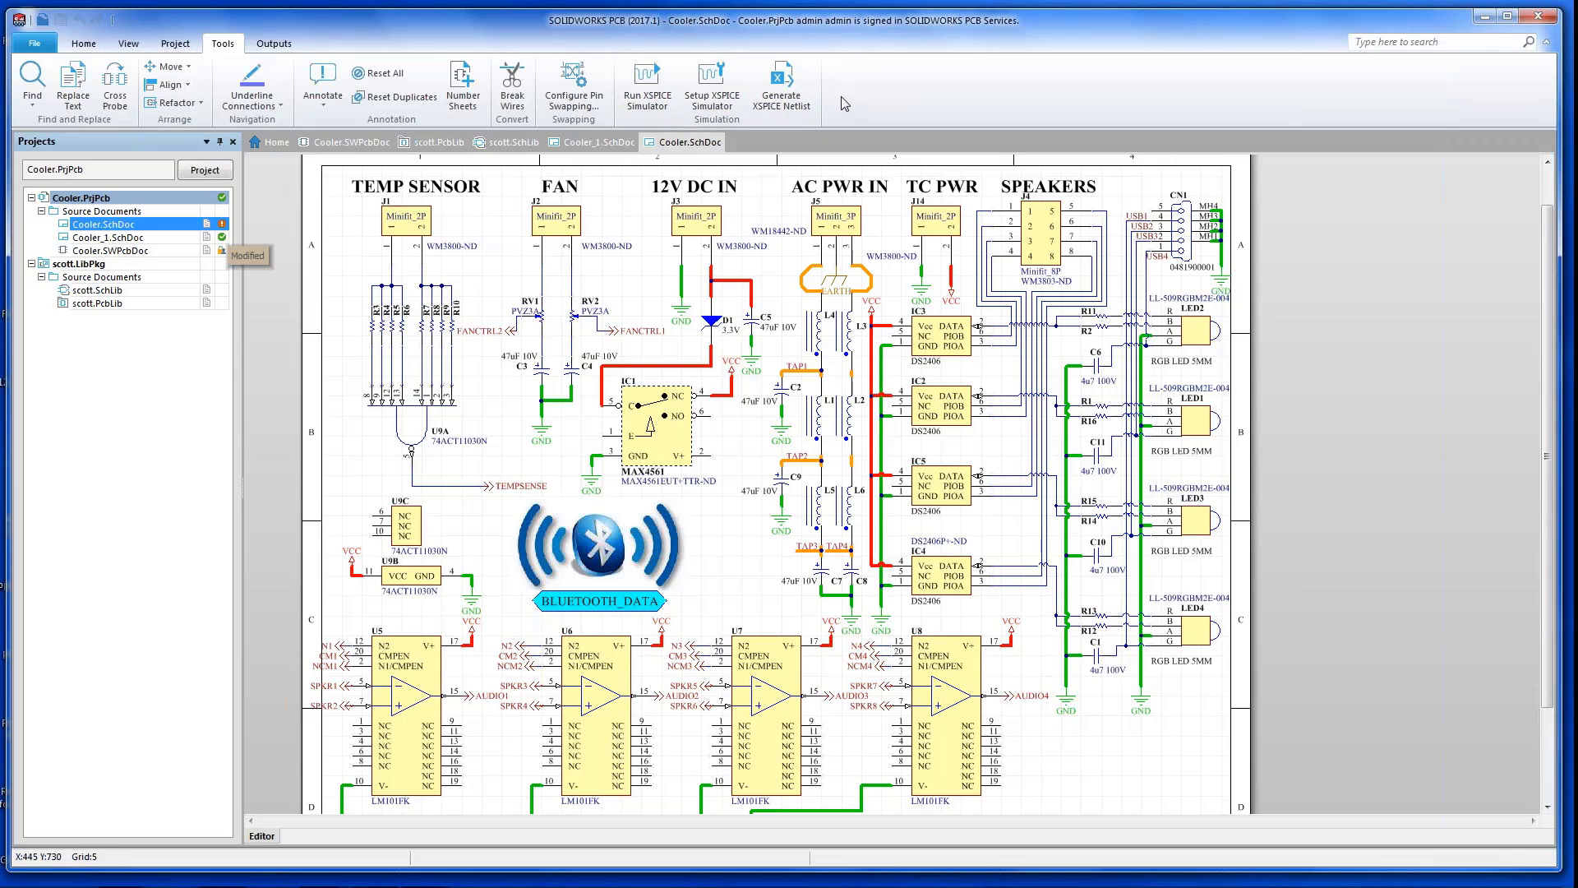
click(274, 44)
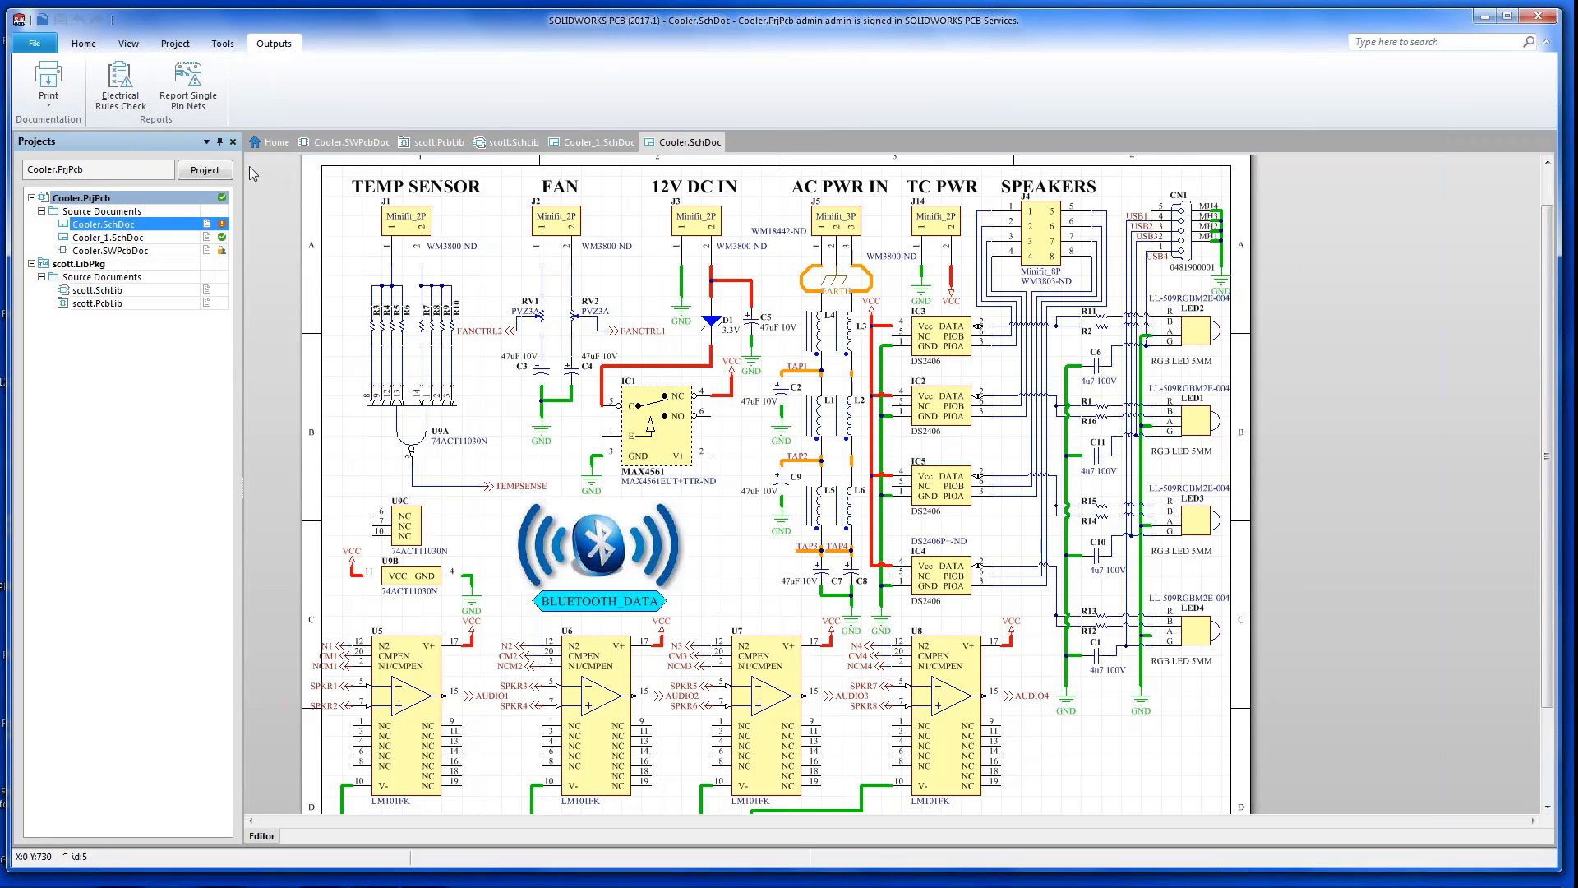
click(124, 239)
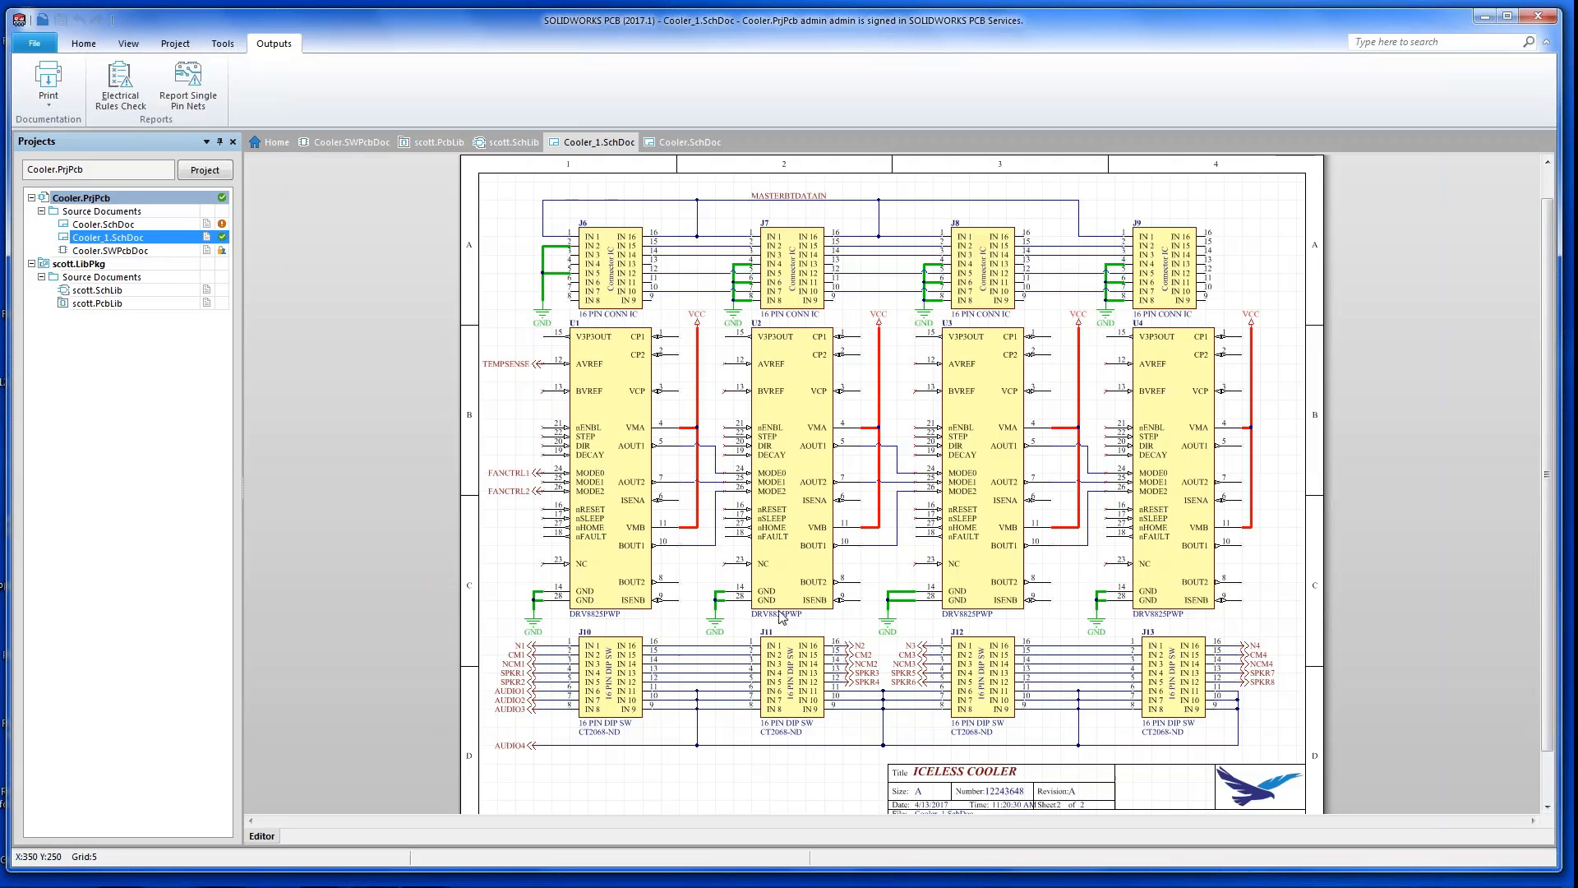
ctrl+scroll(892, 606, up, 5)
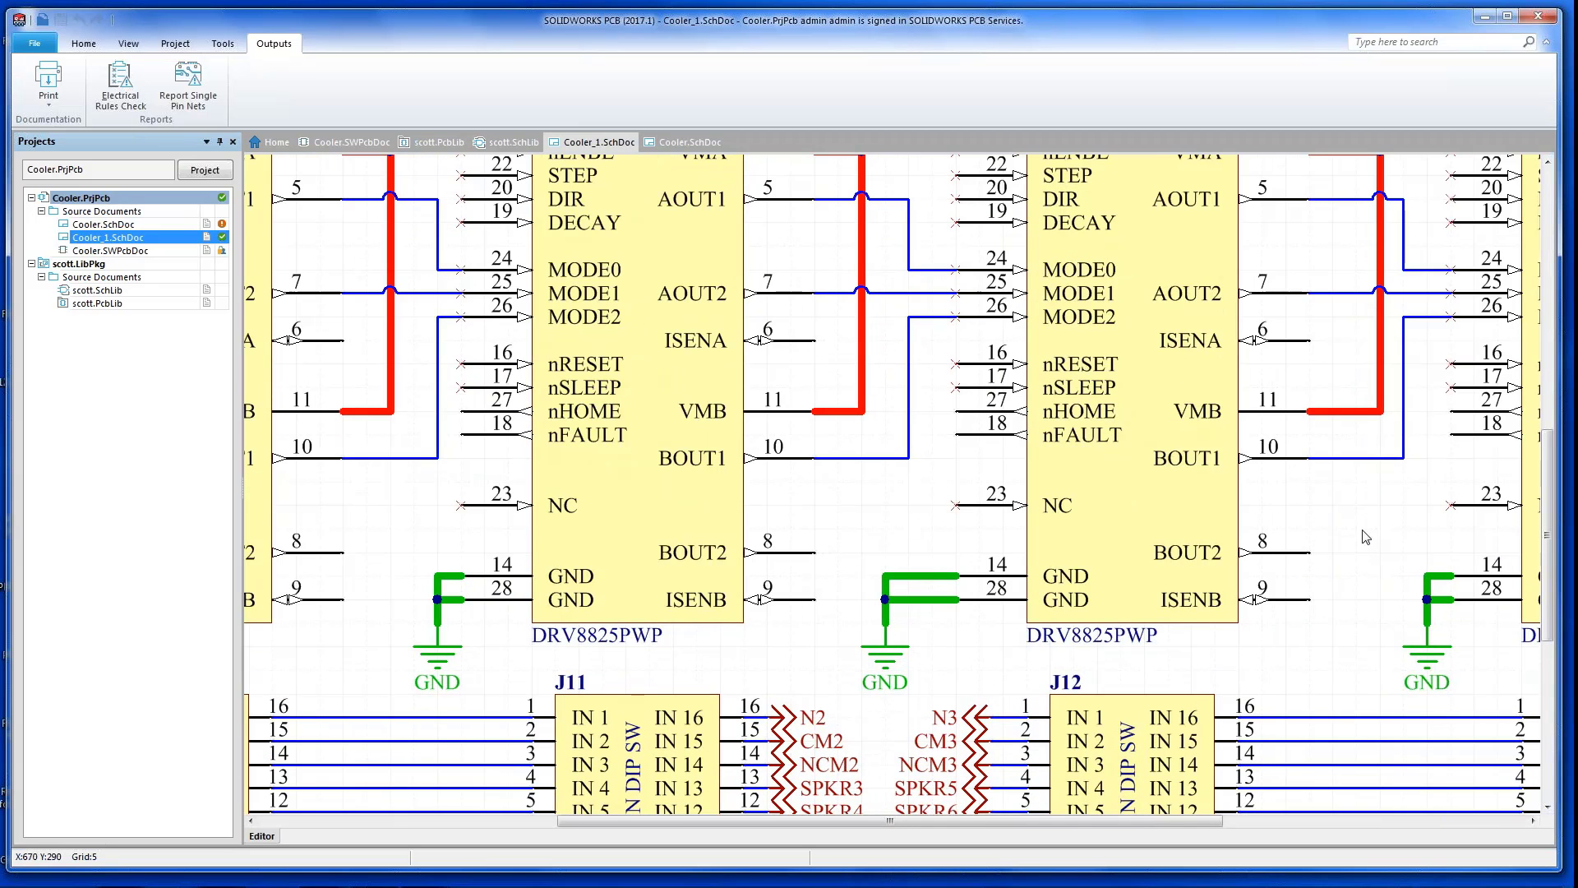
scroll(855, 711, down, 3)
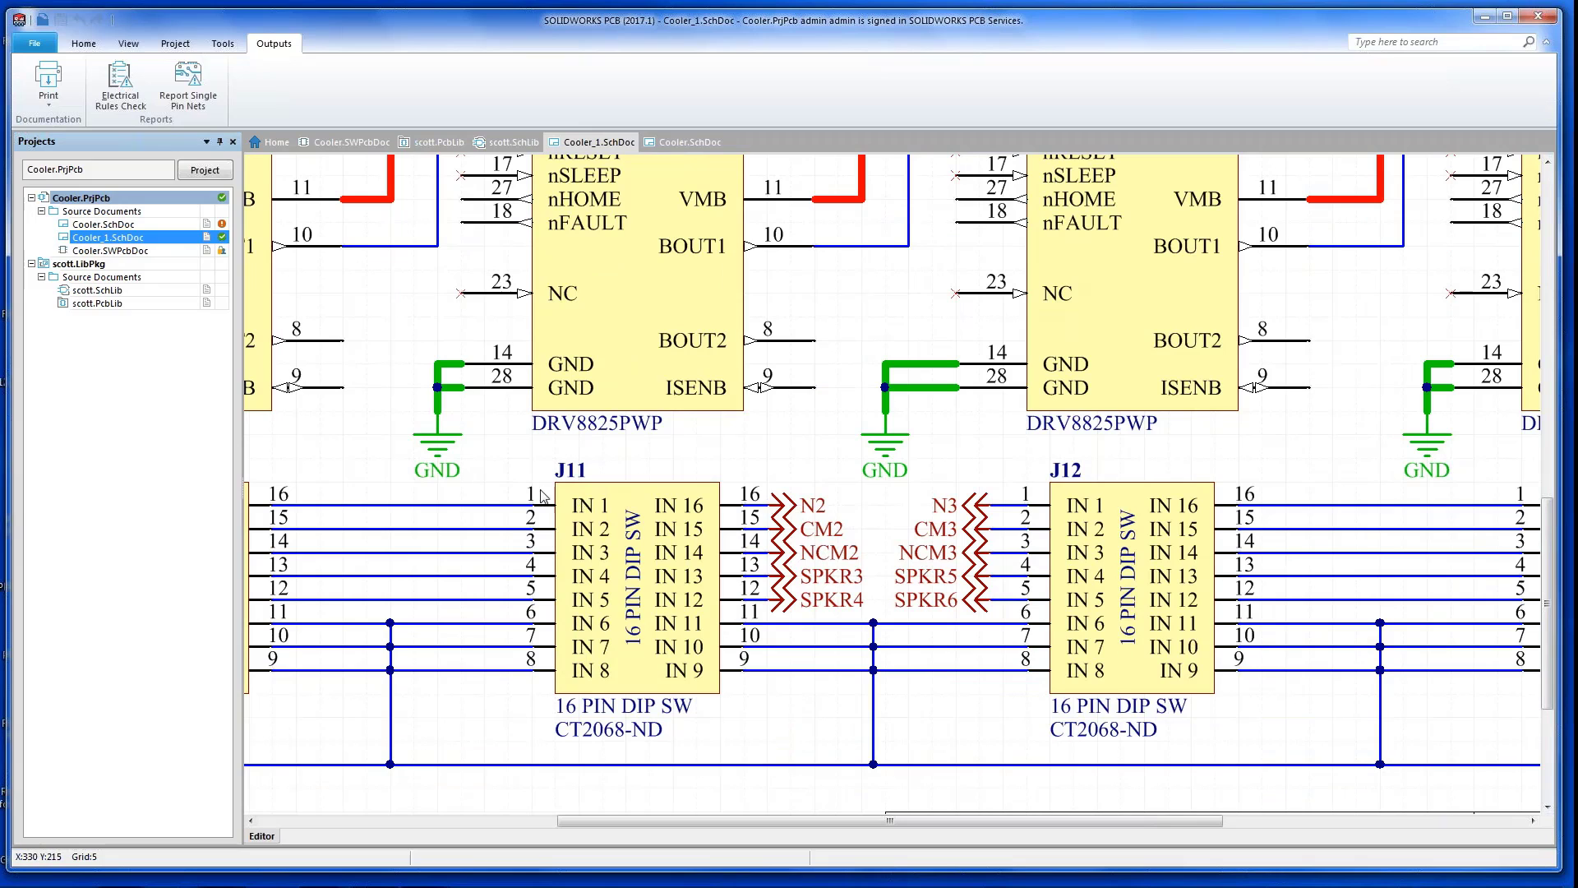
ctrl+scroll(458, 470, down, 5)
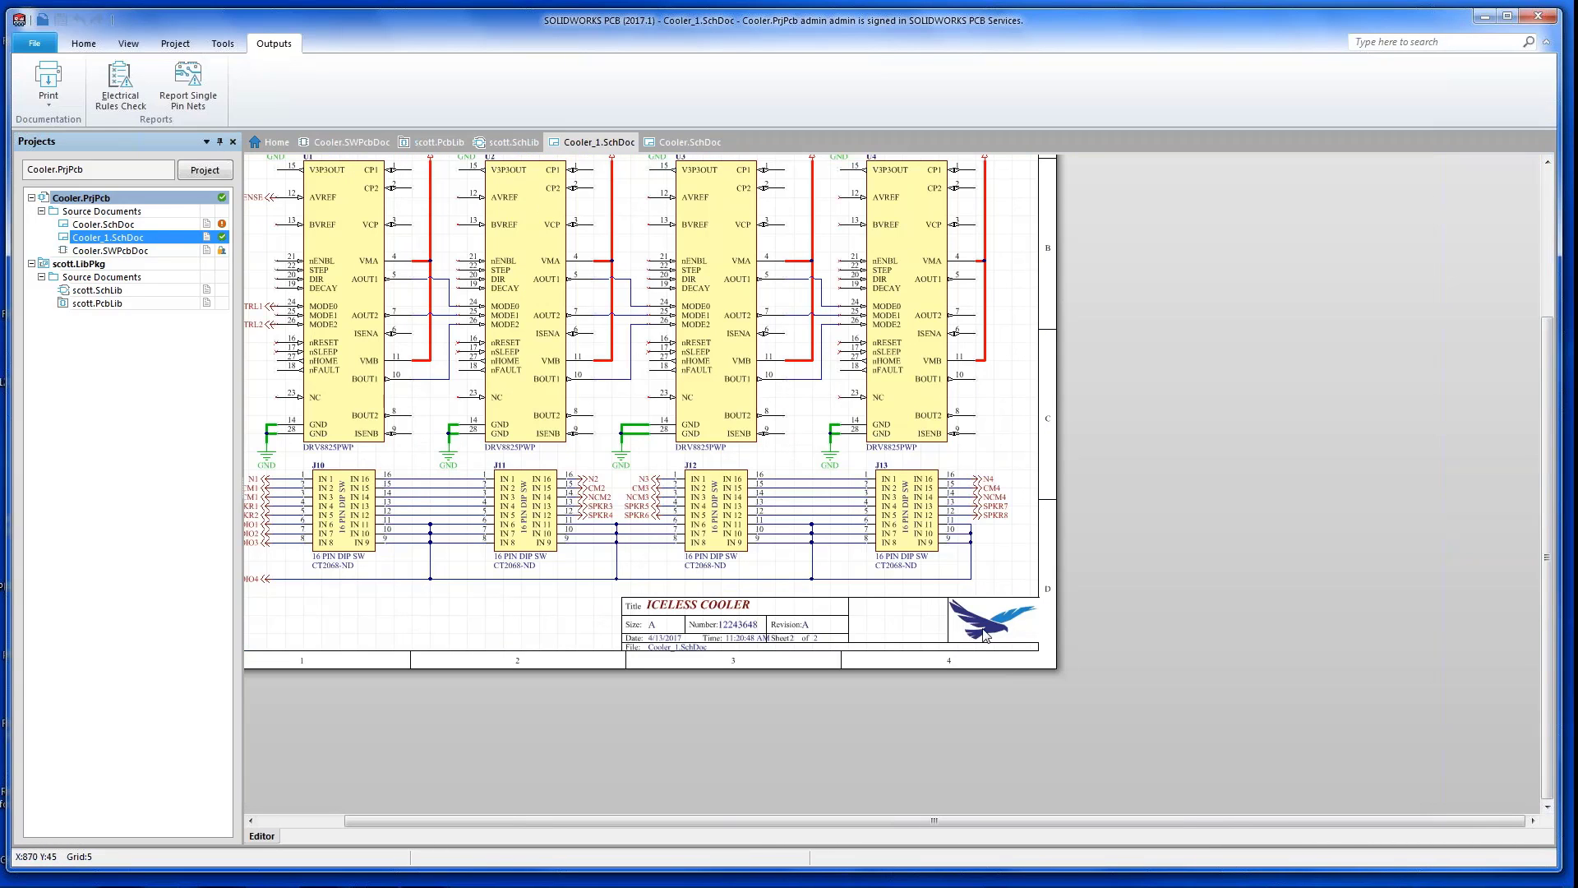
scroll(362, 356, up, 4)
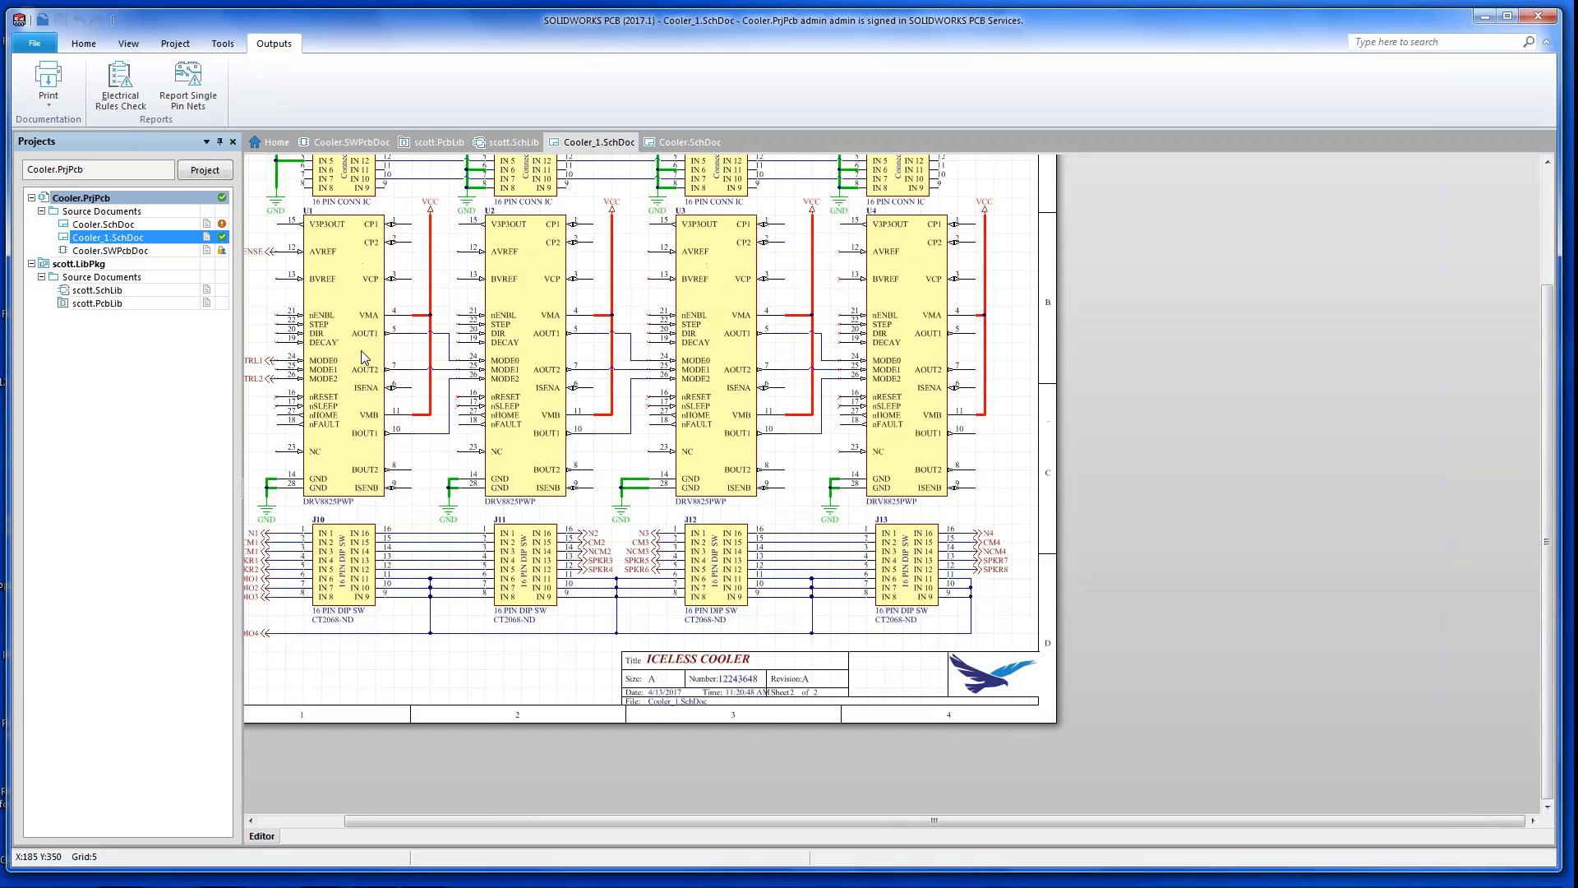
right_drag(362, 356, 595, 337)
- Open the Cooler.SWPcbDoc board layout, look over its traces and display the main board design commands
double_click(99, 250)
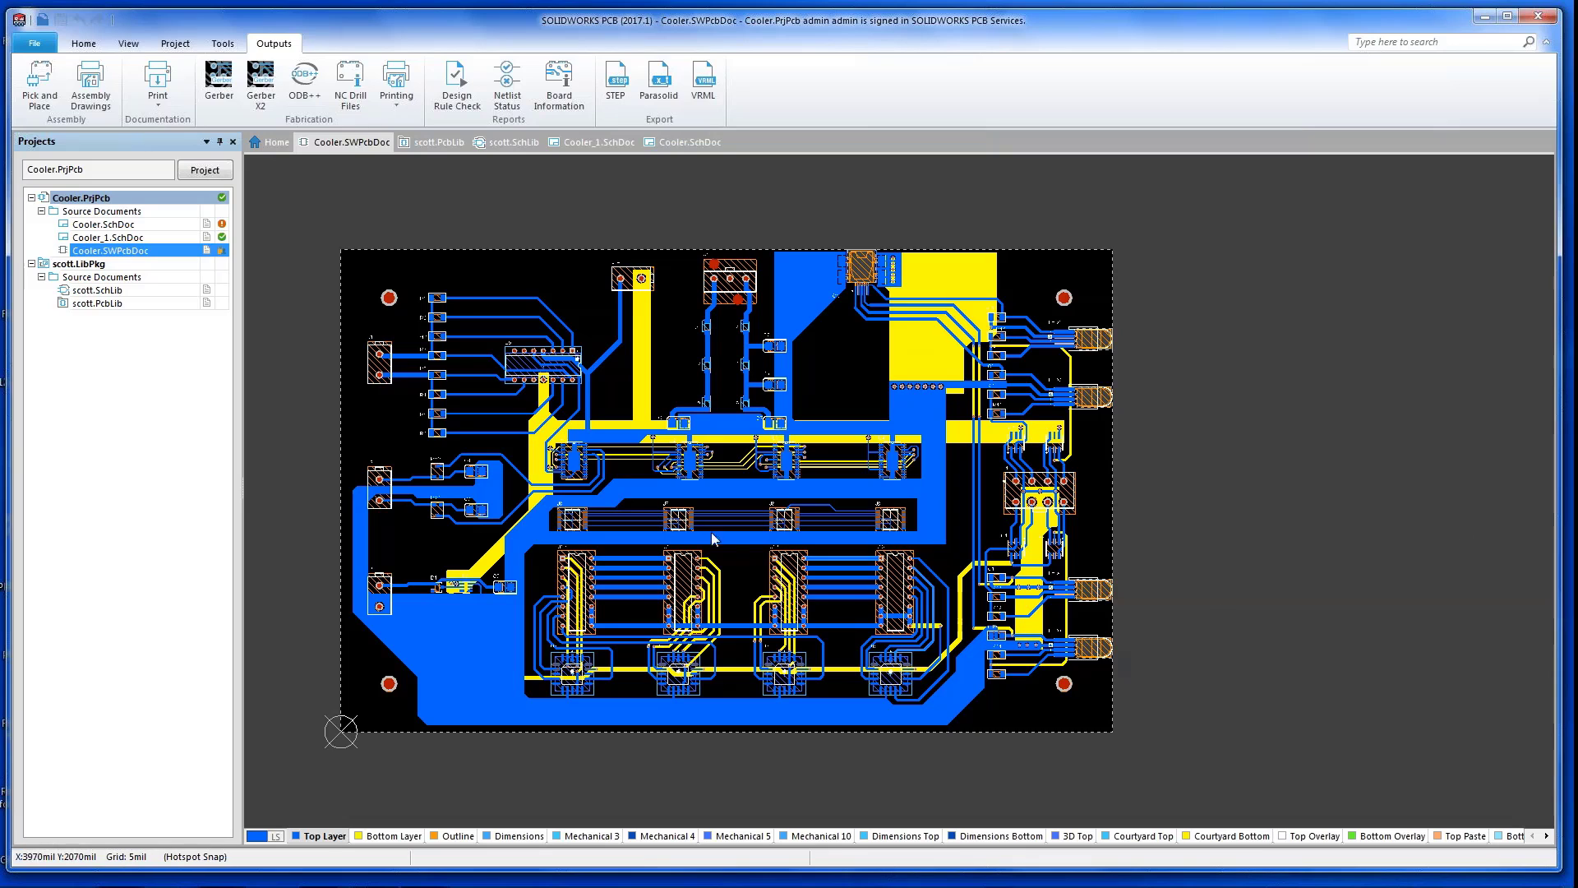
ctrl+scroll(391, 447, up, 1)
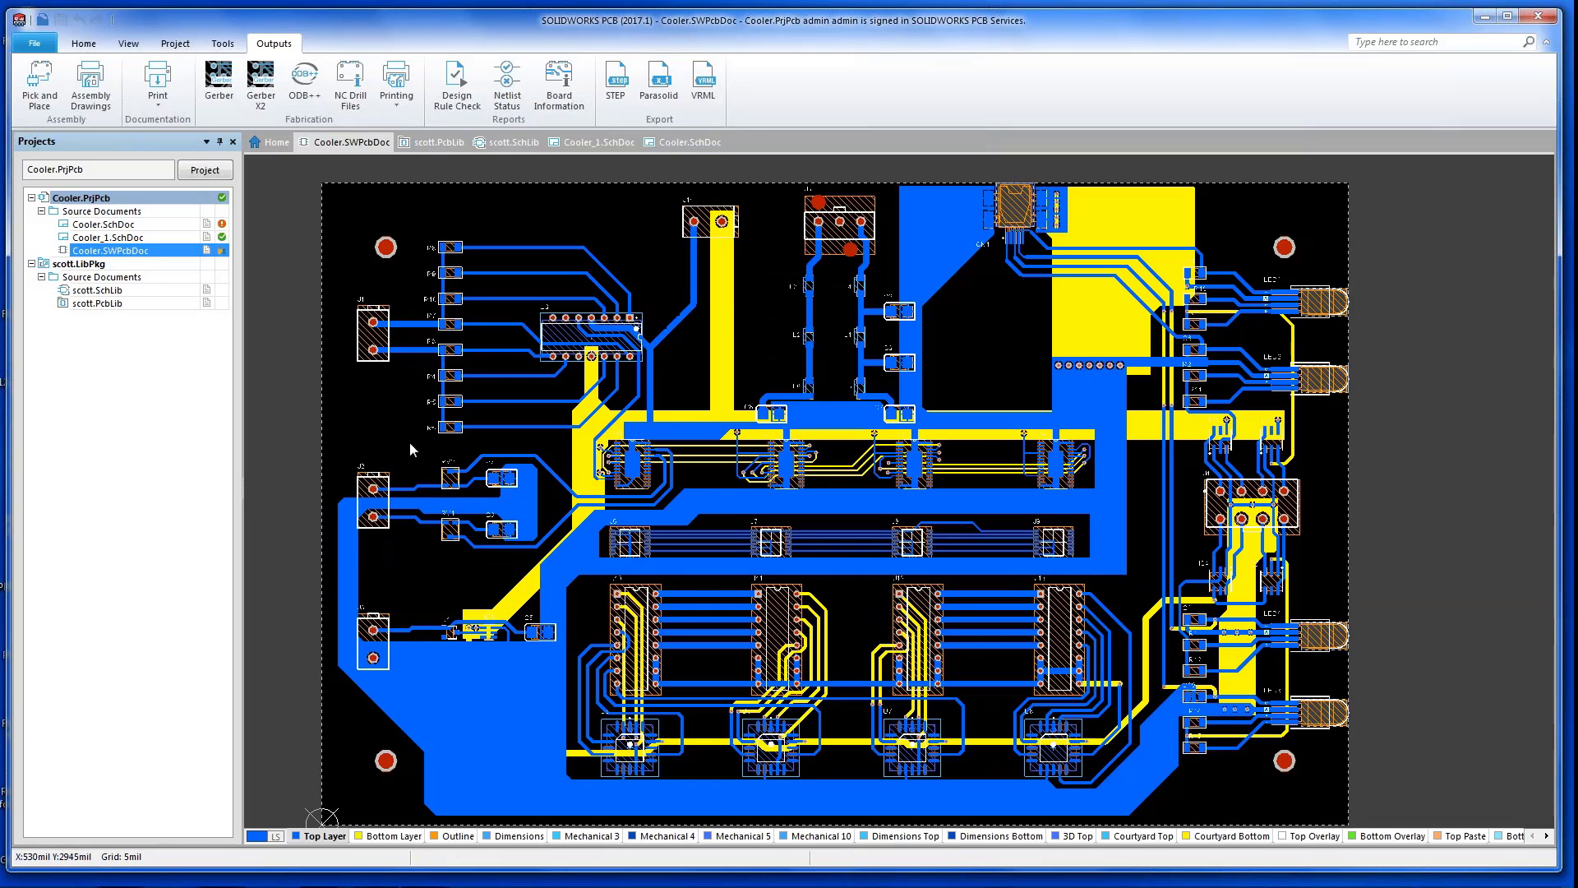
ctrl+scroll(409, 448, down, 1)
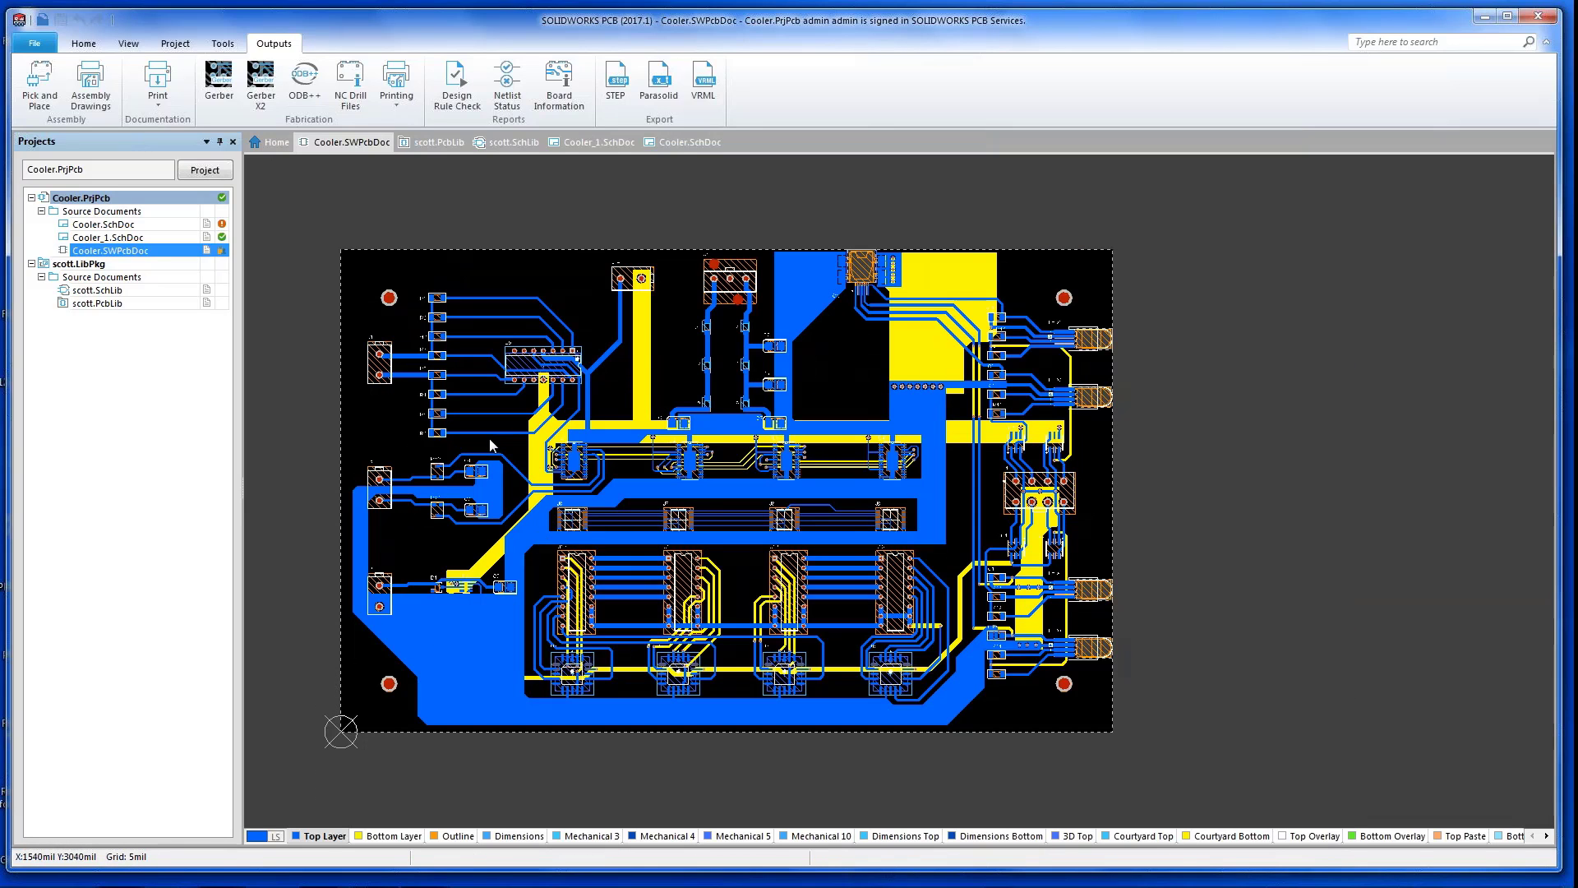
click(84, 43)
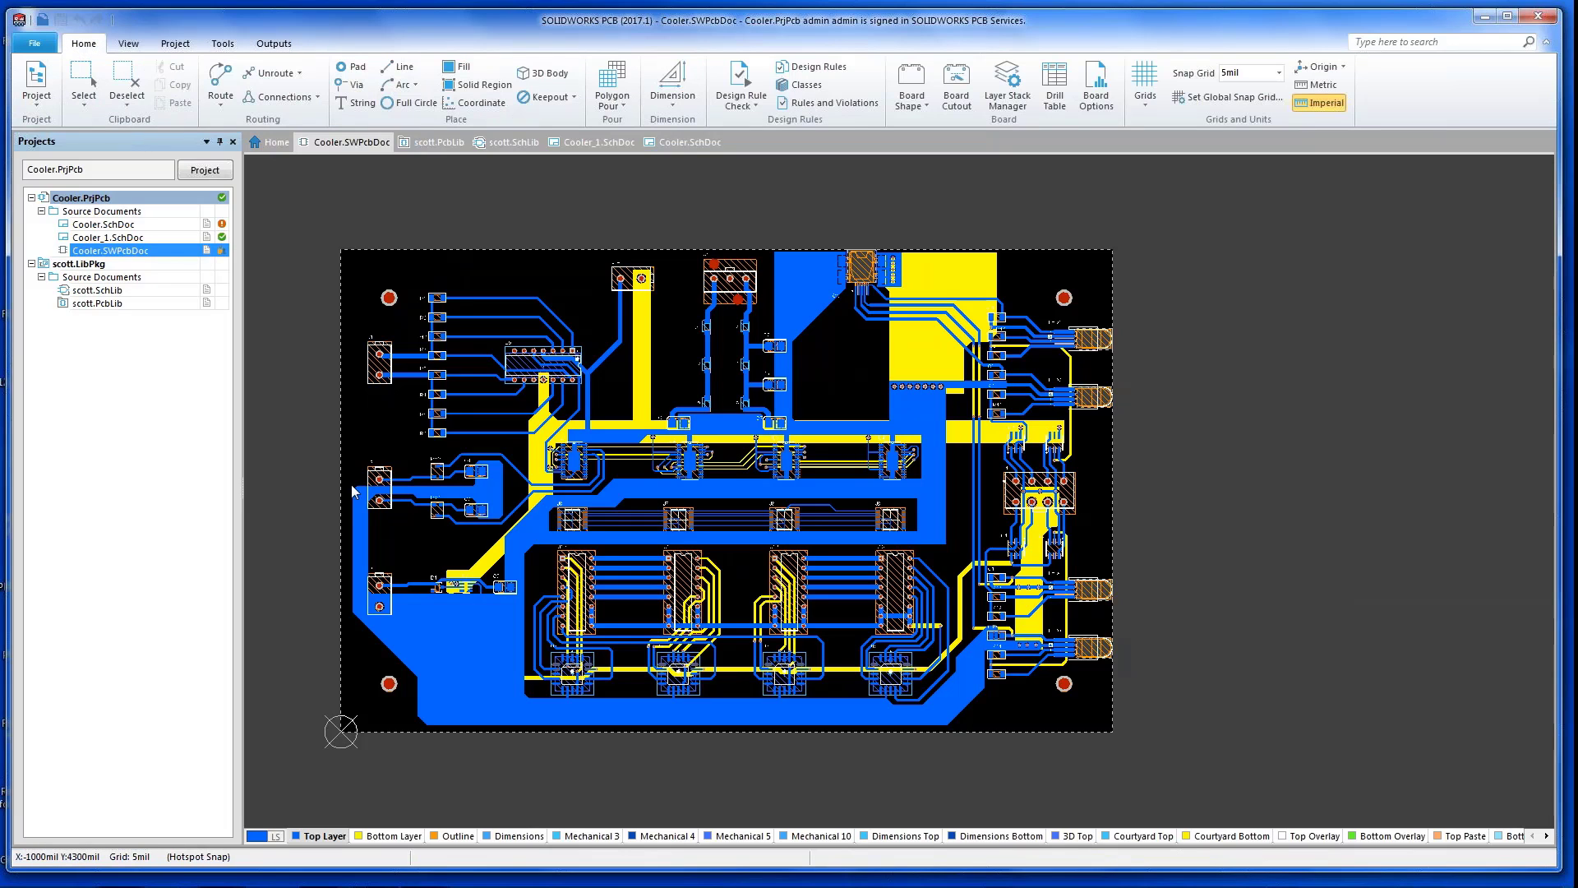
- Show the Cooler board in 3D, tilt it to a perspective angle and inspect its components up close
key(3)
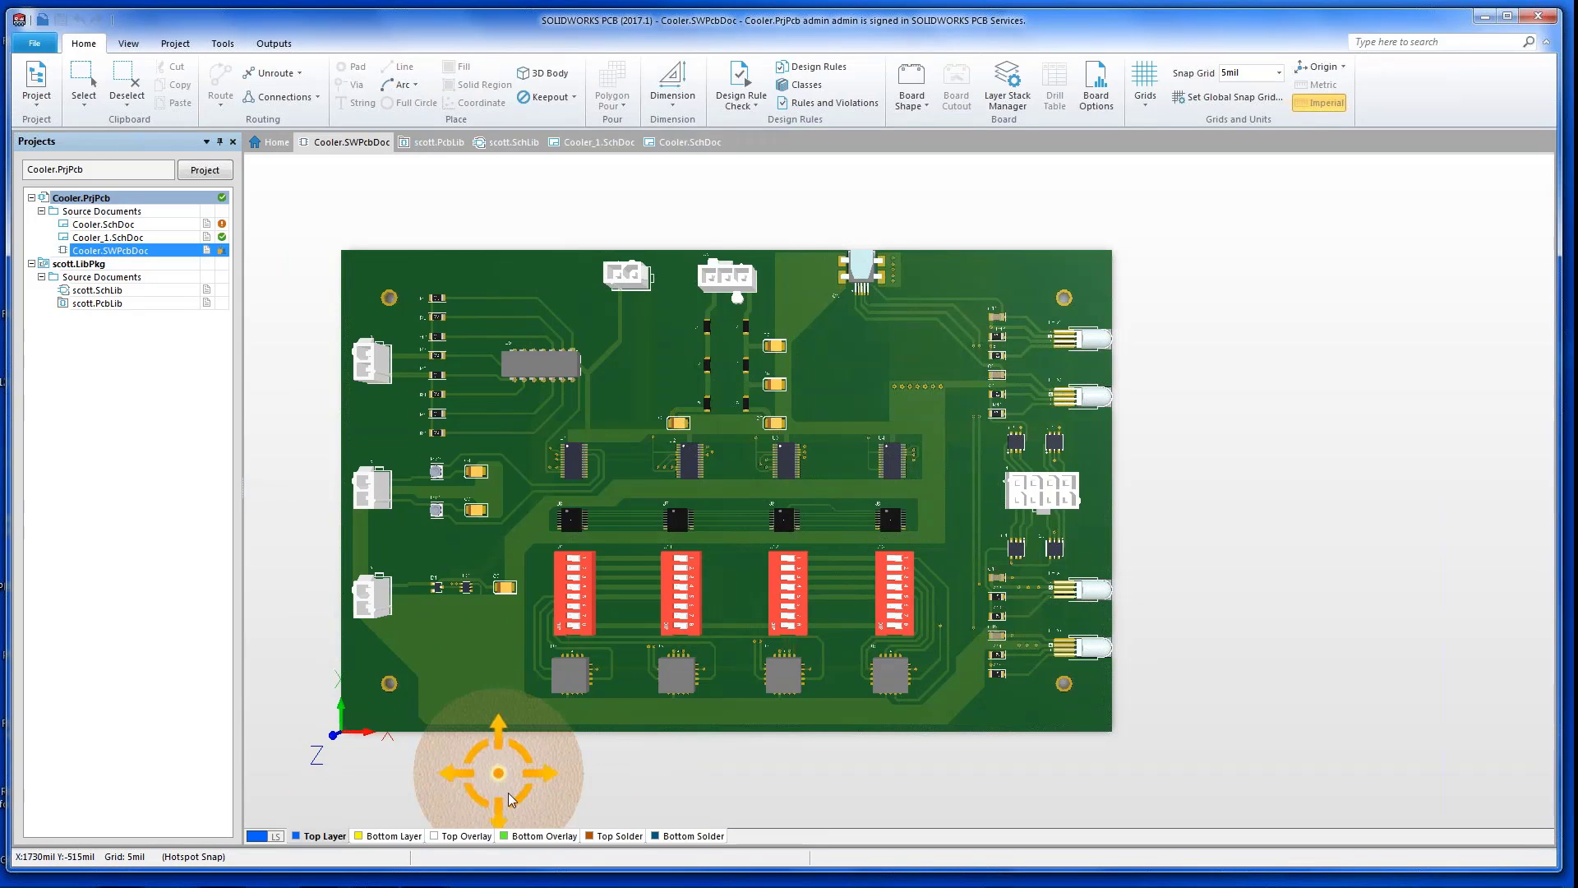
mouse_move(506, 777)
shift+right_down()
mouse_move(503, 724)
mouse_move(500, 758)
shift+right_up()
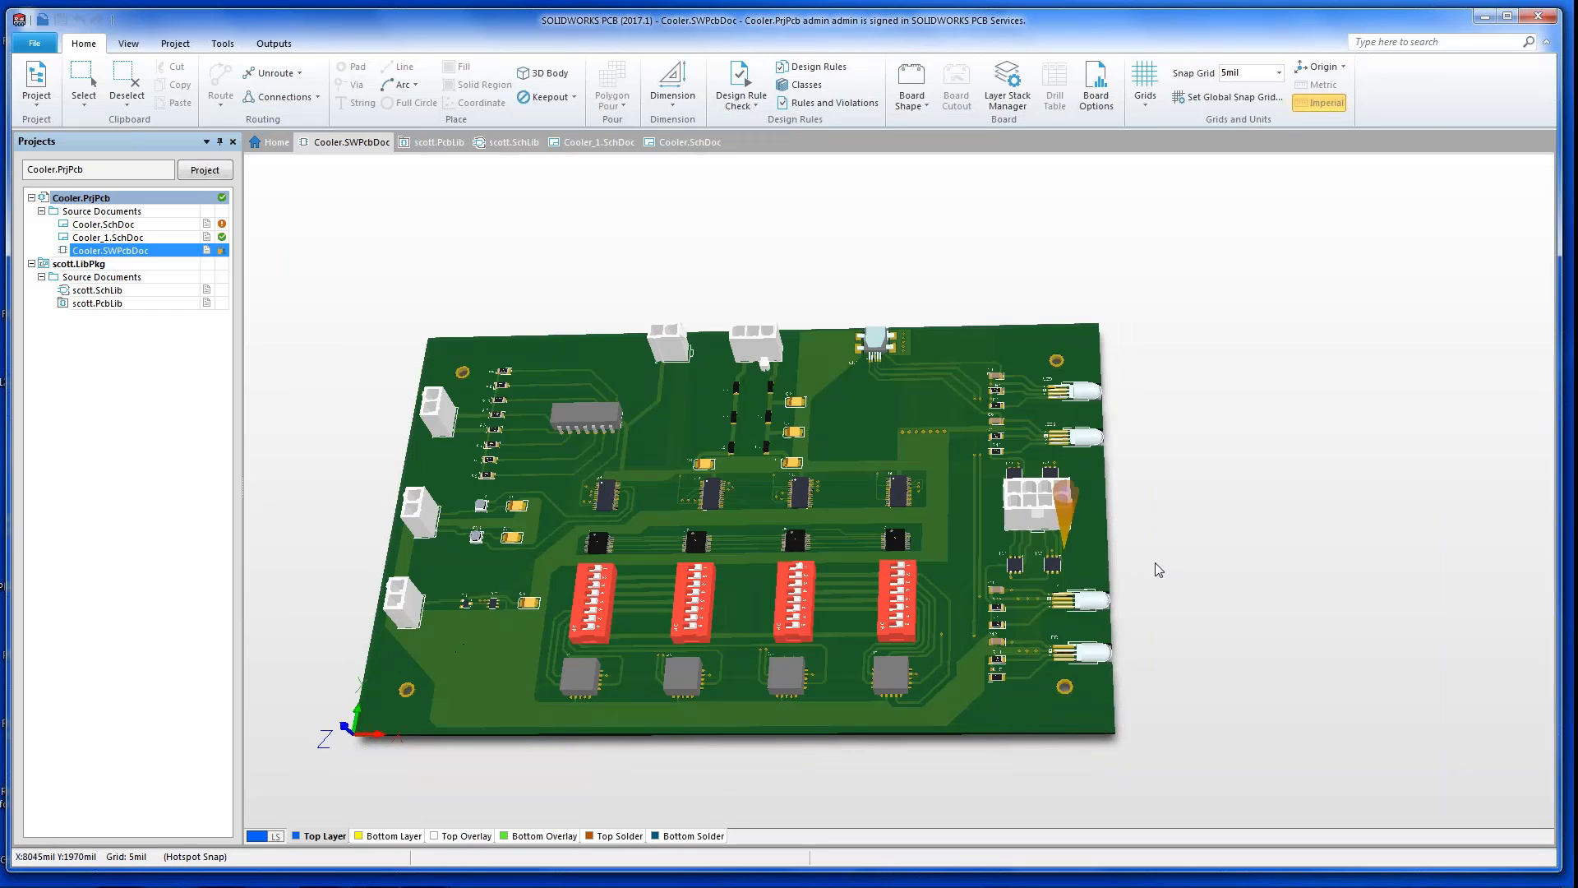
ctrl+scroll(962, 529, up, 2)
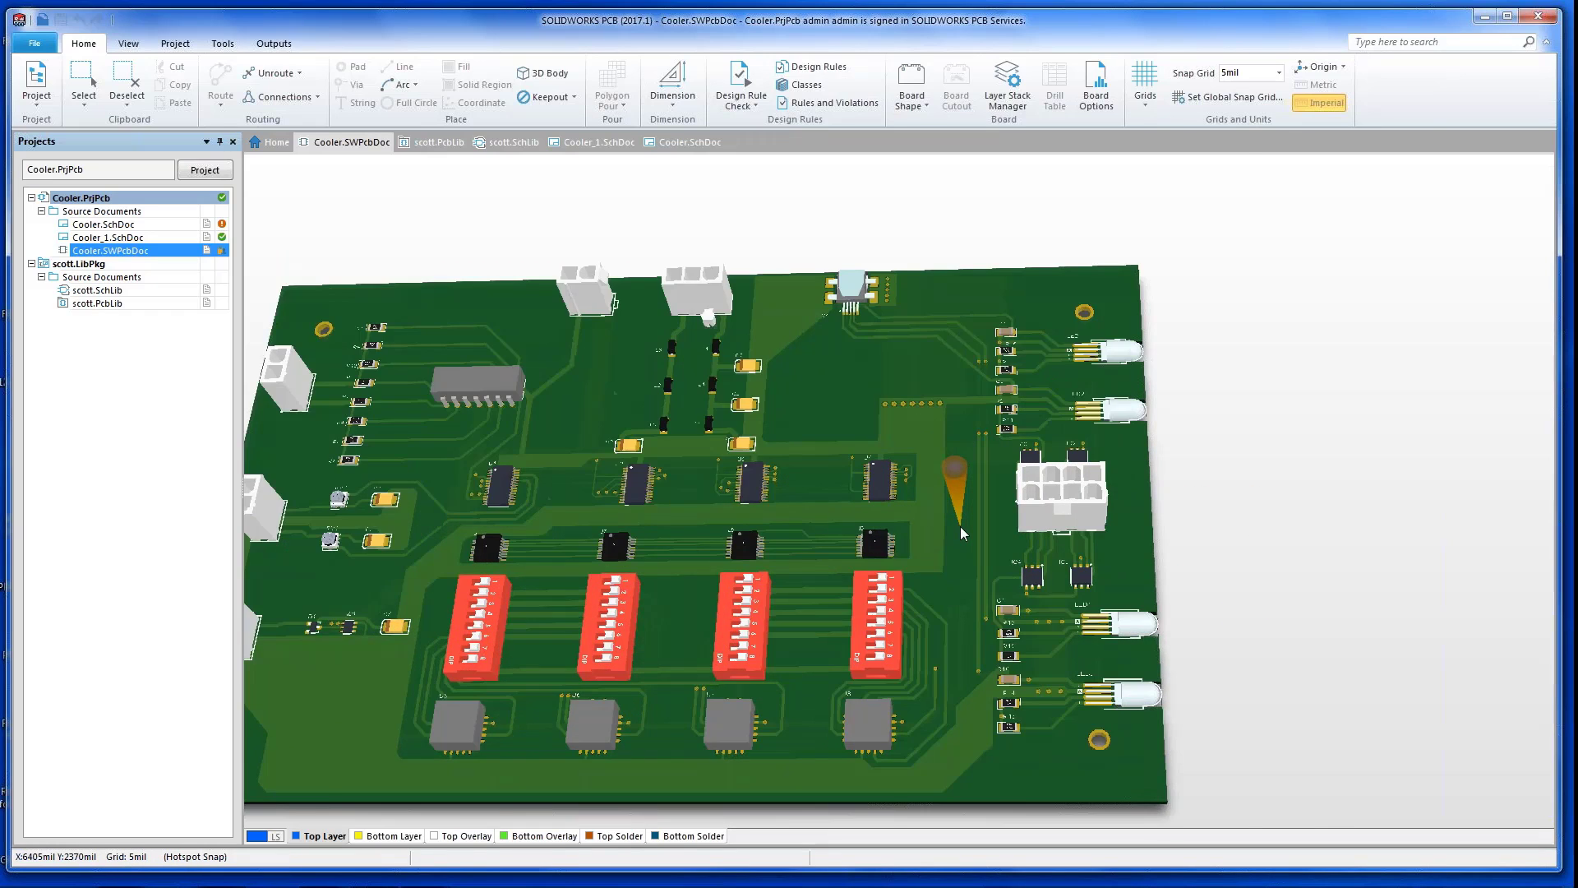
ctrl+scroll(962, 532, up, 2)
ctrl+scroll(963, 534, down, 2)
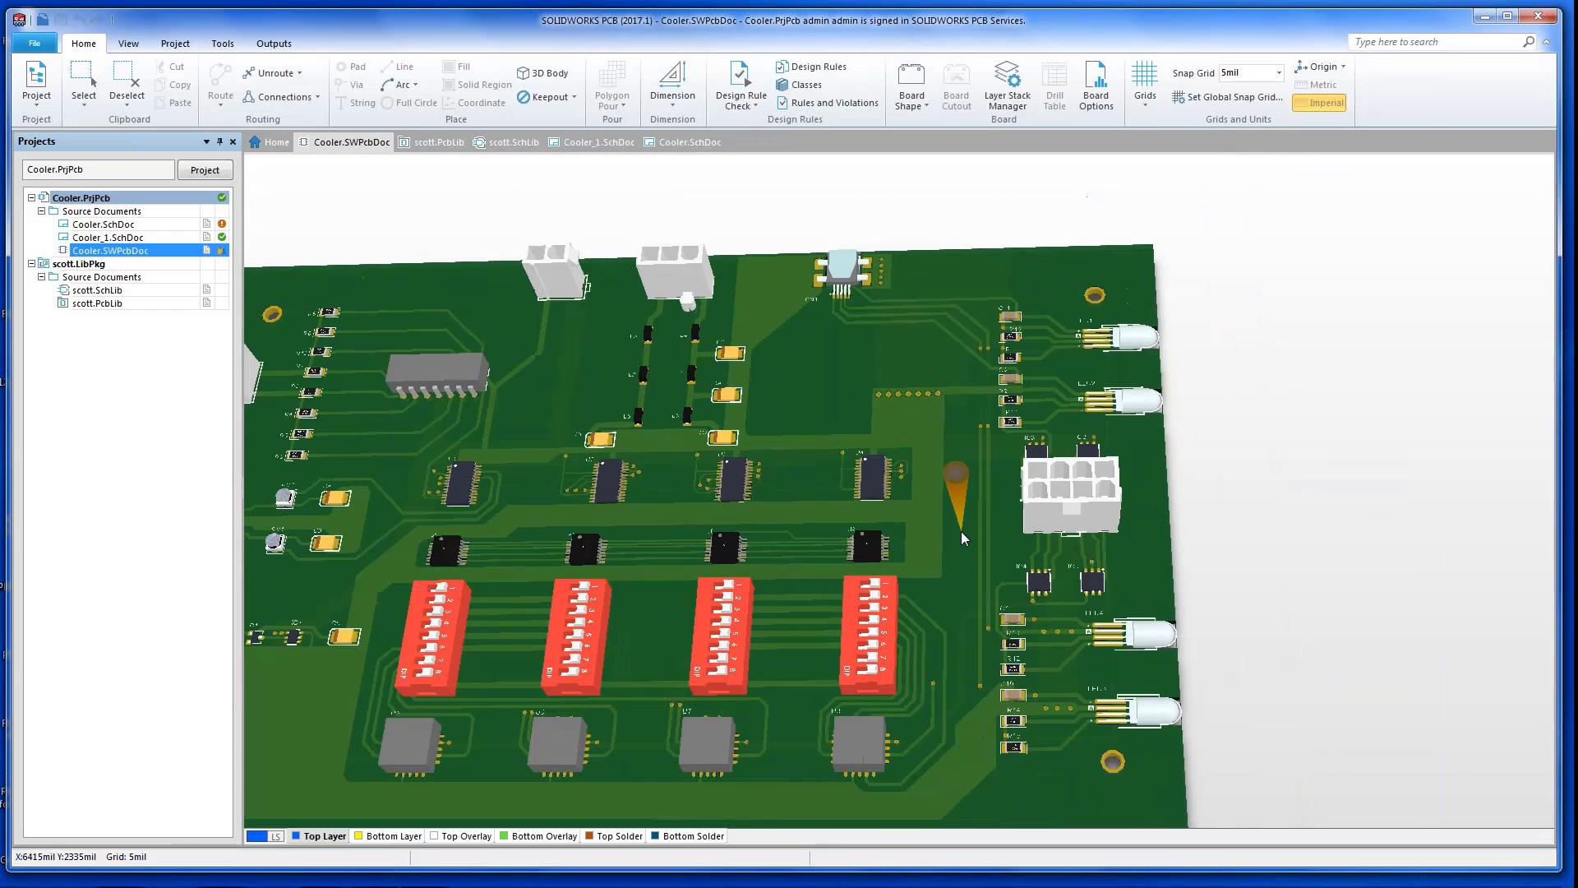
ctrl+scroll(961, 531, down, 2)
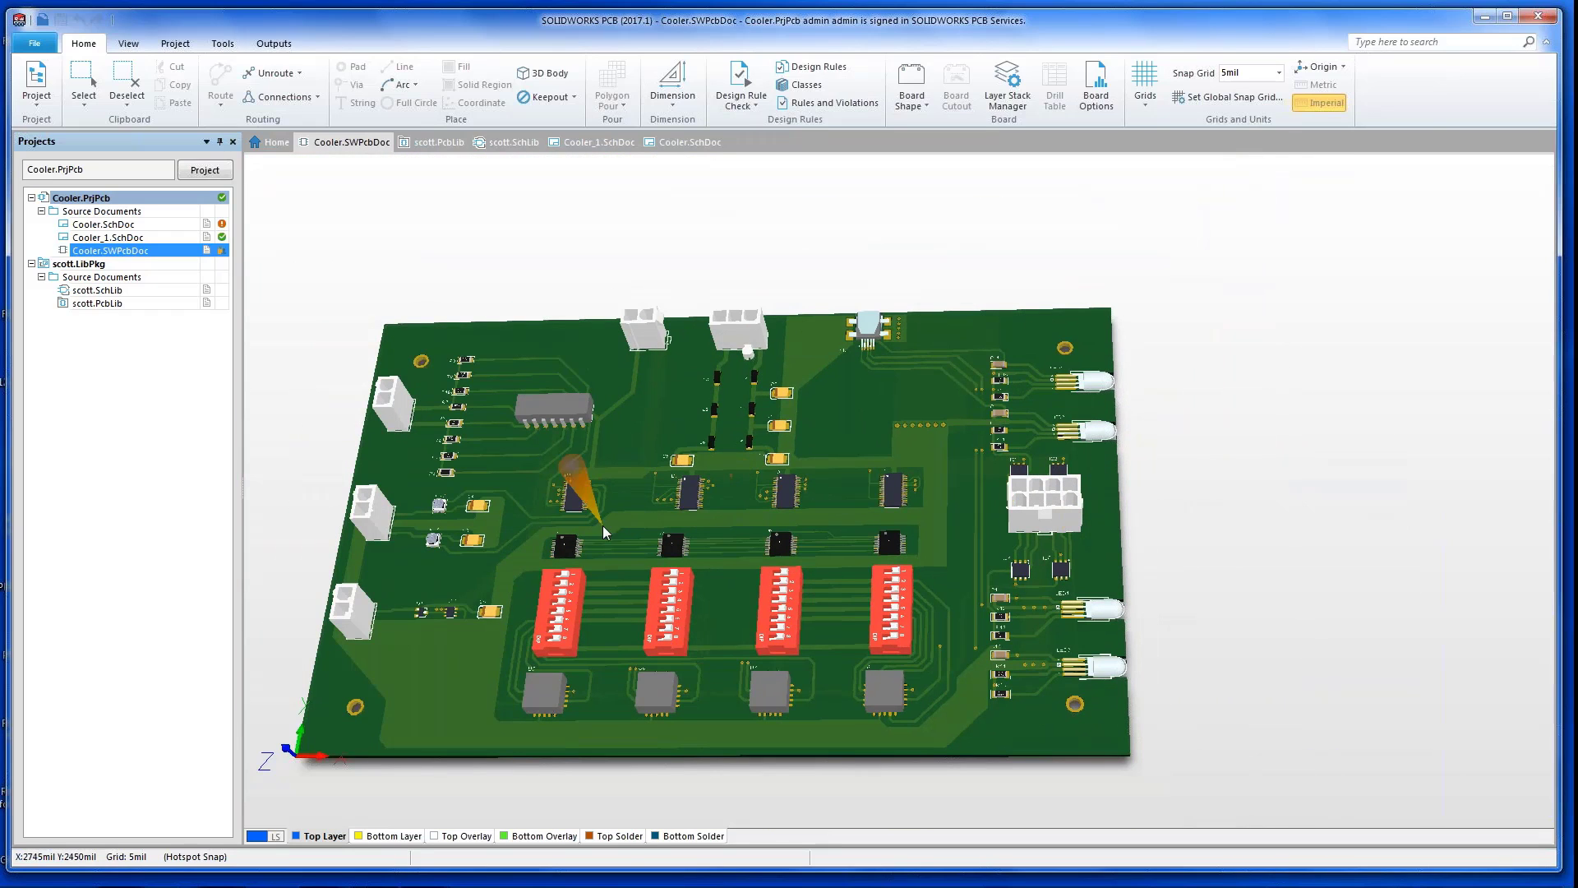
- Return the Cooler board to its 2D layout and inspect the row of GND vias beside the bottom-layer copper area up close
key(2)
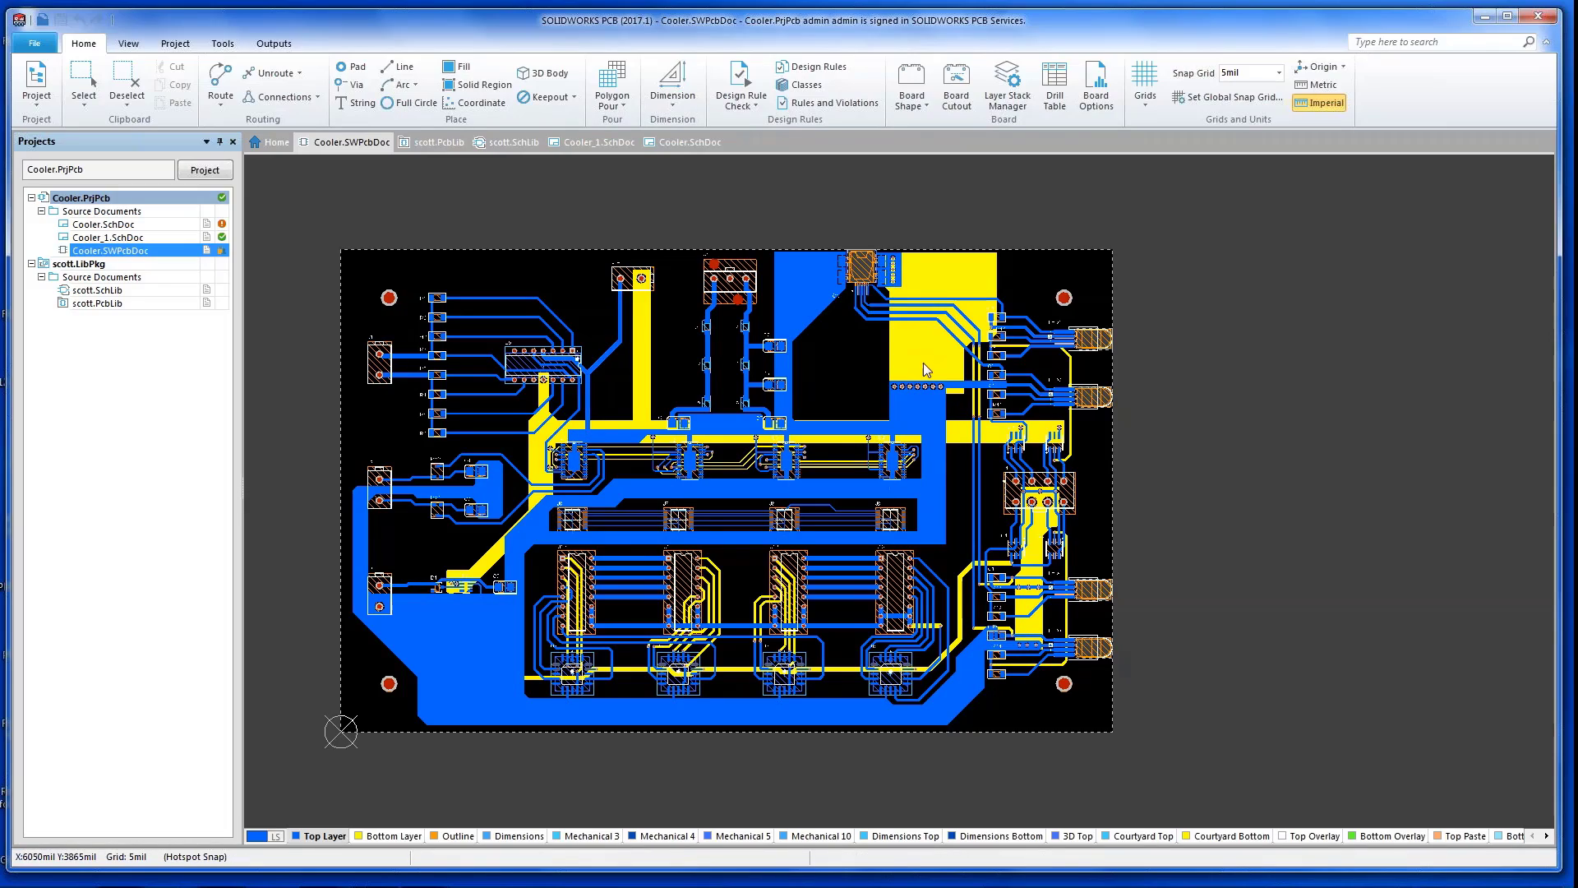
ctrl+scroll(924, 364, up, 10)
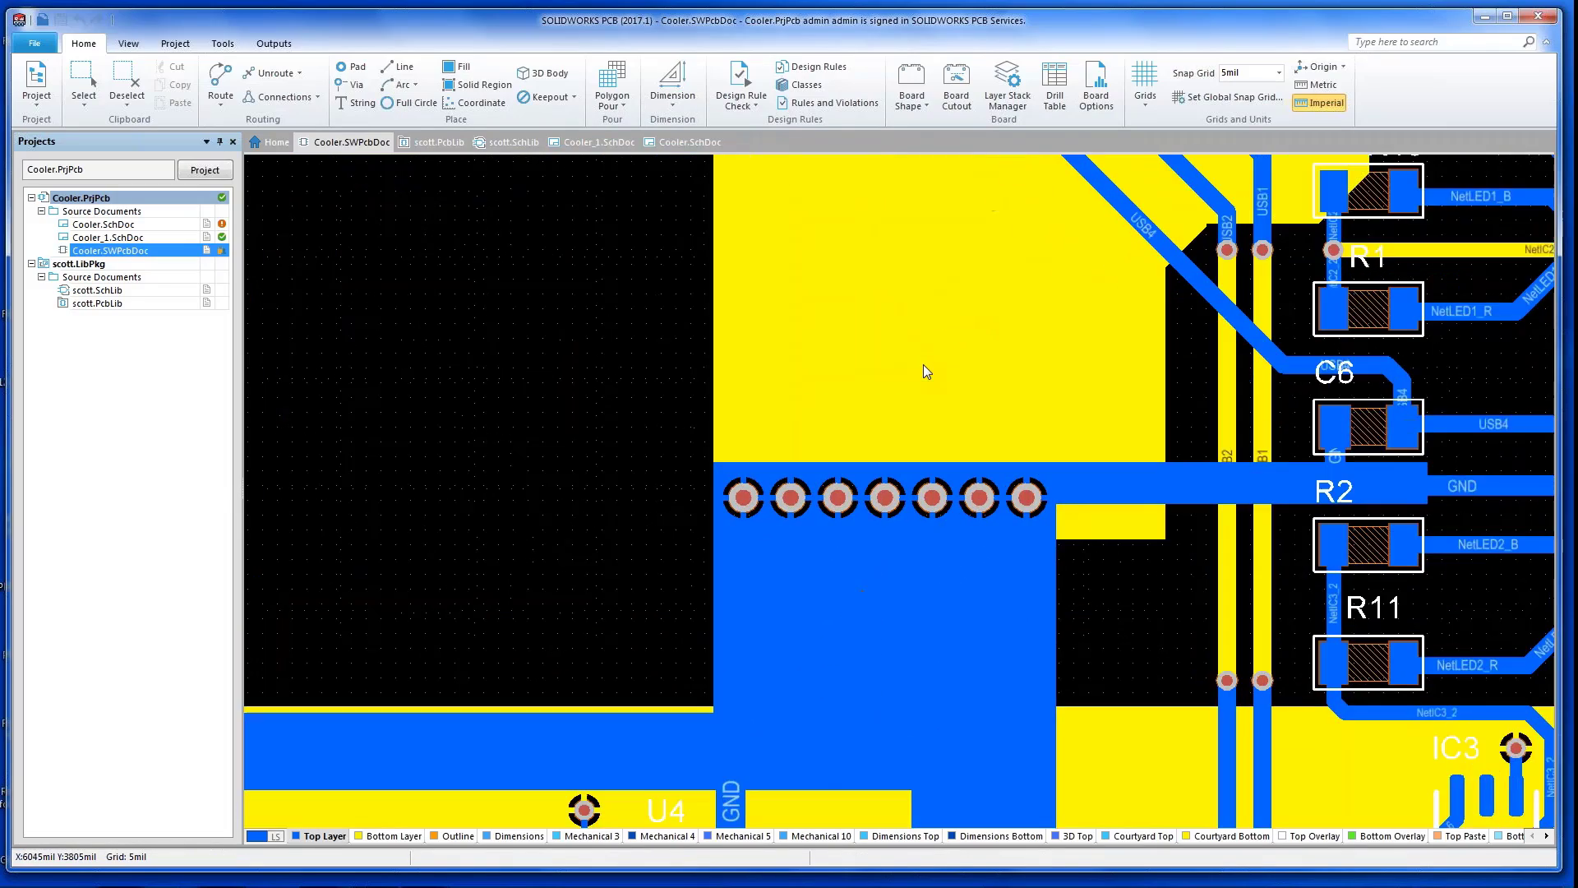
ctrl+scroll(730, 495, up, 3)
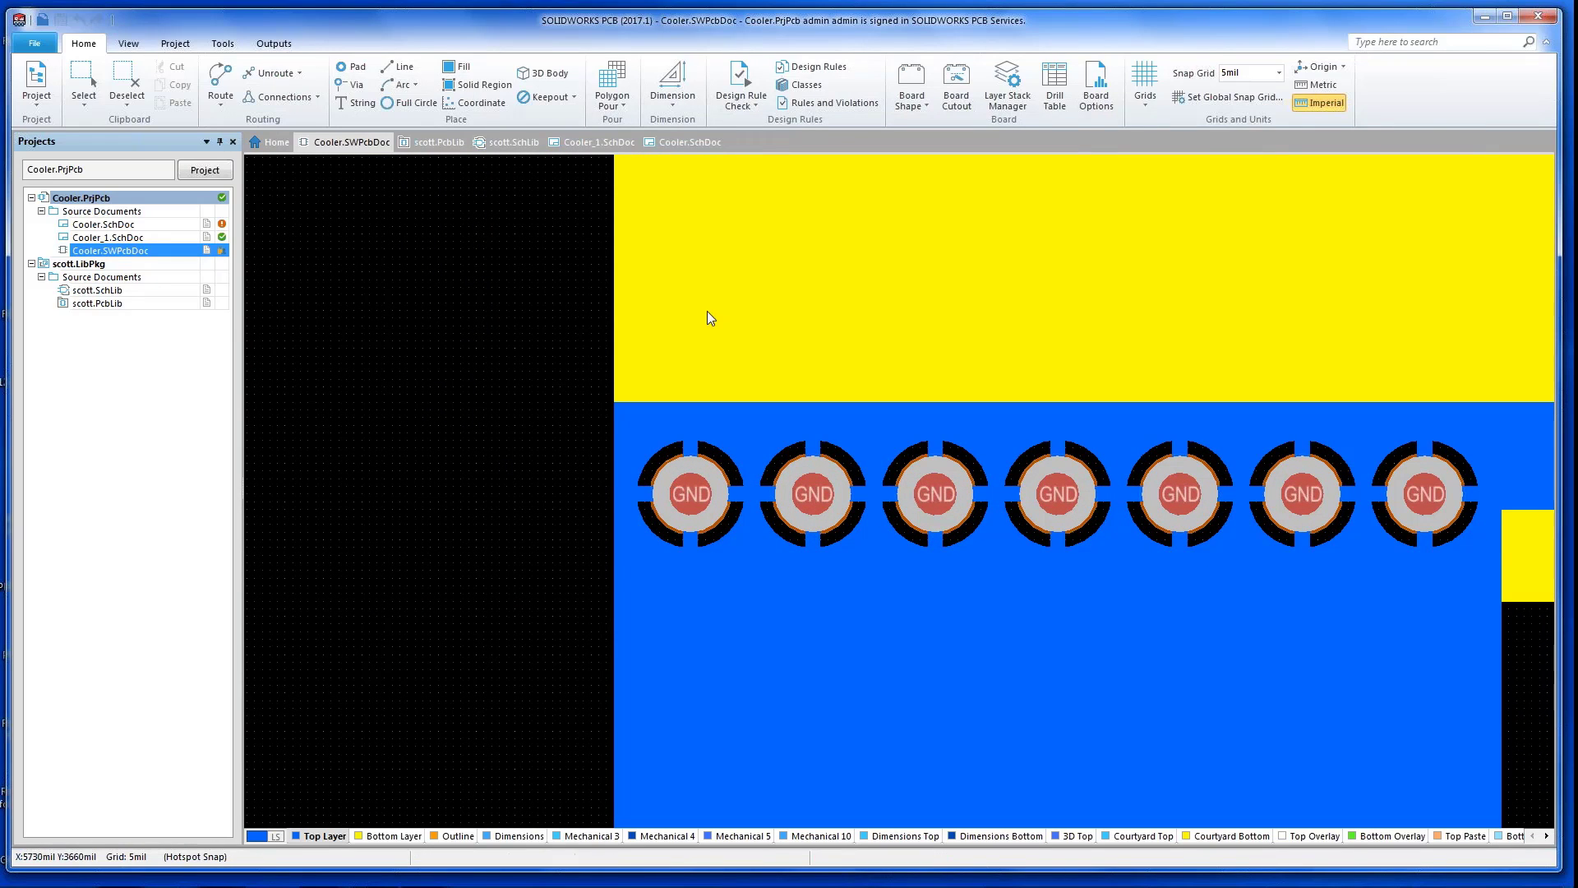
- Review the board's layer stack, including materials and thicknesses, and close the Layer Stack Manager without changes
click(1011, 88)
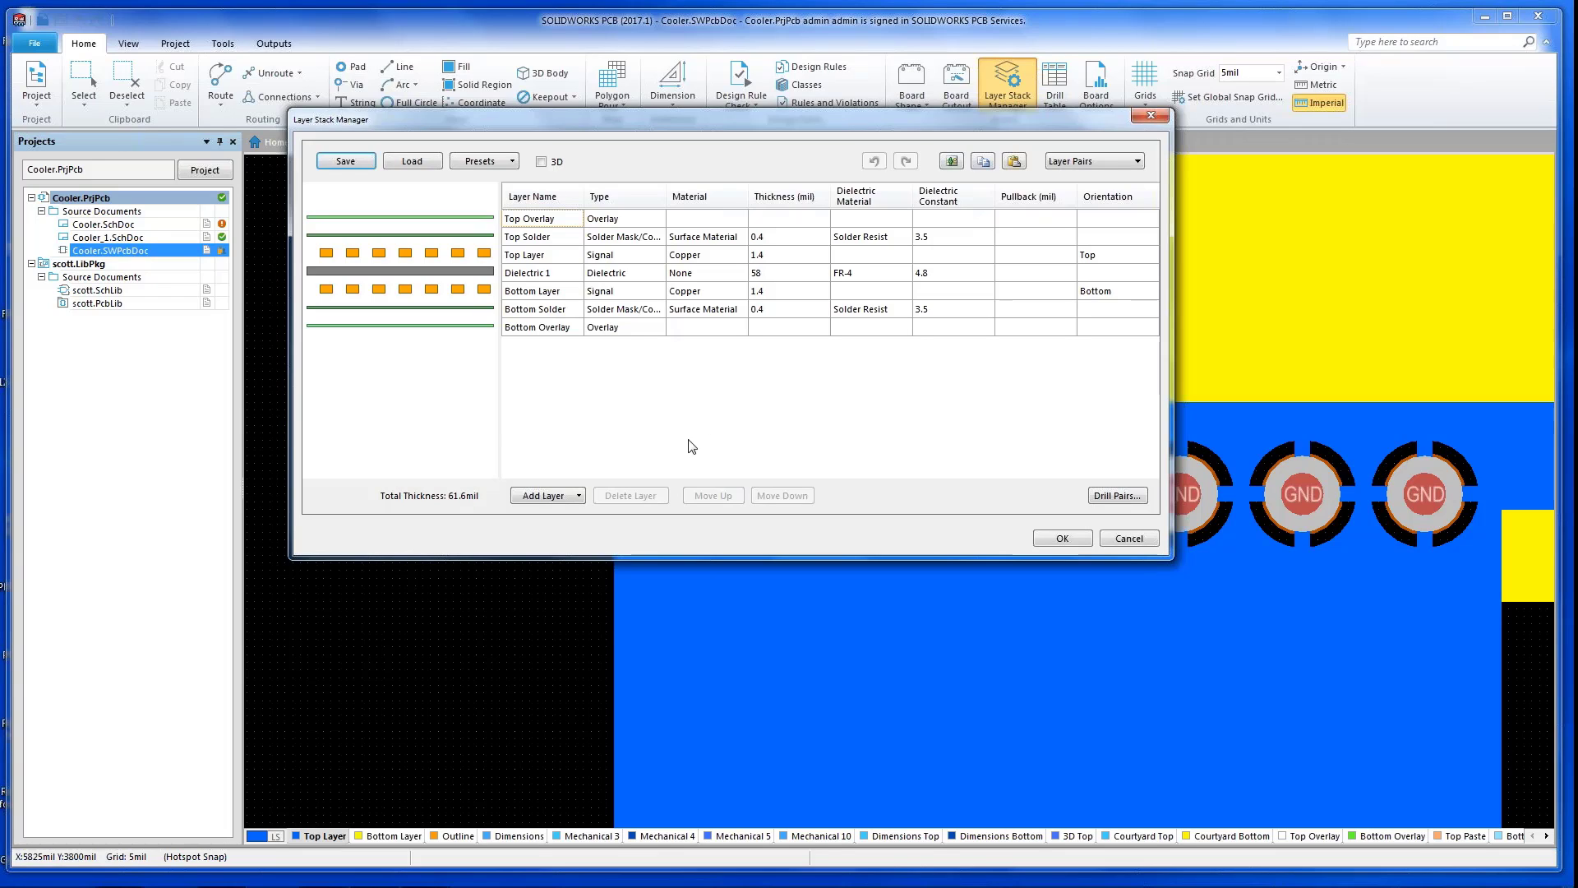
click(1132, 541)
ctrl+scroll(554, 546, down, 1)
ctrl+scroll(554, 545, down, 4)
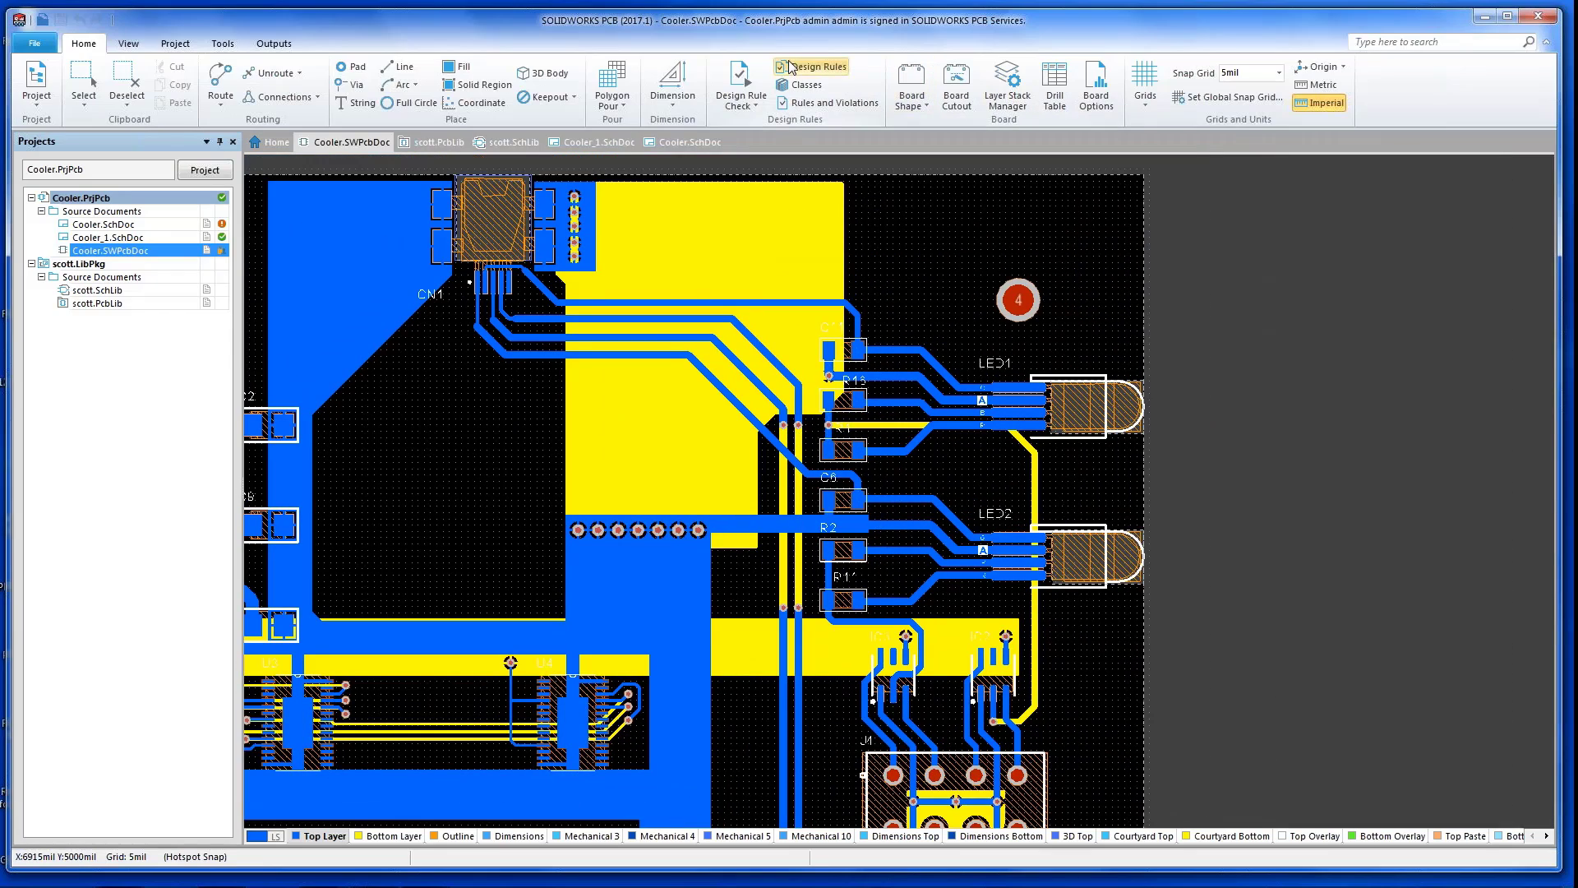
- Open the PCB design rules, enlarge the editor window and look over the Clearance rule and all rule categories
click(799, 72)
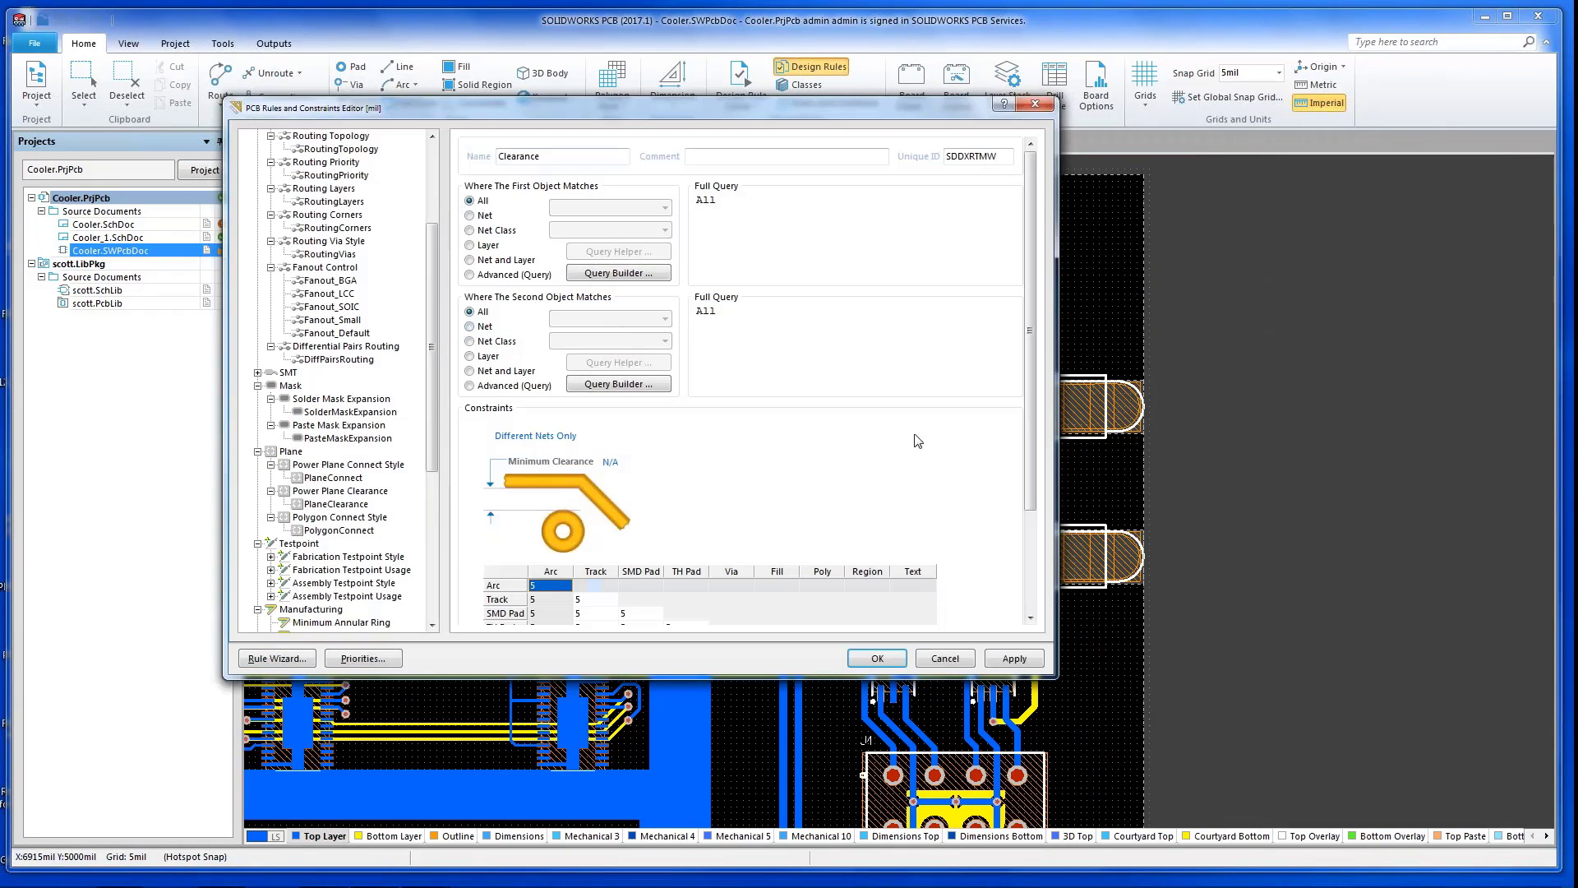
drag(1054, 674, 1263, 775)
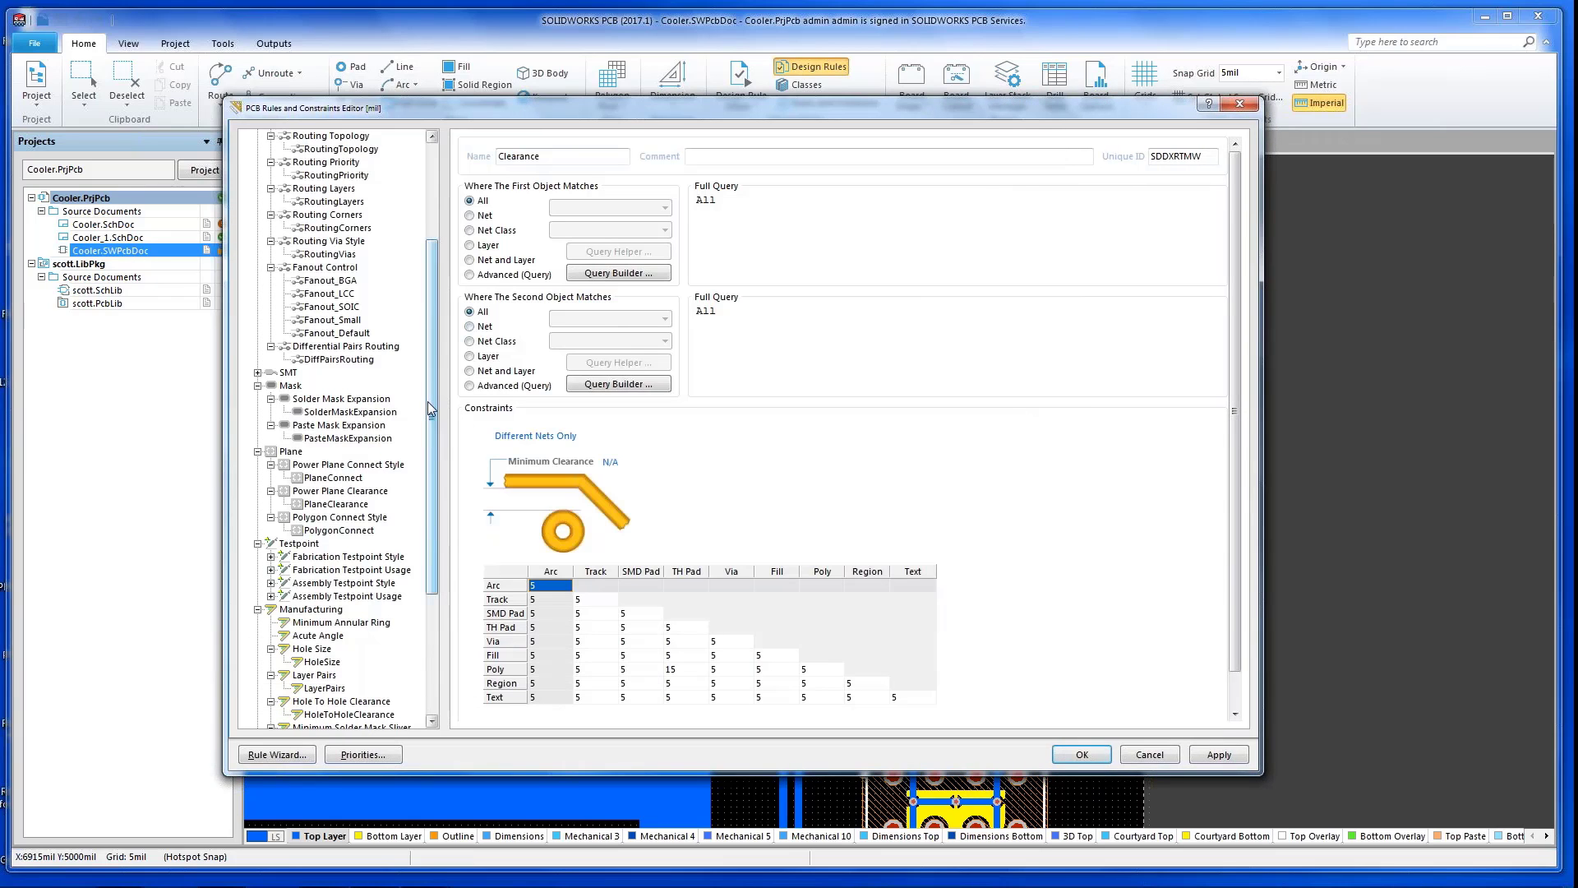
drag(432, 407, 434, 240)
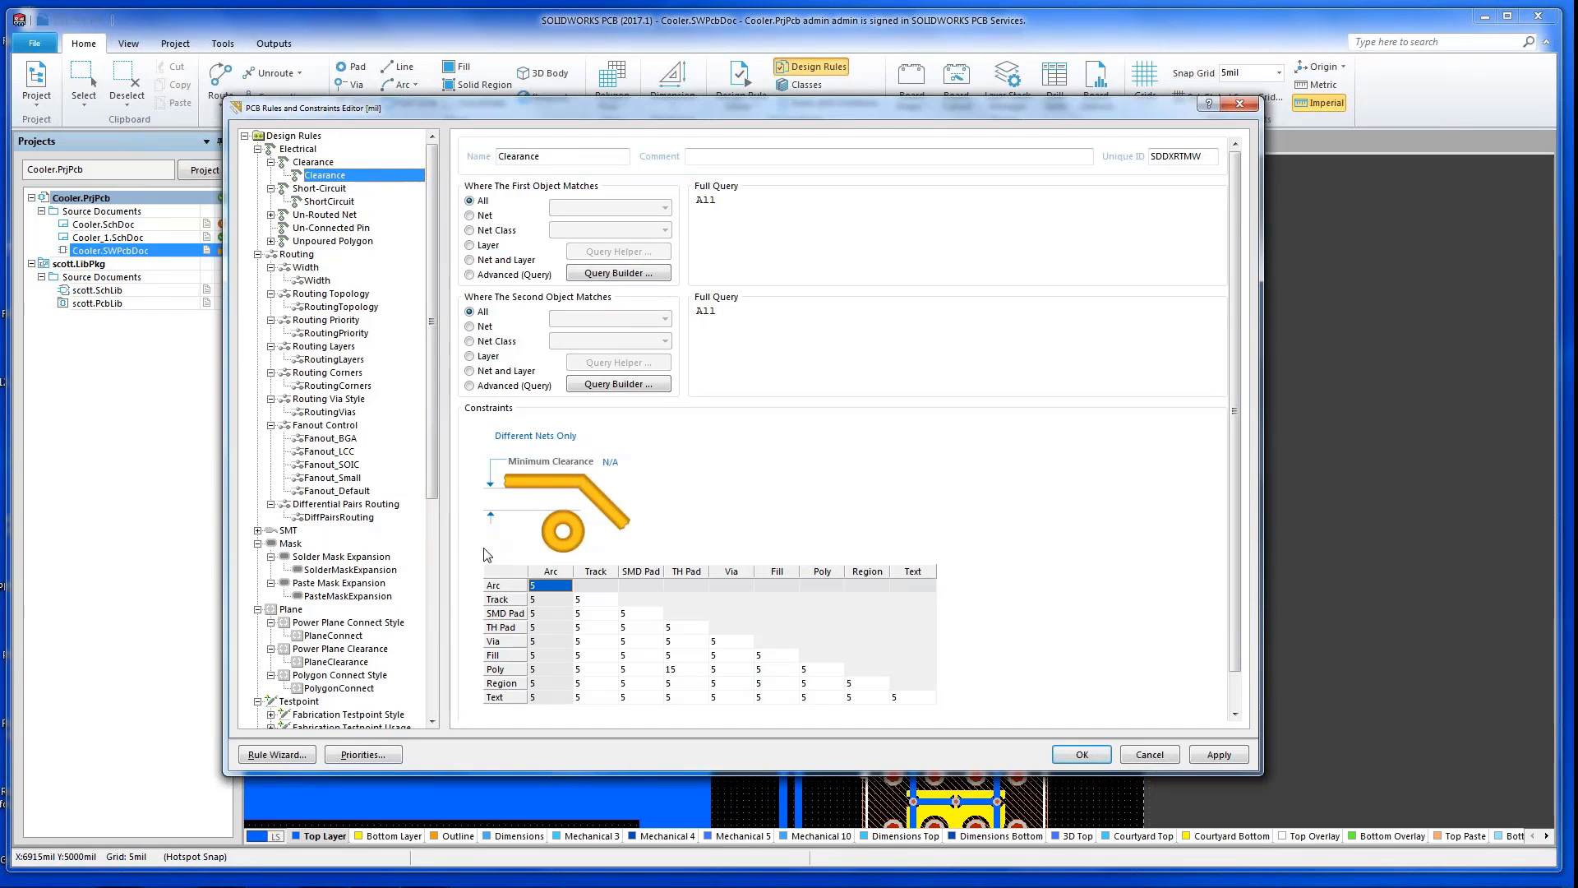
drag(433, 452, 433, 691)
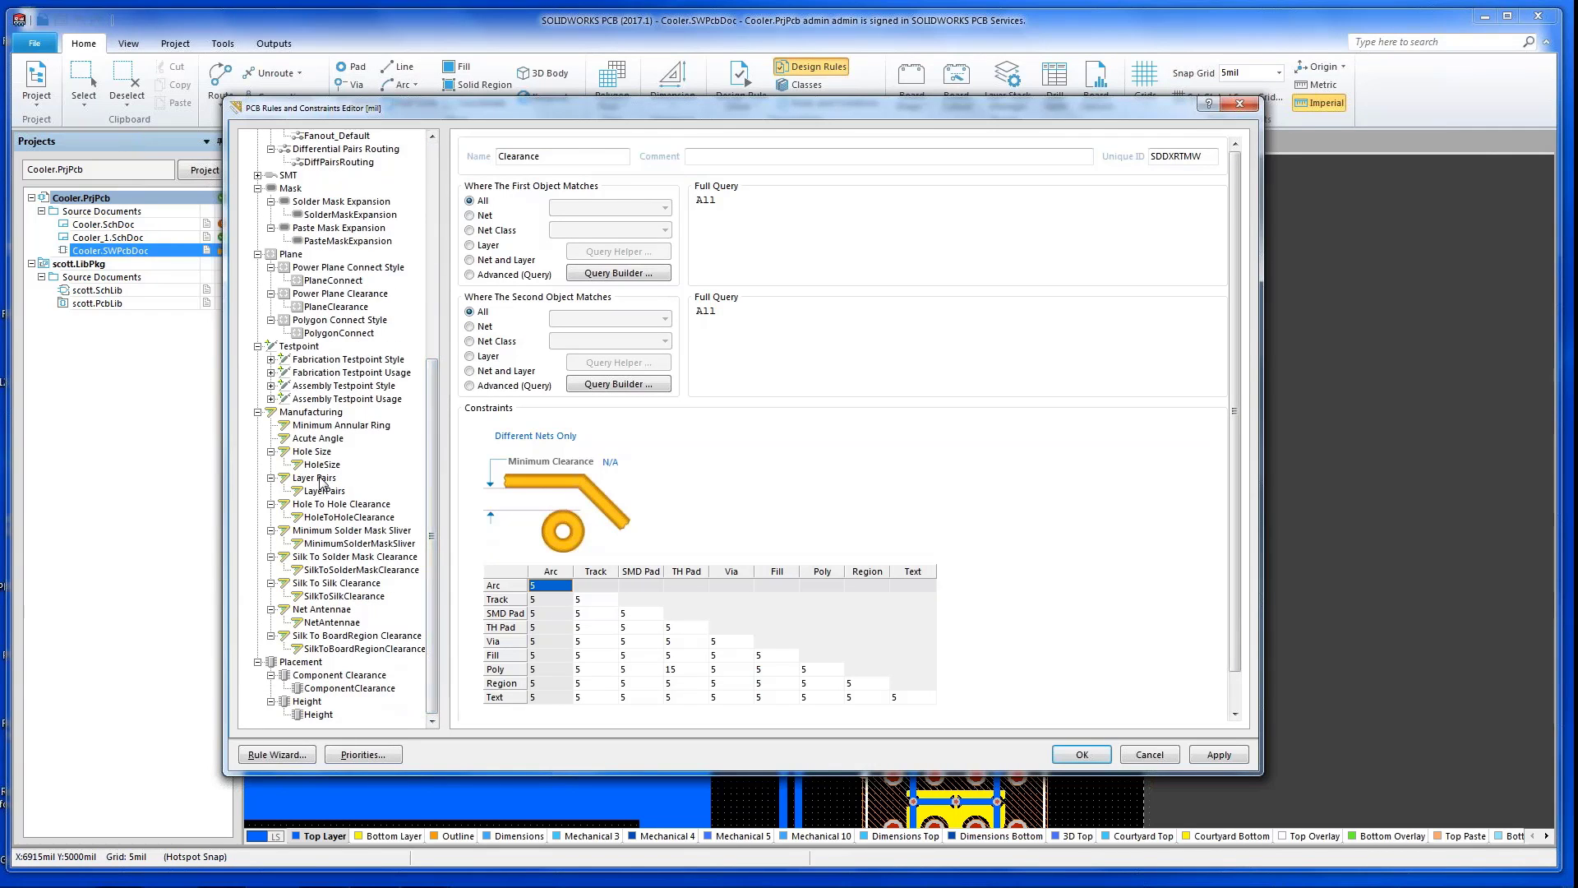
- Review the hole size, acute angle, annular ring, silk-to-board-region, net antennae and plane connect rules, and close the rules editor
click(317, 466)
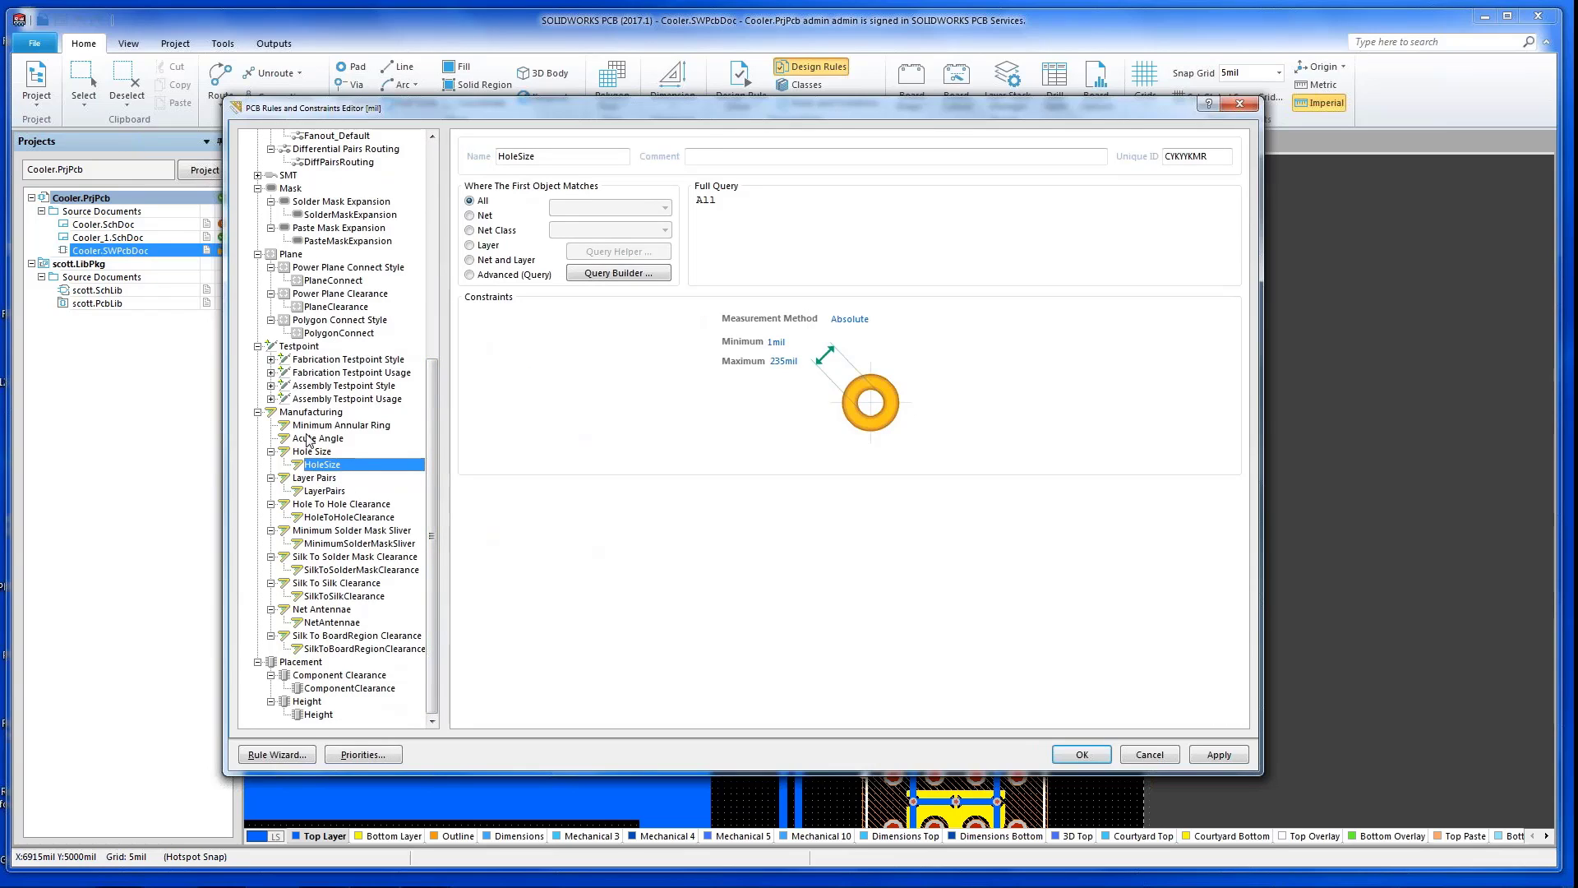
click(309, 440)
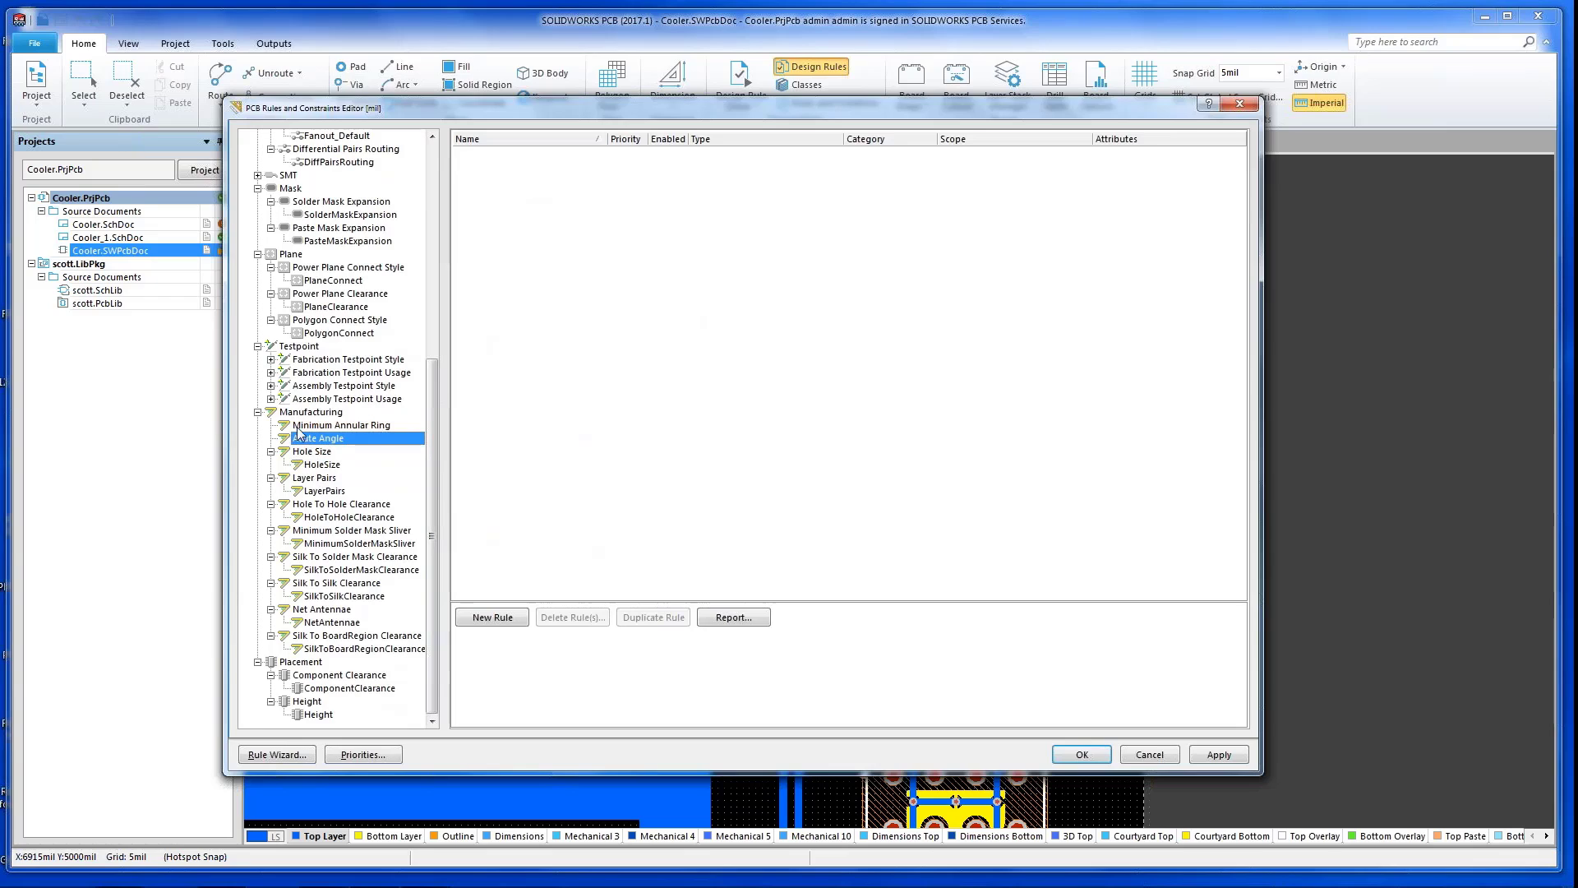
click(302, 428)
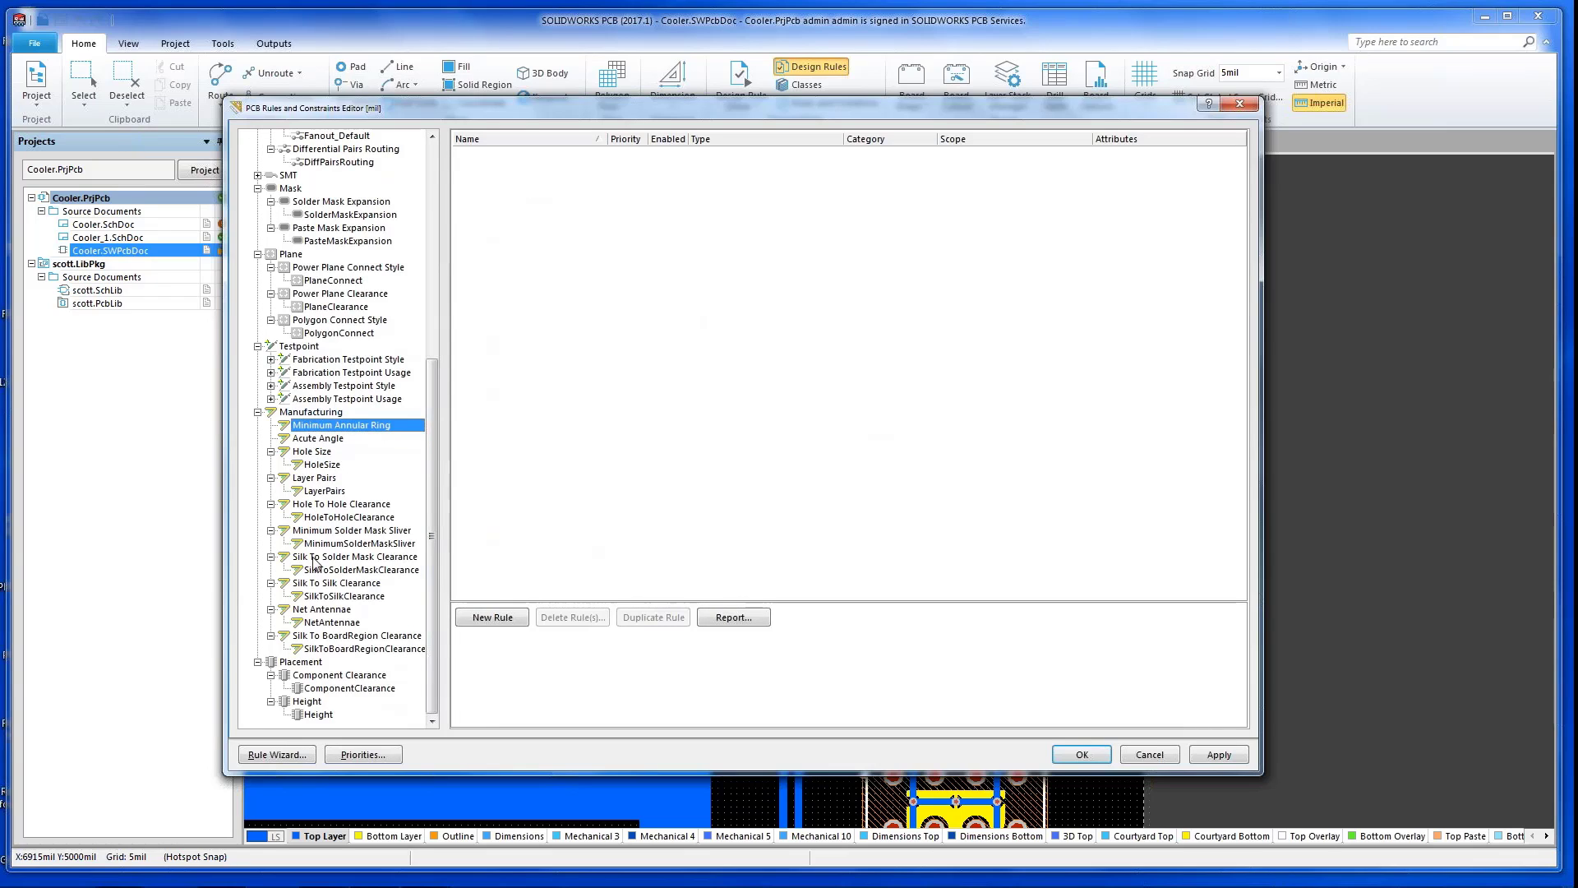
click(310, 637)
click(327, 650)
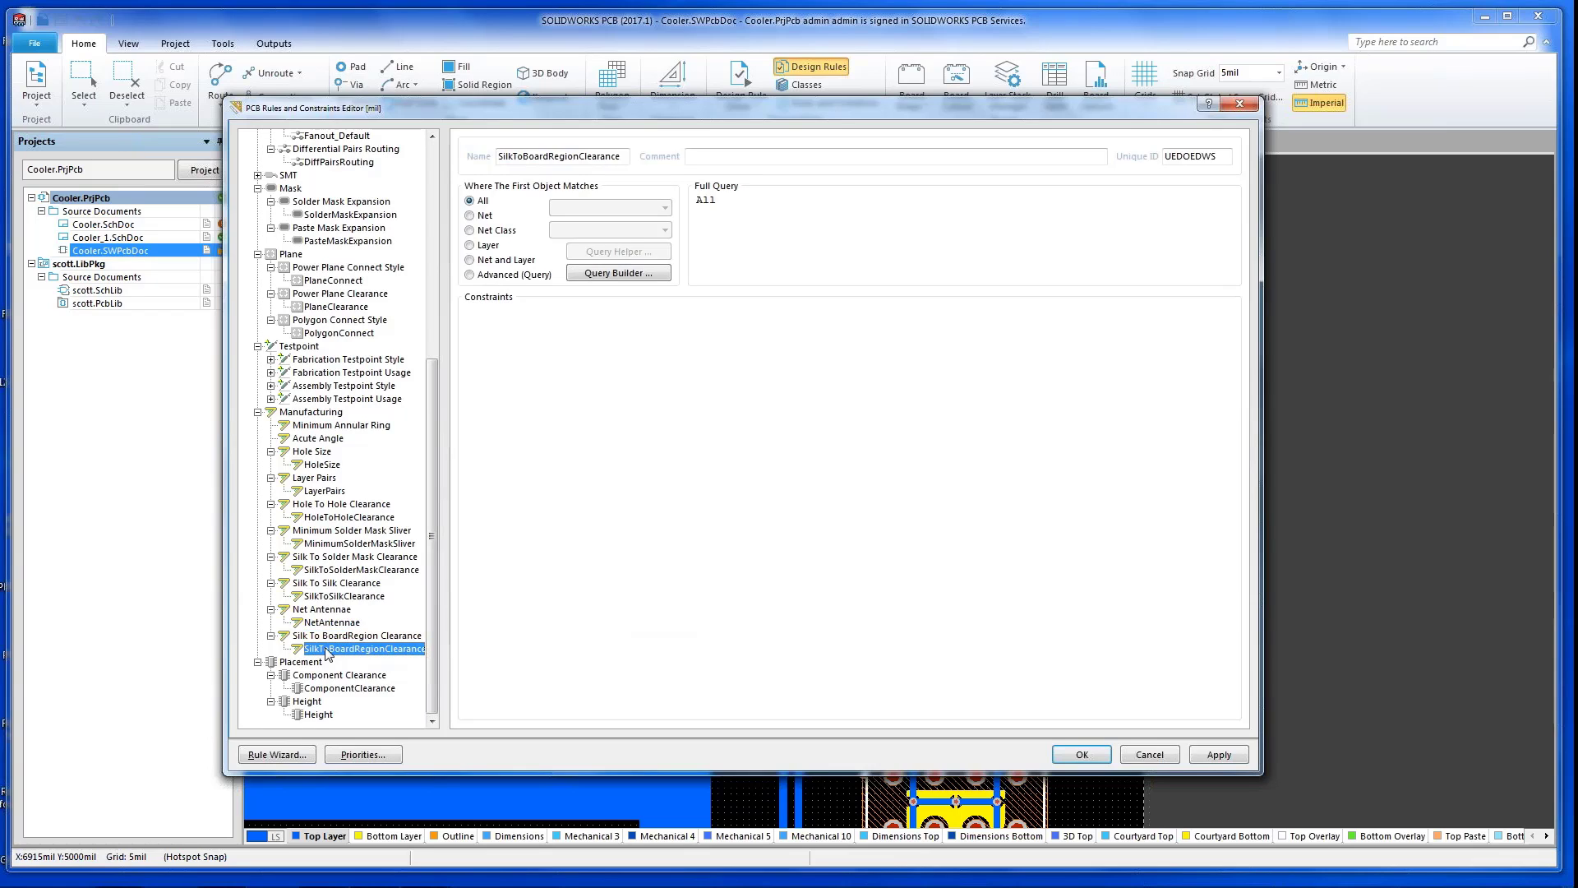
click(321, 624)
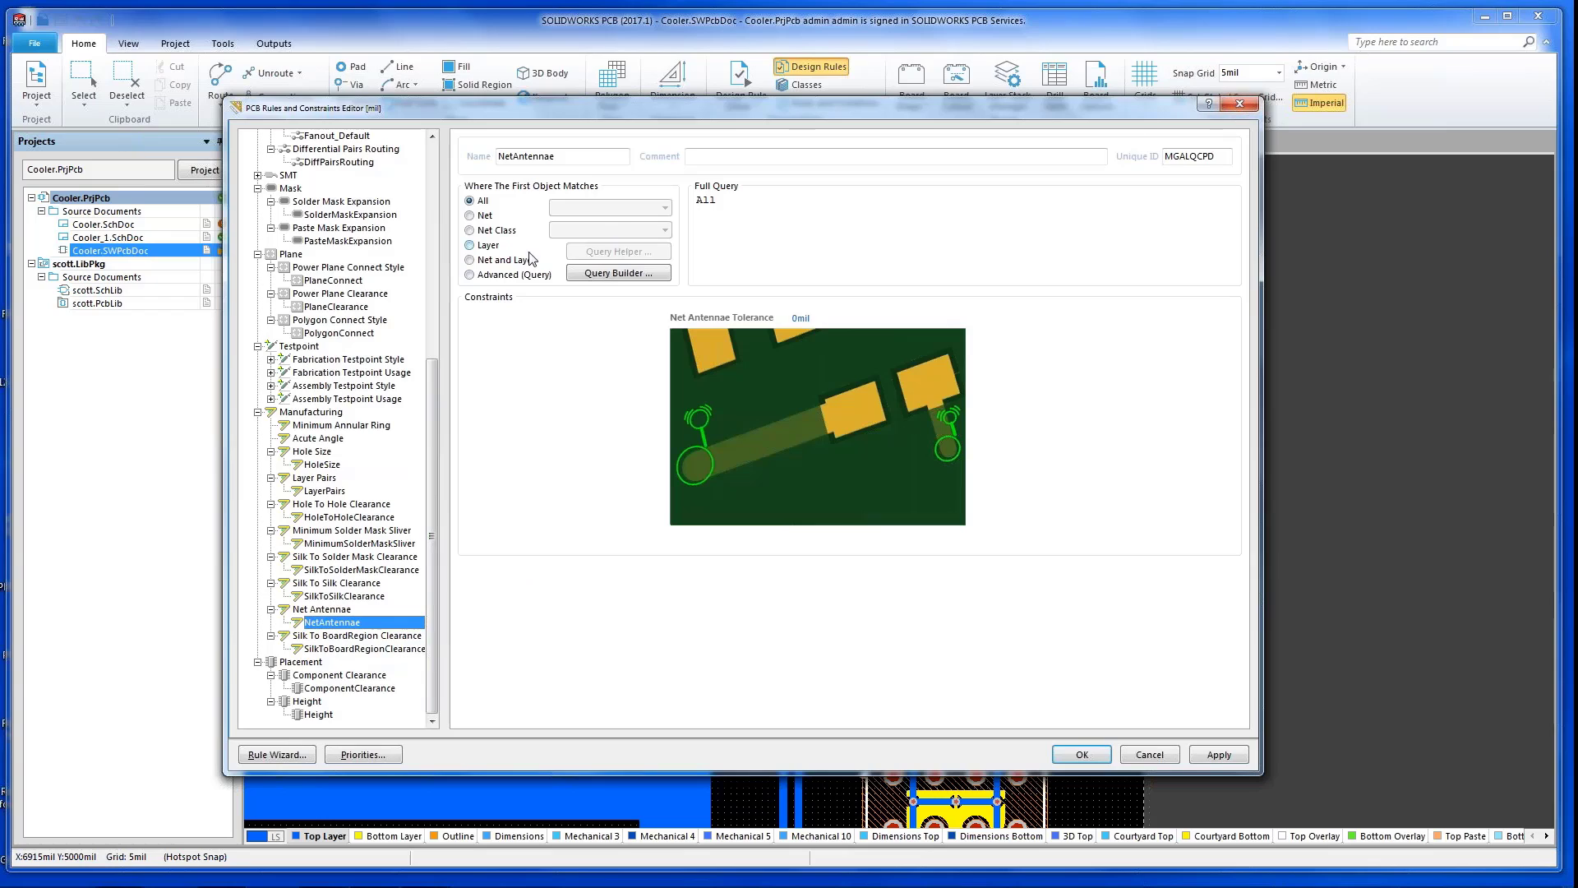
click(327, 283)
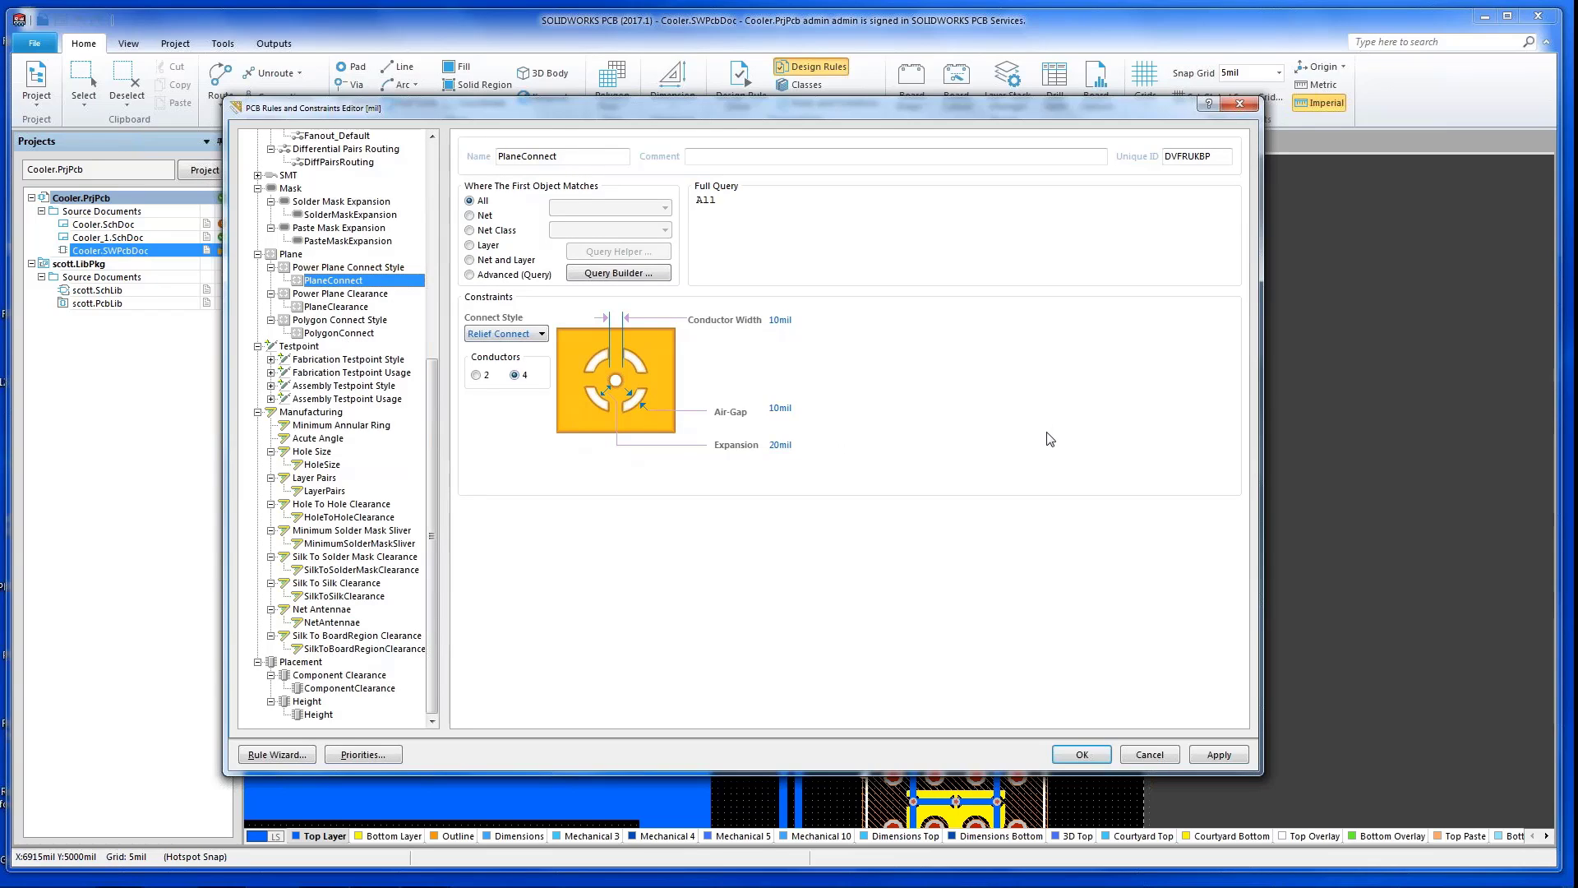
click(1241, 107)
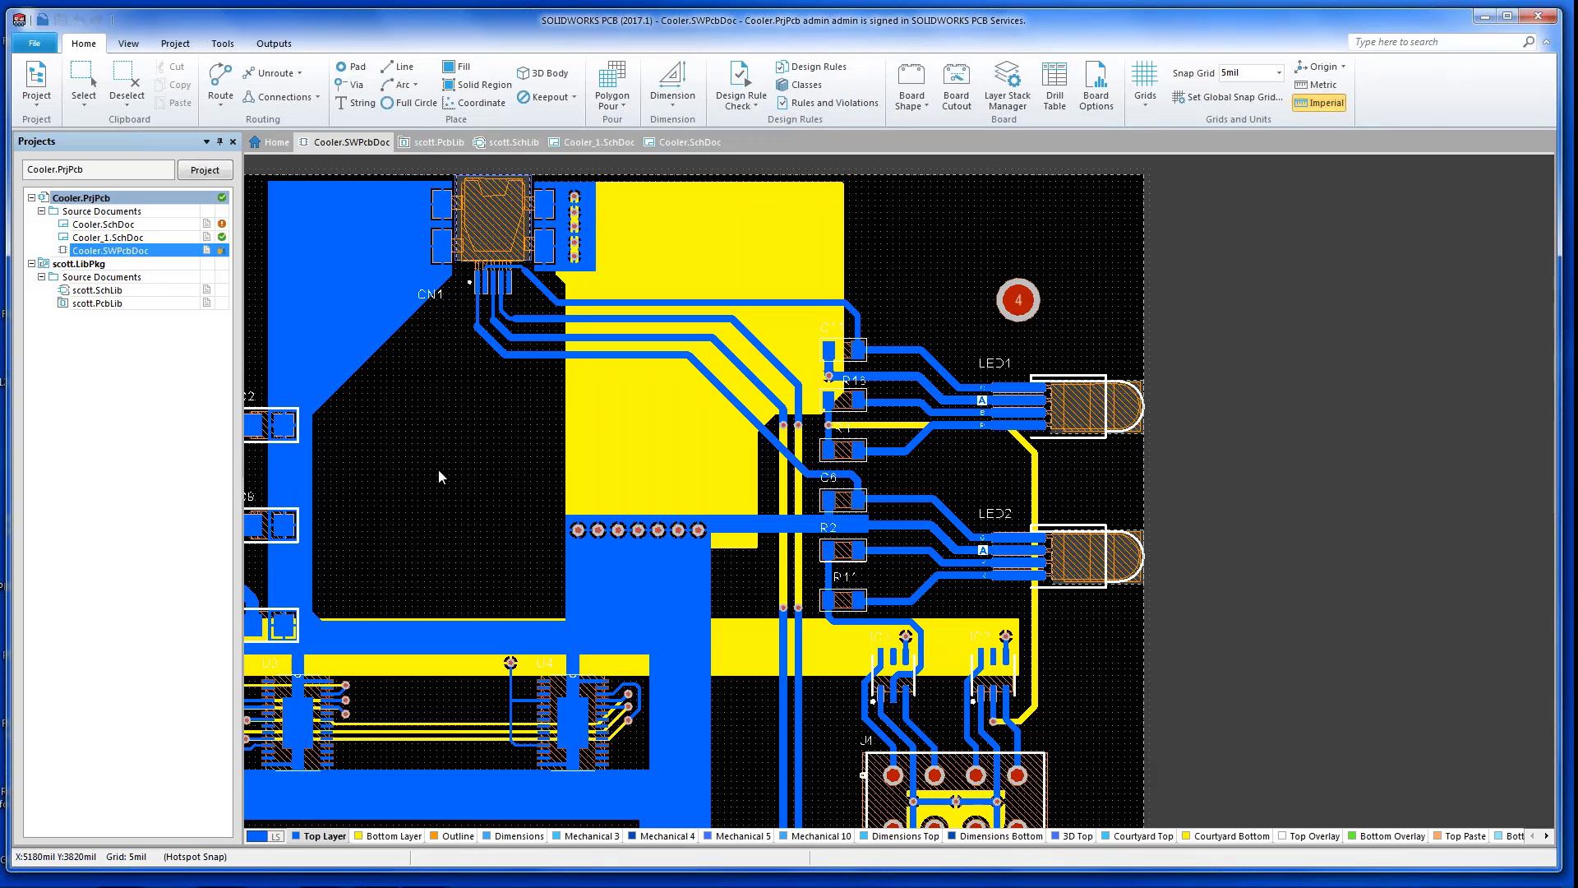
- Bring the whole board into view and look over the available dimension types and interactive routing modes without starting any
ctrl+scroll(438, 470, down, 7)
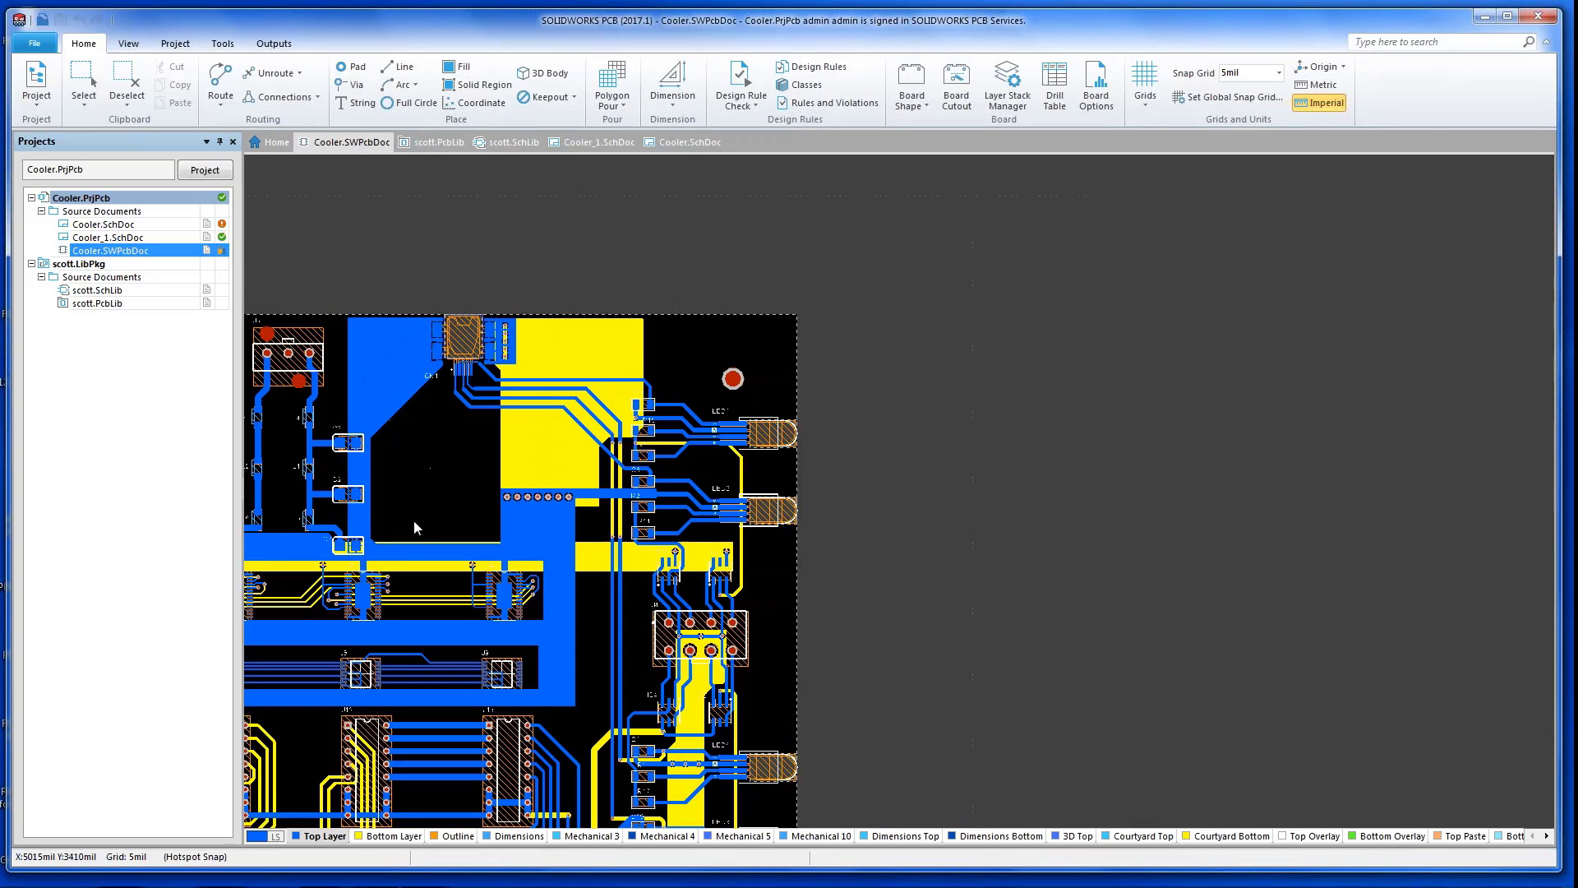
right_drag(418, 528, 917, 408)
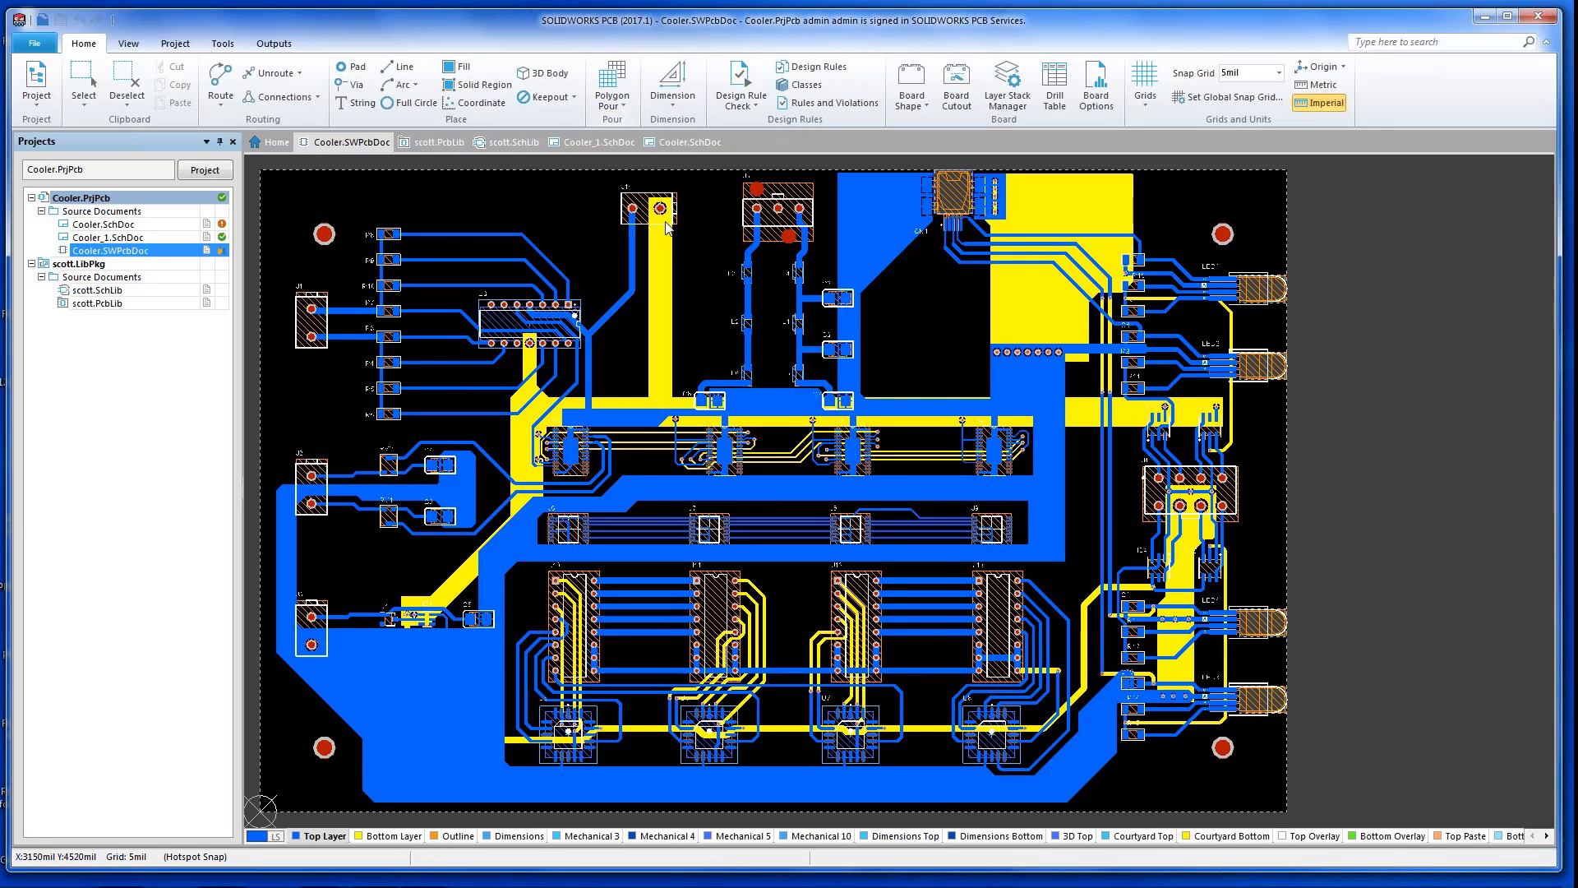
click(674, 99)
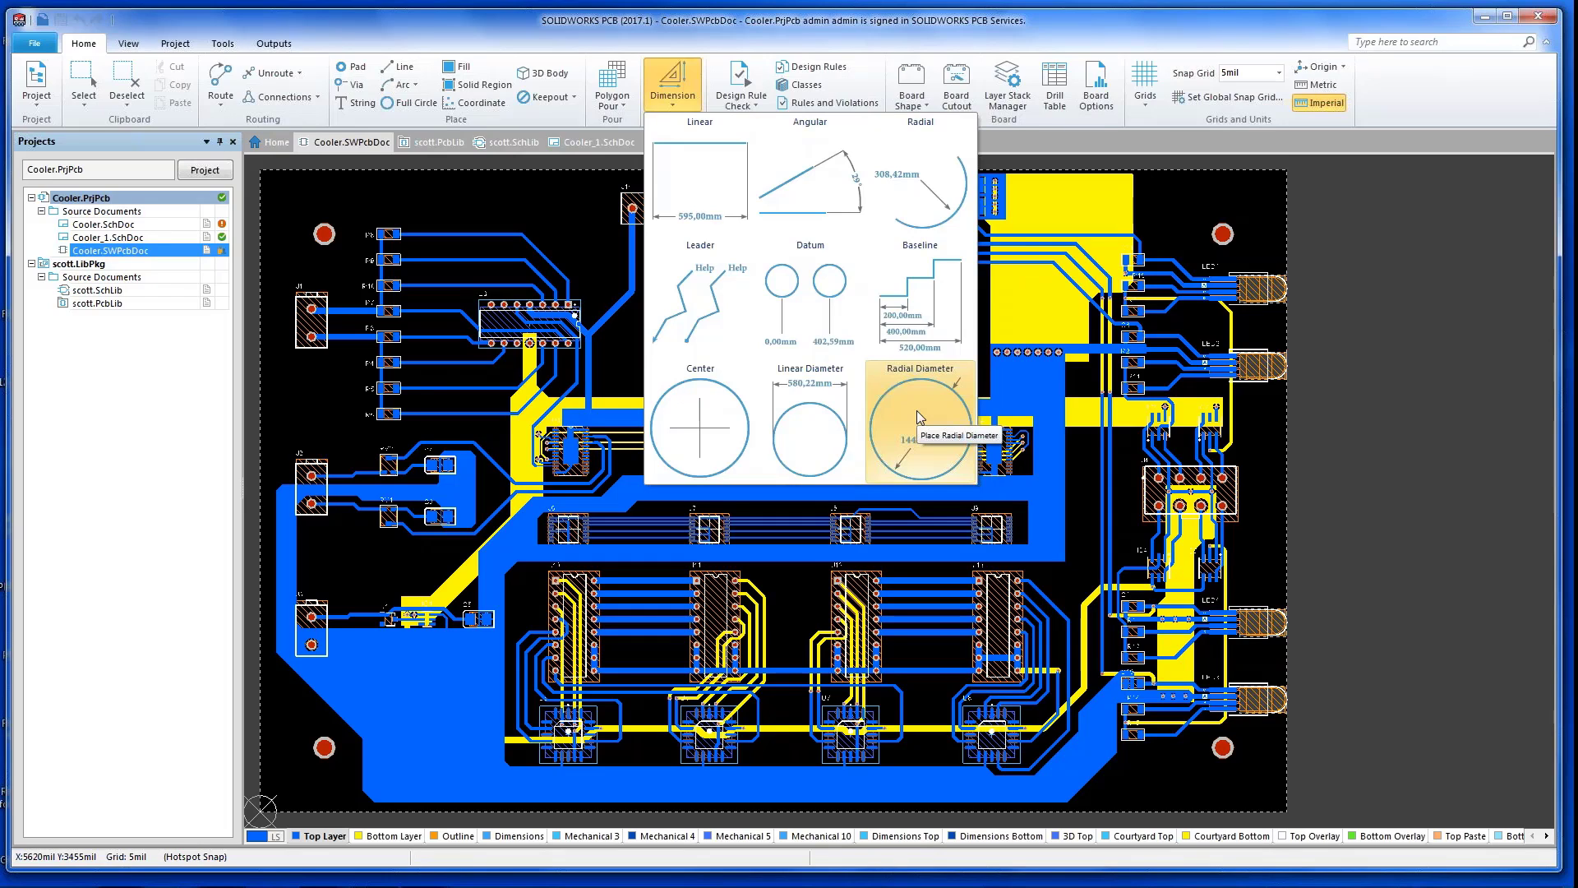
click(1361, 467)
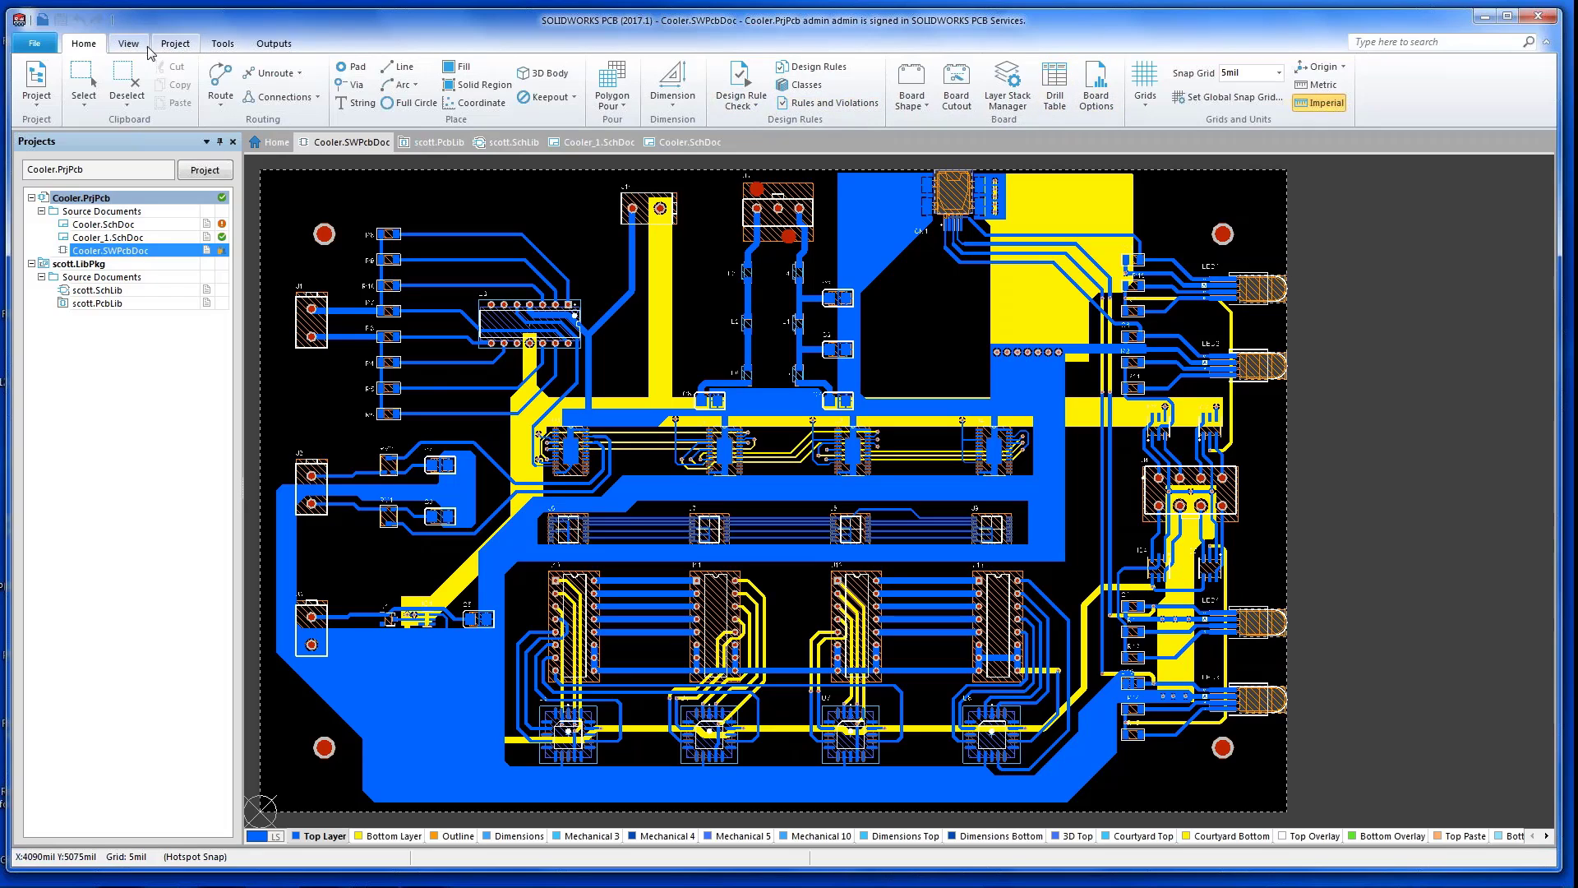
click(216, 100)
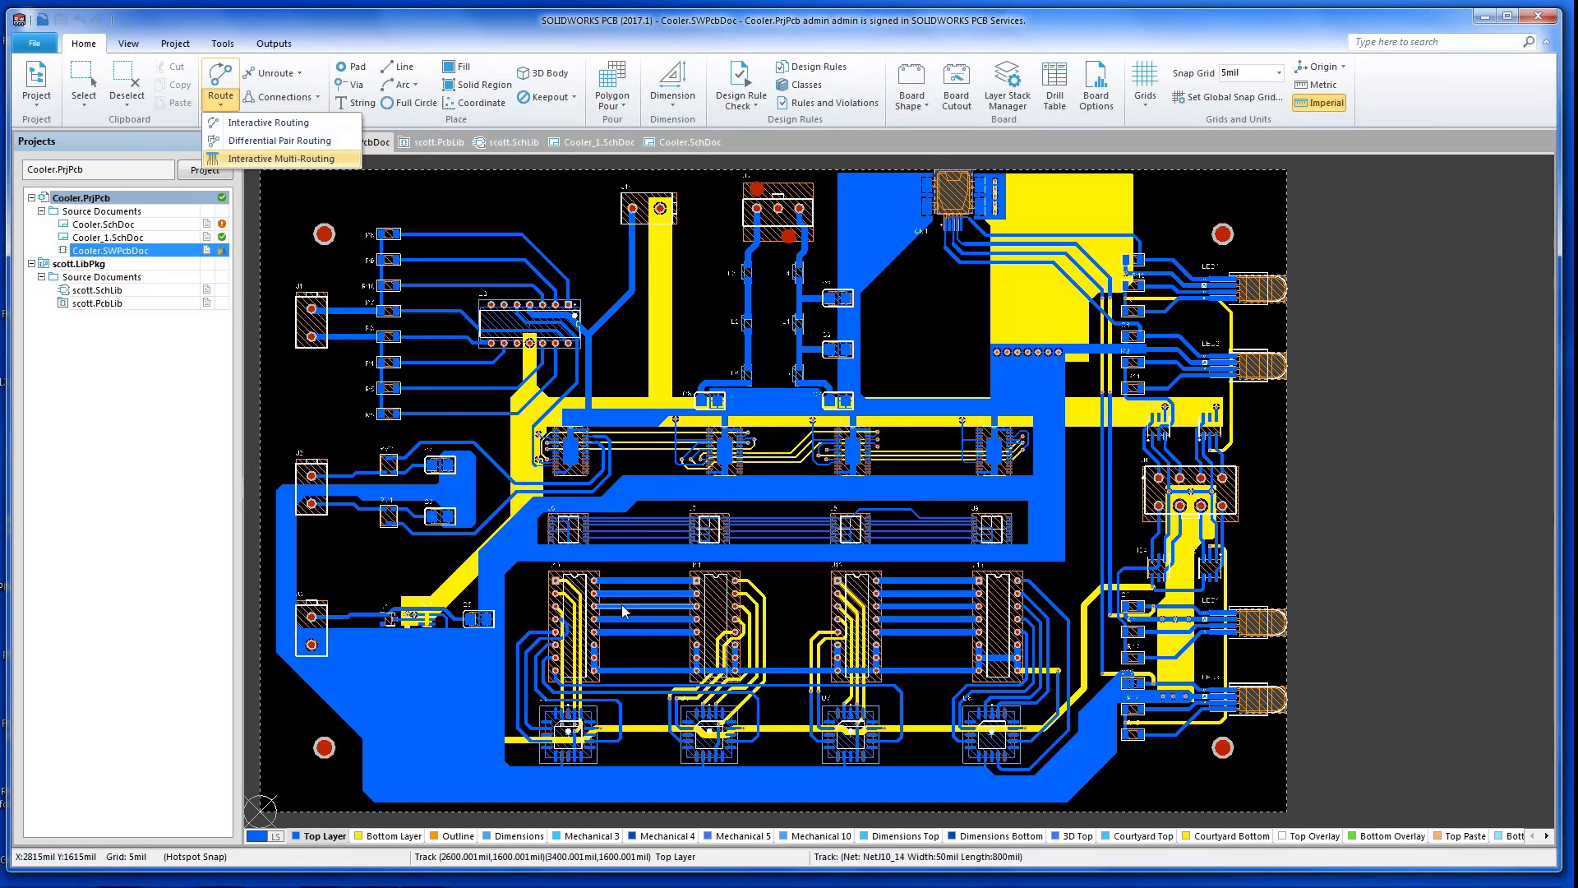
click(305, 195)
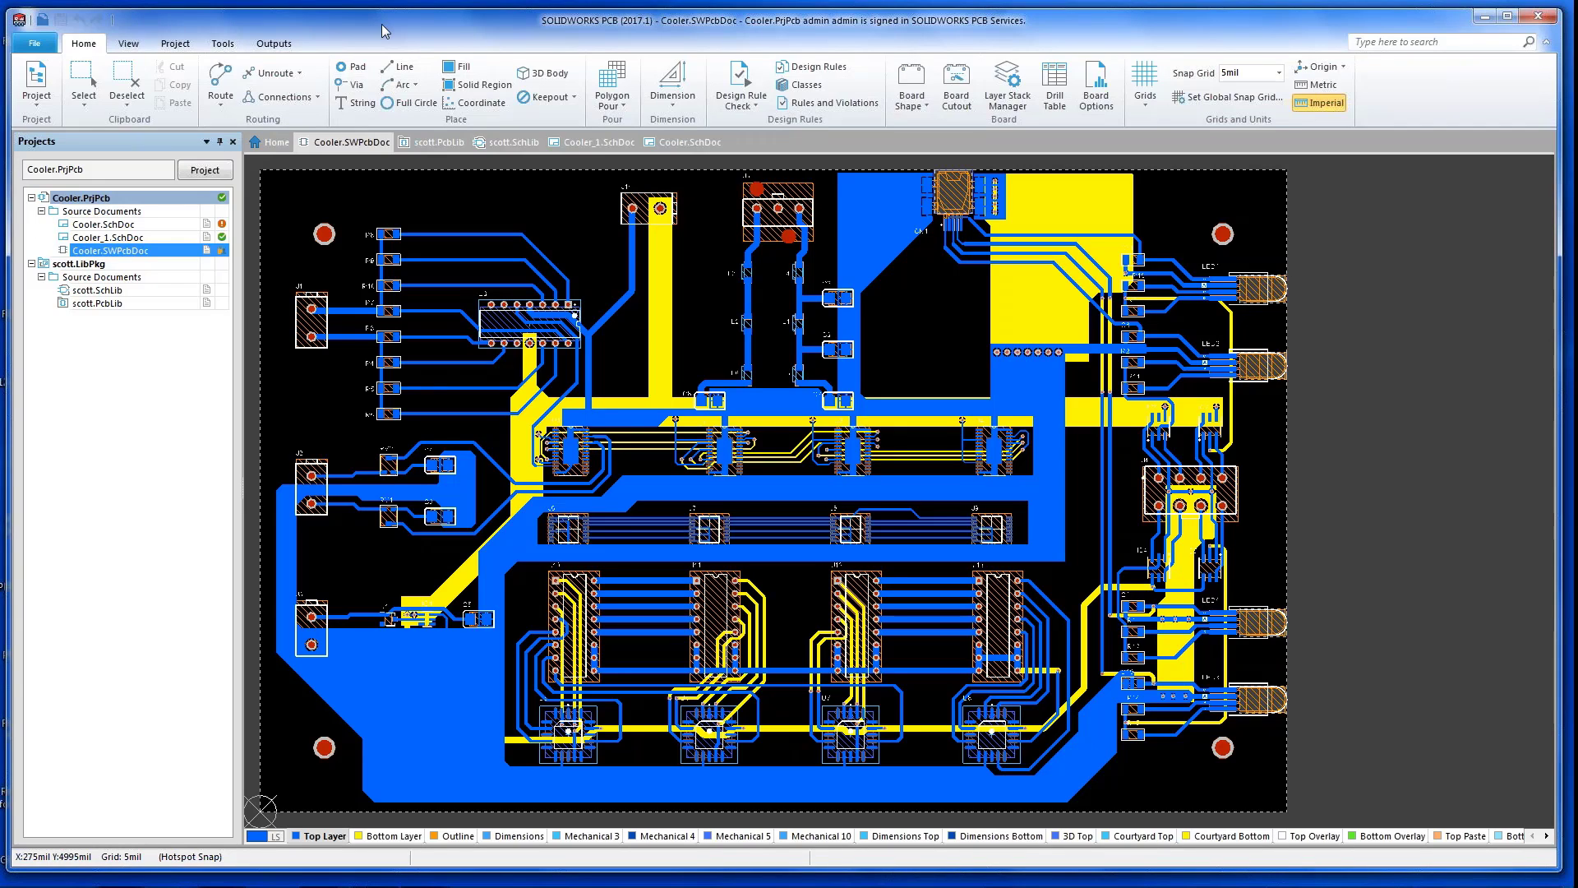
- Display the board viewing commands, flip the board to see it mirrored, and flip it back
click(131, 45)
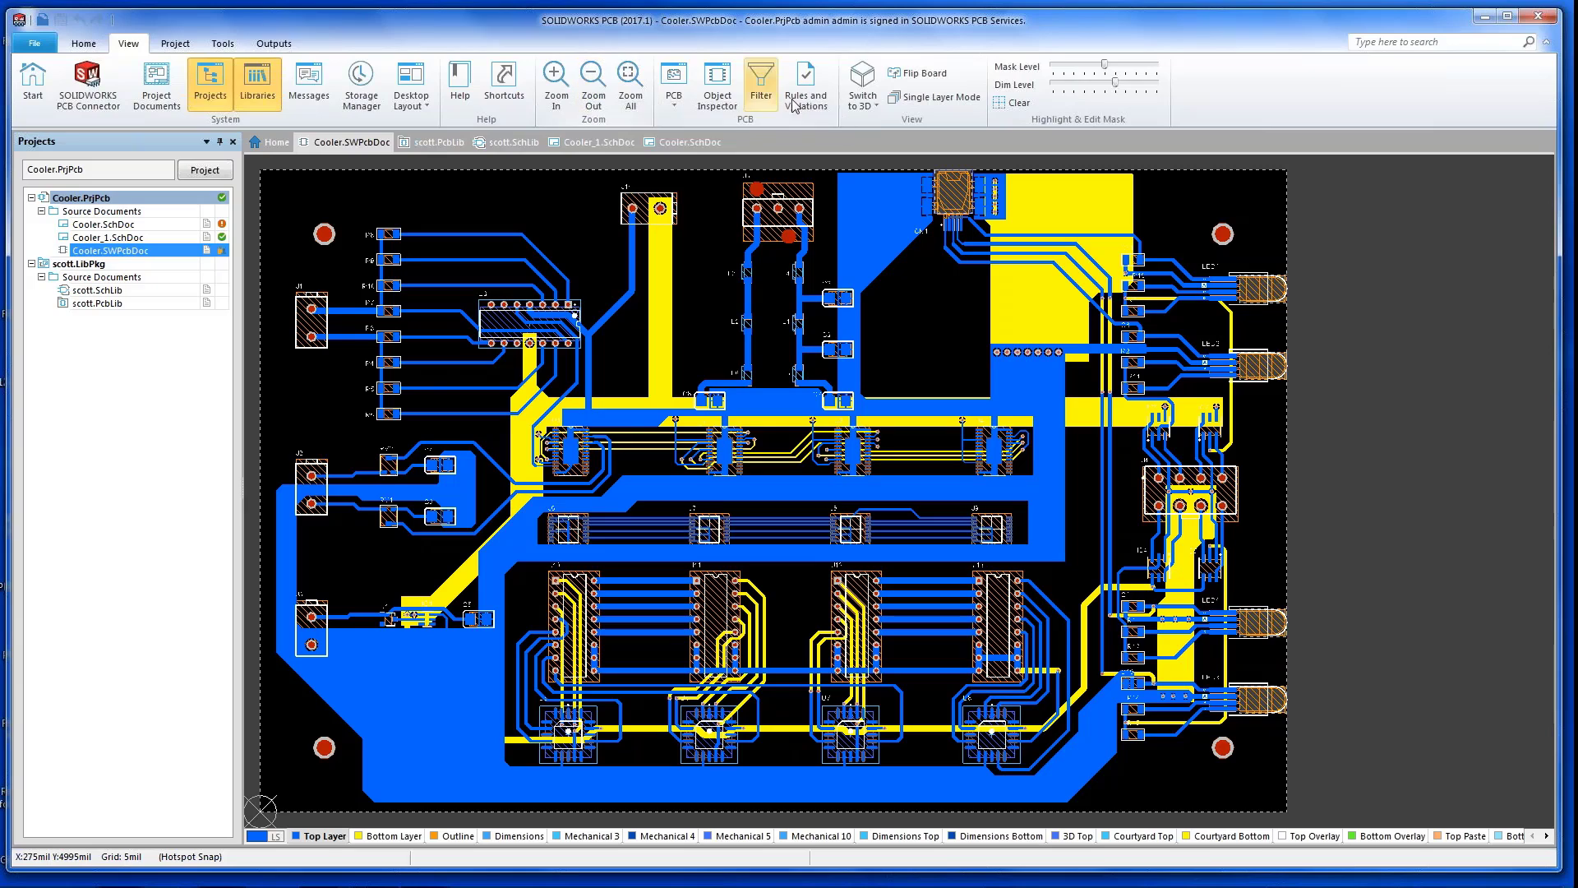
click(919, 76)
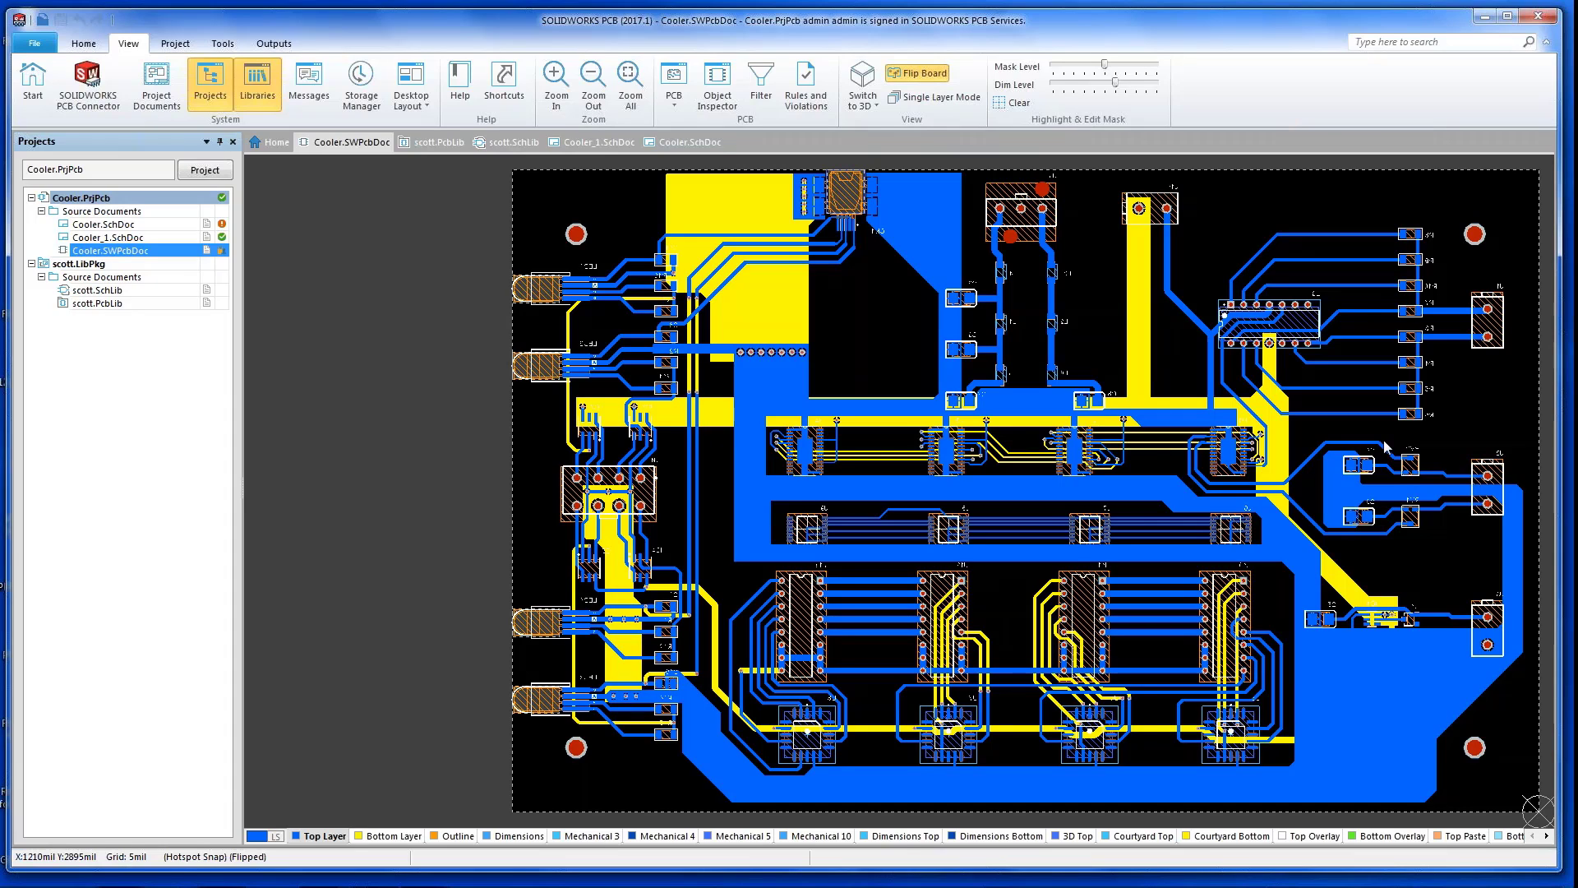
click(919, 74)
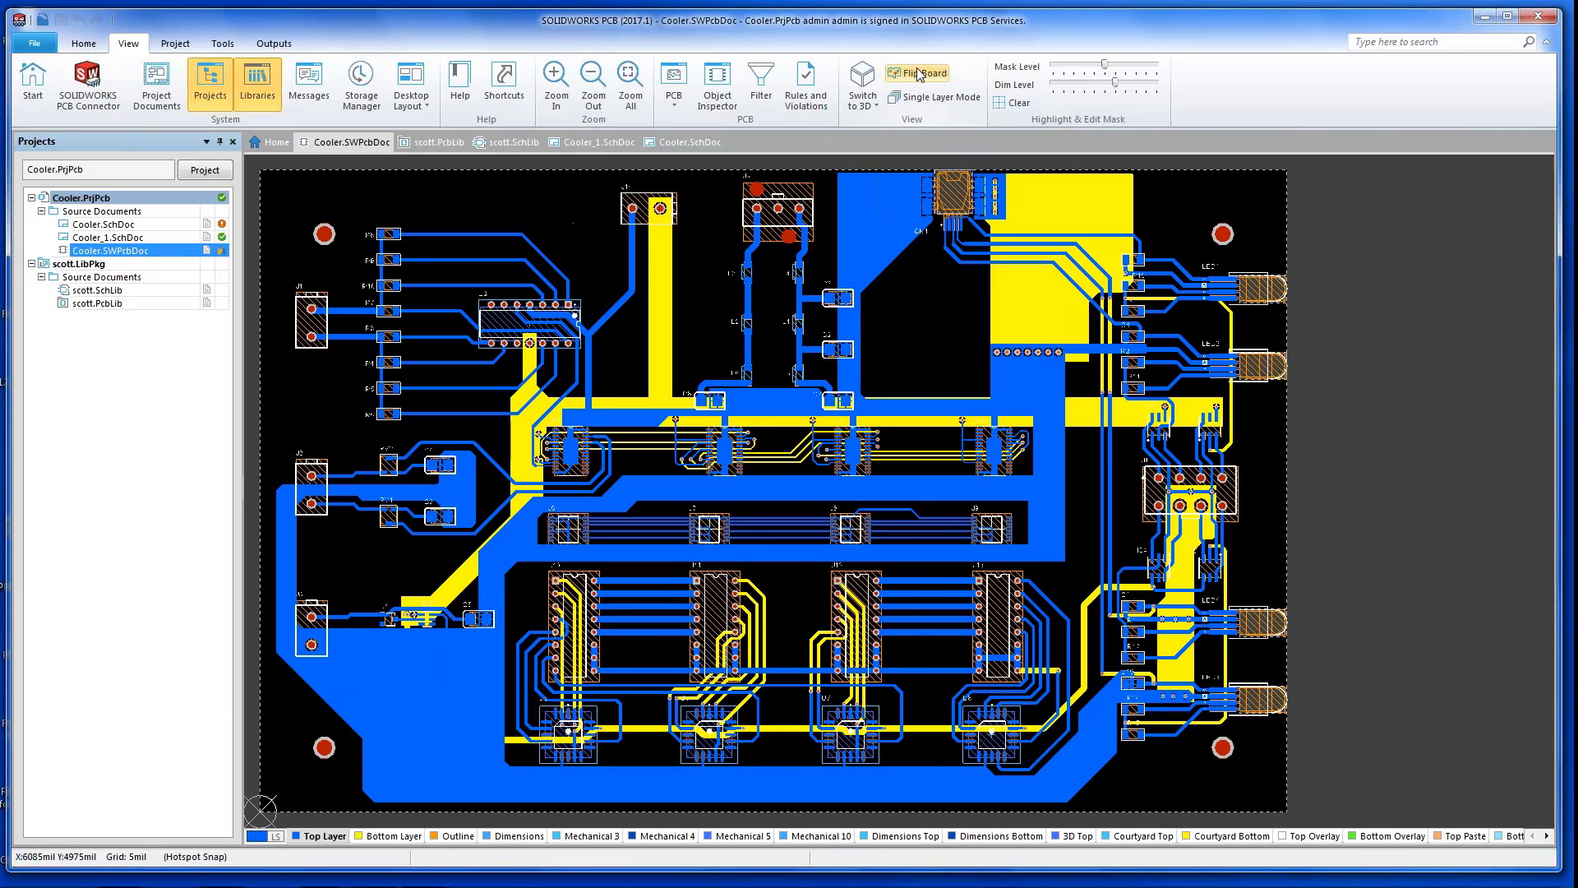
- Hide the Top Layer and Bottom Layer signal layers in the 2D view configuration and apply the change
click(262, 837)
drag(1136, 703, 1381, 791)
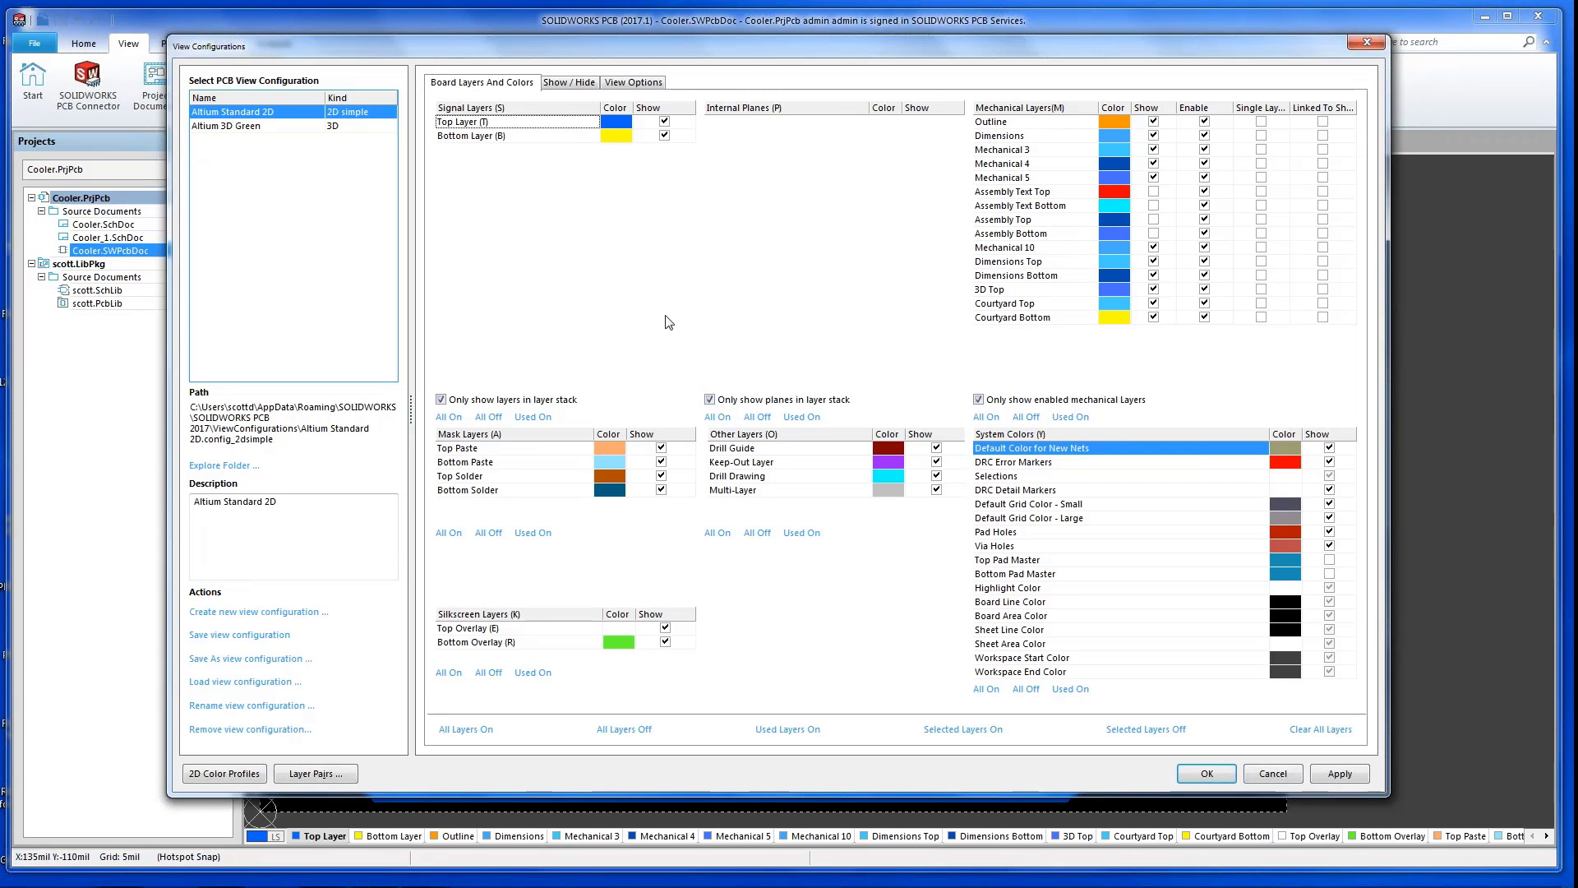
click(664, 121)
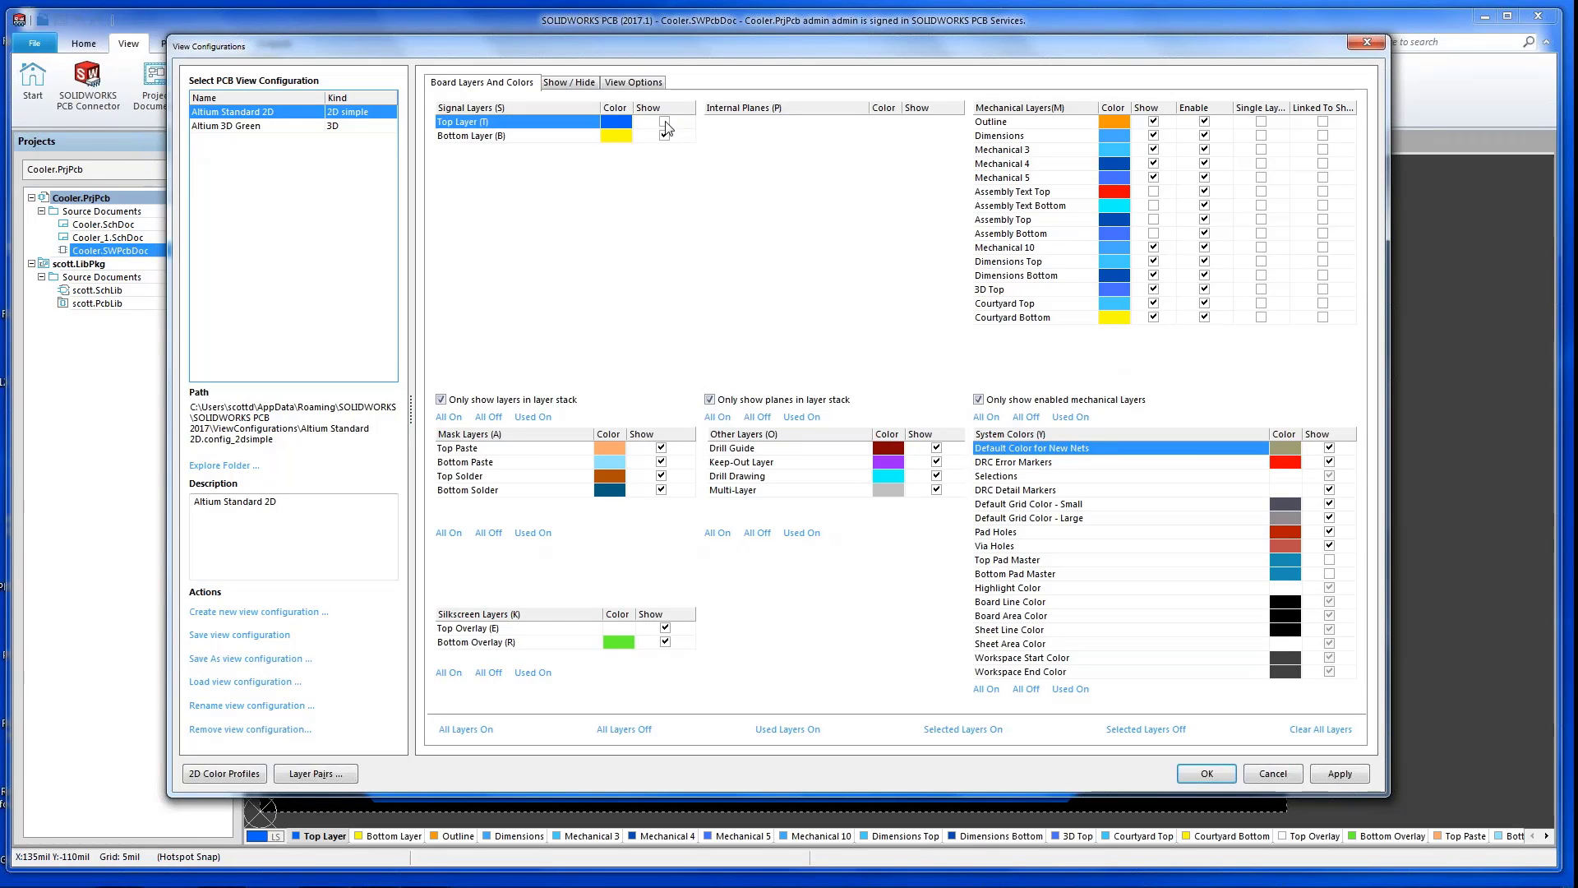
click(664, 135)
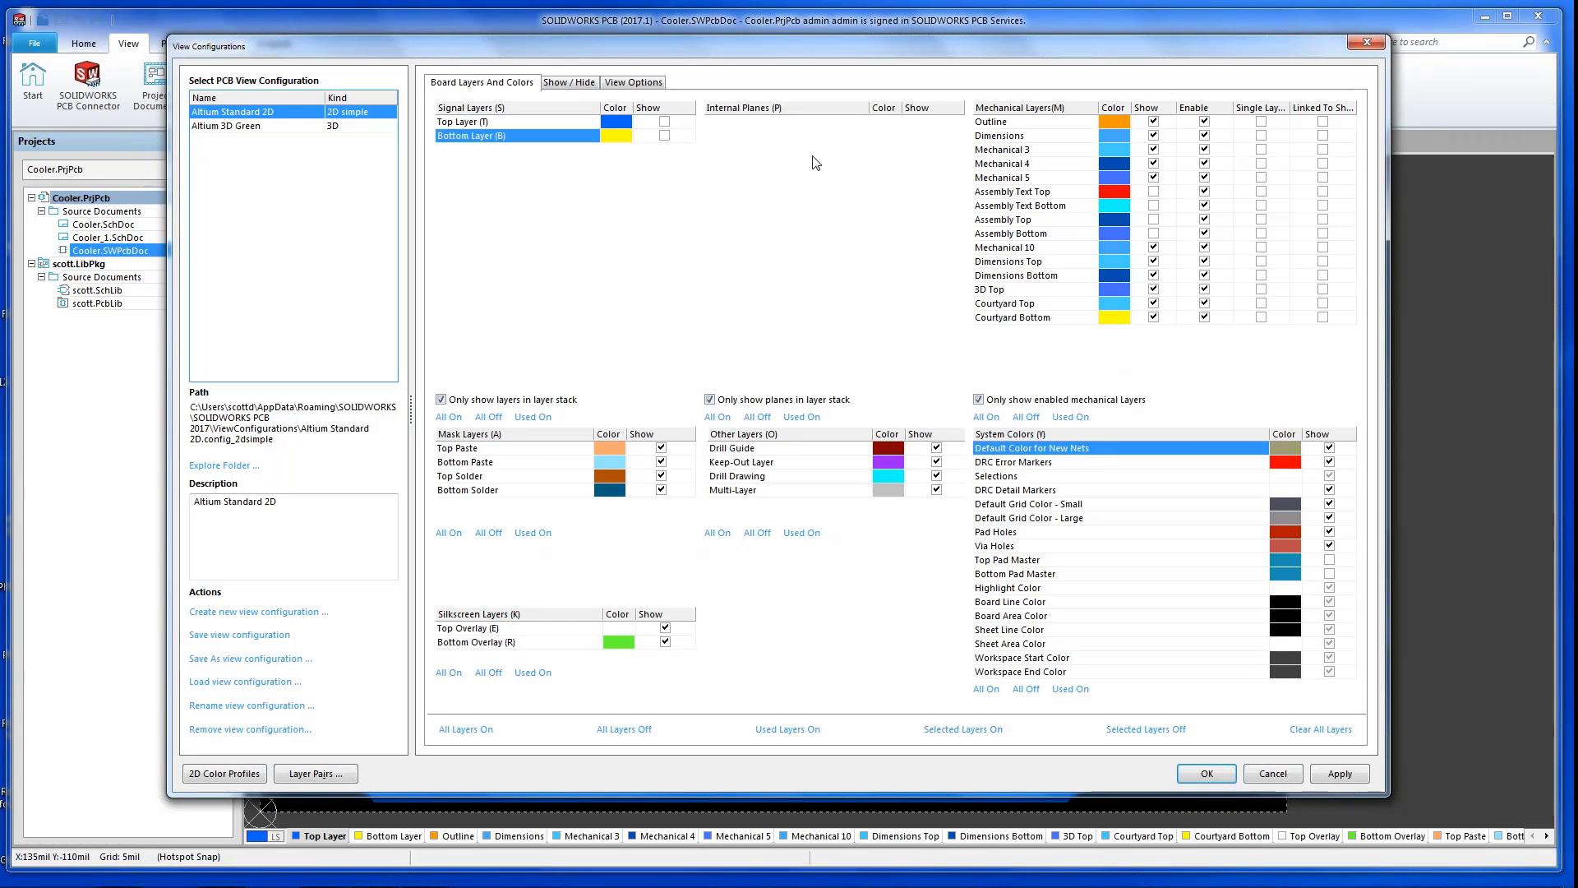
click(1337, 771)
click(1207, 772)
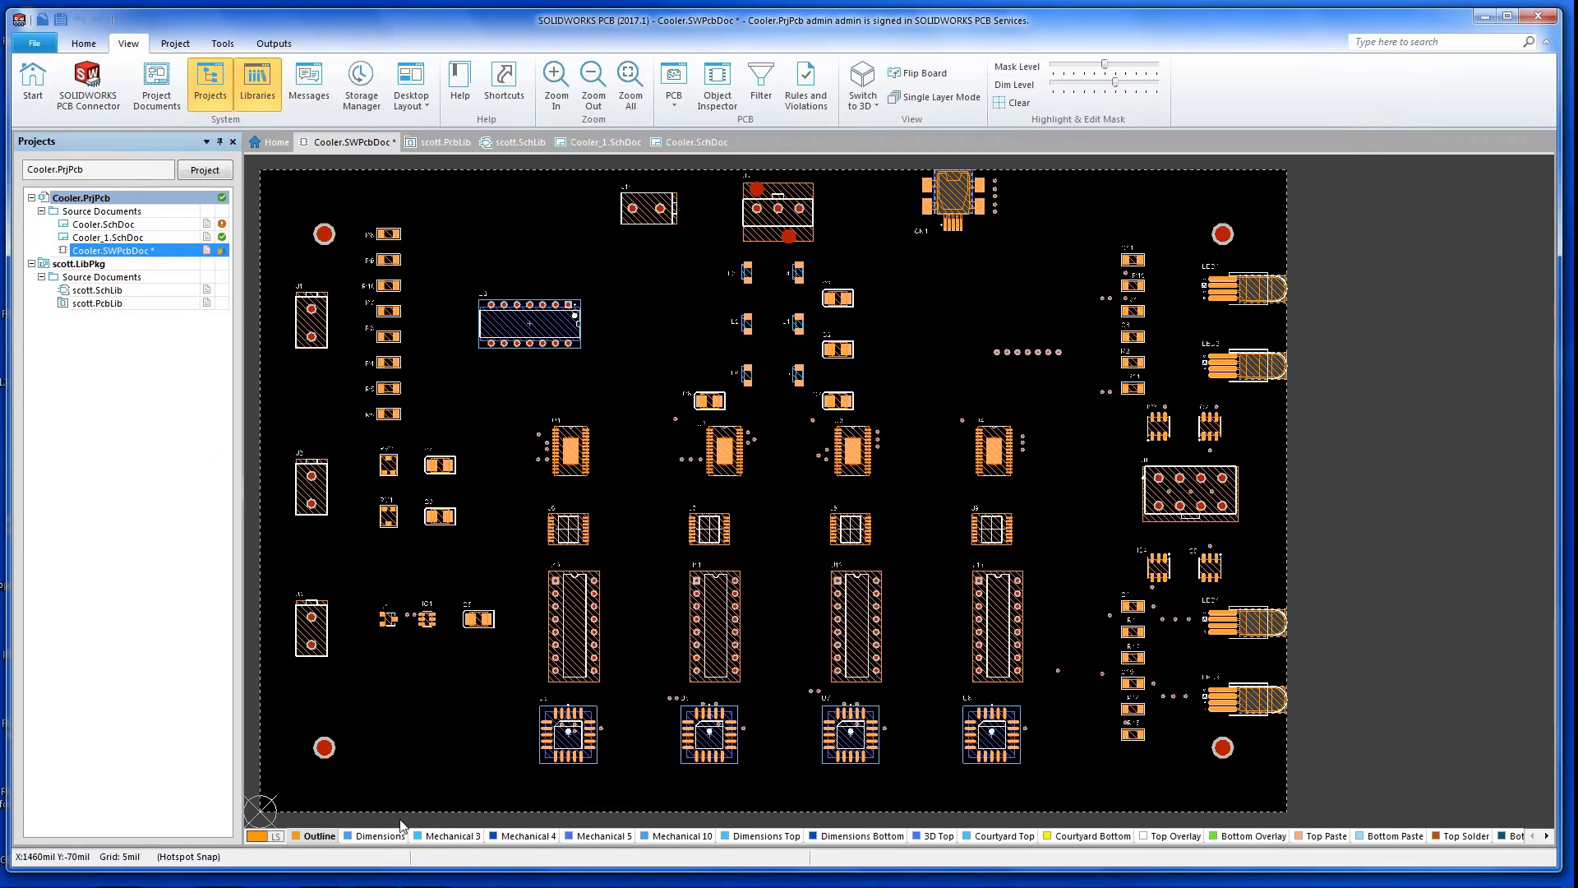
- Turn the Top Layer and Bottom Layer back on in the view configuration and apply the change
click(249, 838)
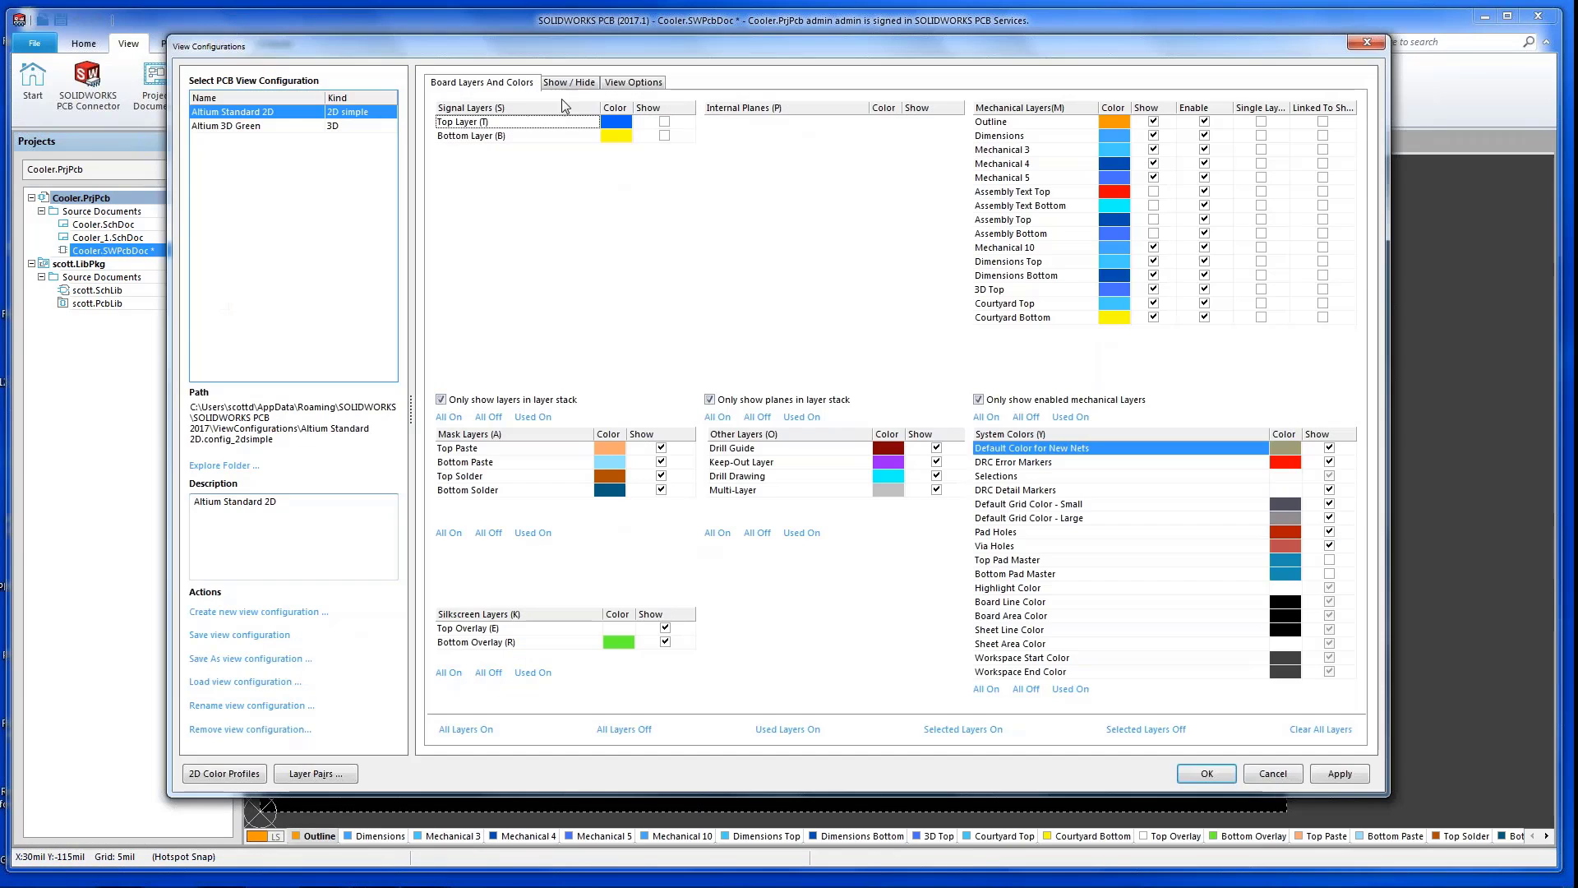
click(664, 120)
click(664, 135)
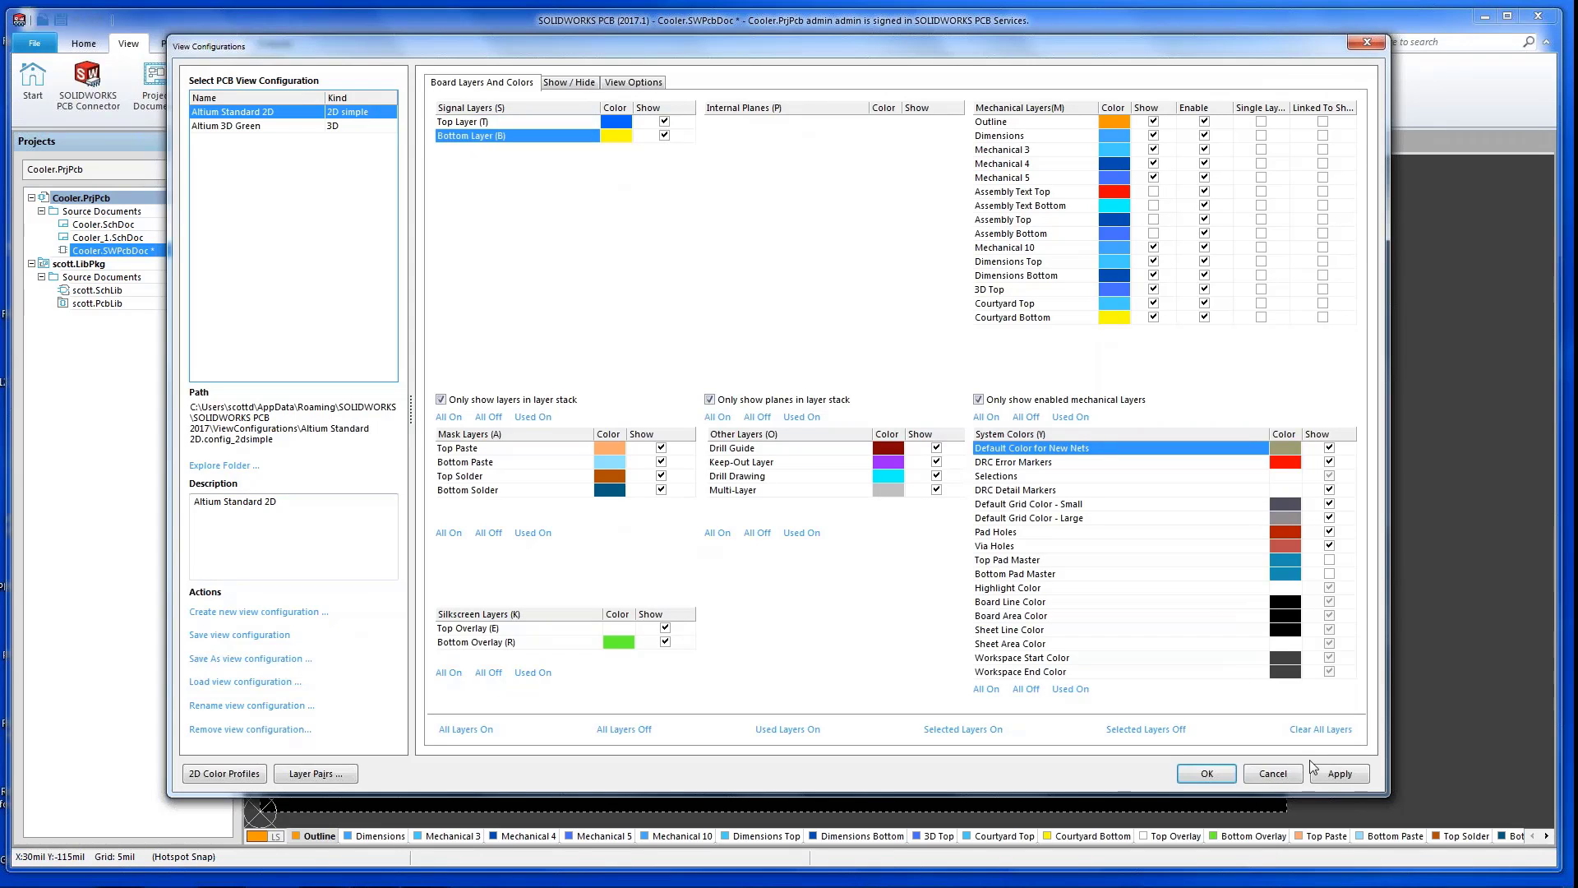
click(1339, 775)
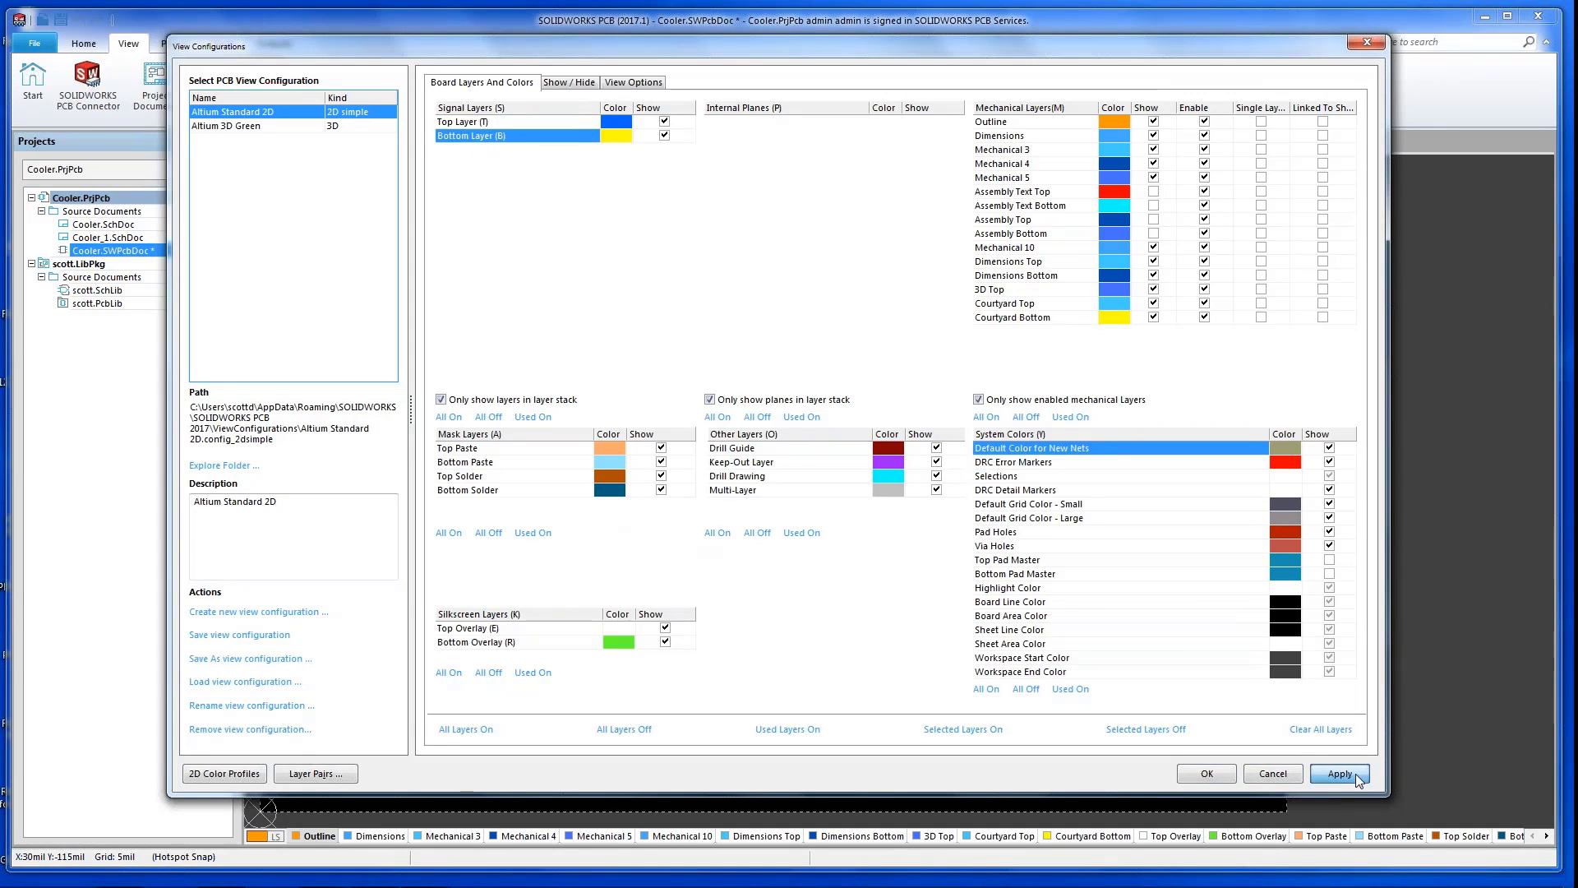
click(1205, 776)
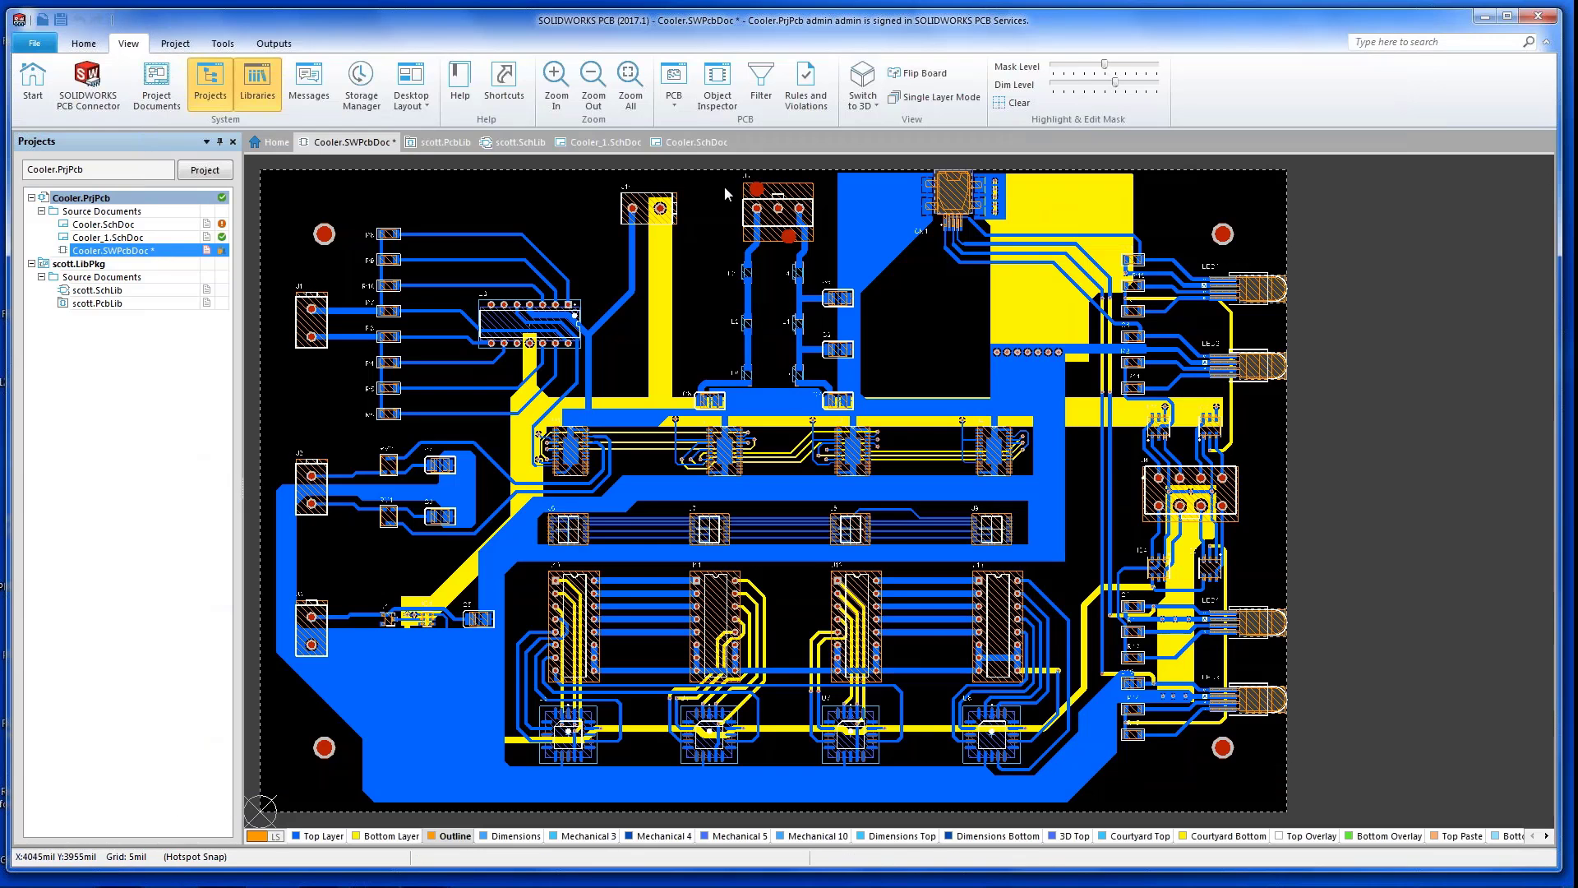
- Show the component libraries, look over the scott.IntLib components and close the library view
click(257, 78)
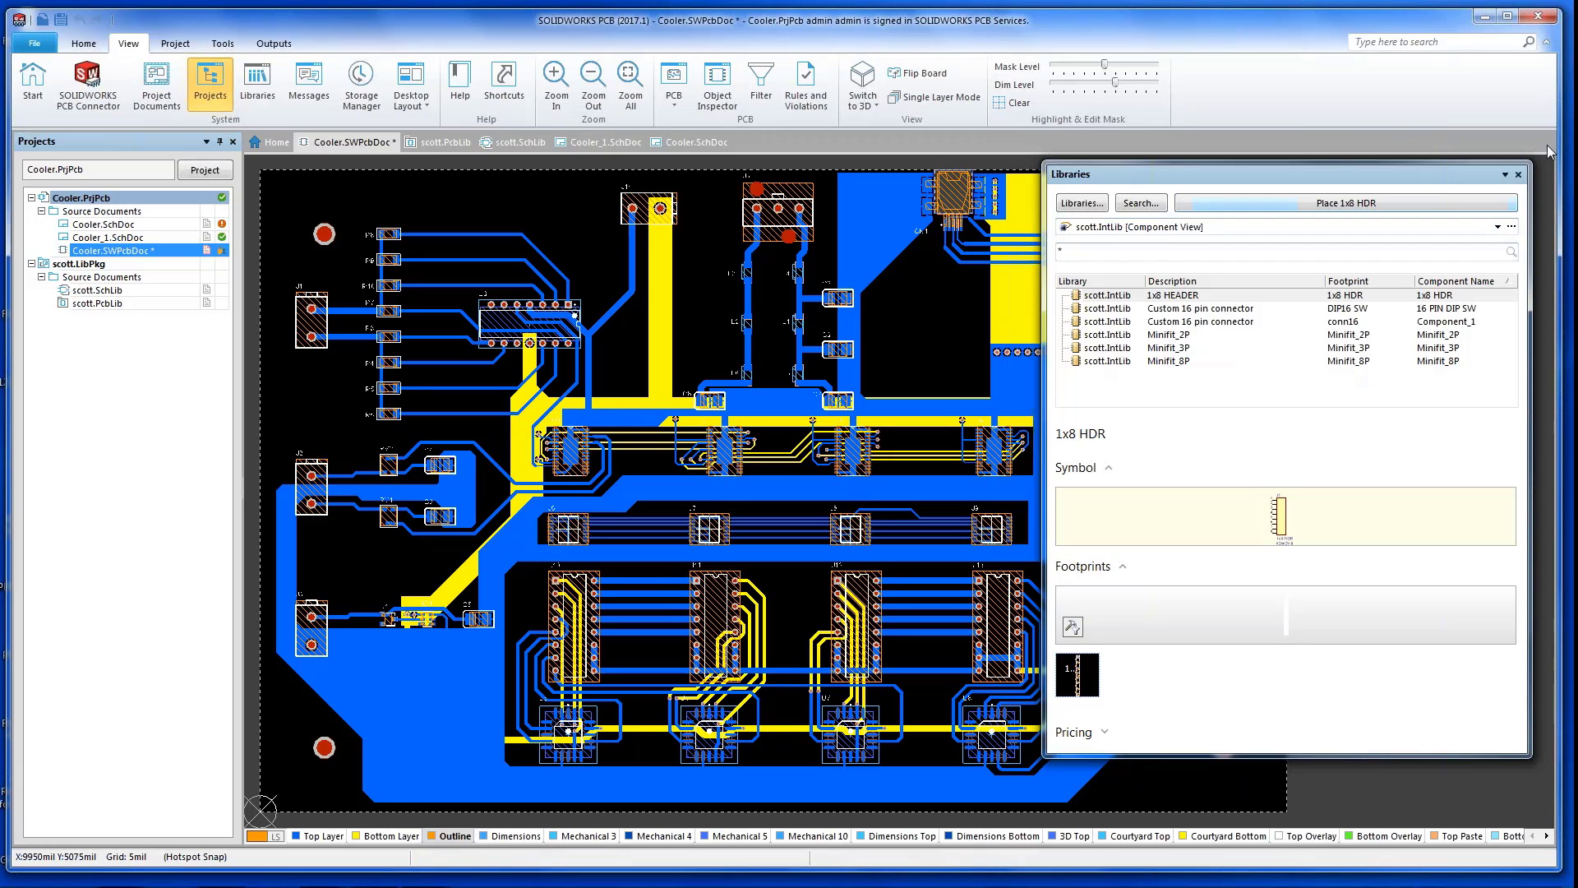
click(1518, 175)
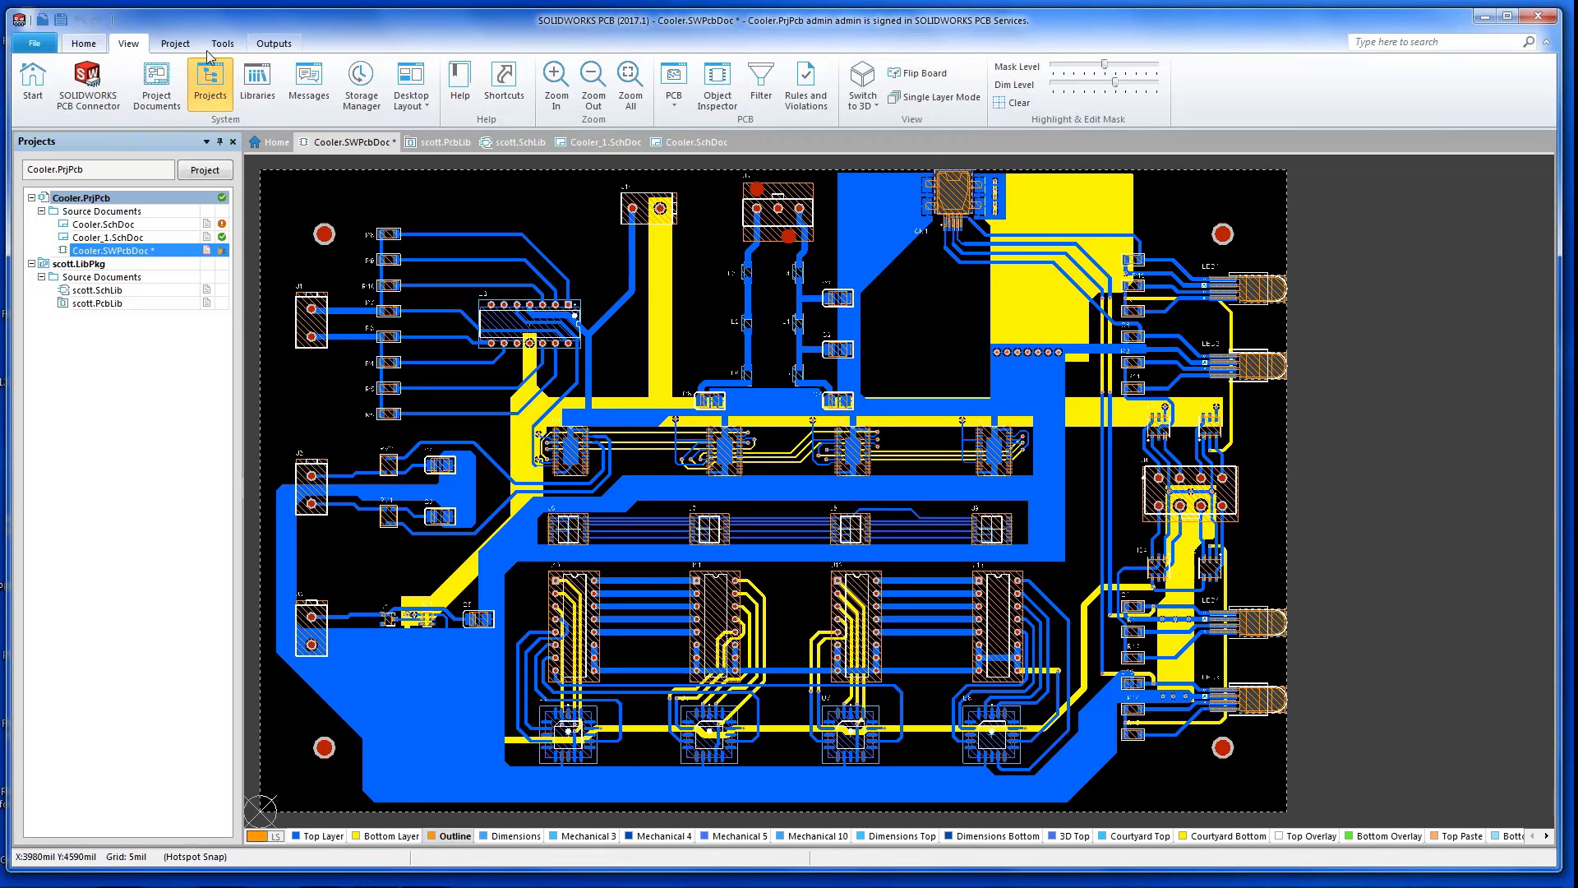
- Look over the project commands and the list of output files available for the Cooler project, then close the list
click(175, 43)
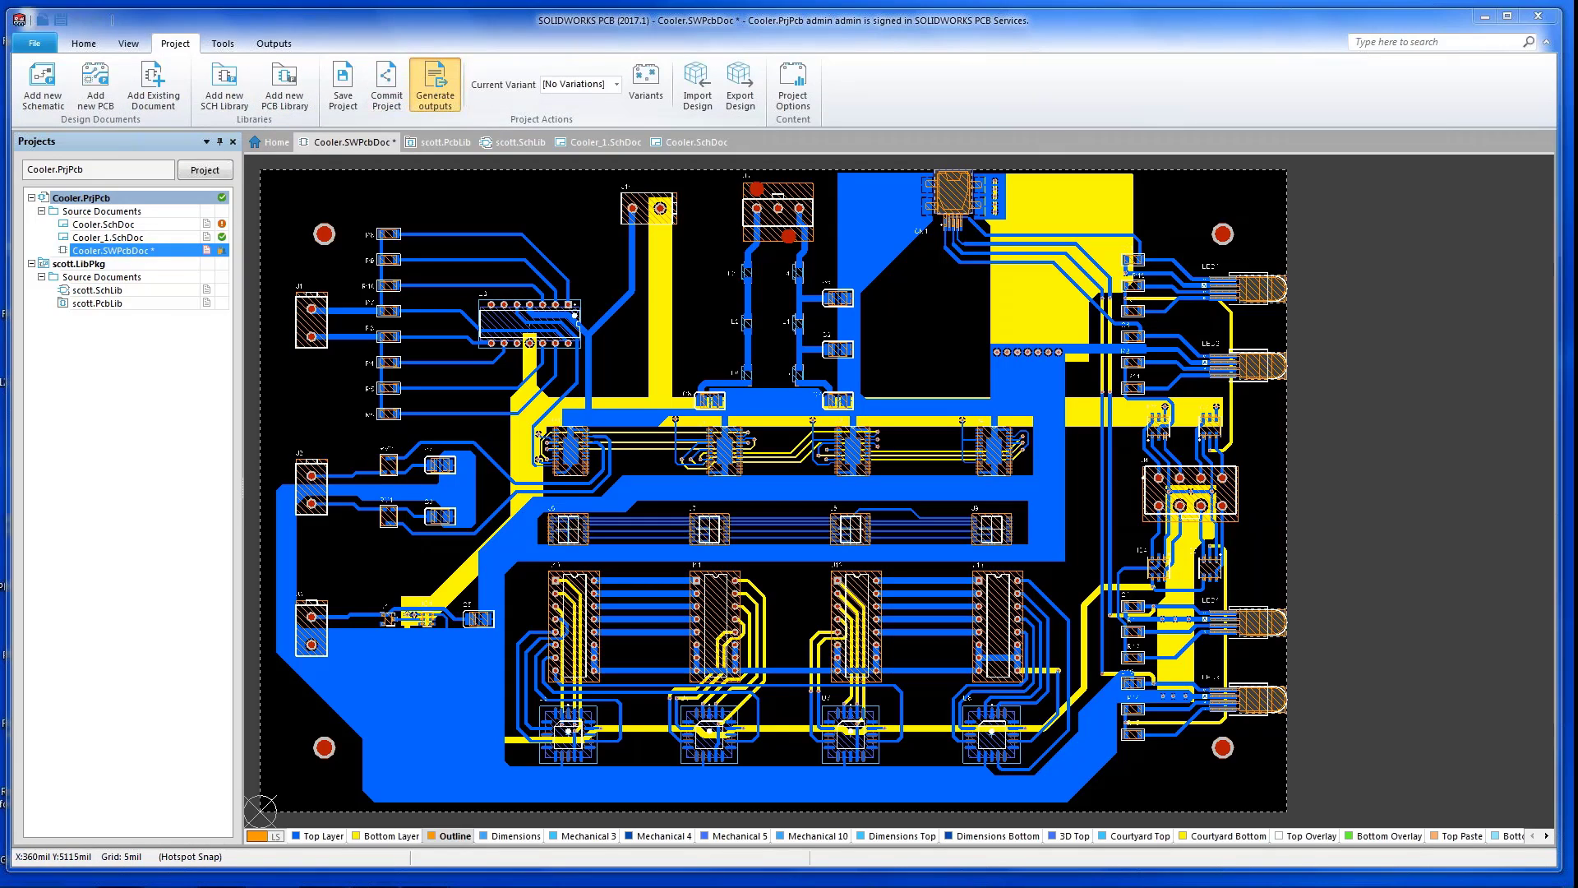
click(435, 86)
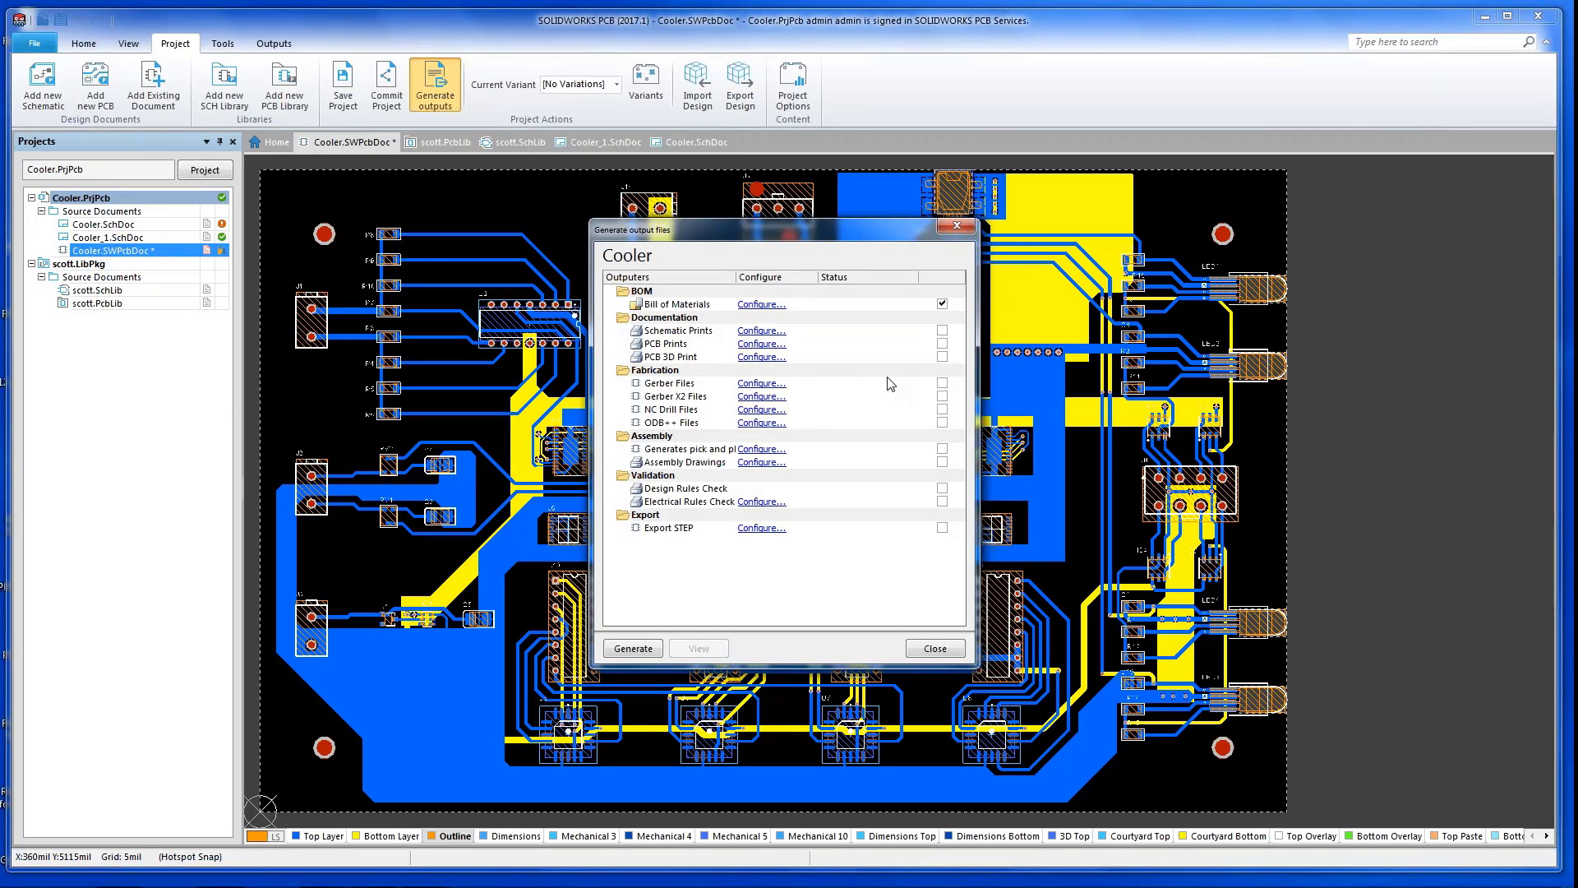
click(935, 649)
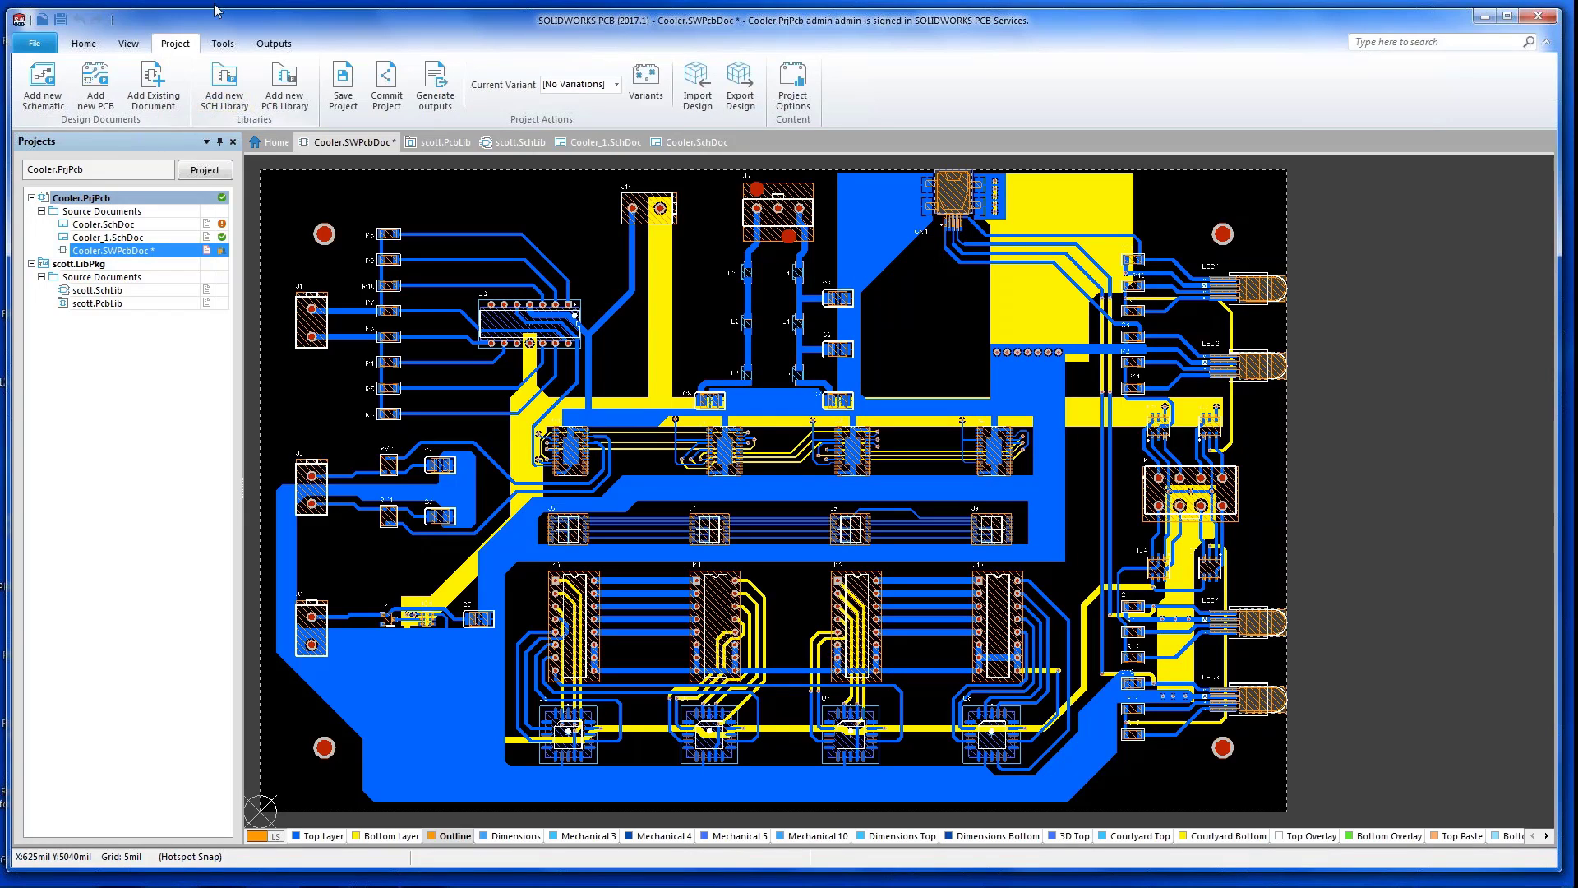
- Make Top Layer the active layer, and view the positional re-annotation options without applying them
click(222, 46)
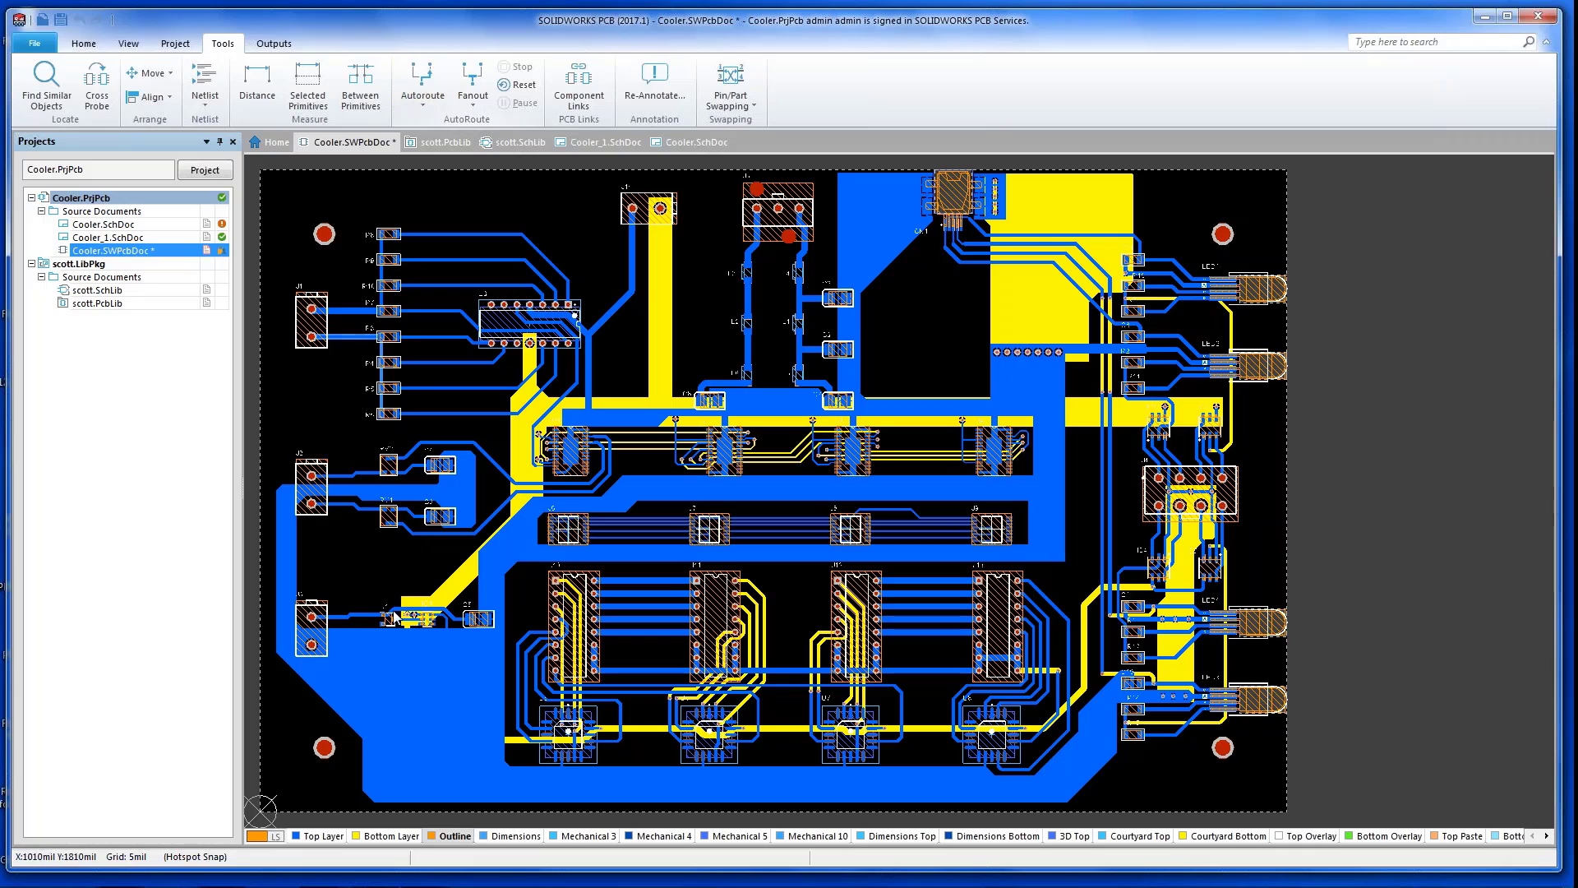
click(314, 836)
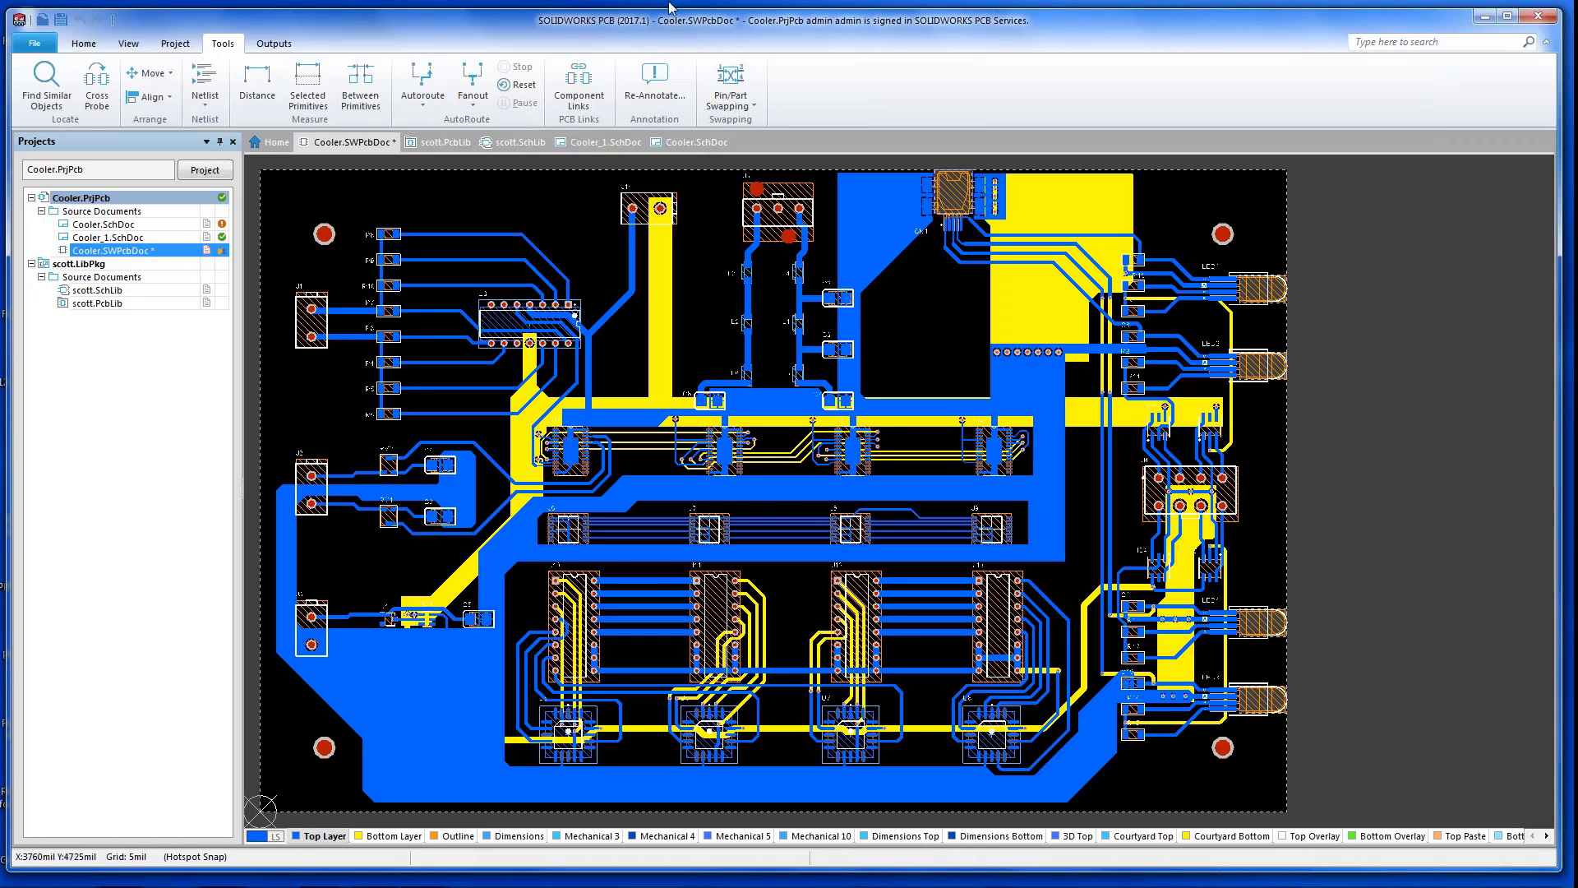
click(660, 97)
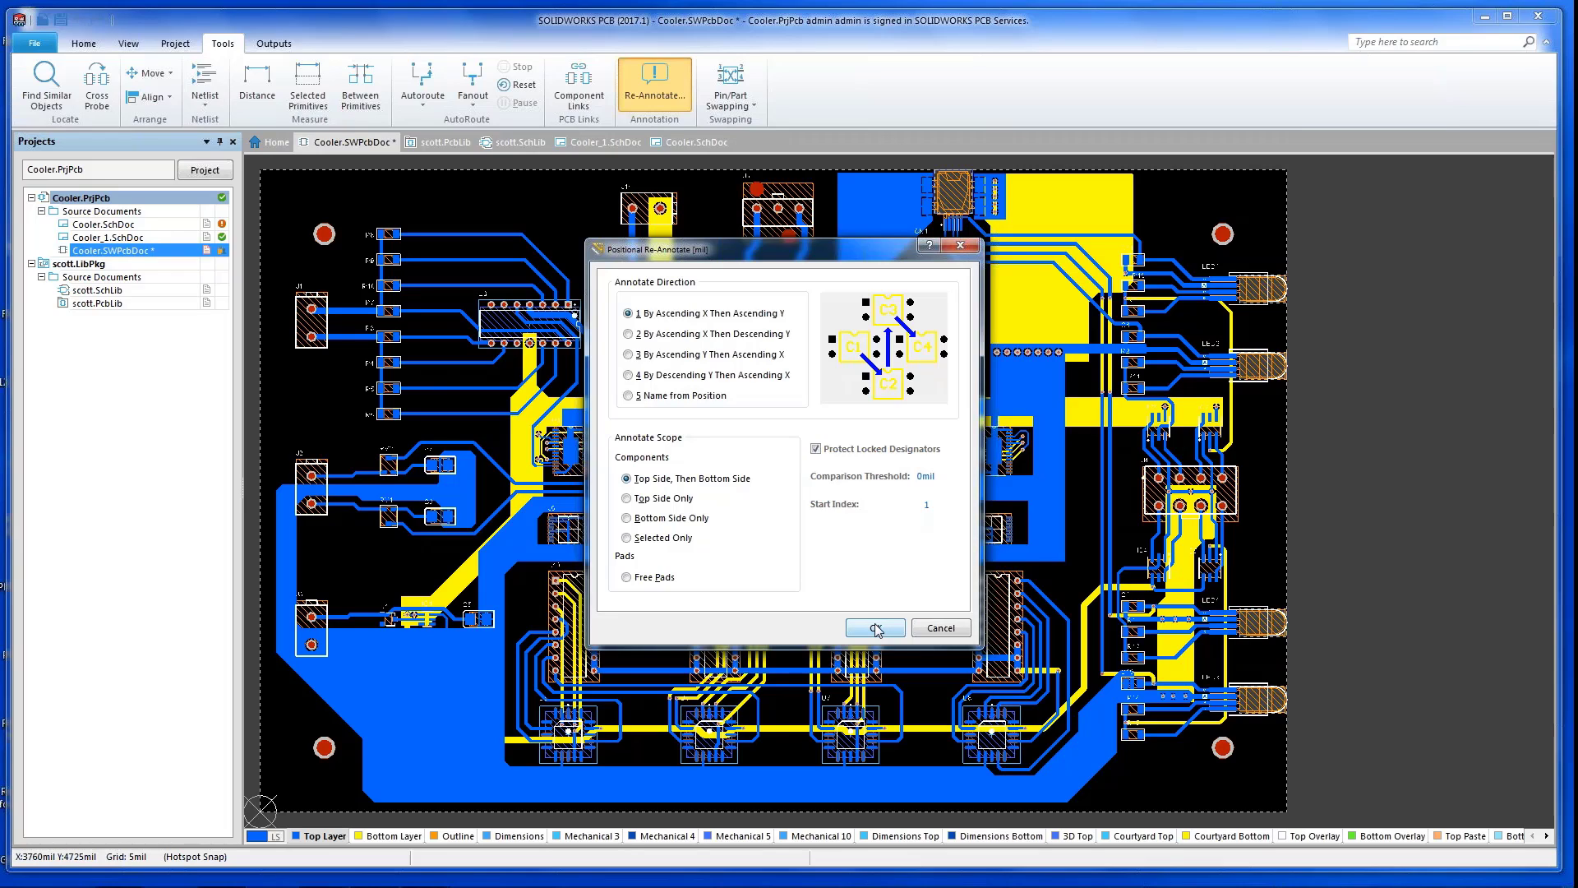
click(941, 630)
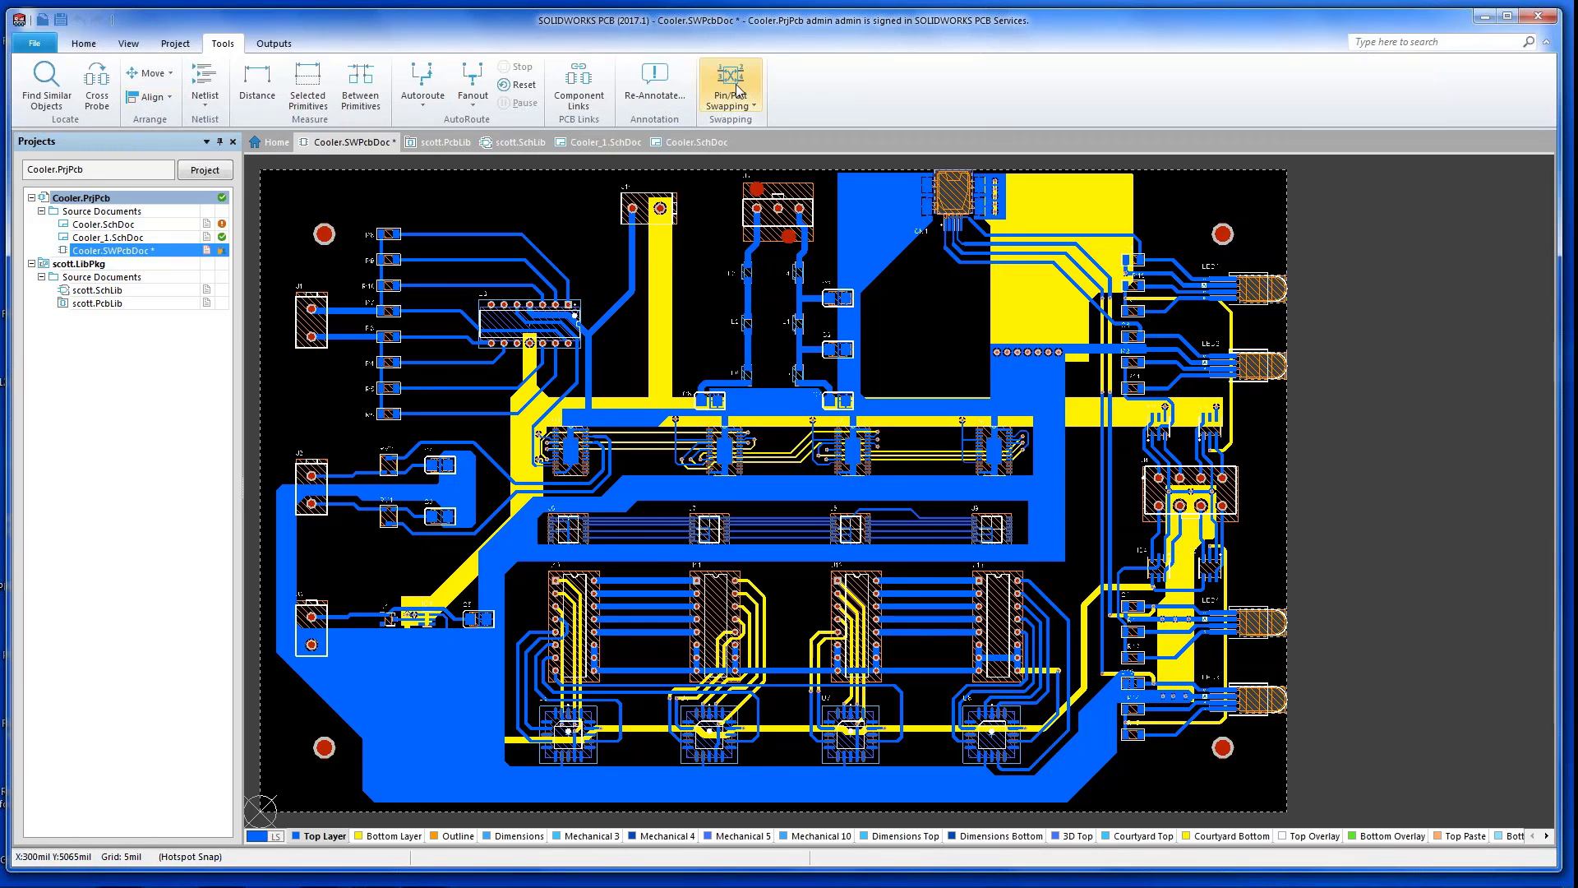
- Display the assembly, fabrication, report and export output commands for the board
click(274, 45)
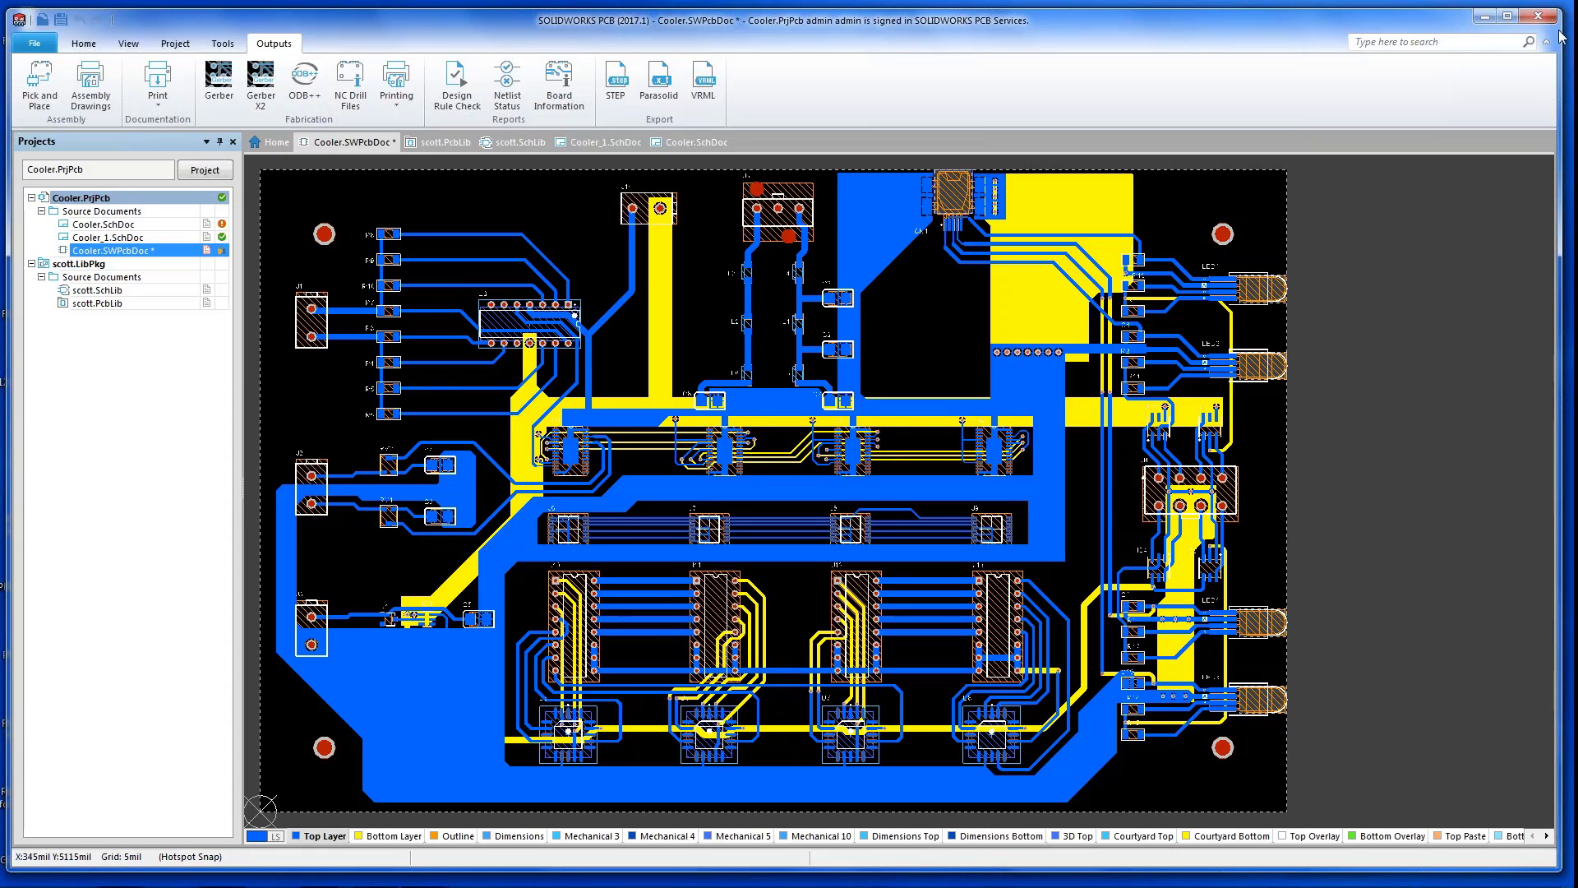
click(1538, 19)
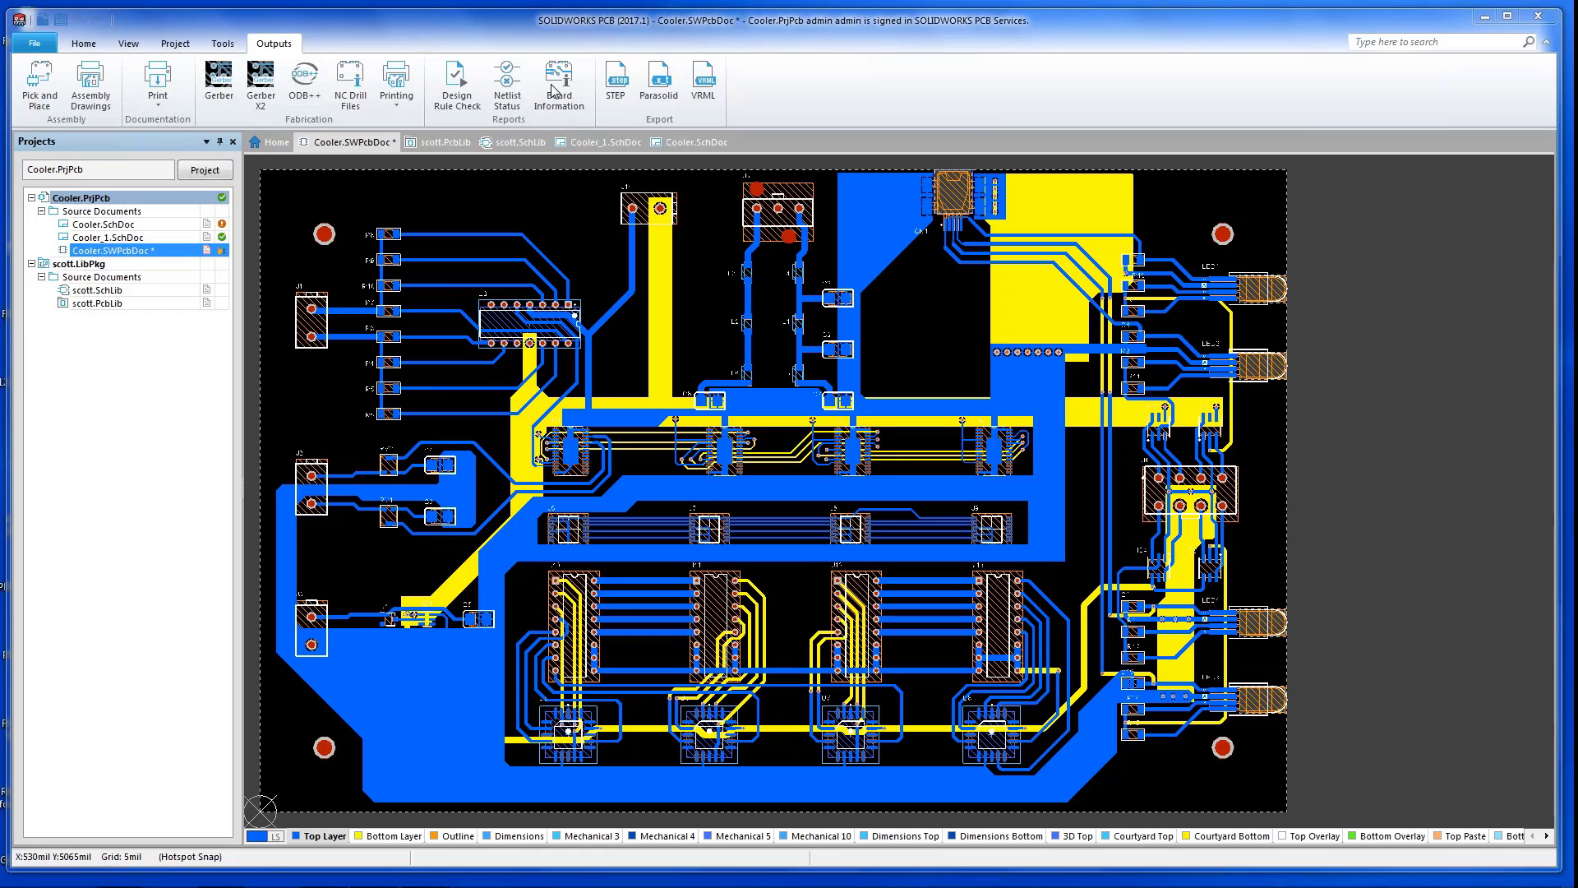
- Push the Cooler board changes through the SOLIDWORKS PCB Connector without a comment, and close the connector
click(129, 44)
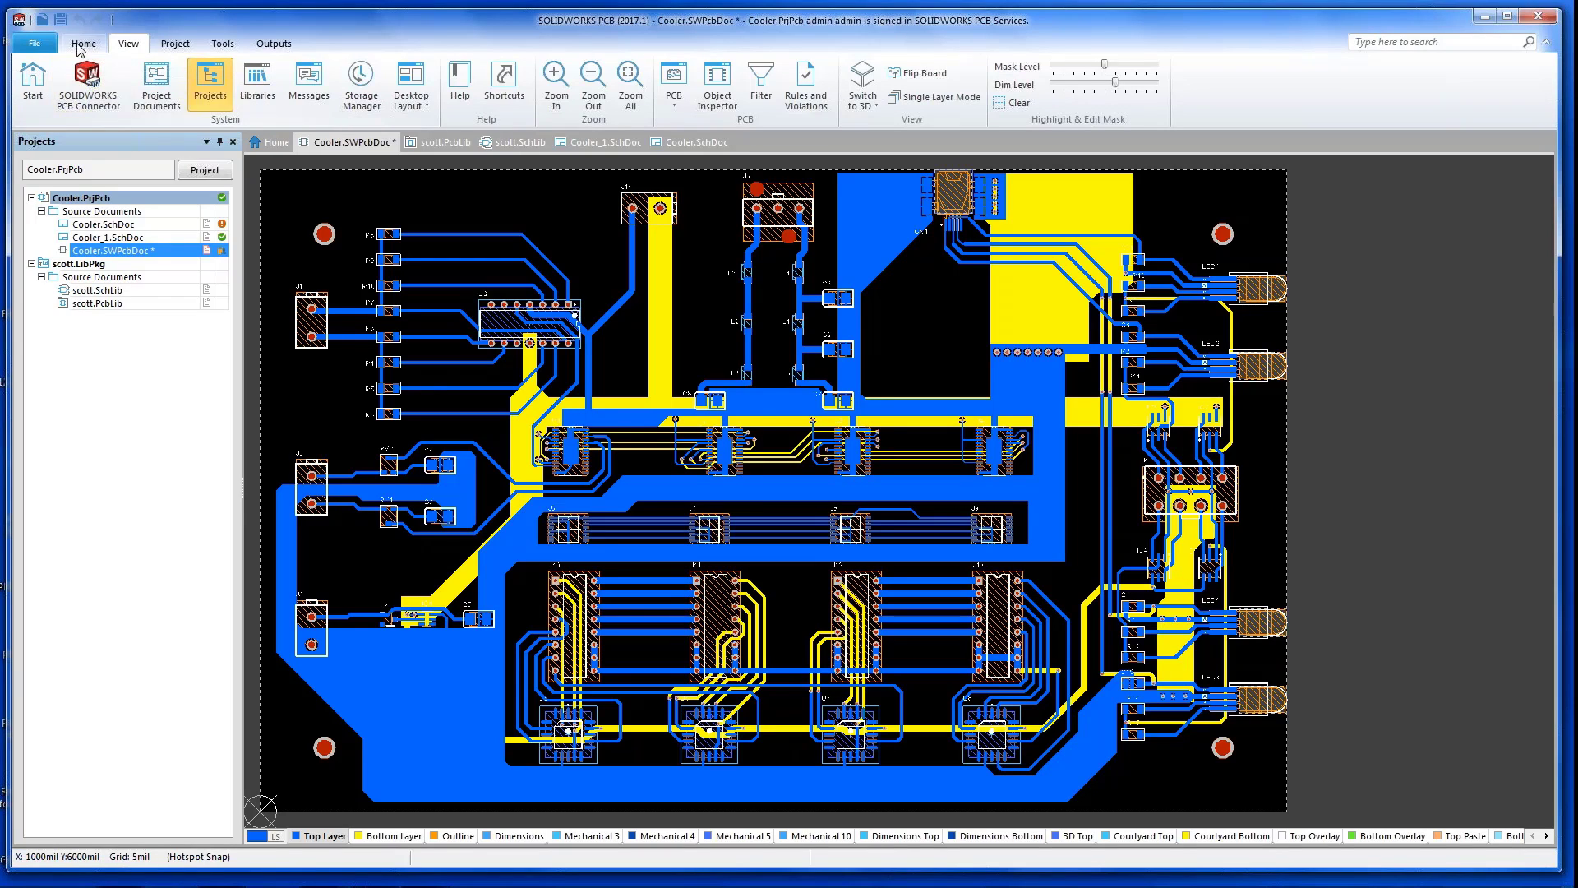
click(90, 77)
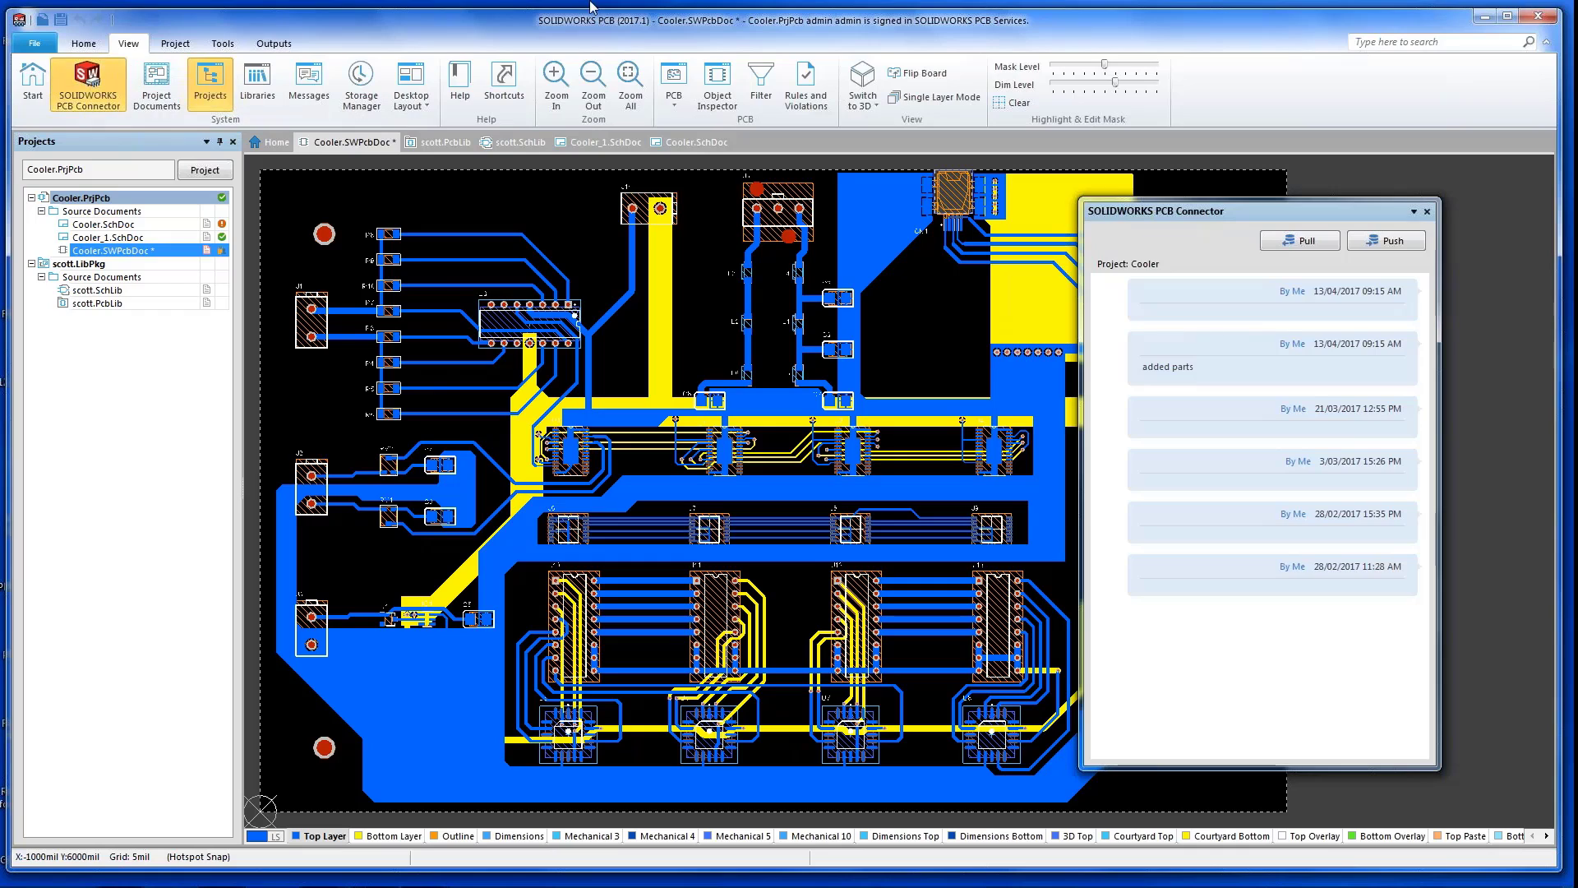
drag(1235, 210, 1300, 184)
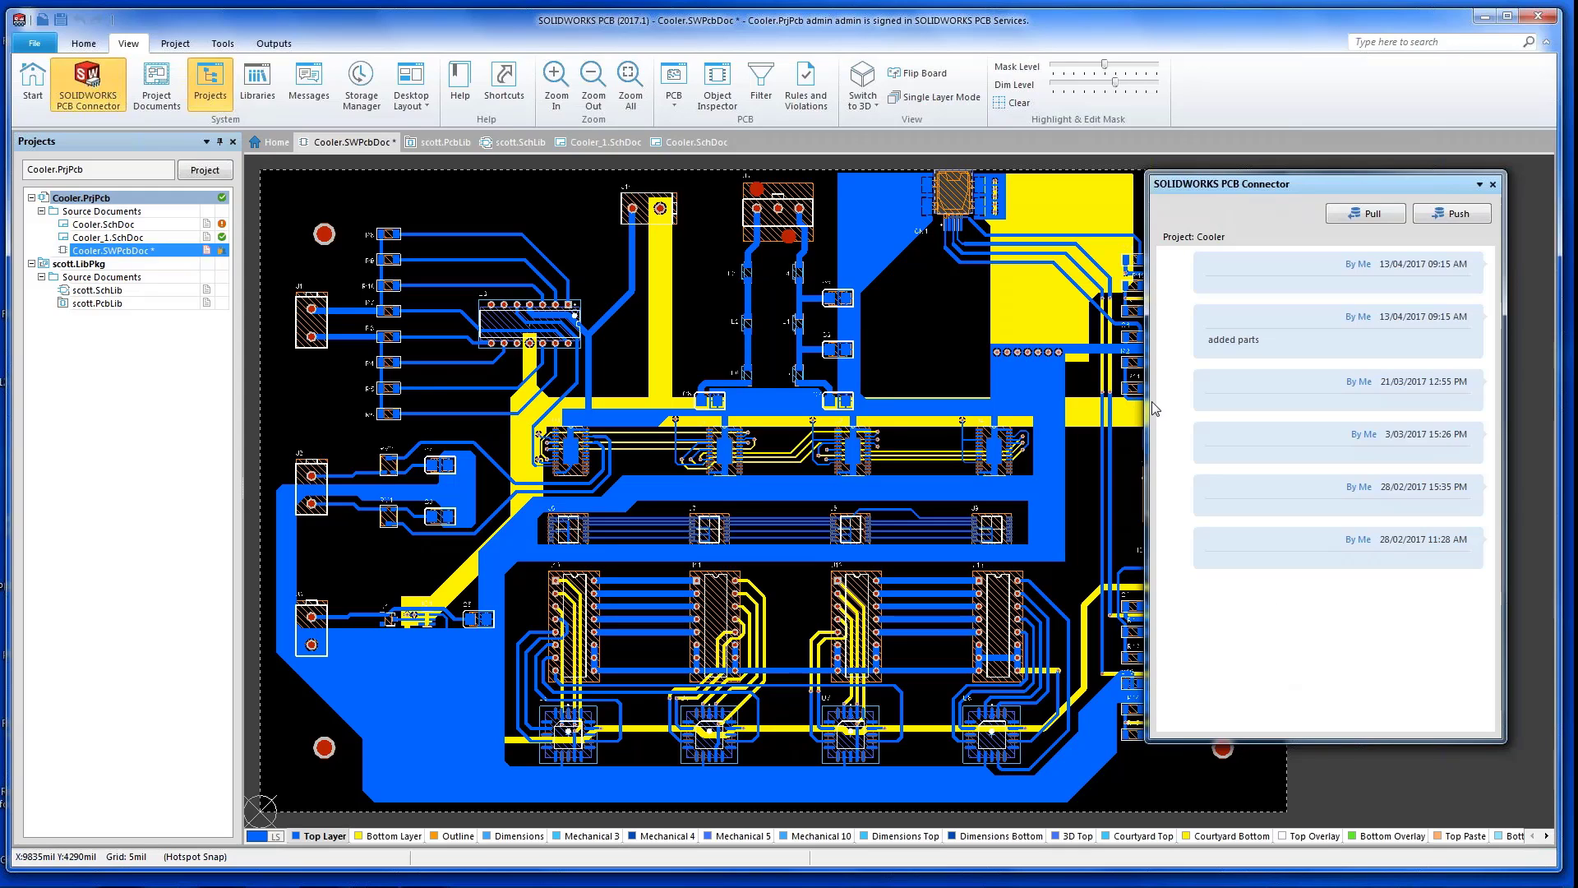
click(1442, 212)
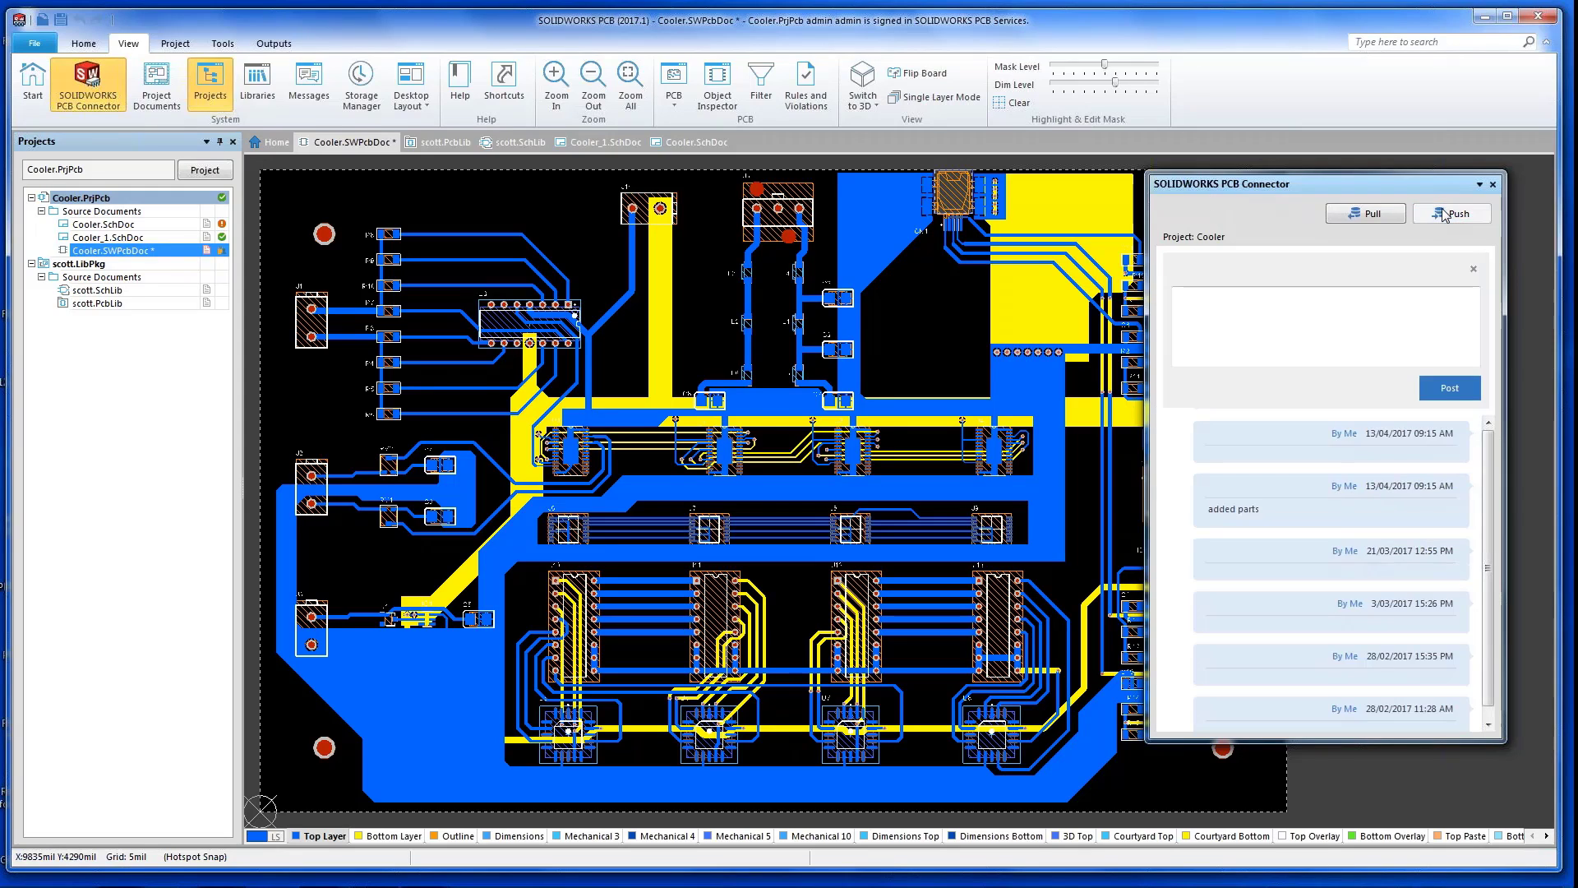
click(1449, 386)
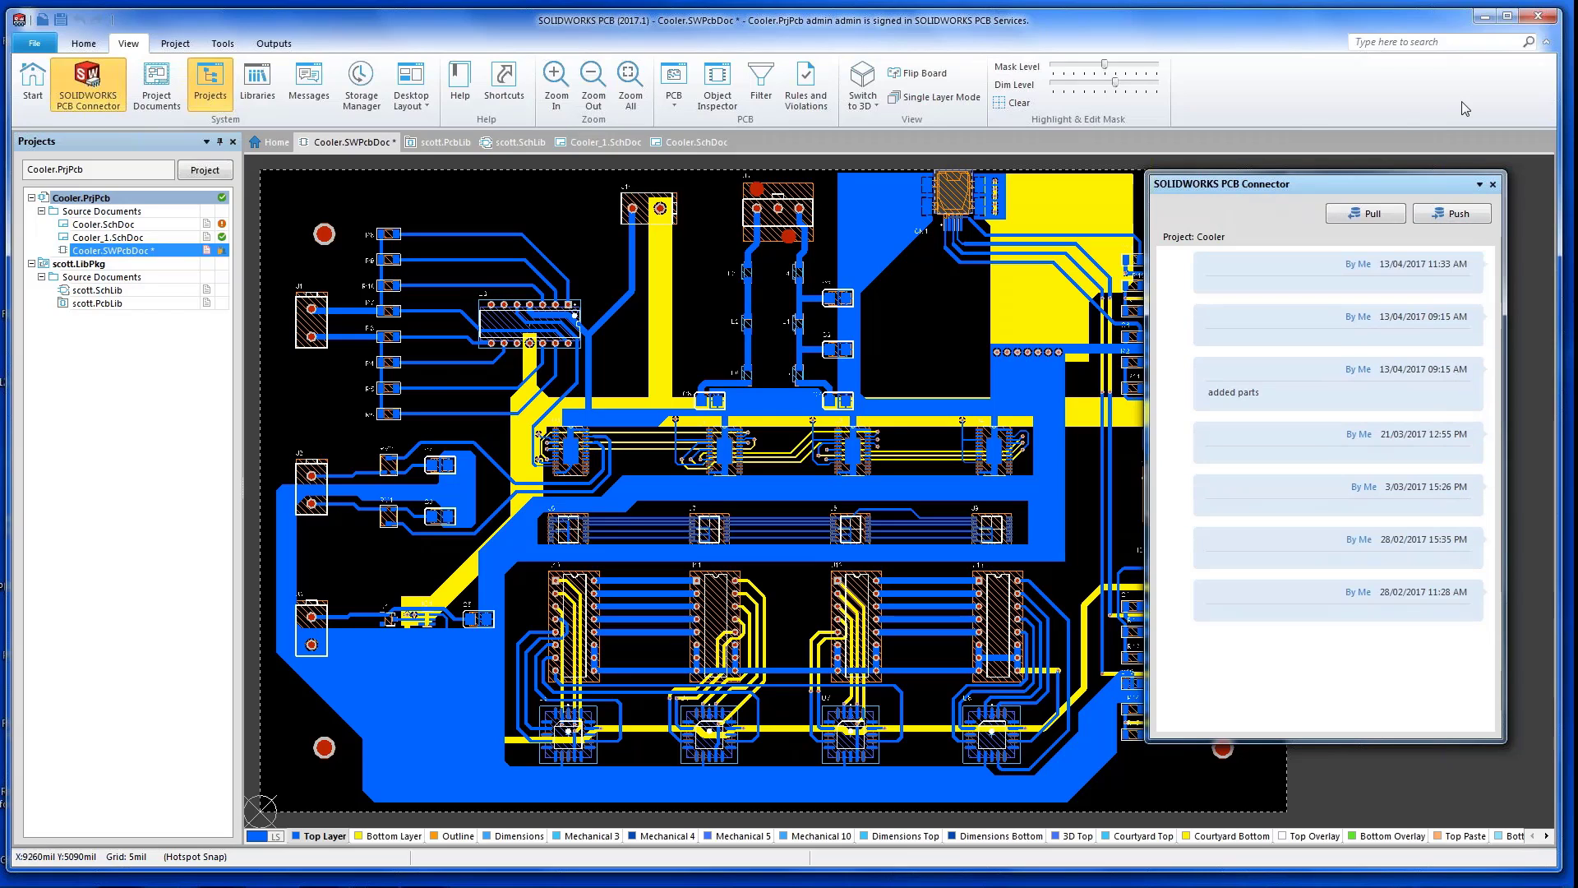
click(1494, 186)
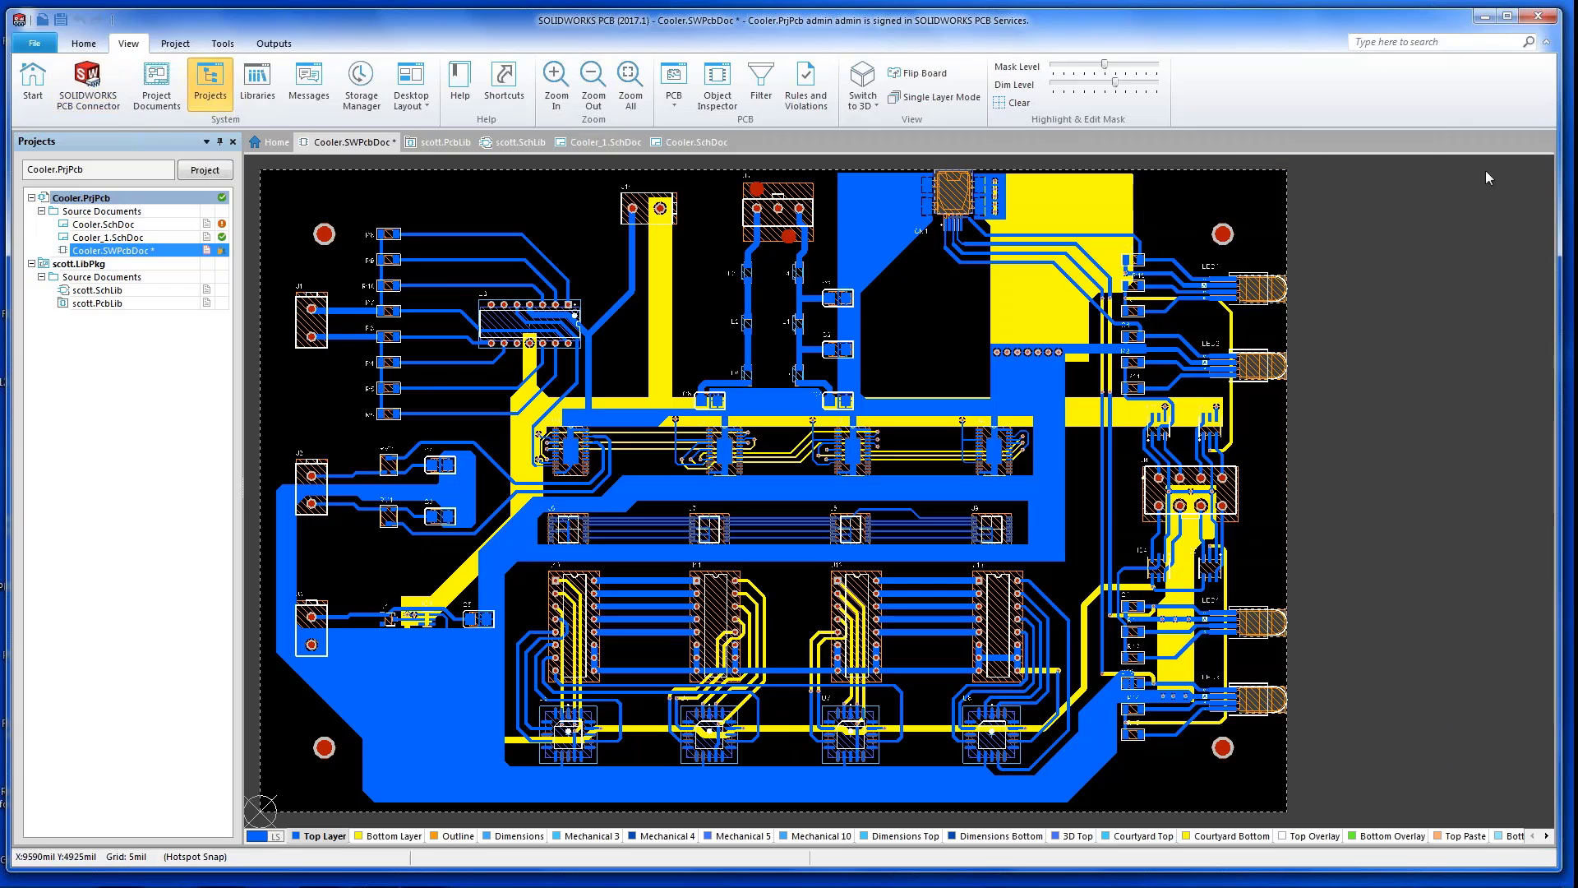
- Switch to the Cooler assembly in SOLIDWORKS and look over the features of the BoardOutline_Cooler part
click(1483, 20)
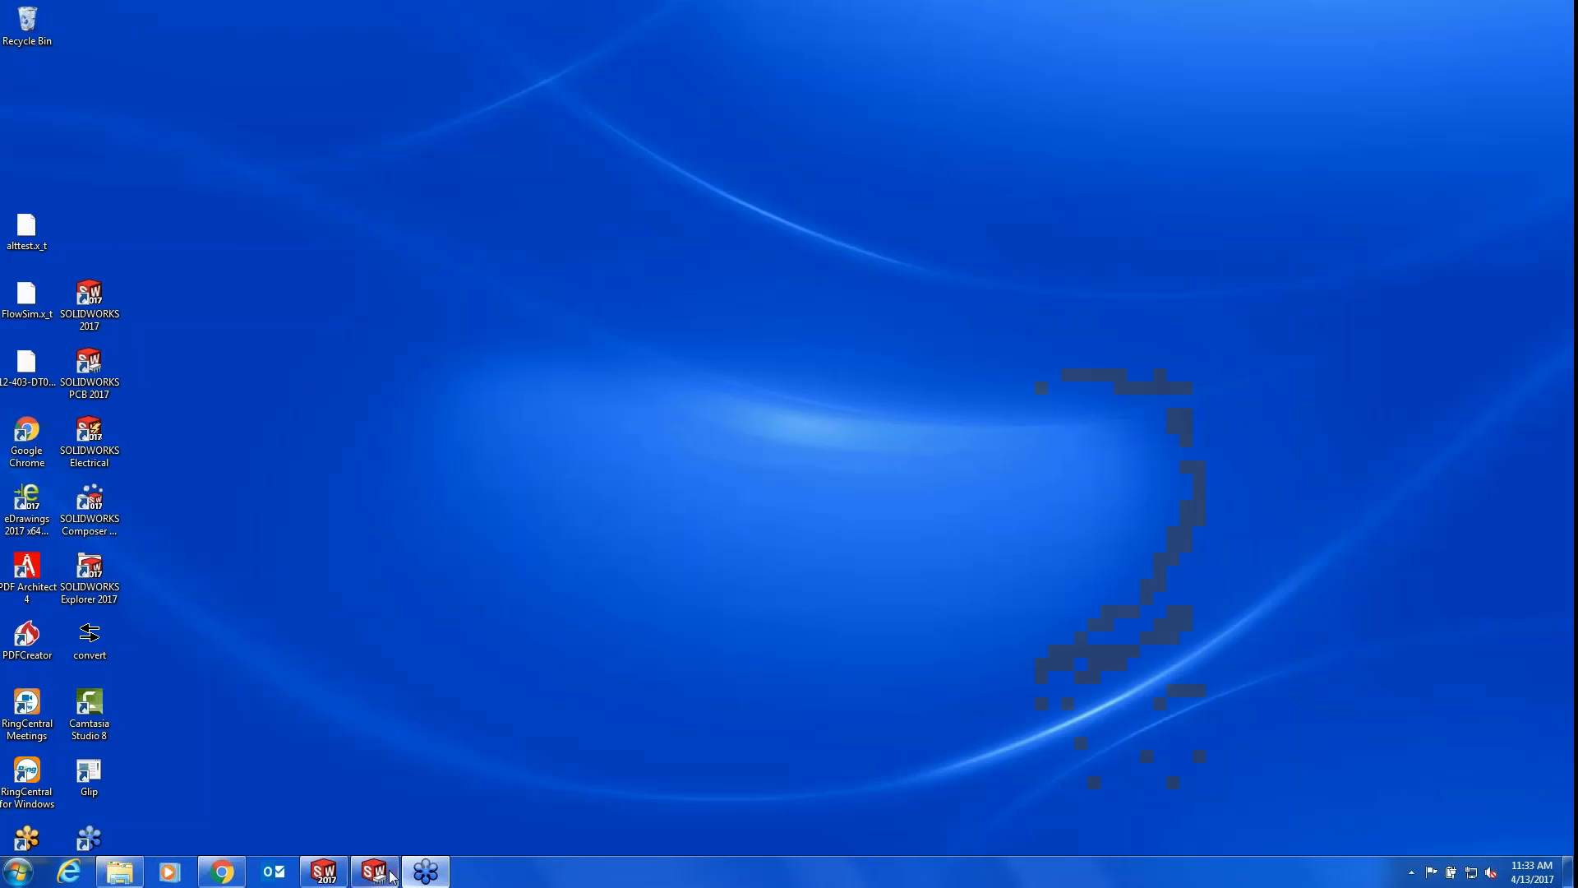
click(321, 874)
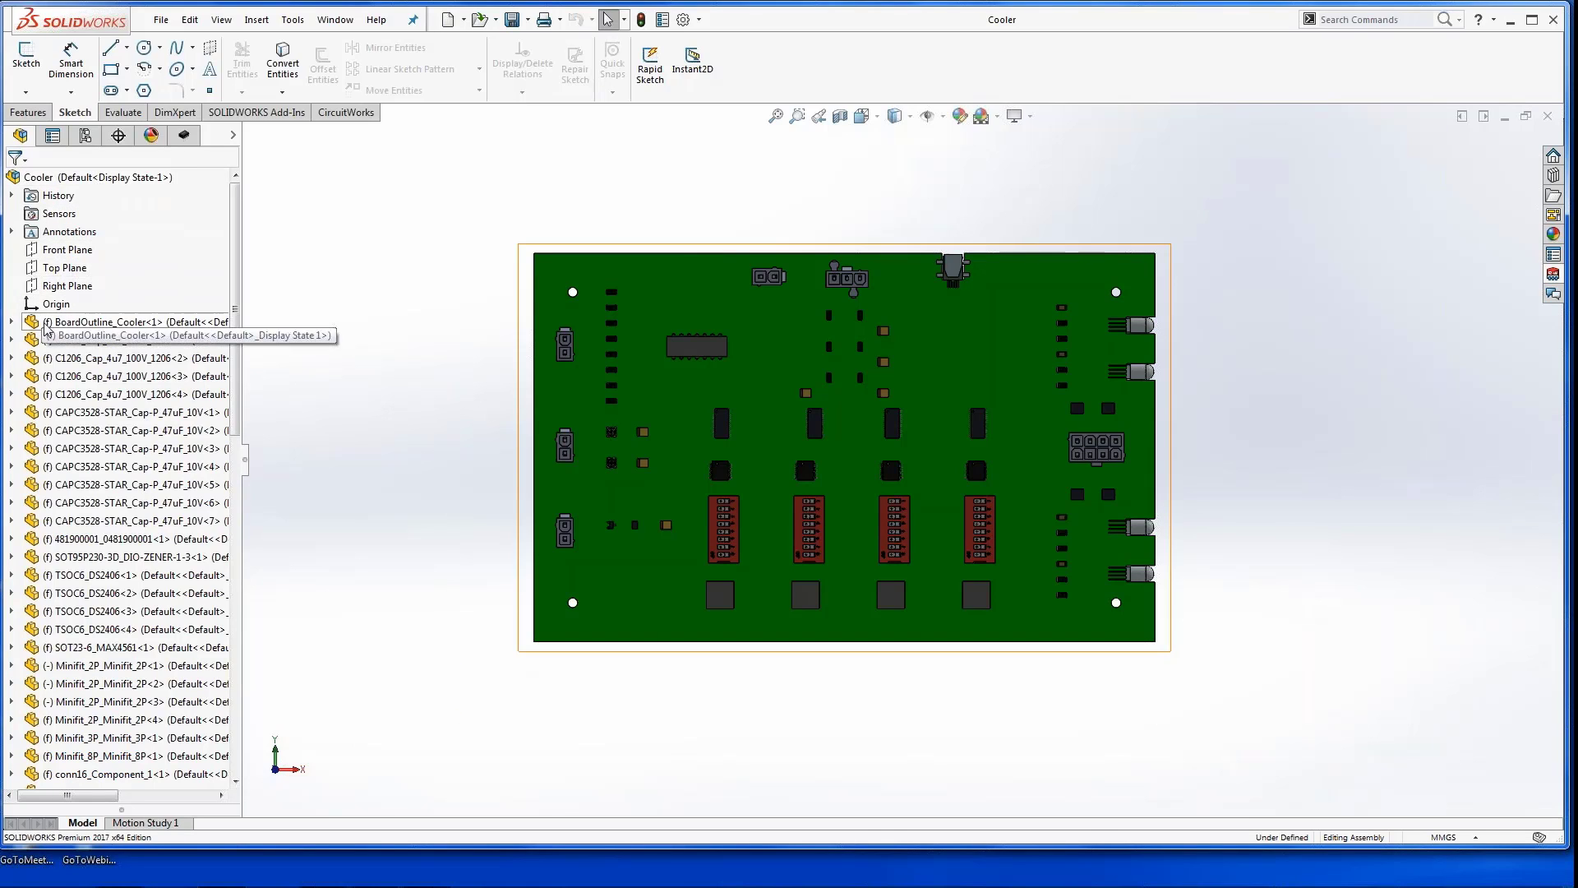
click(12, 322)
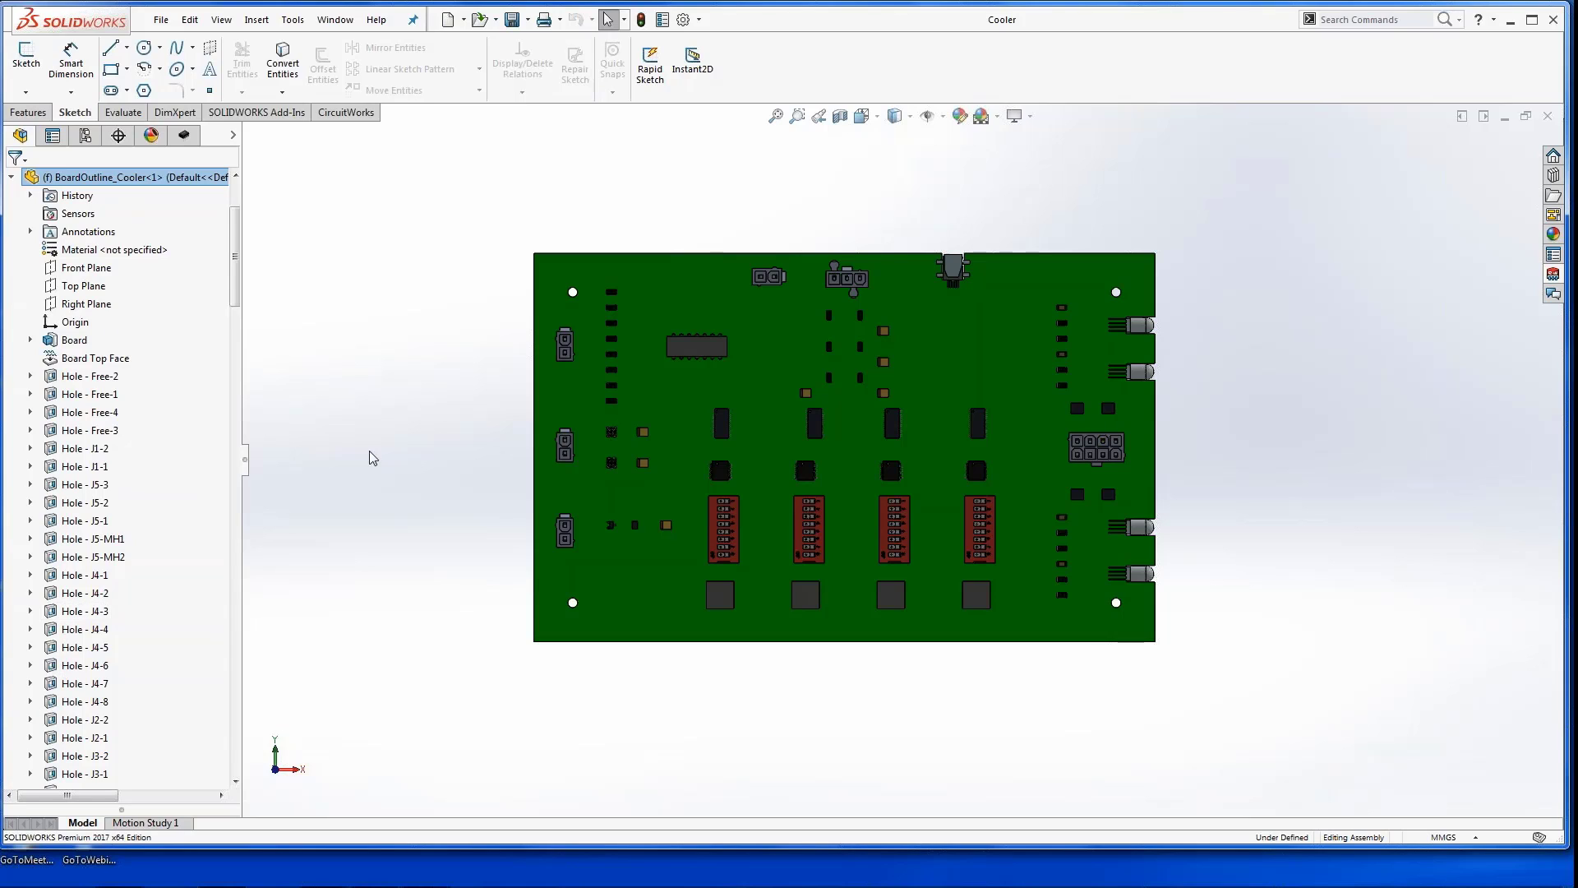
click(11, 177)
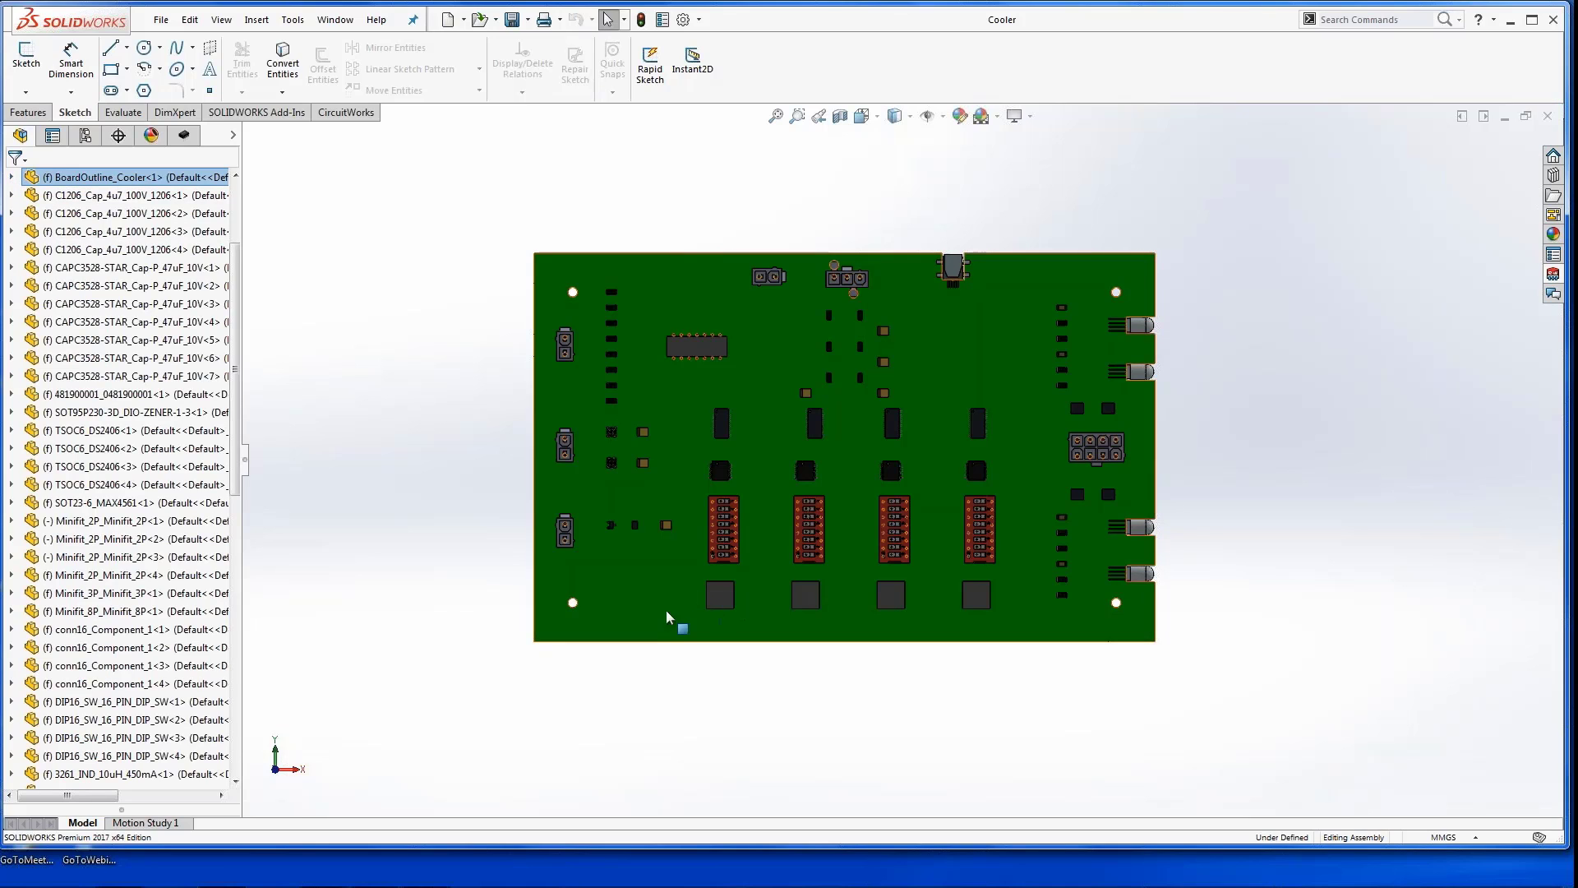
- Examine the board and its components in 3D at an angle, close up and from the front, and review the board part's features again
middle_drag(622, 653, 610, 581)
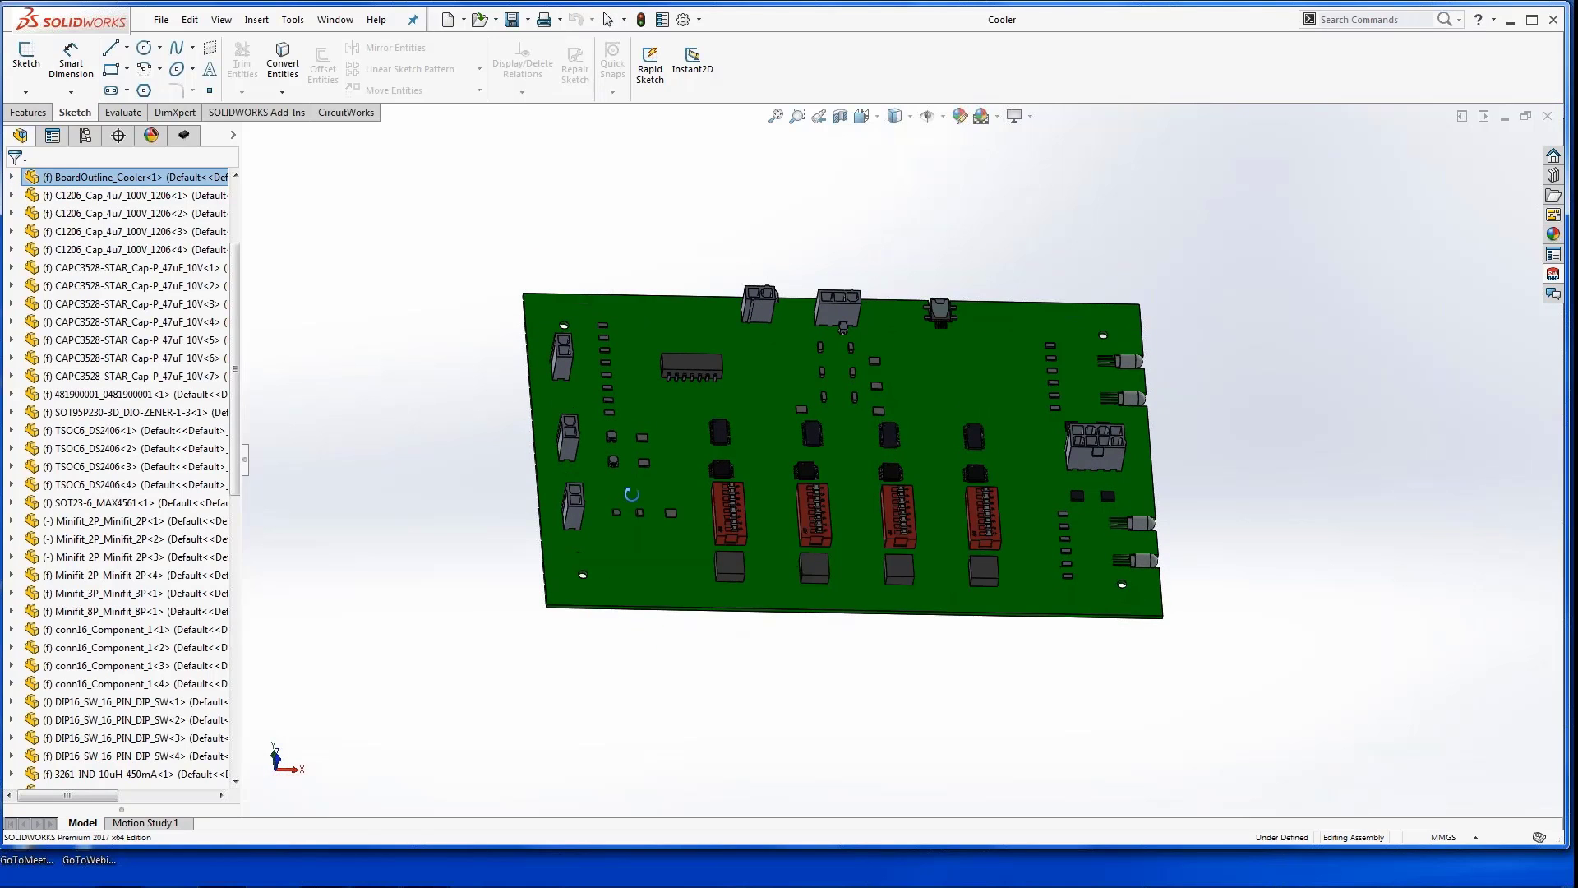
scroll(619, 483, up, 4)
scroll(652, 528, down, 4)
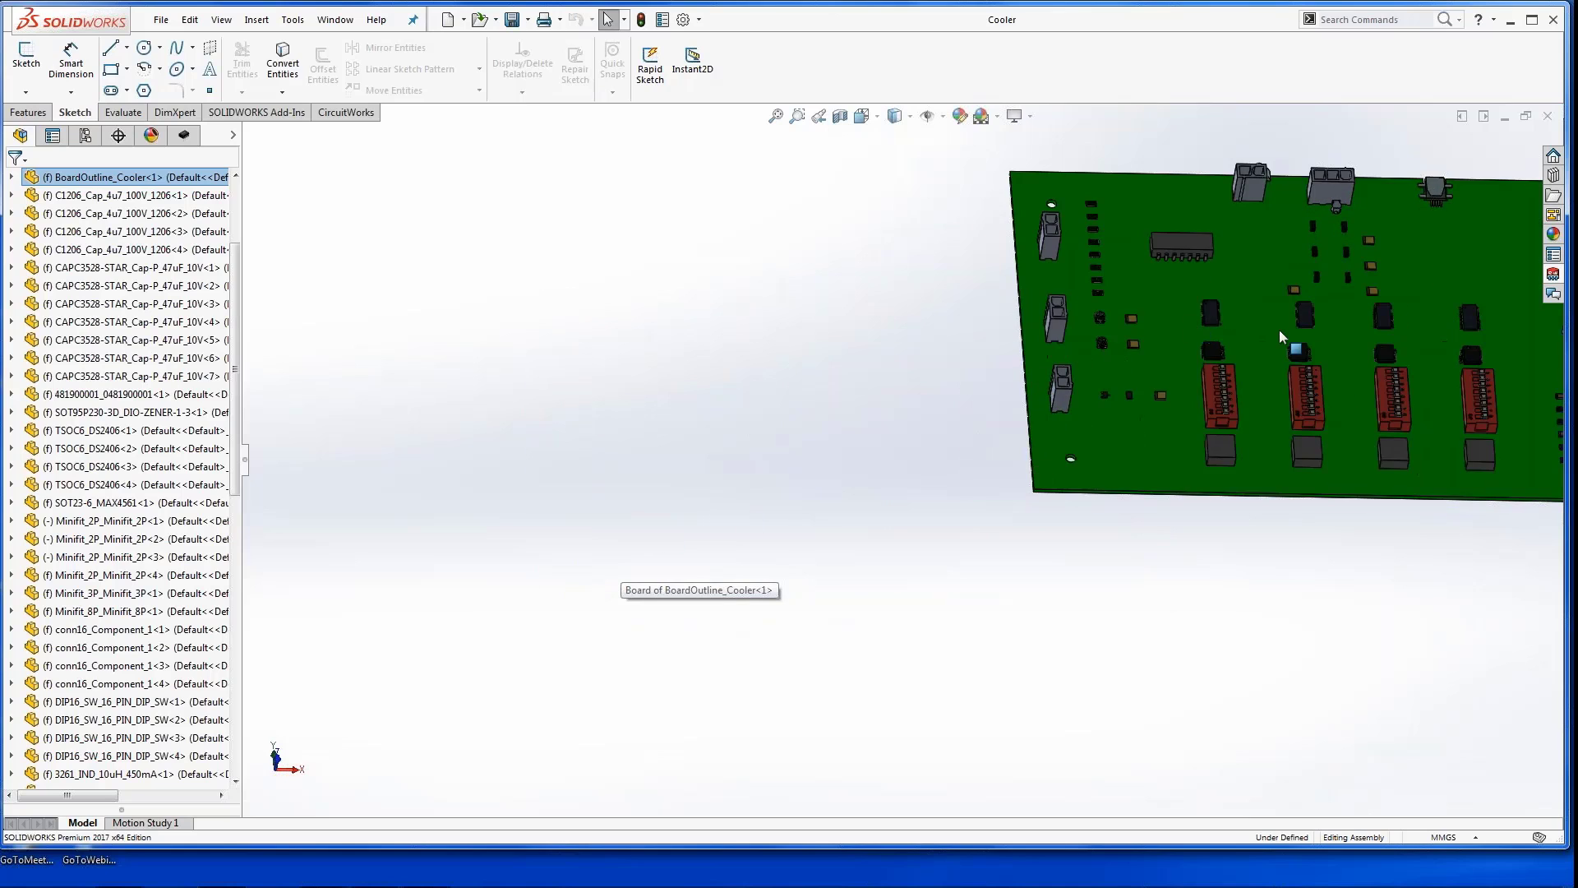
scroll(1356, 333, up, 4)
scroll(920, 480, down, 2)
scroll(750, 492, down, 7)
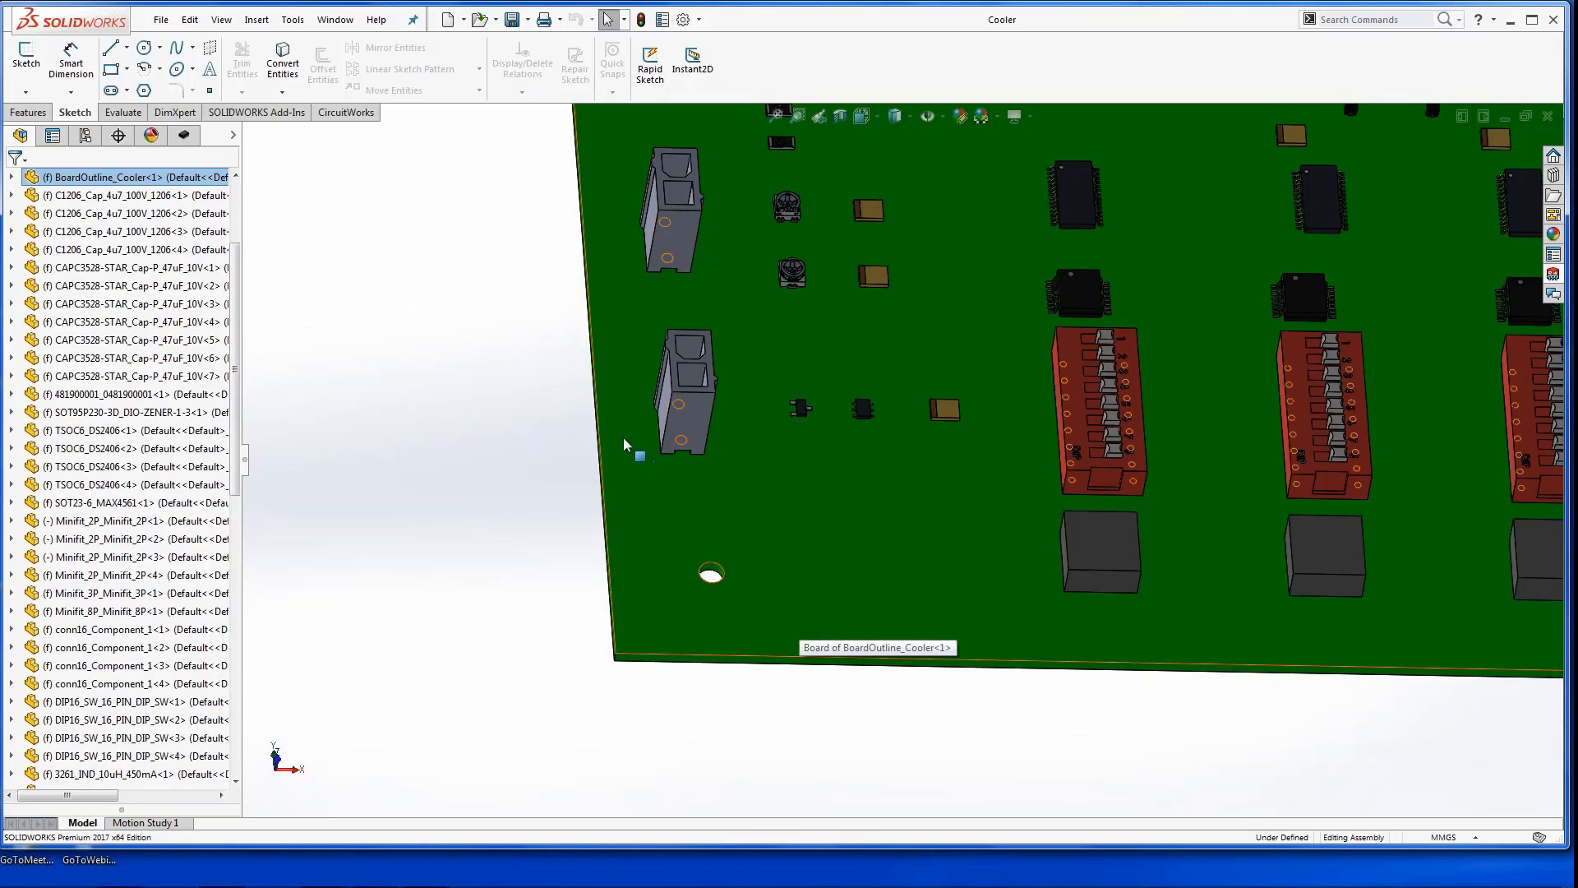
scroll(959, 432, up, 6)
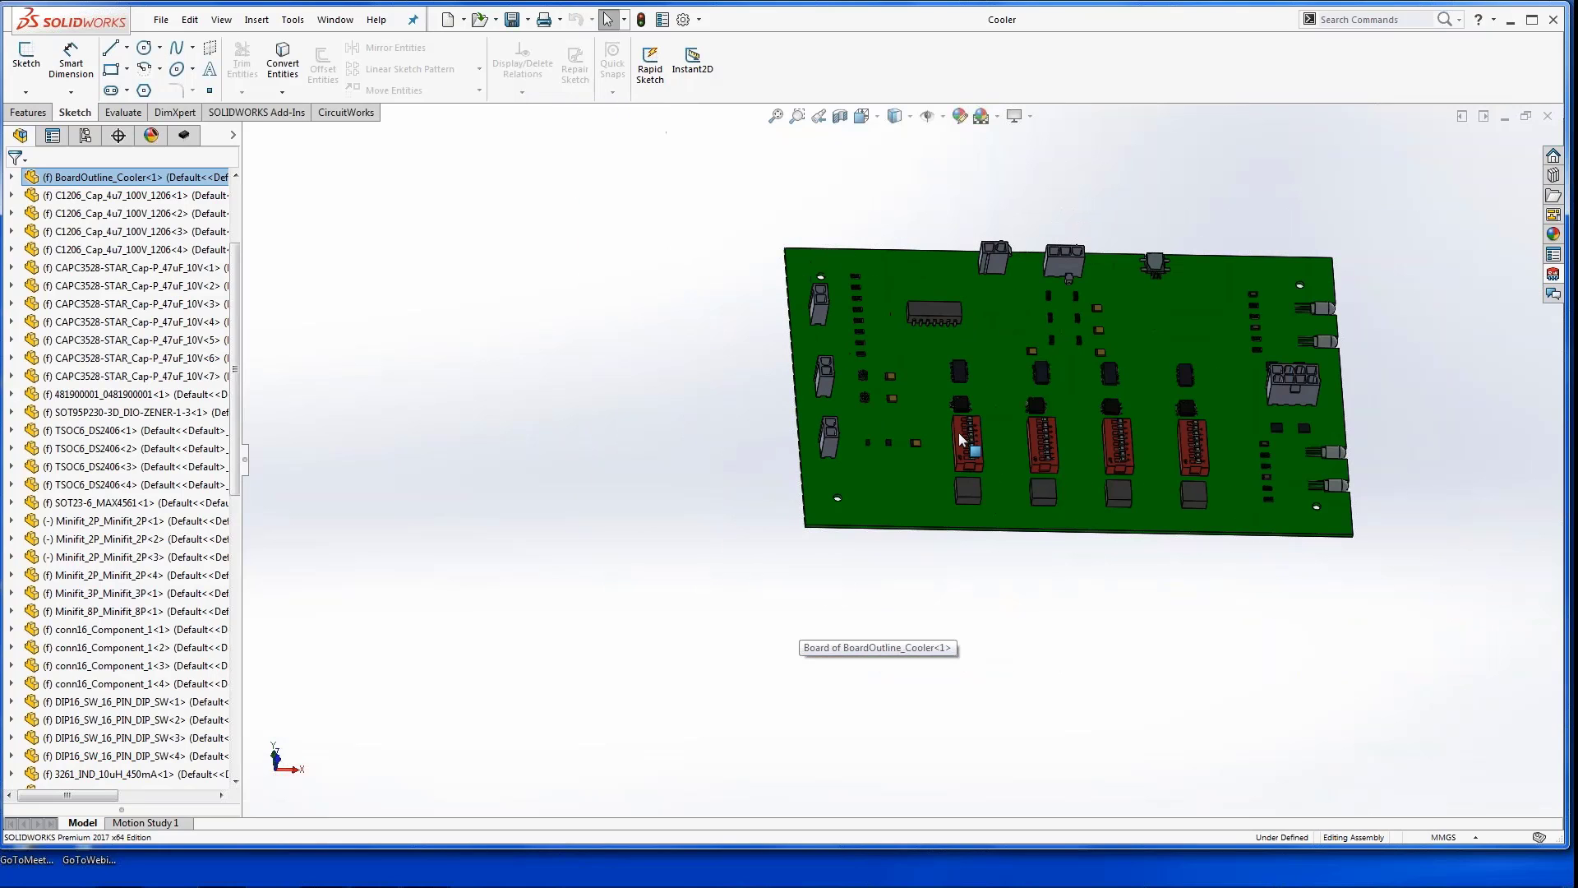
key(ctrl+1)
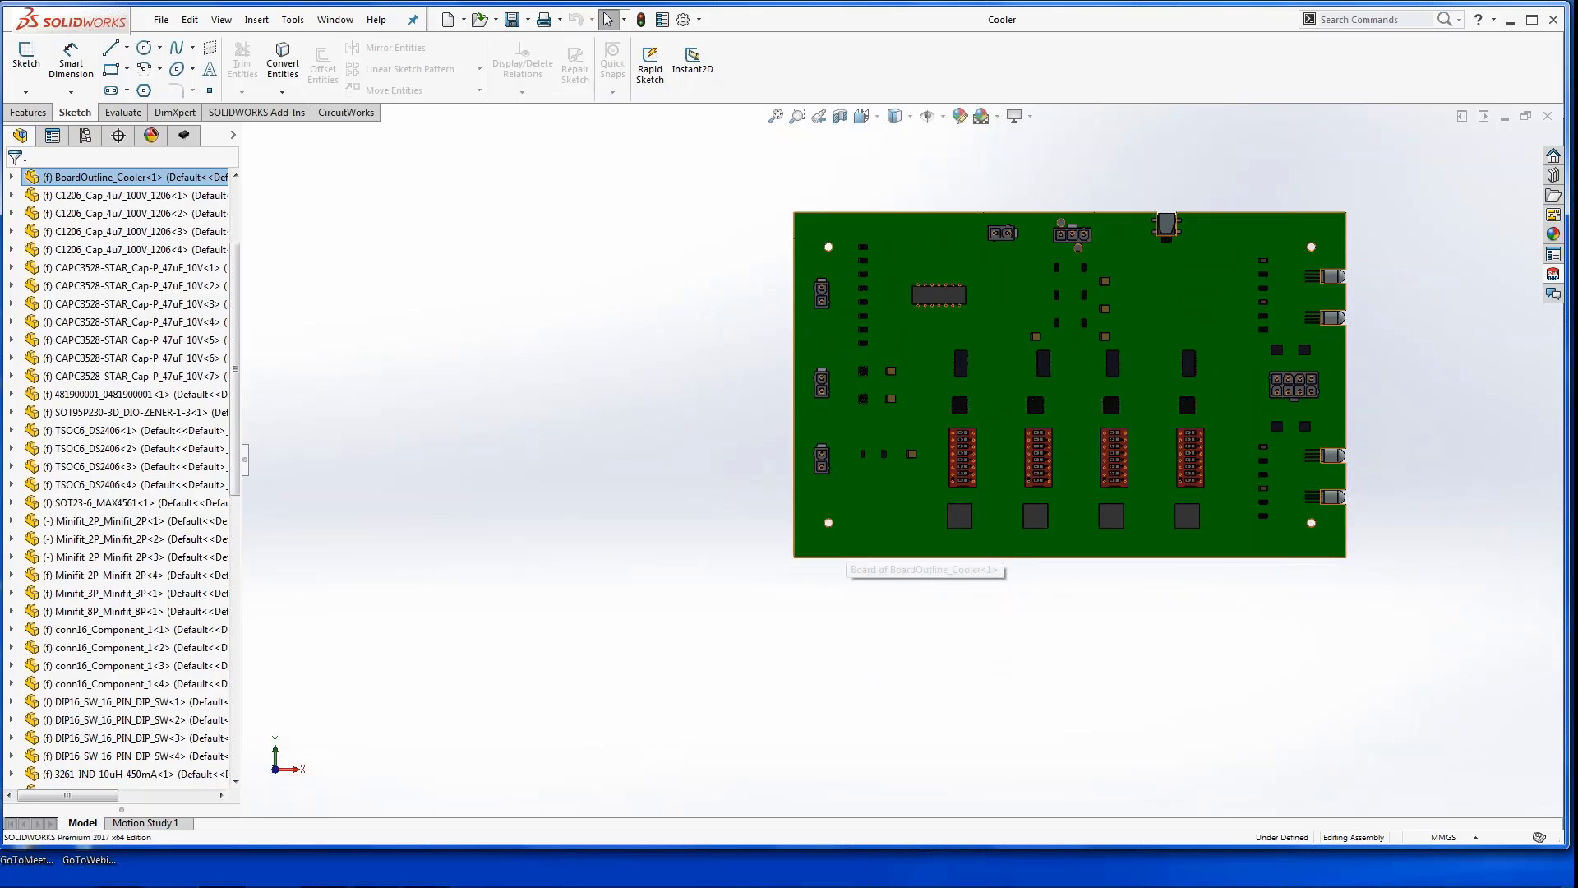
scroll(840, 376, down, 5)
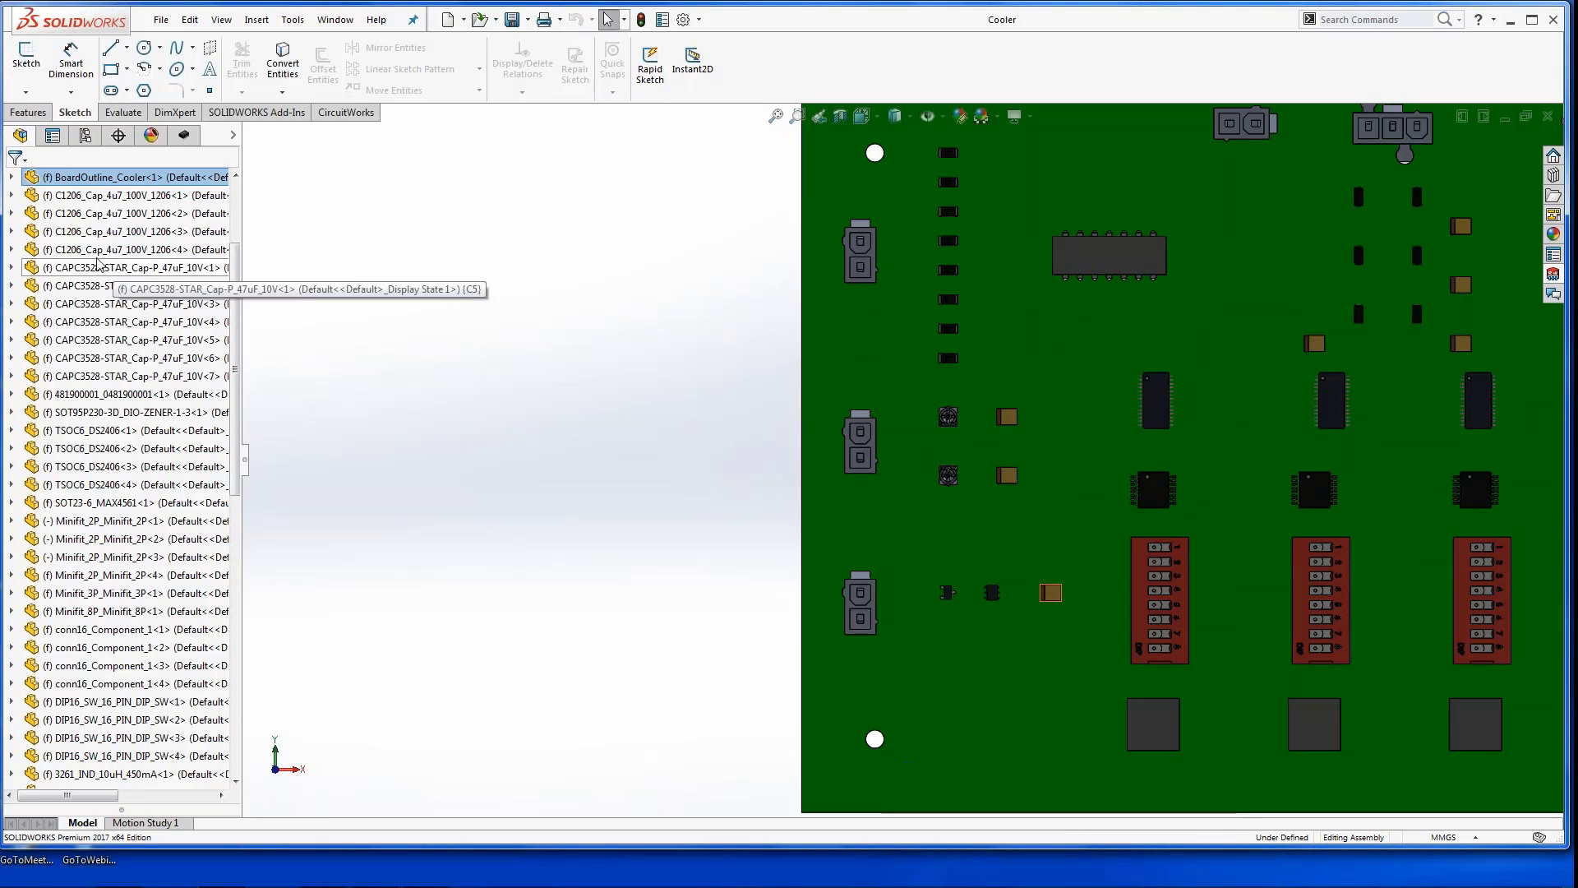
click(11, 178)
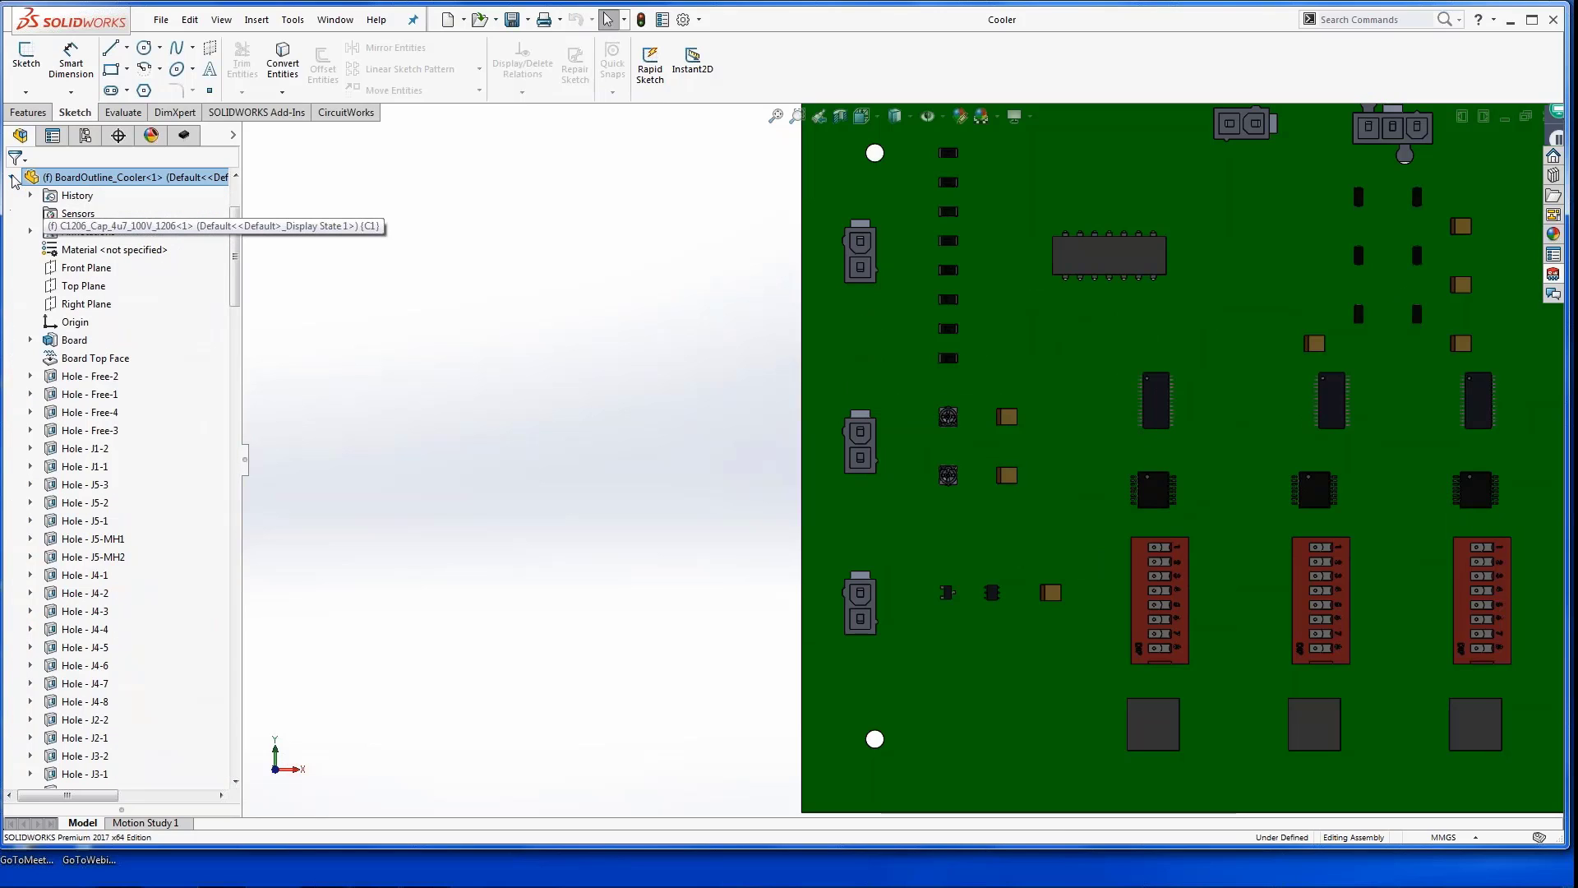
click(12, 177)
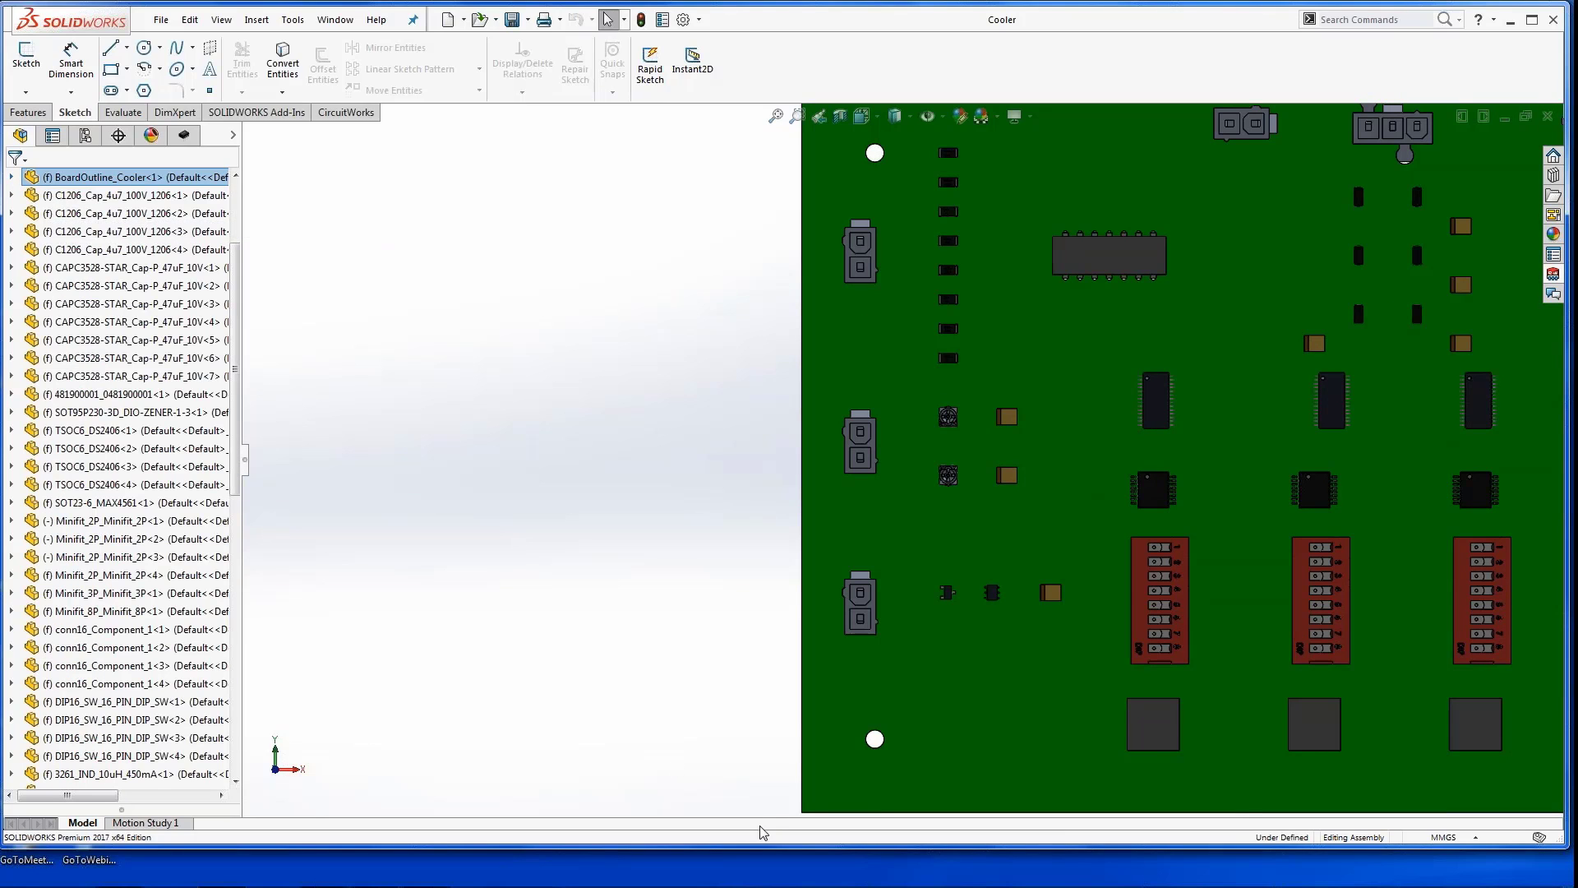
scroll(1069, 698, up, 3)
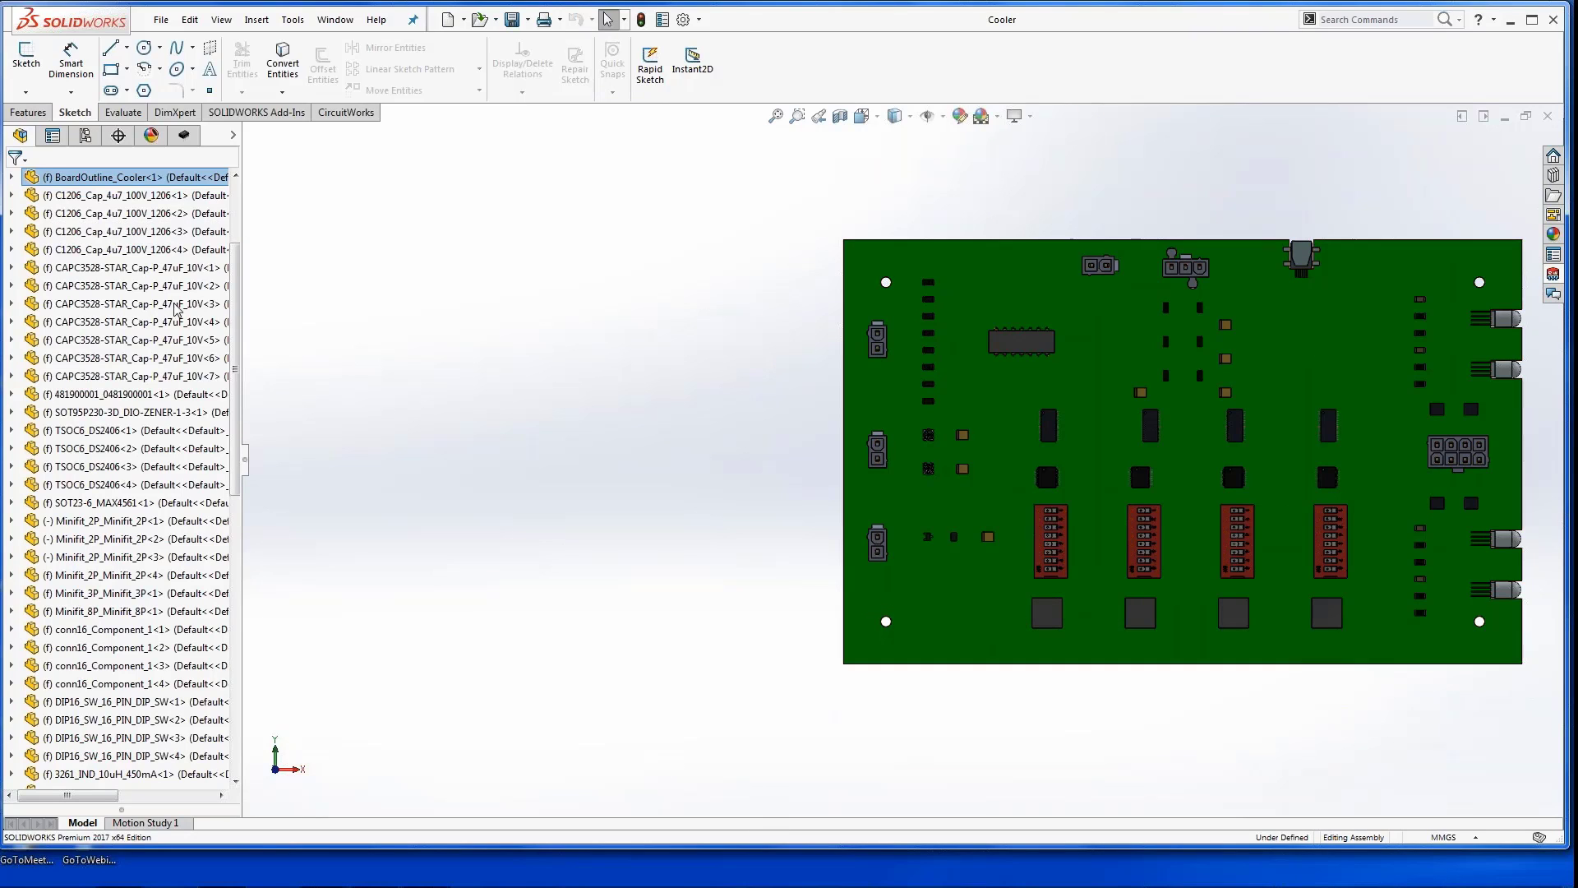
- Open Sketch1 under the Board feature of BoardOutline_Cooler for editing in the assembly
click(12, 177)
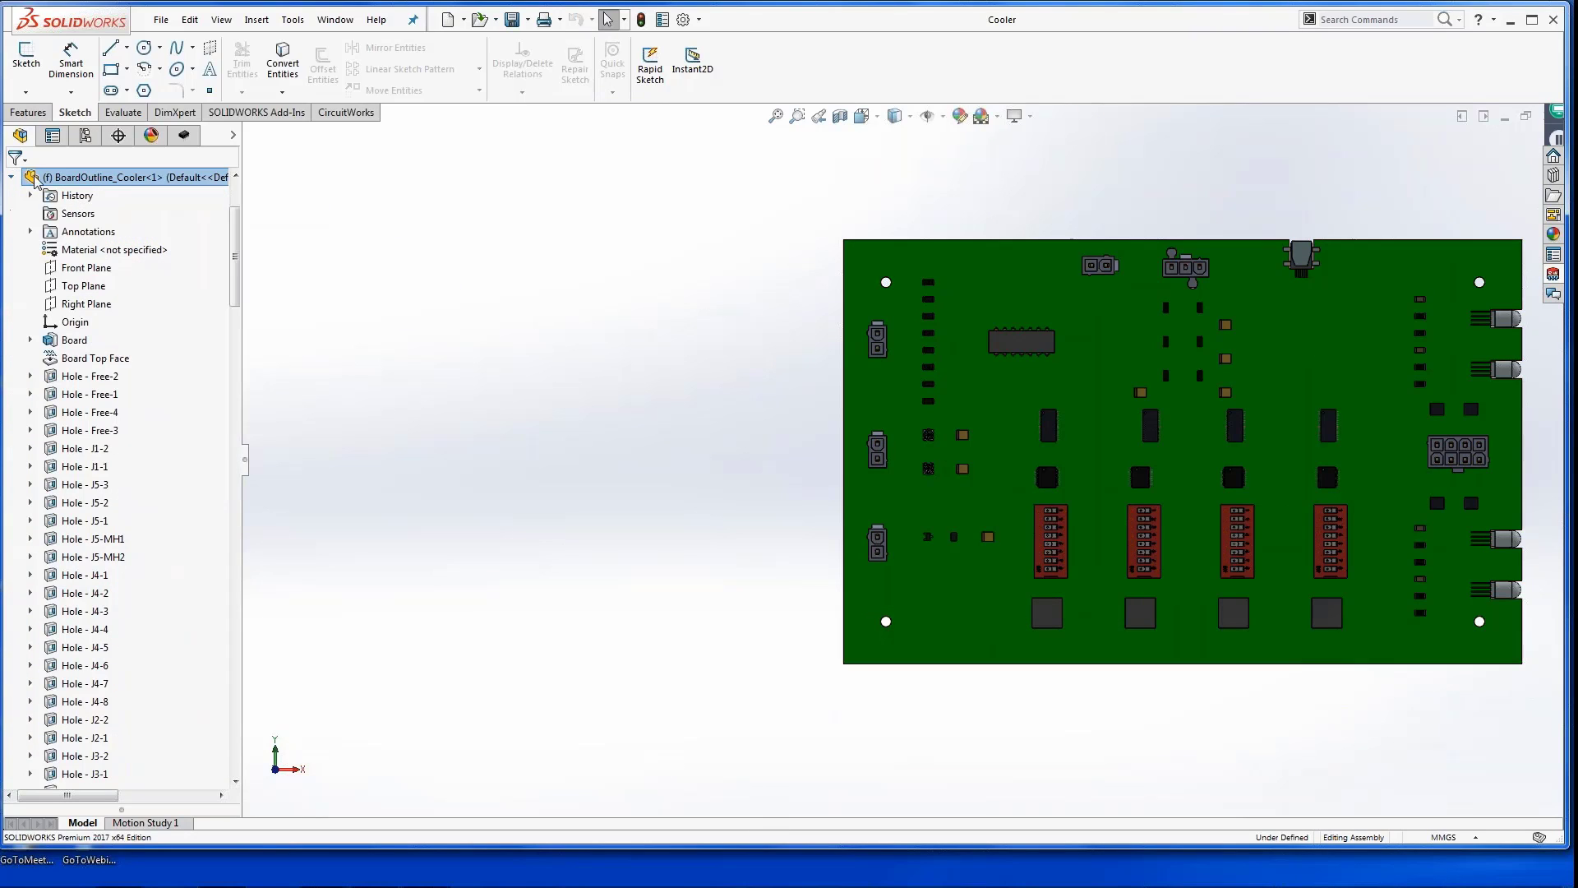
click(31, 339)
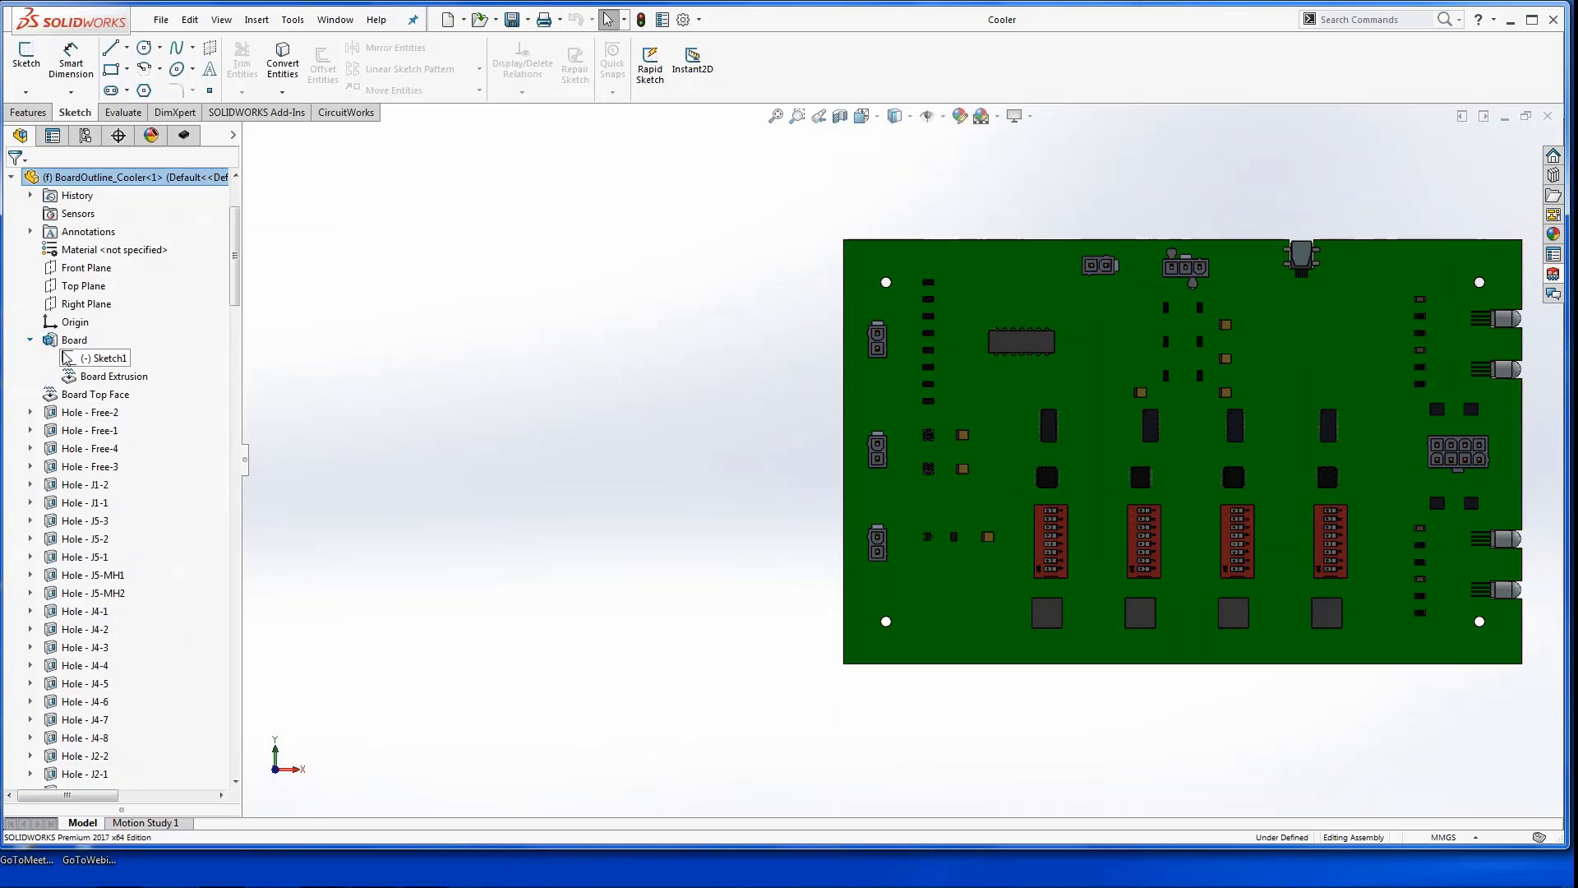
click(103, 358)
click(80, 304)
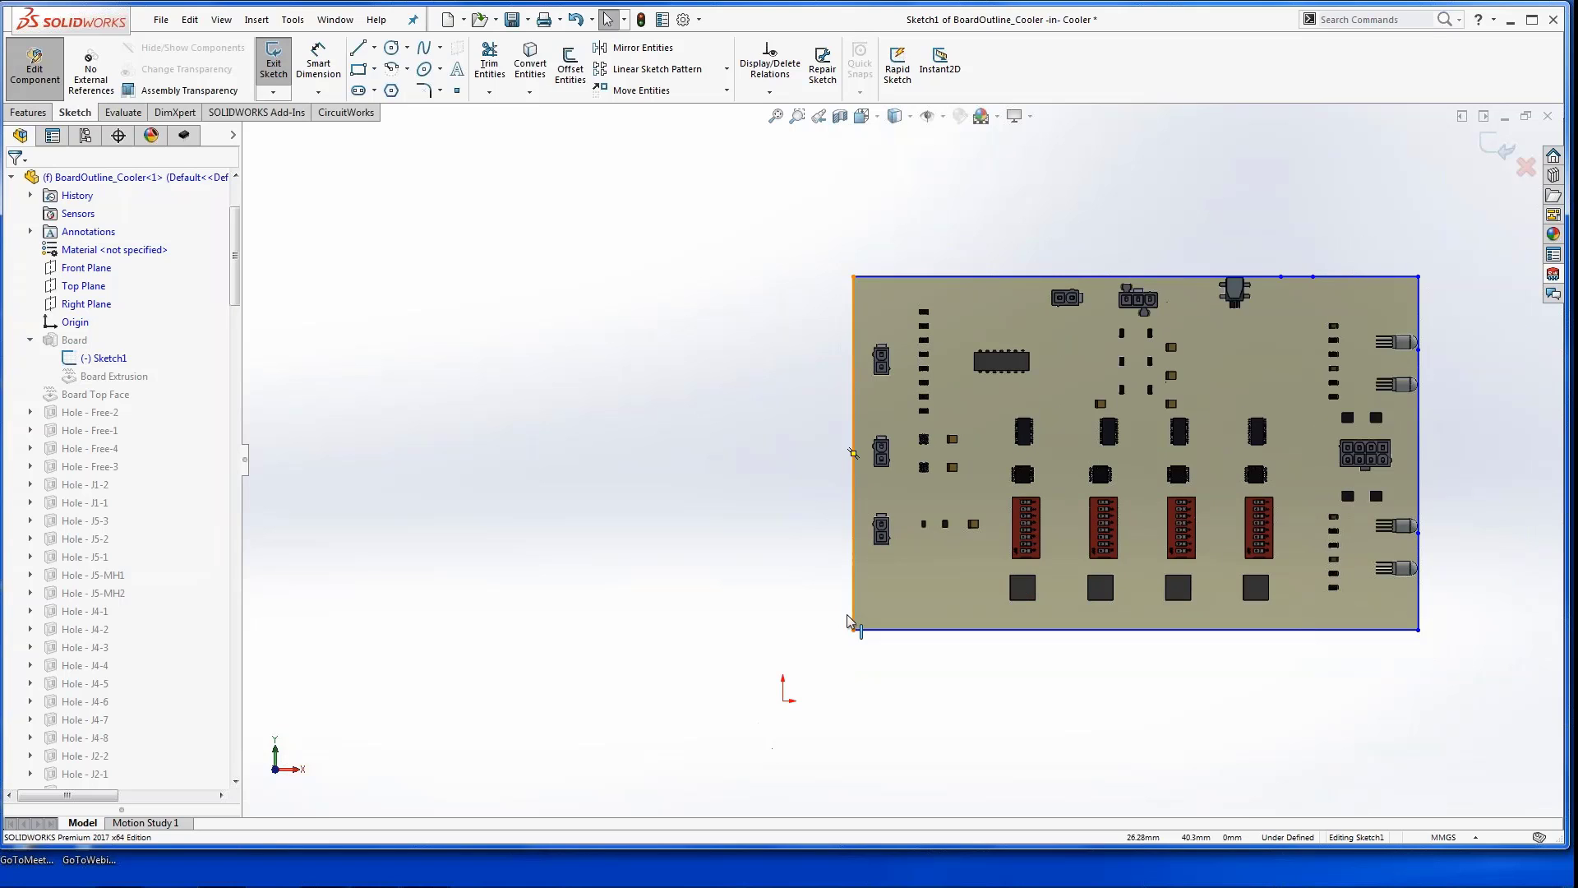
- Widen the board outline by moving its left edge outward, and exit the sketch
scroll(855, 600, down, 3)
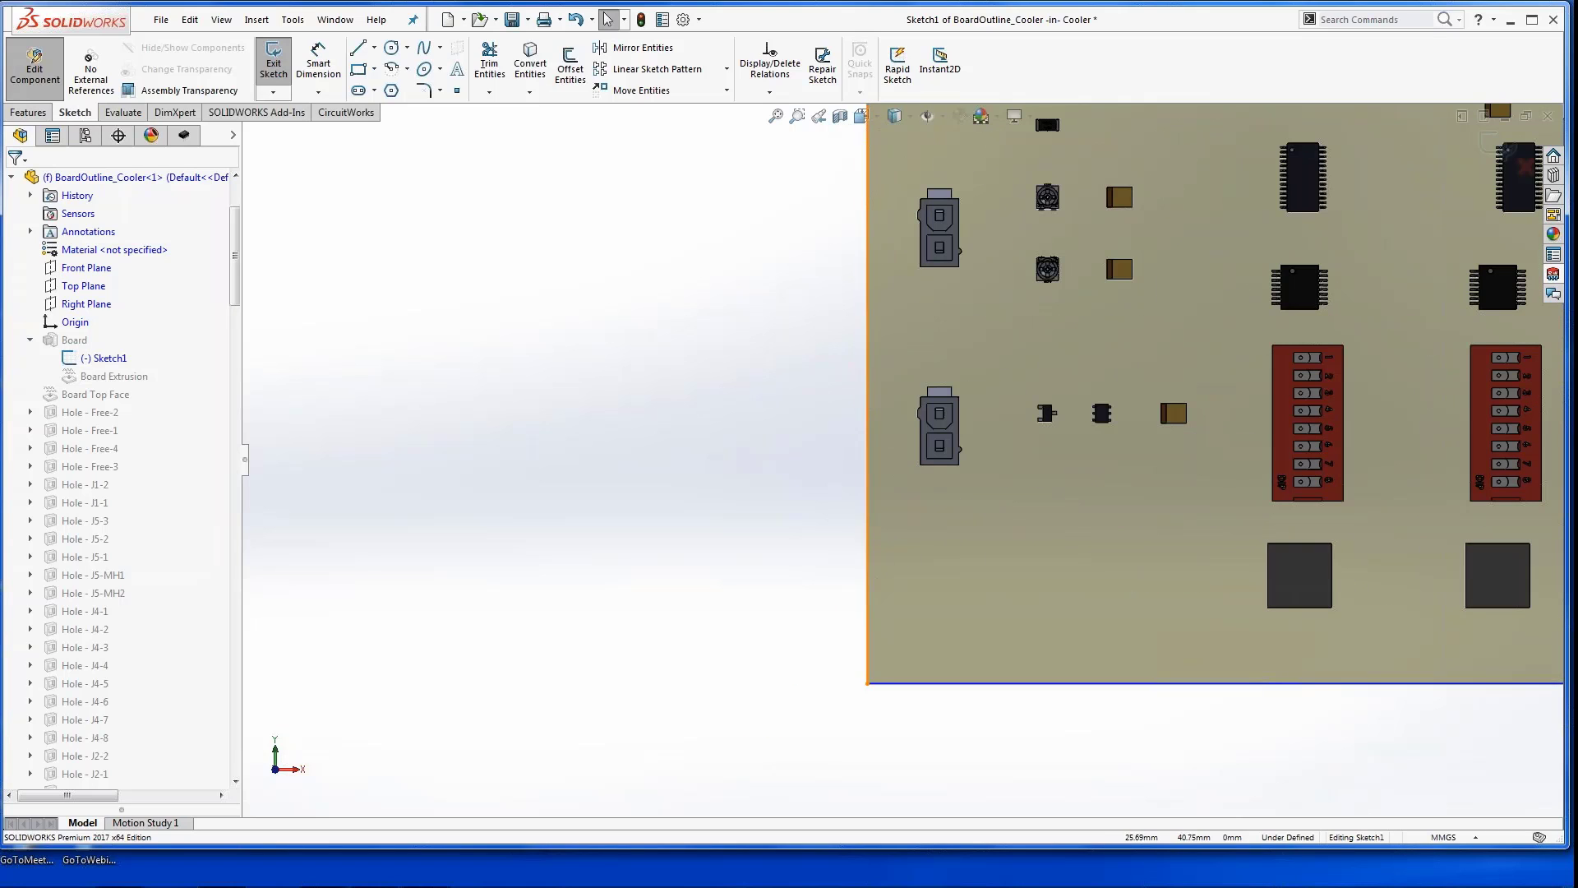
mouse_move(870, 579)
mouse_down()
mouse_move(770, 574)
mouse_move(826, 580)
mouse_move(810, 579)
mouse_up()
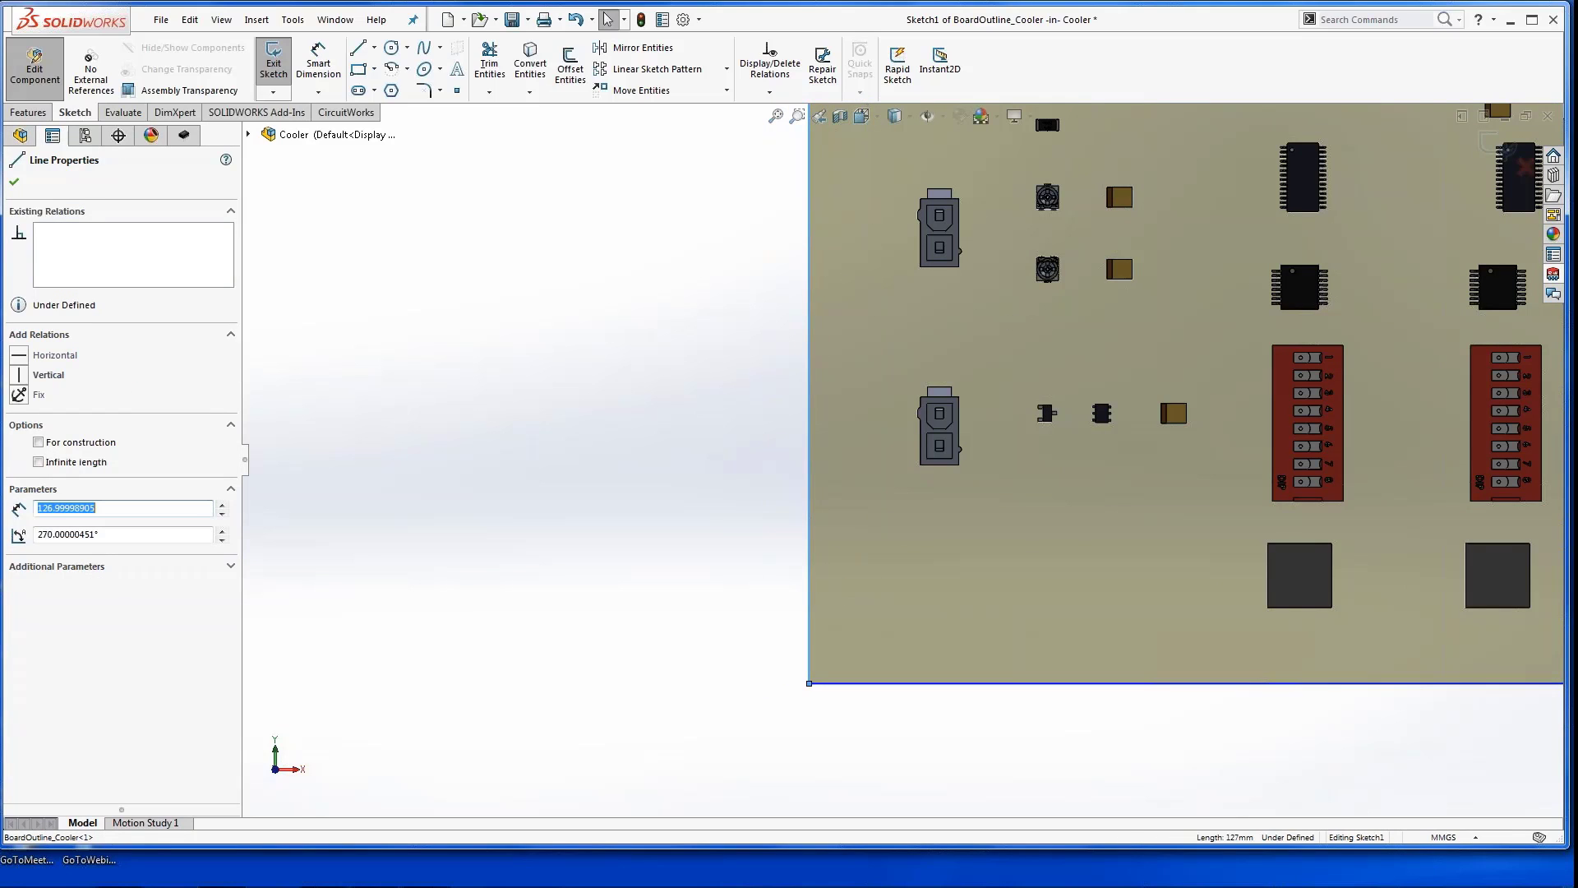
click(1503, 150)
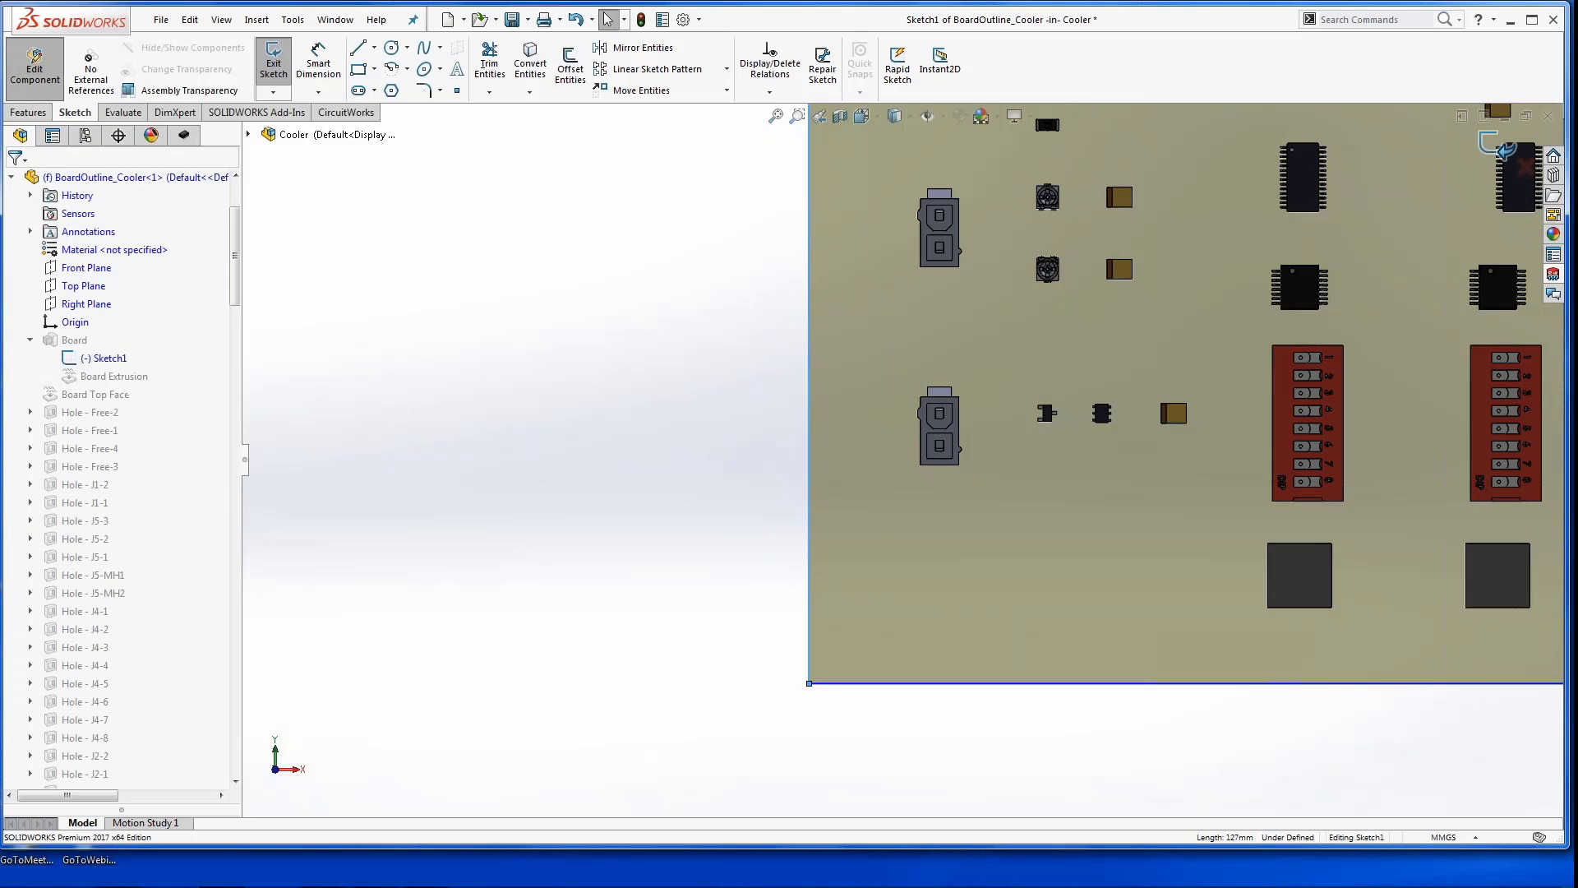
click(1506, 150)
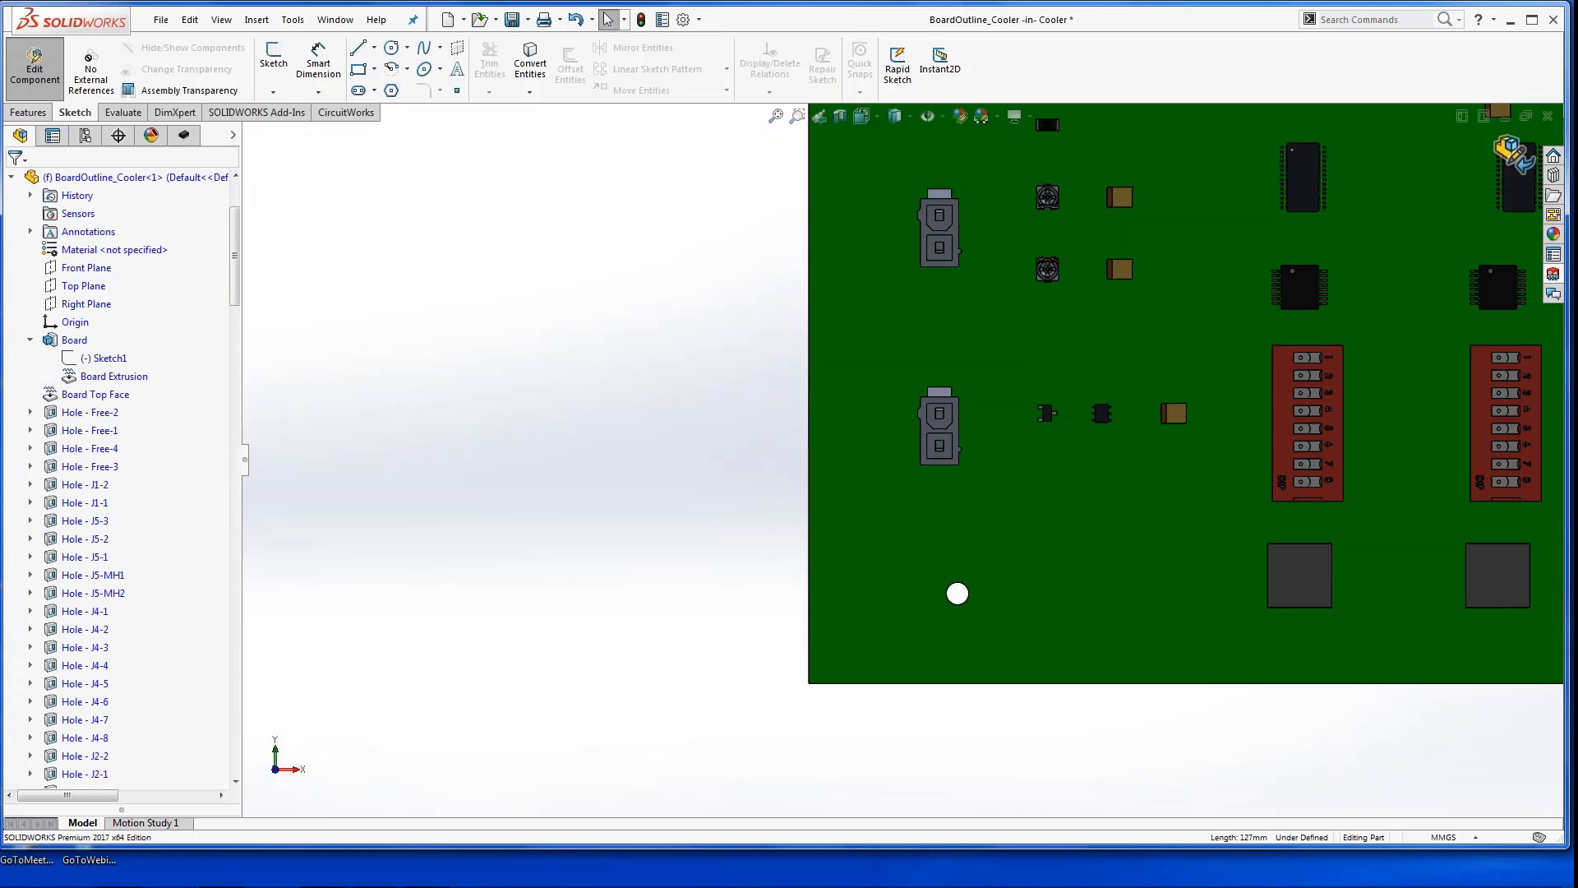
- Finish editing the BoardOutline_Cooler part, return to the Cooler assembly and collapse the part's feature list
click(1510, 151)
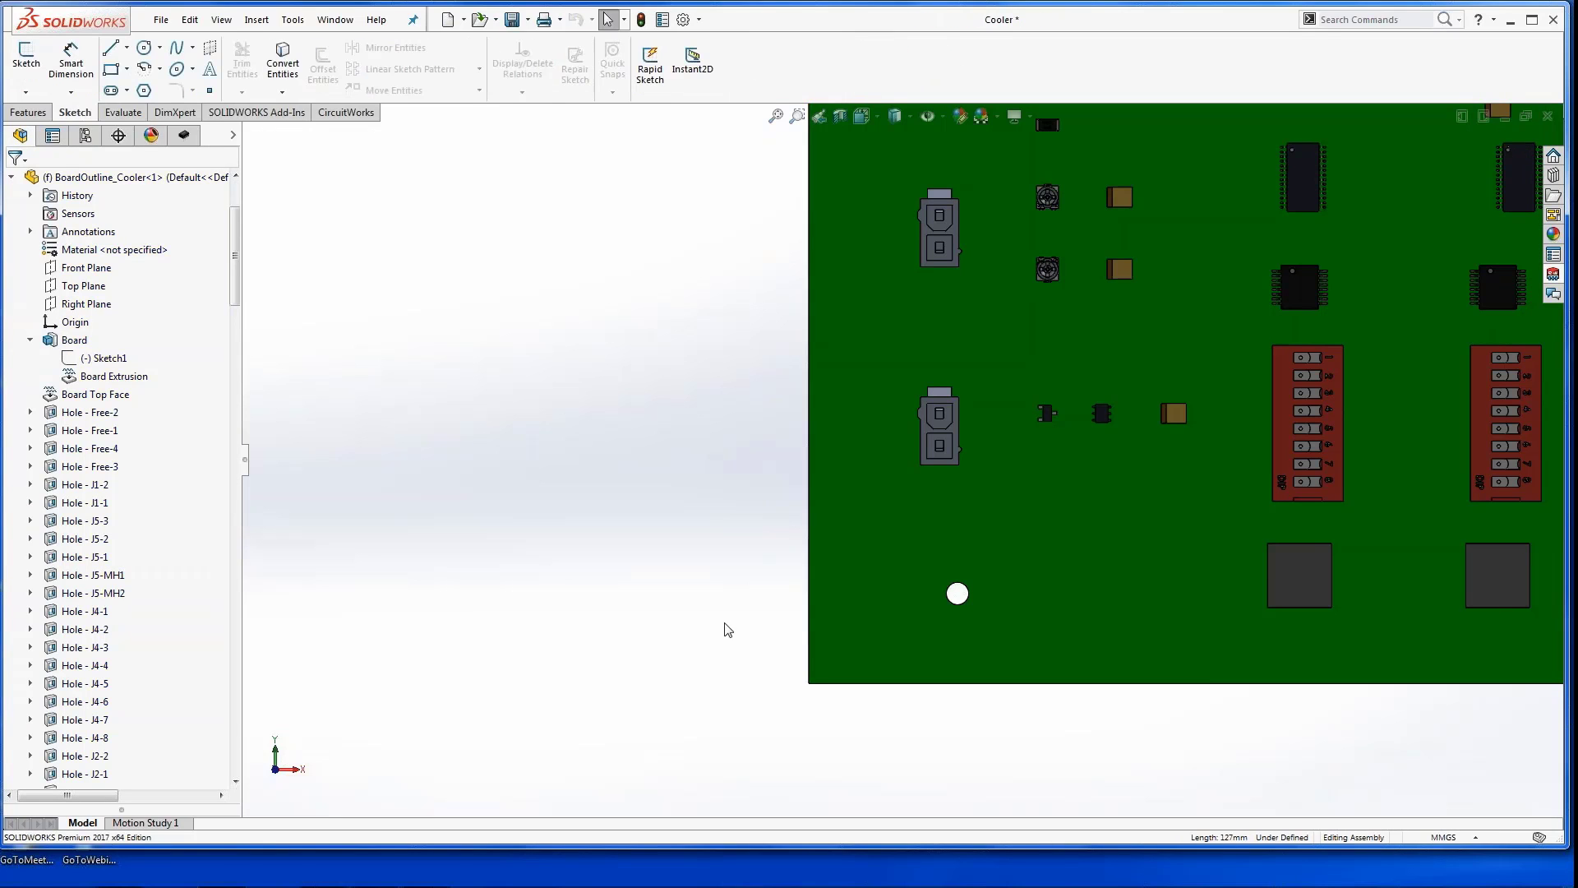
scroll(962, 320, up, 4)
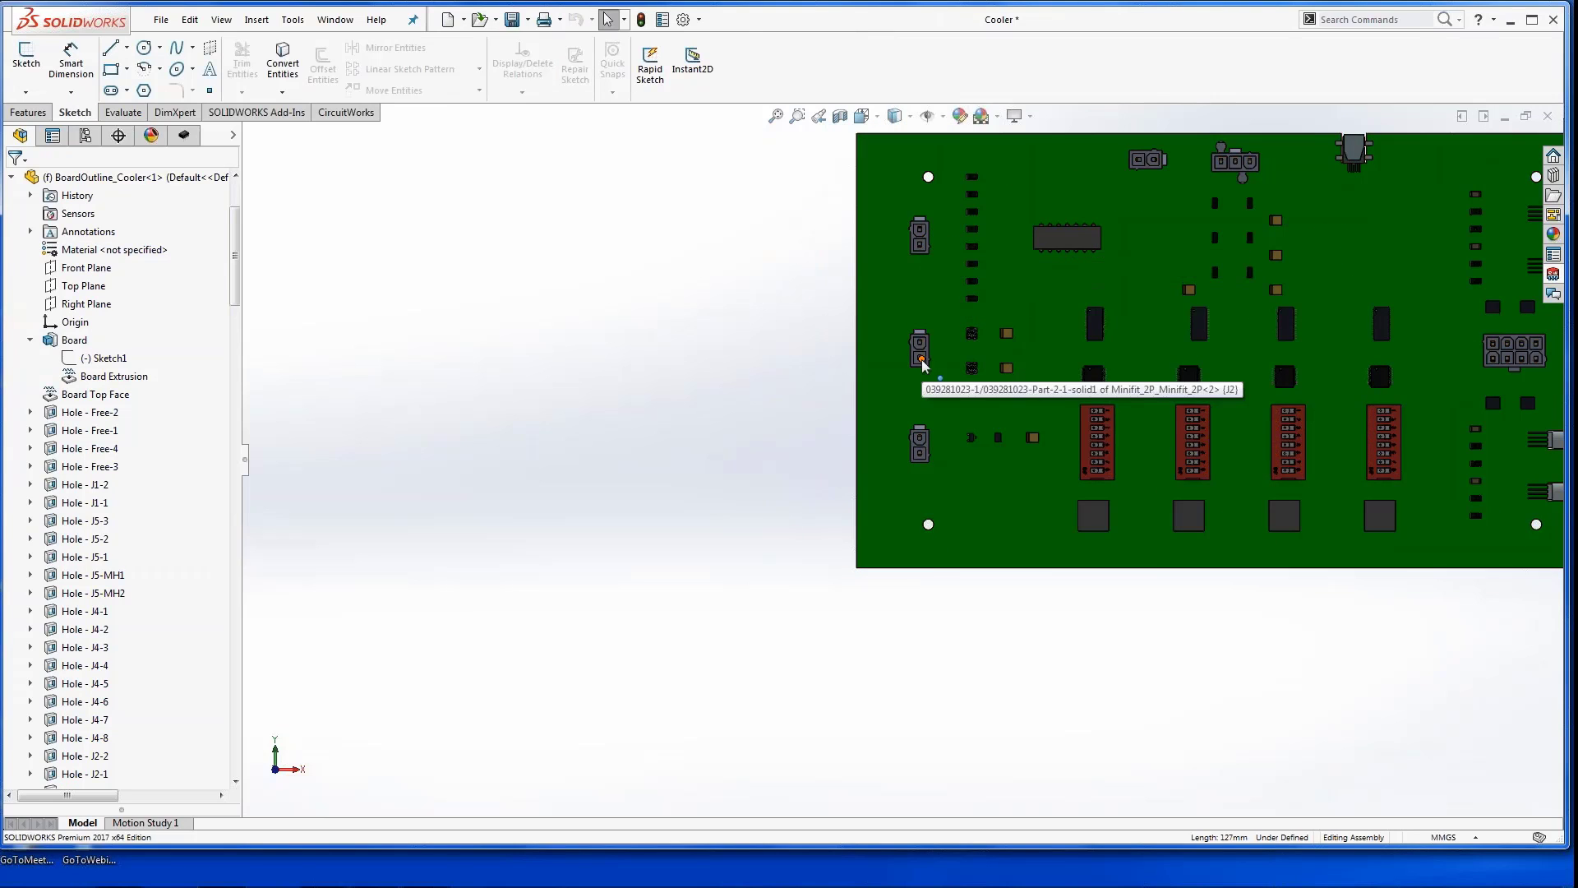
click(10, 176)
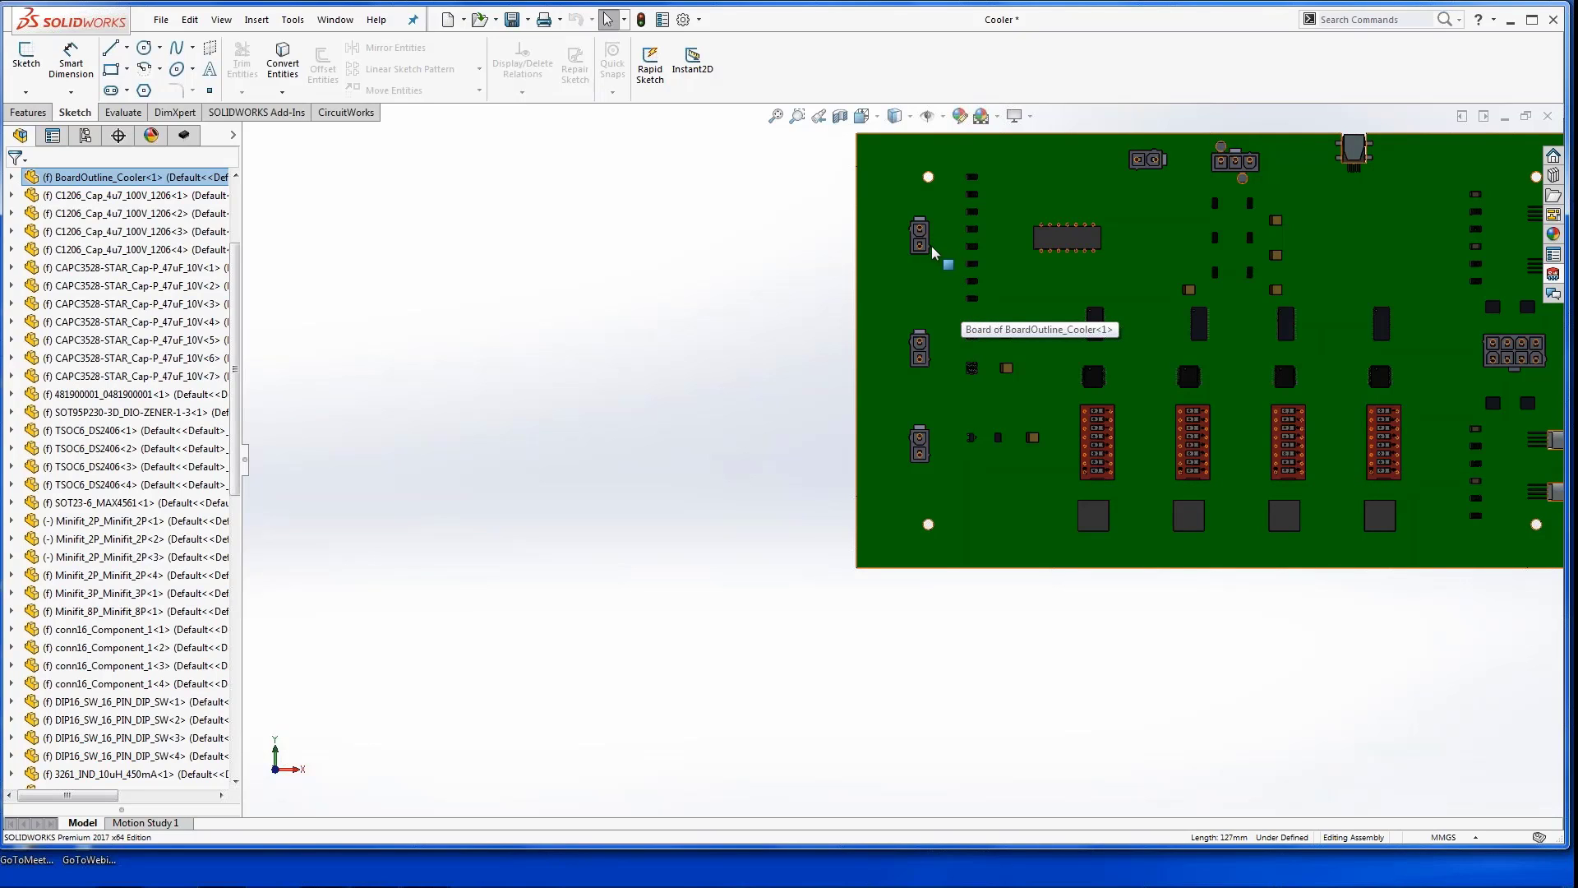
- Move the upper two Minifit_2P connectors, J1 and J2, toward the board's left edge, placing J2 just below J1
scroll(951, 218, up, 3)
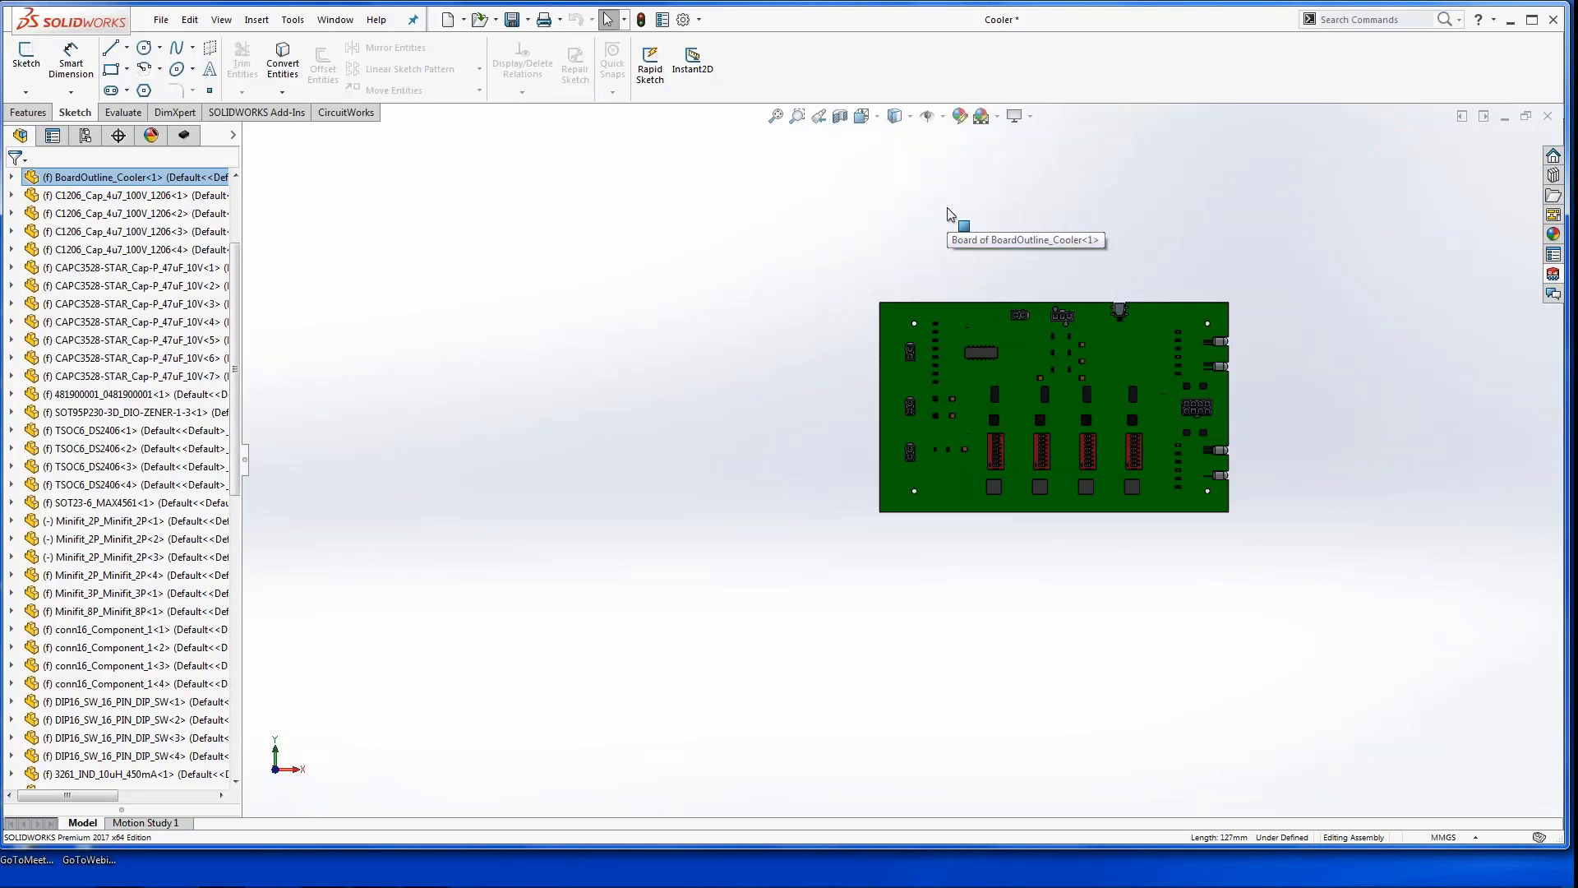
scroll(854, 249, down, 5)
scroll(852, 213, up, 2)
scroll(848, 178, down, 5)
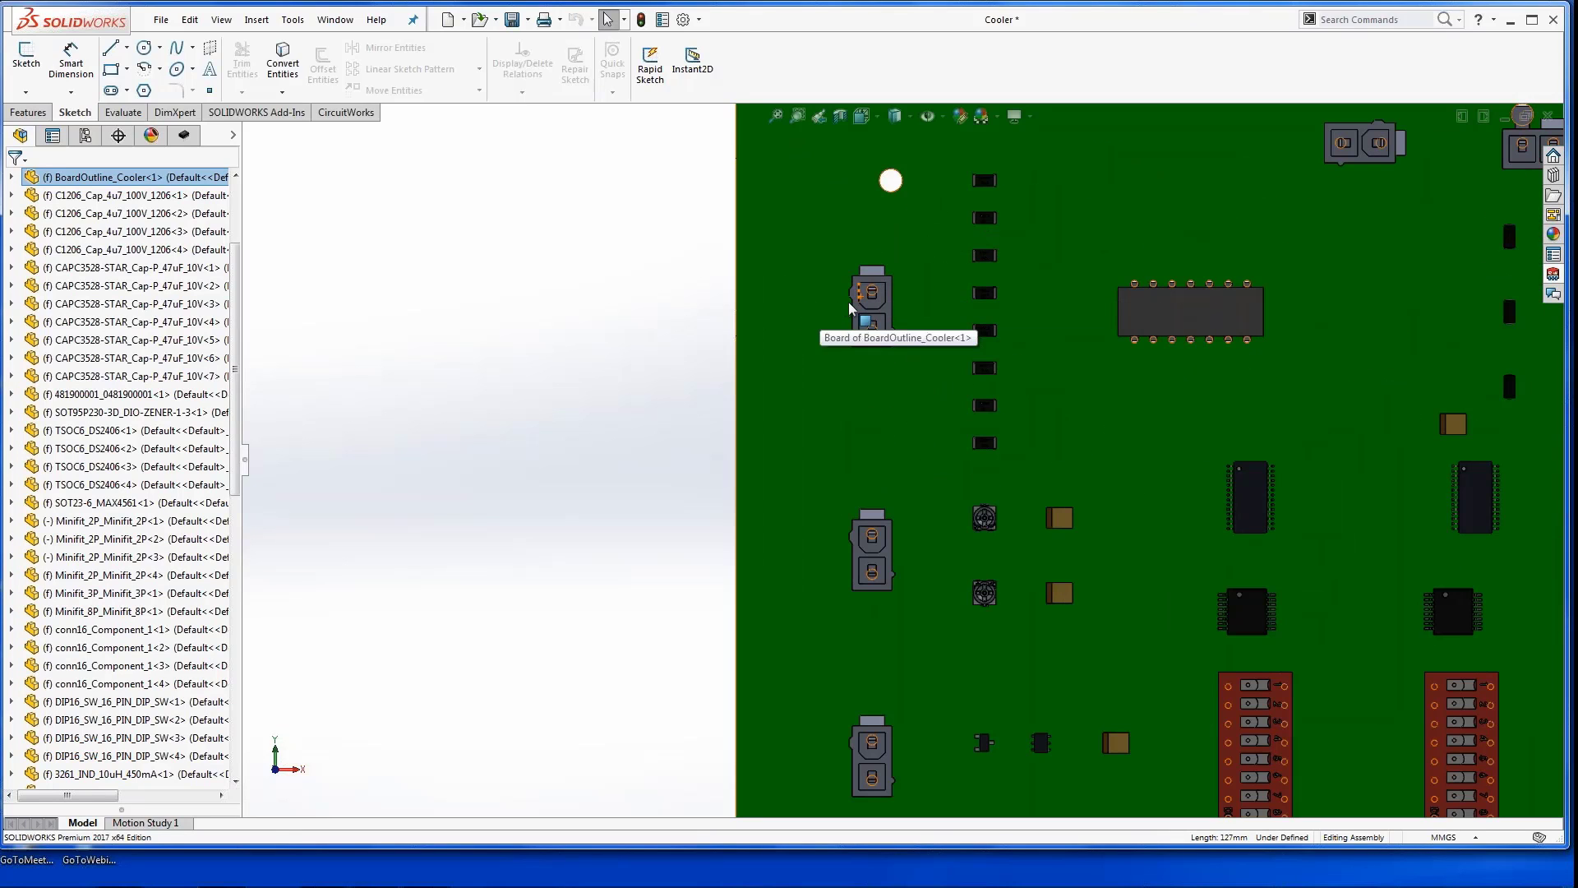
drag(860, 321, 764, 278)
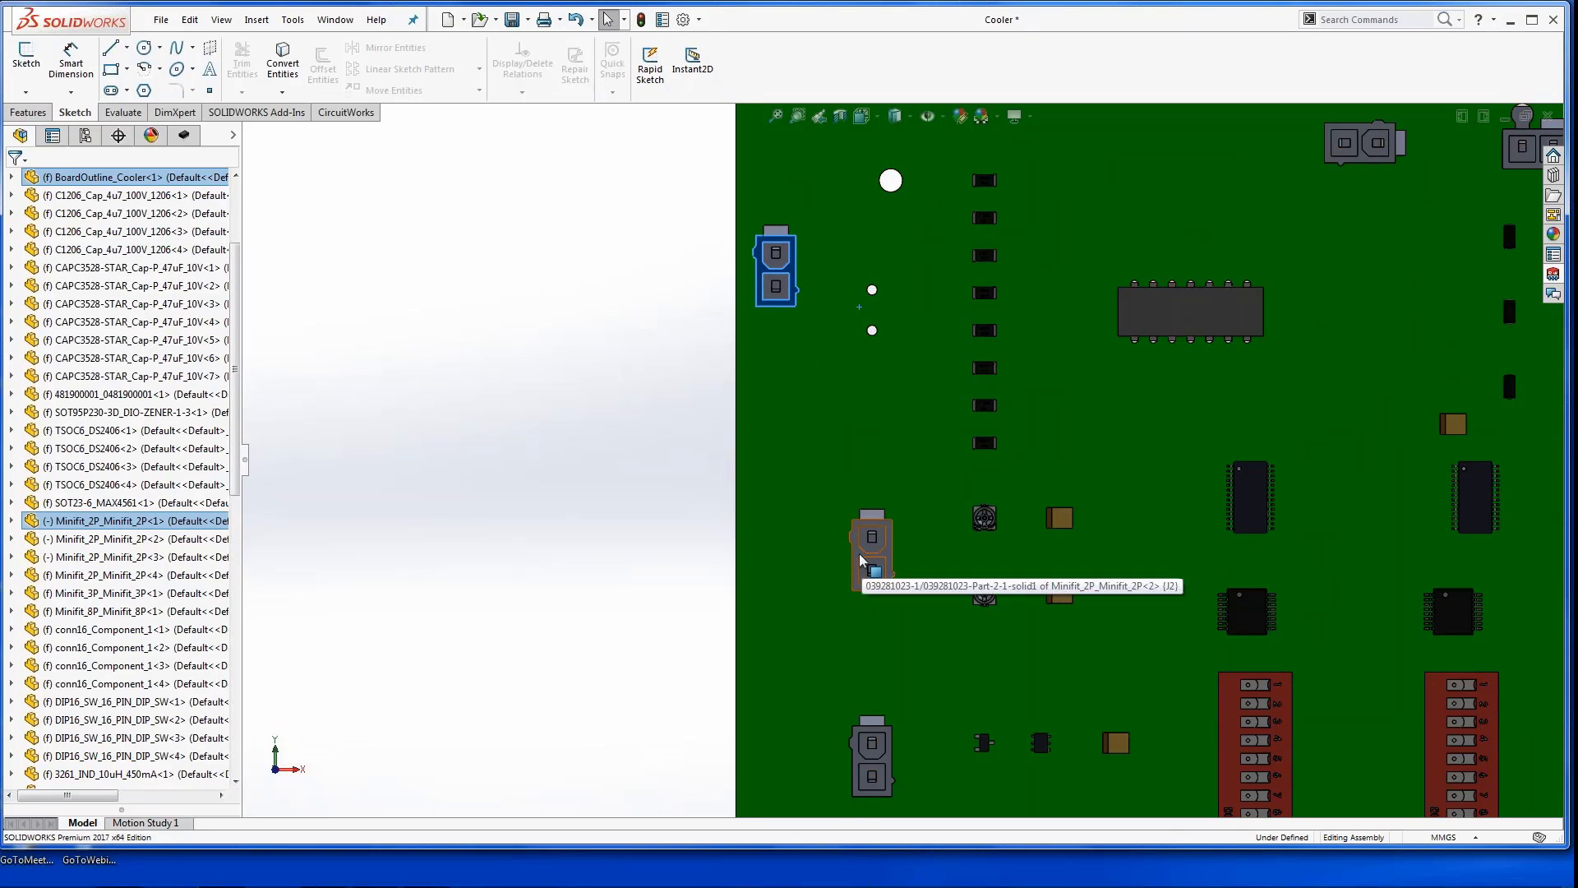
drag(876, 559, 761, 631)
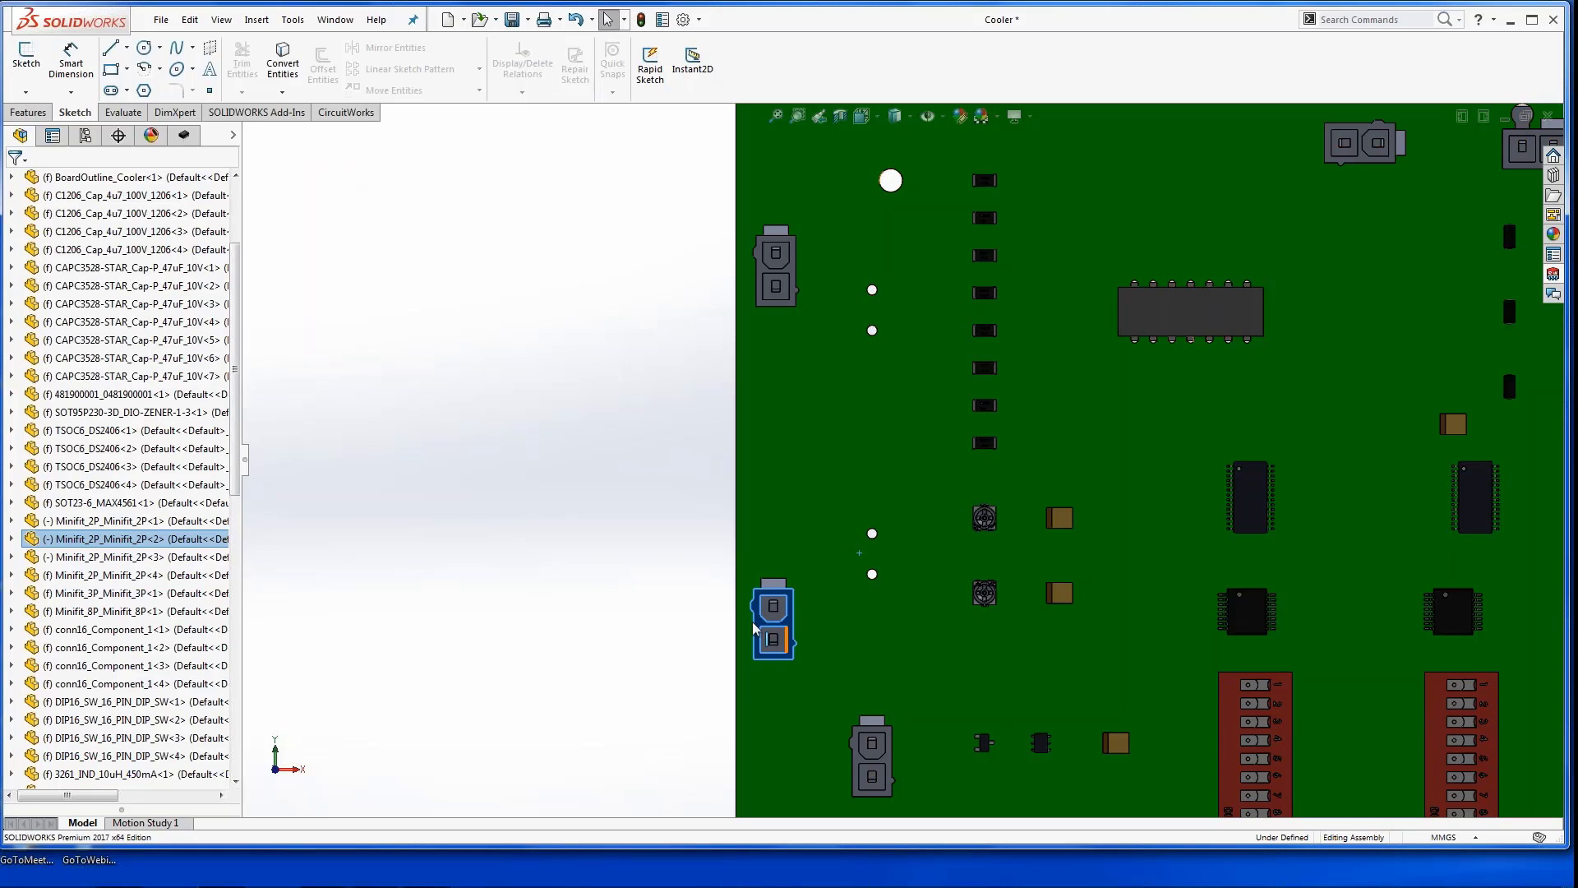
drag(756, 629, 763, 400)
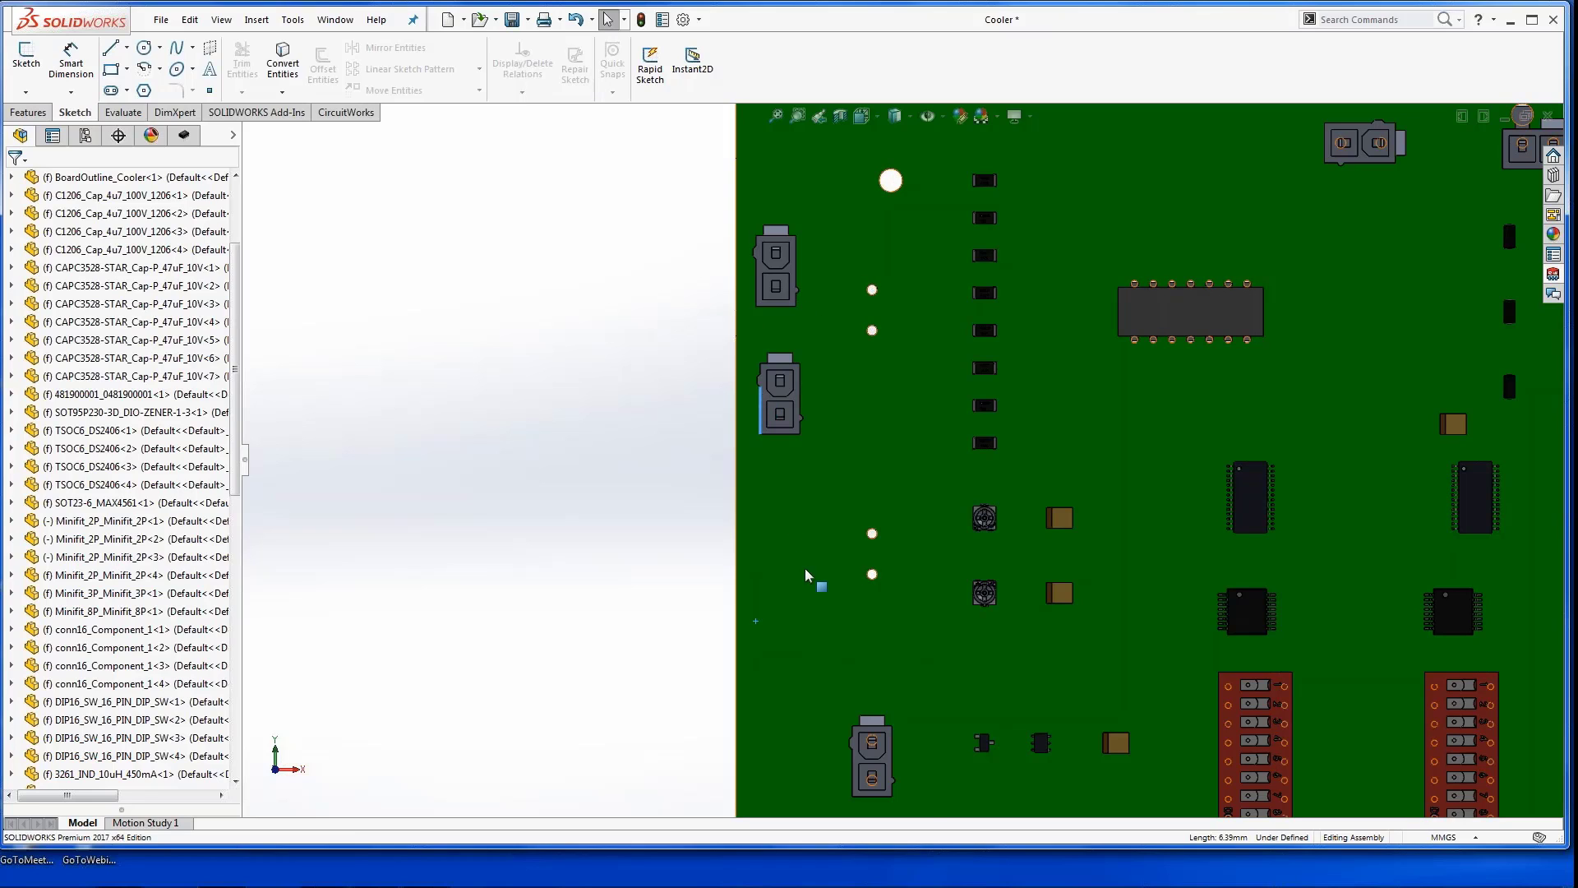
- Move the lowest Minifit_2P connector on the board's left side into its lower-left corner
scroll(826, 608, down, 2)
key(z)
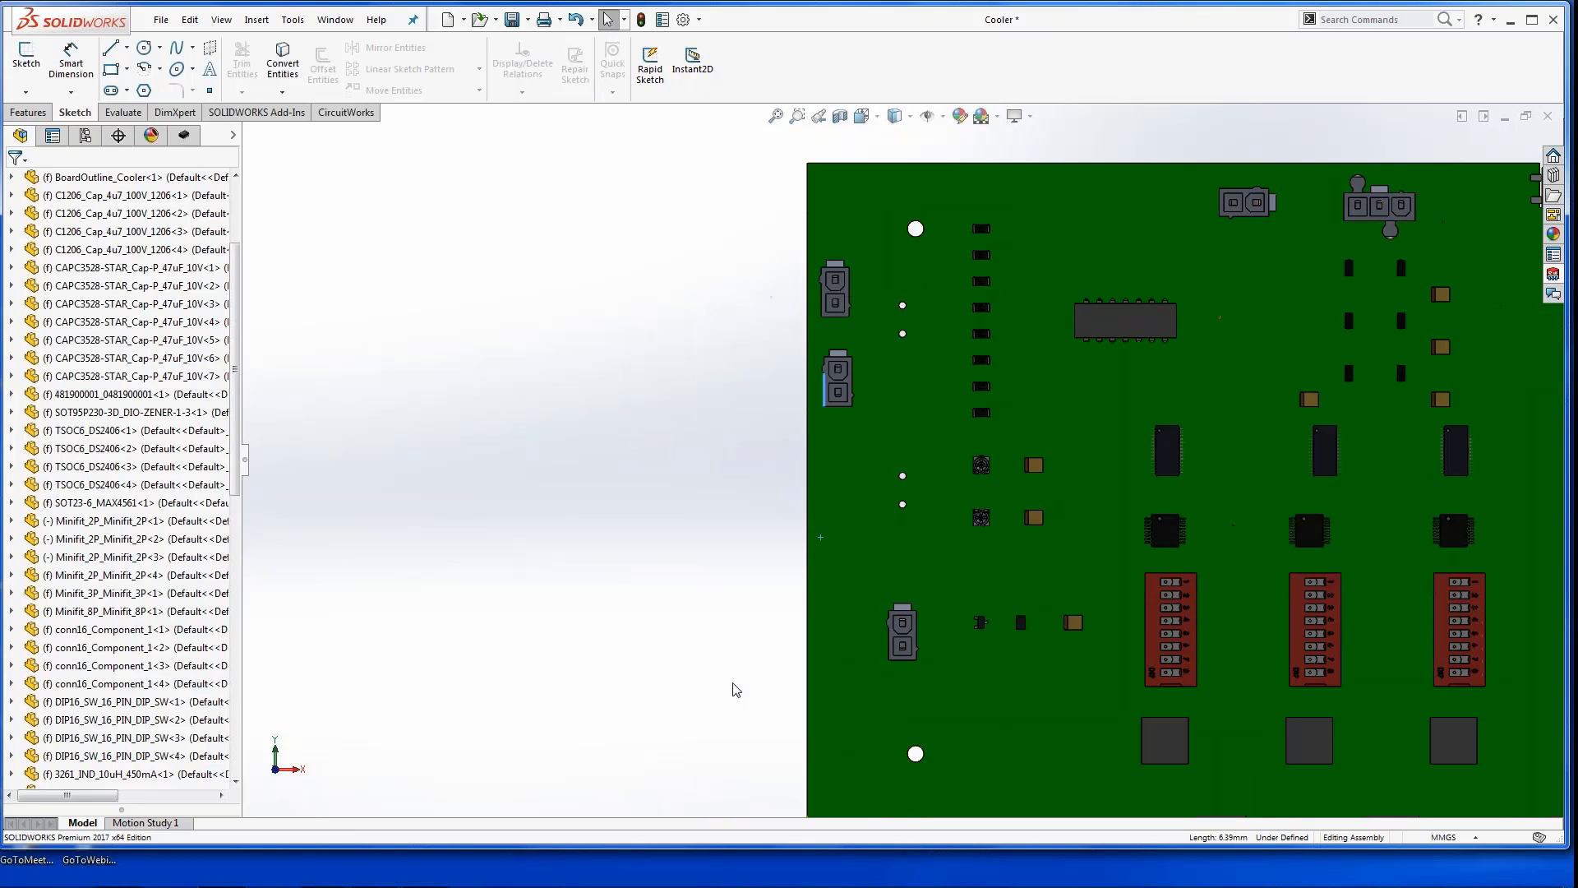
drag(897, 645, 826, 773)
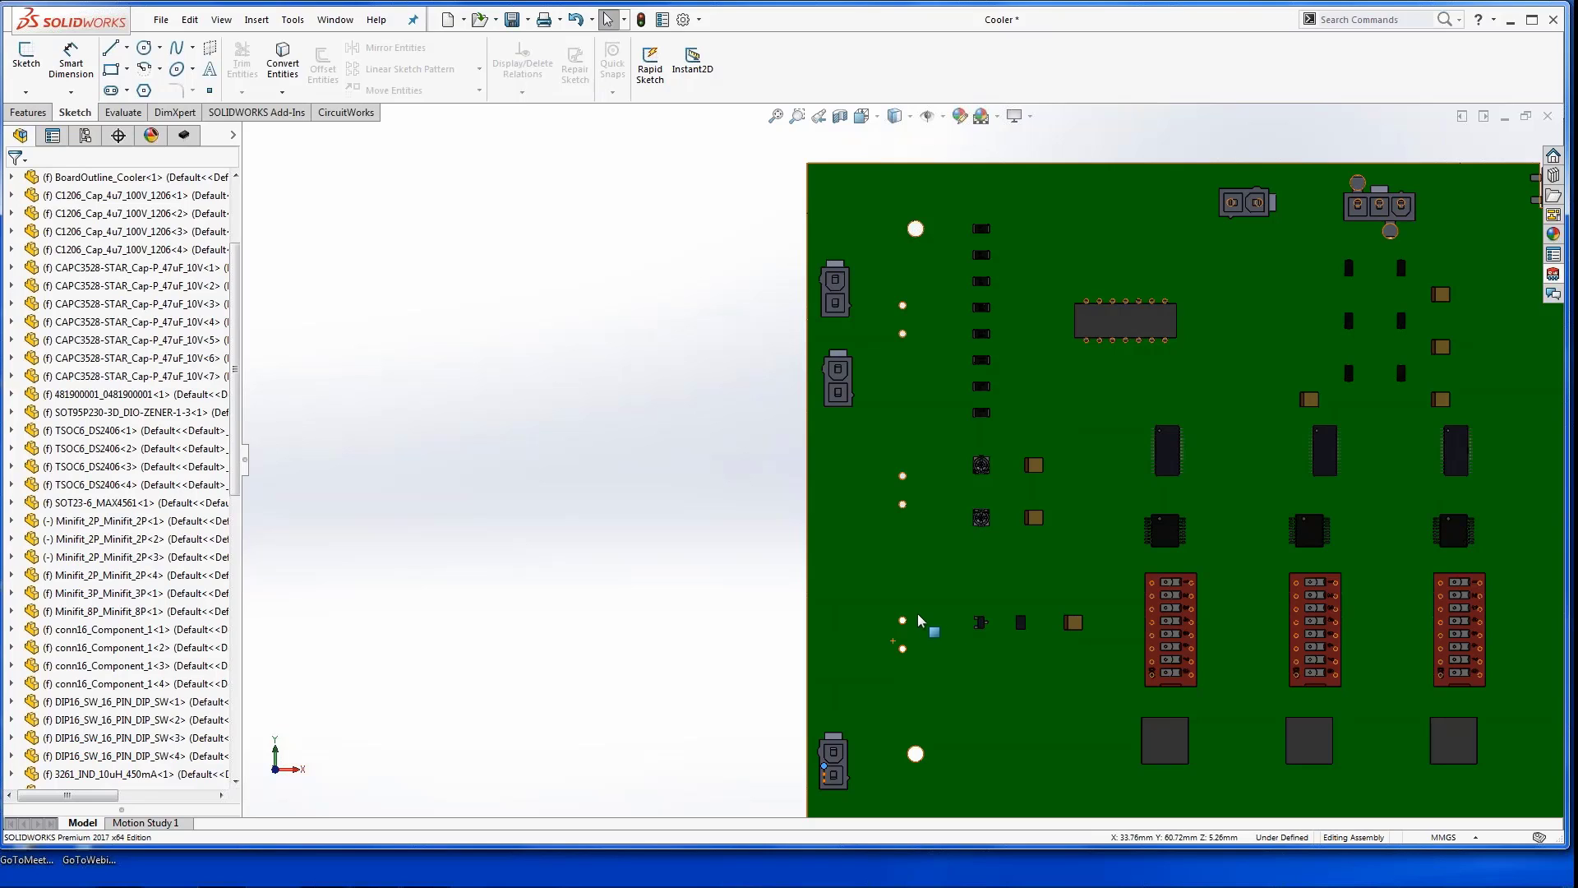
- Find the feature of the lower-left mounting hole, Hole - Free-1, under BoardOutline_Cooler and open its sketch for editing
scroll(913, 606, up, 2)
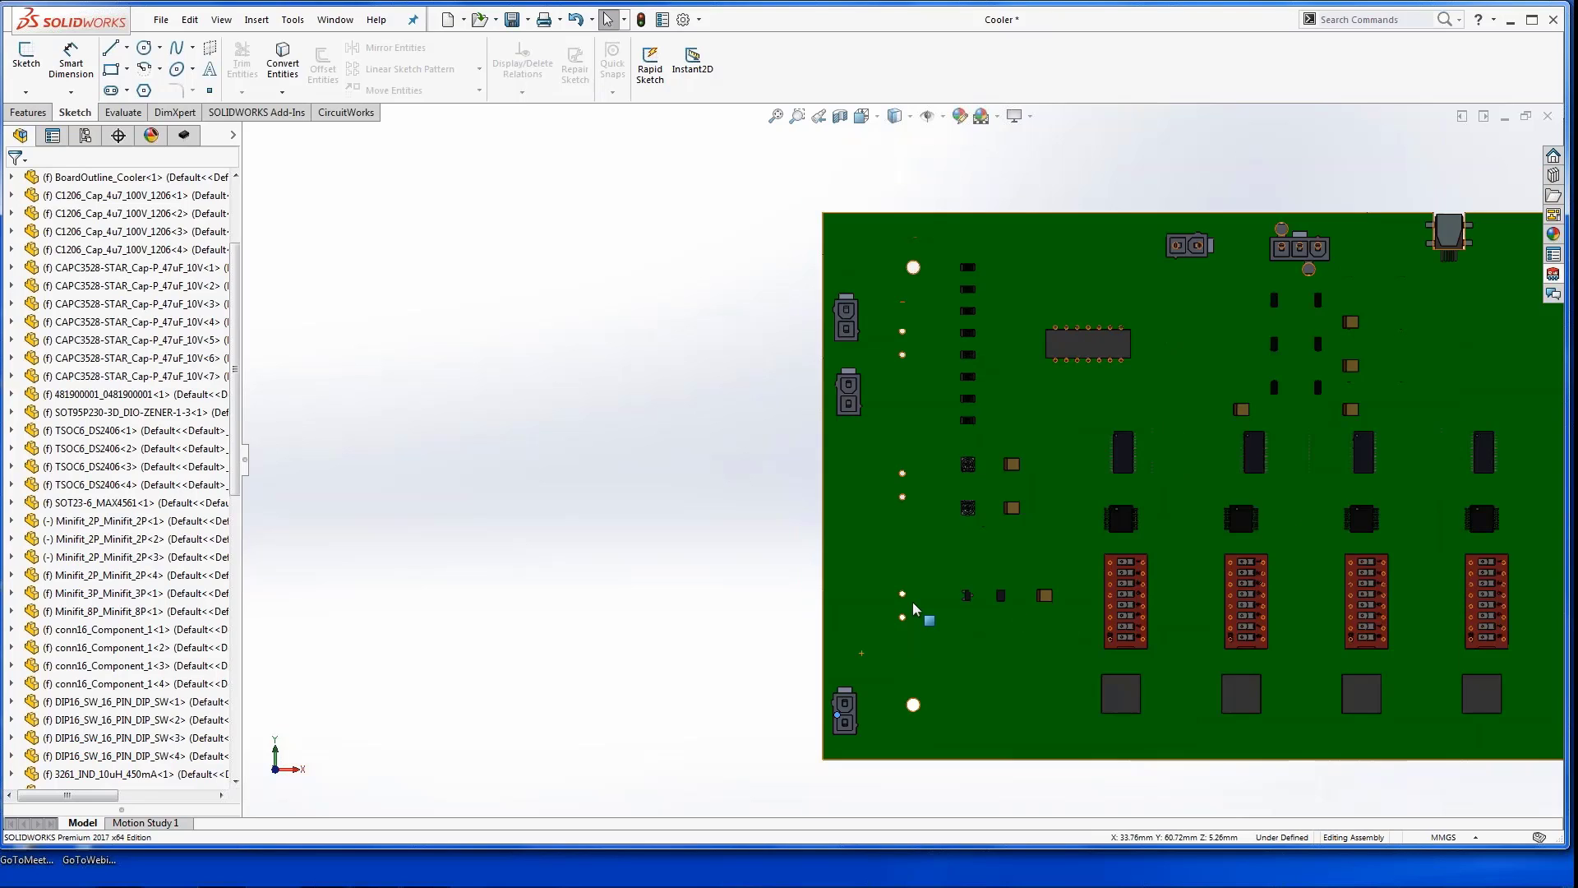
scroll(905, 579, down, 8)
scroll(902, 434, up, 3)
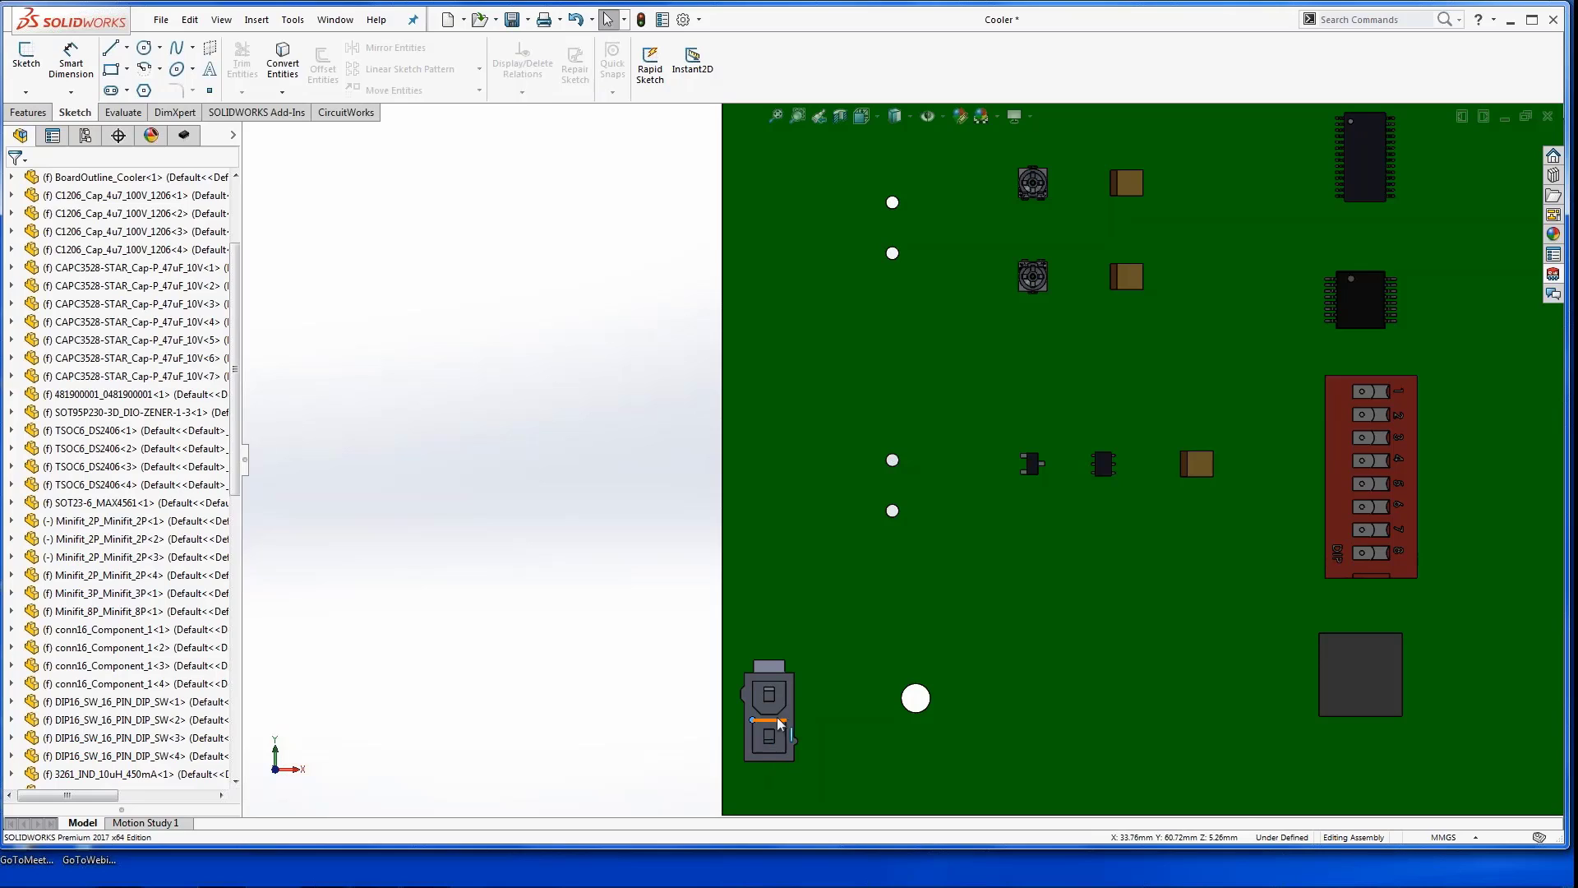
scroll(827, 691, down, 3)
scroll(846, 708, up, 5)
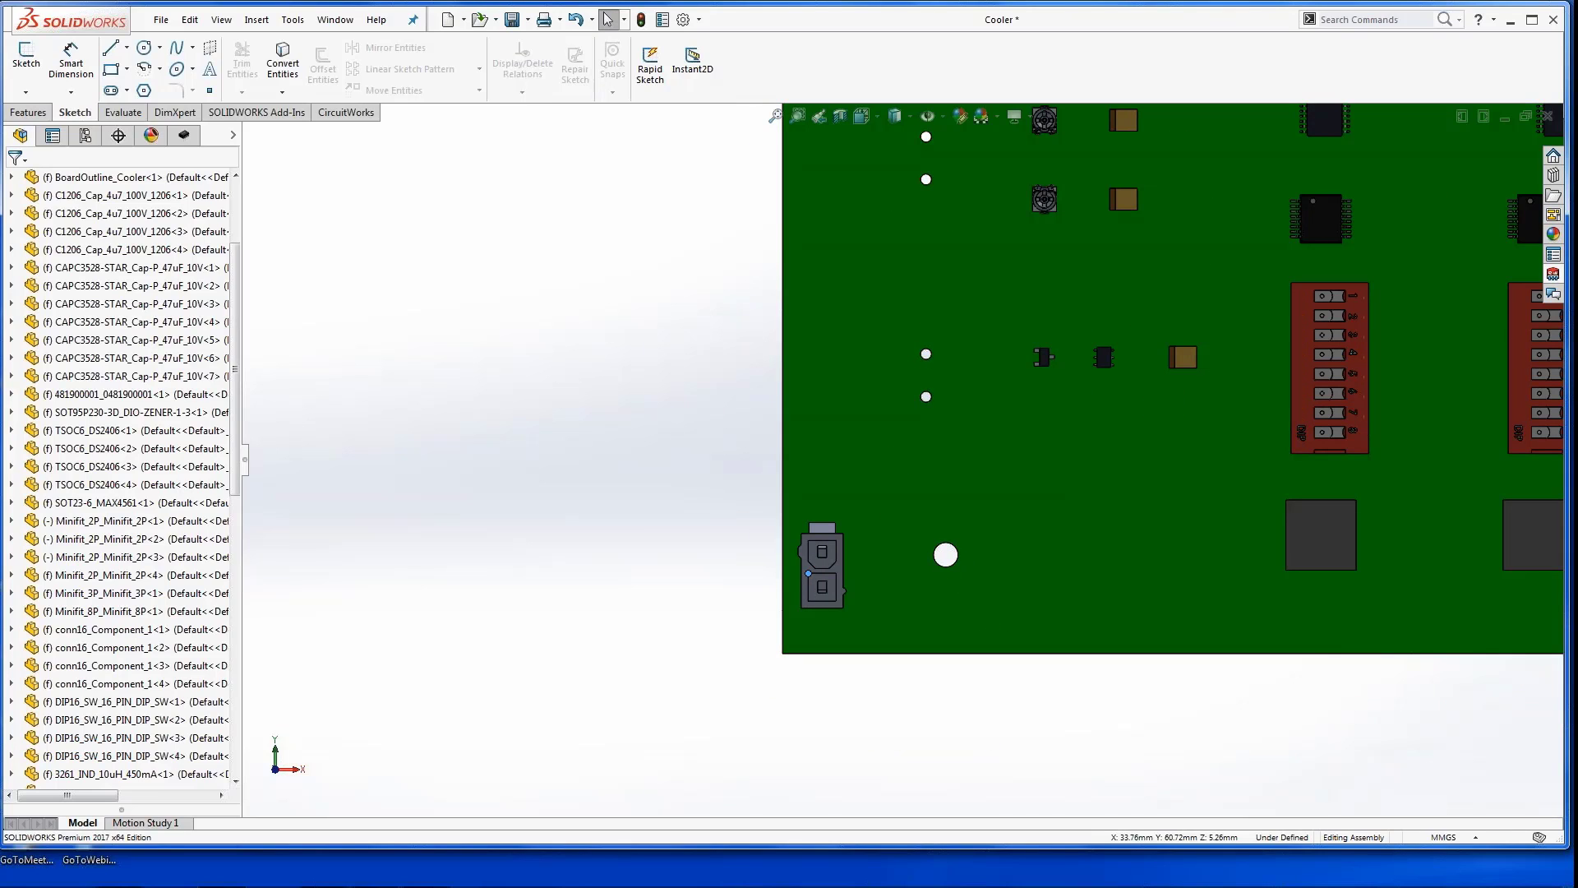
click(948, 564)
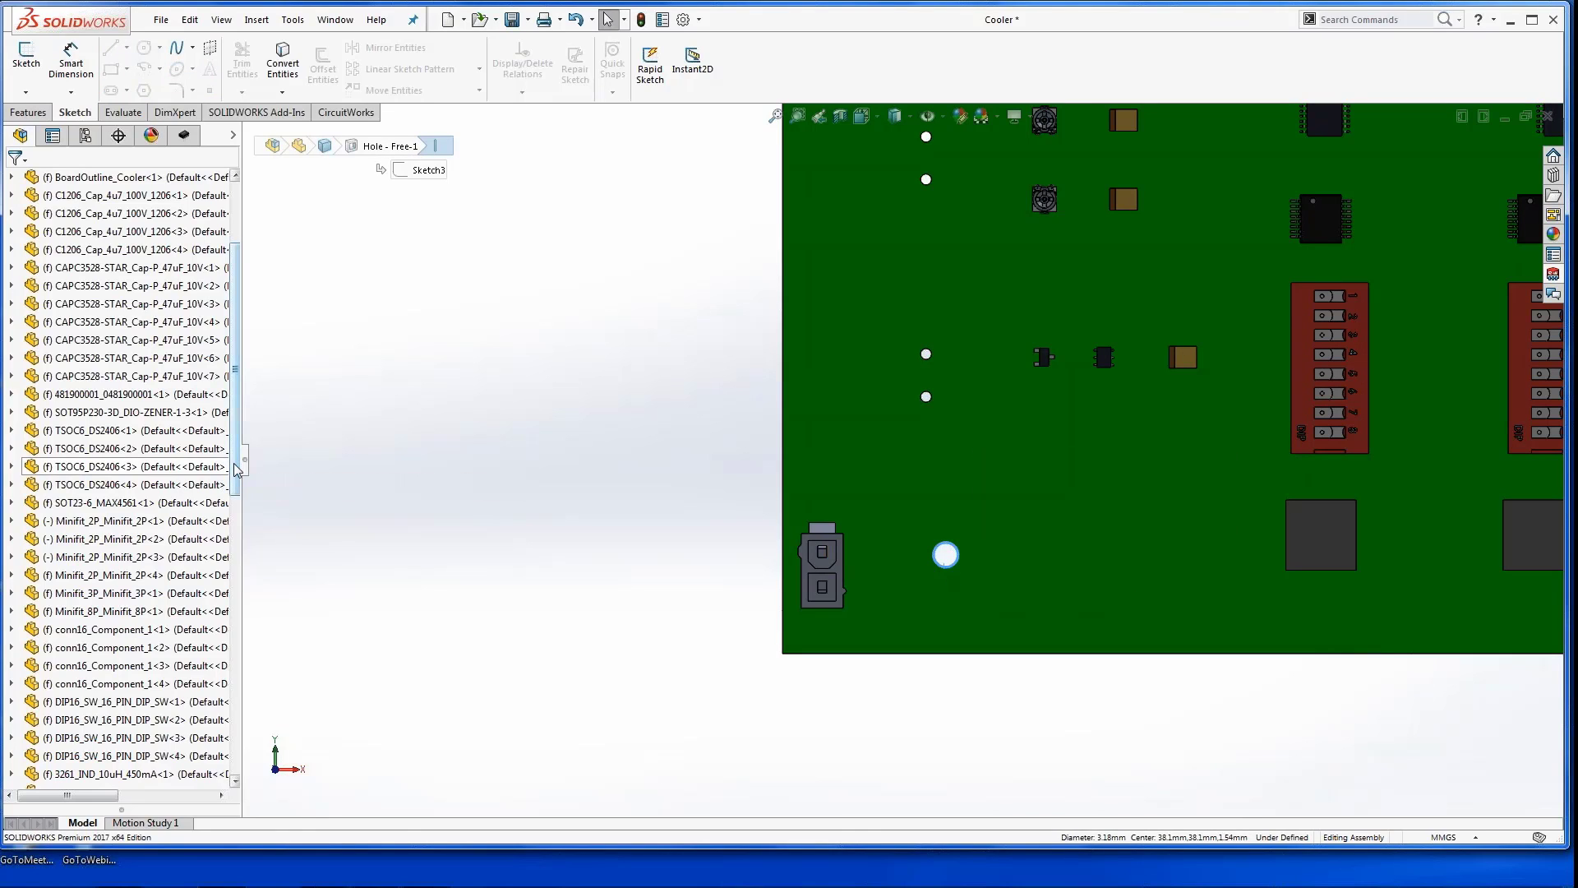
scroll(231, 466, up, 3)
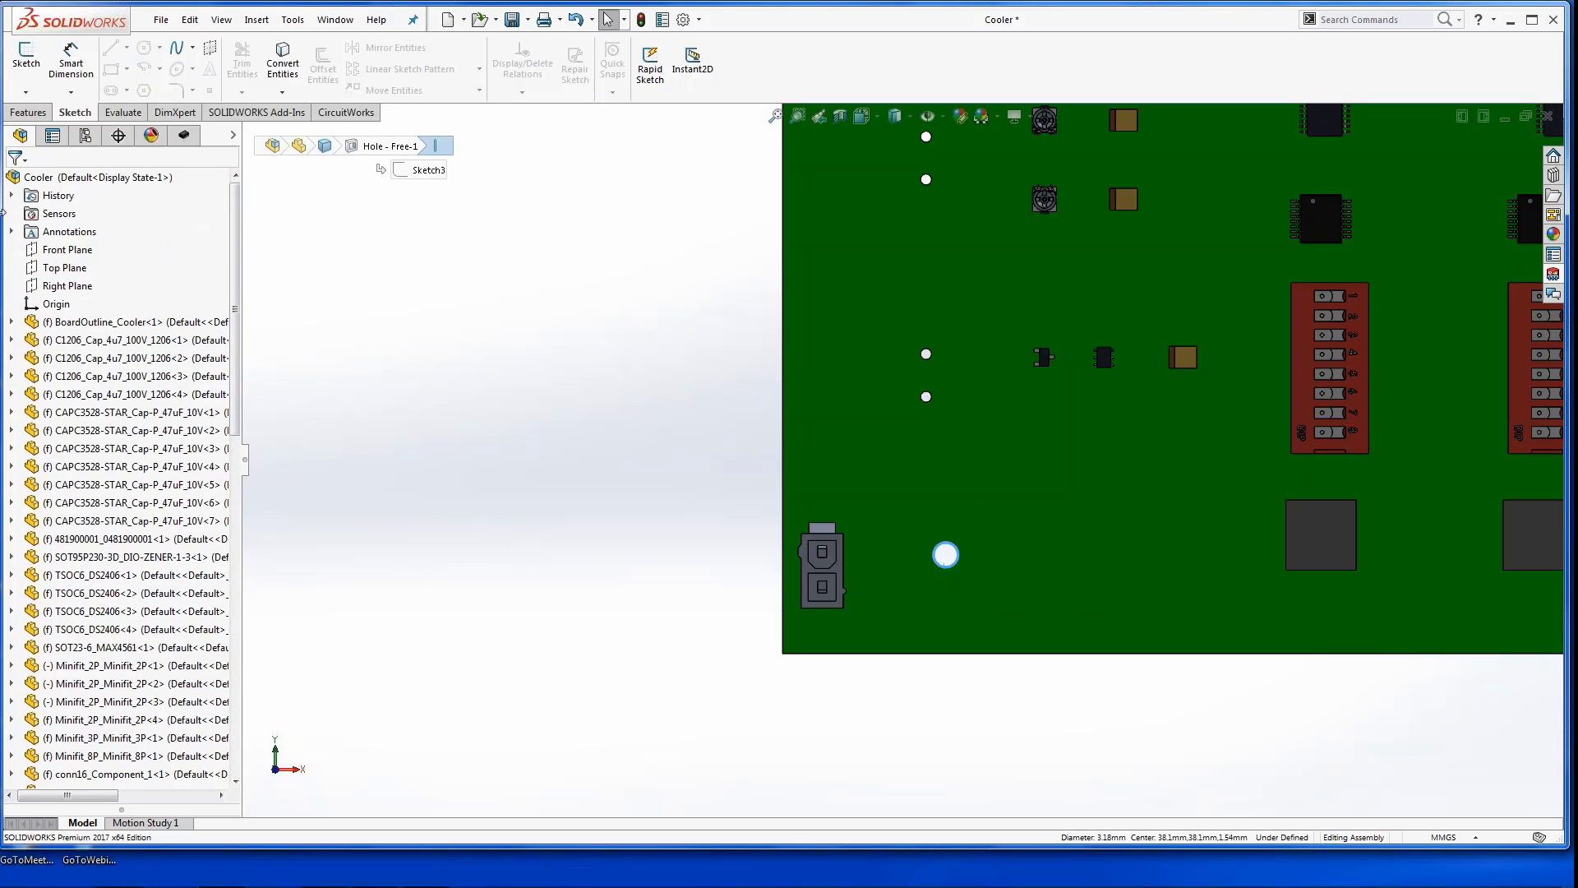
click(10, 322)
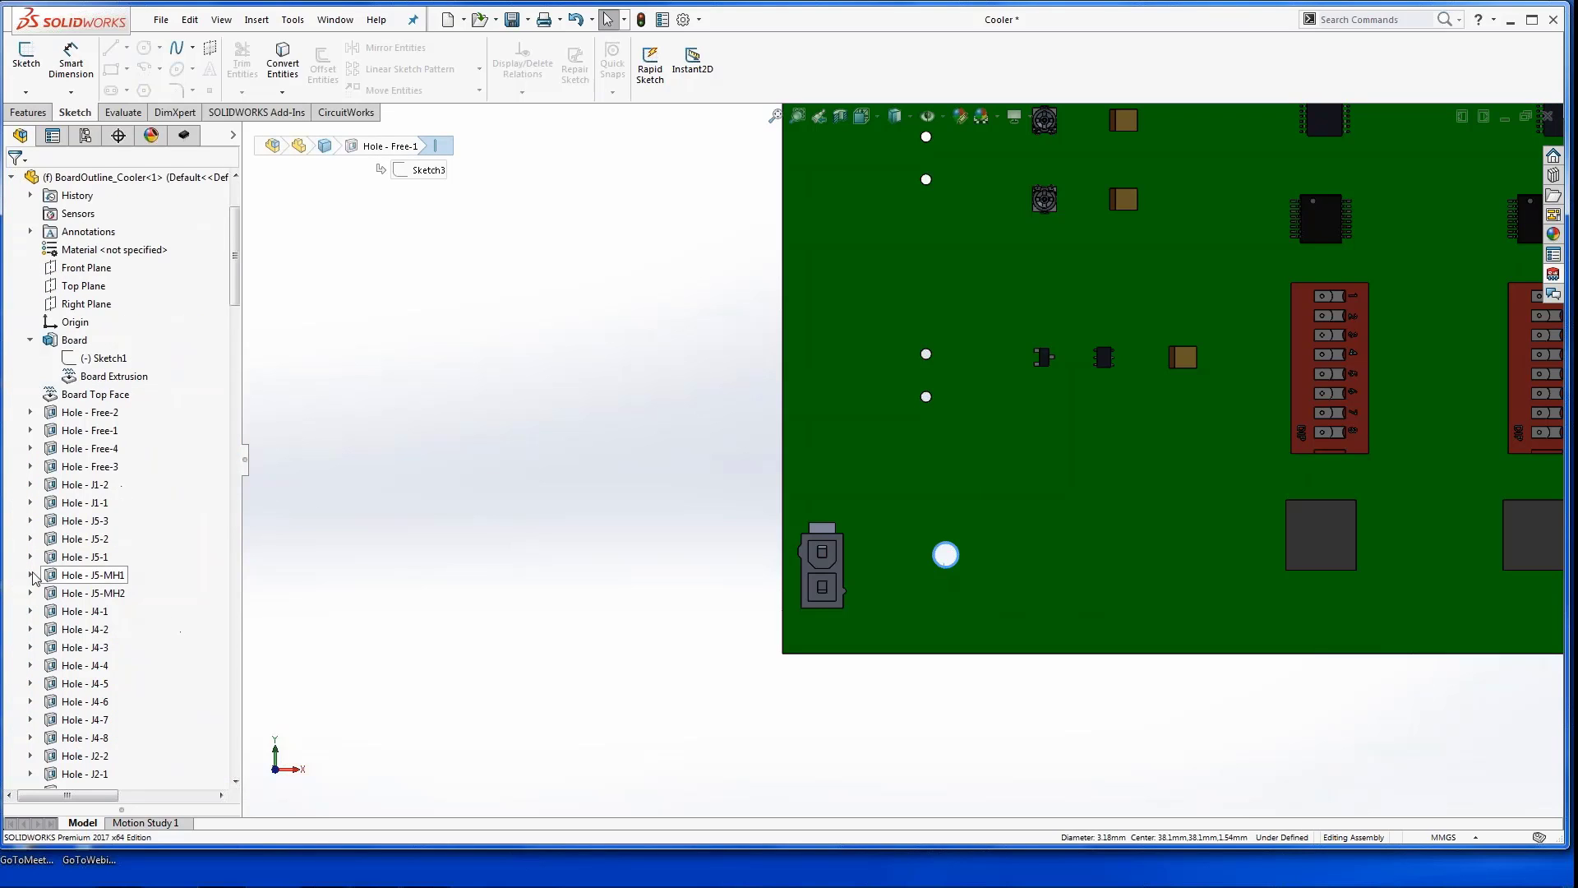
click(51, 413)
click(52, 432)
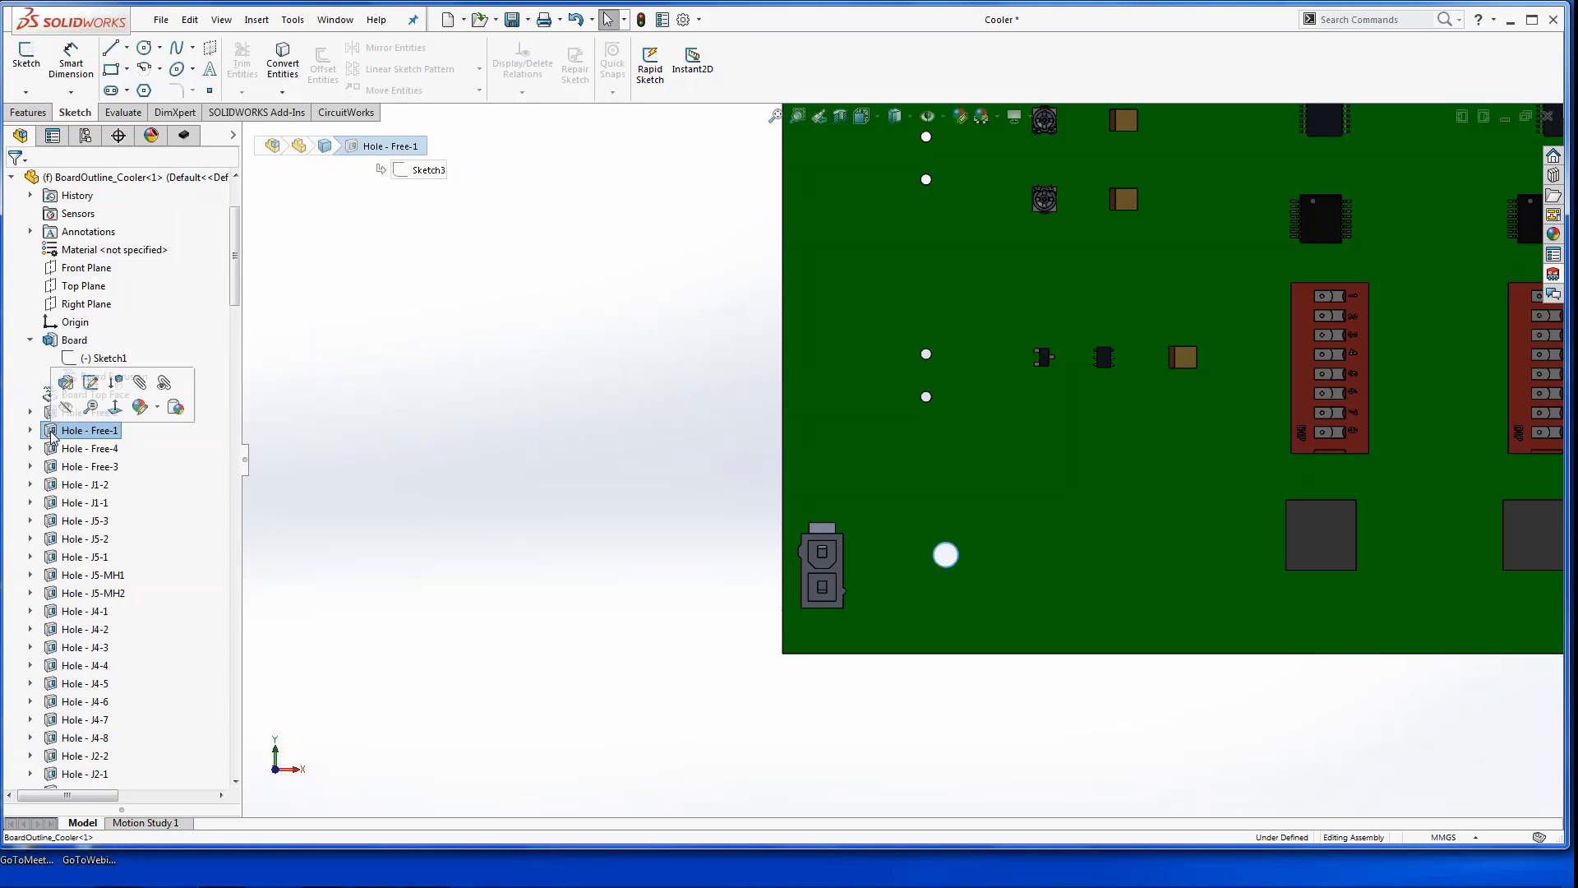
click(90, 383)
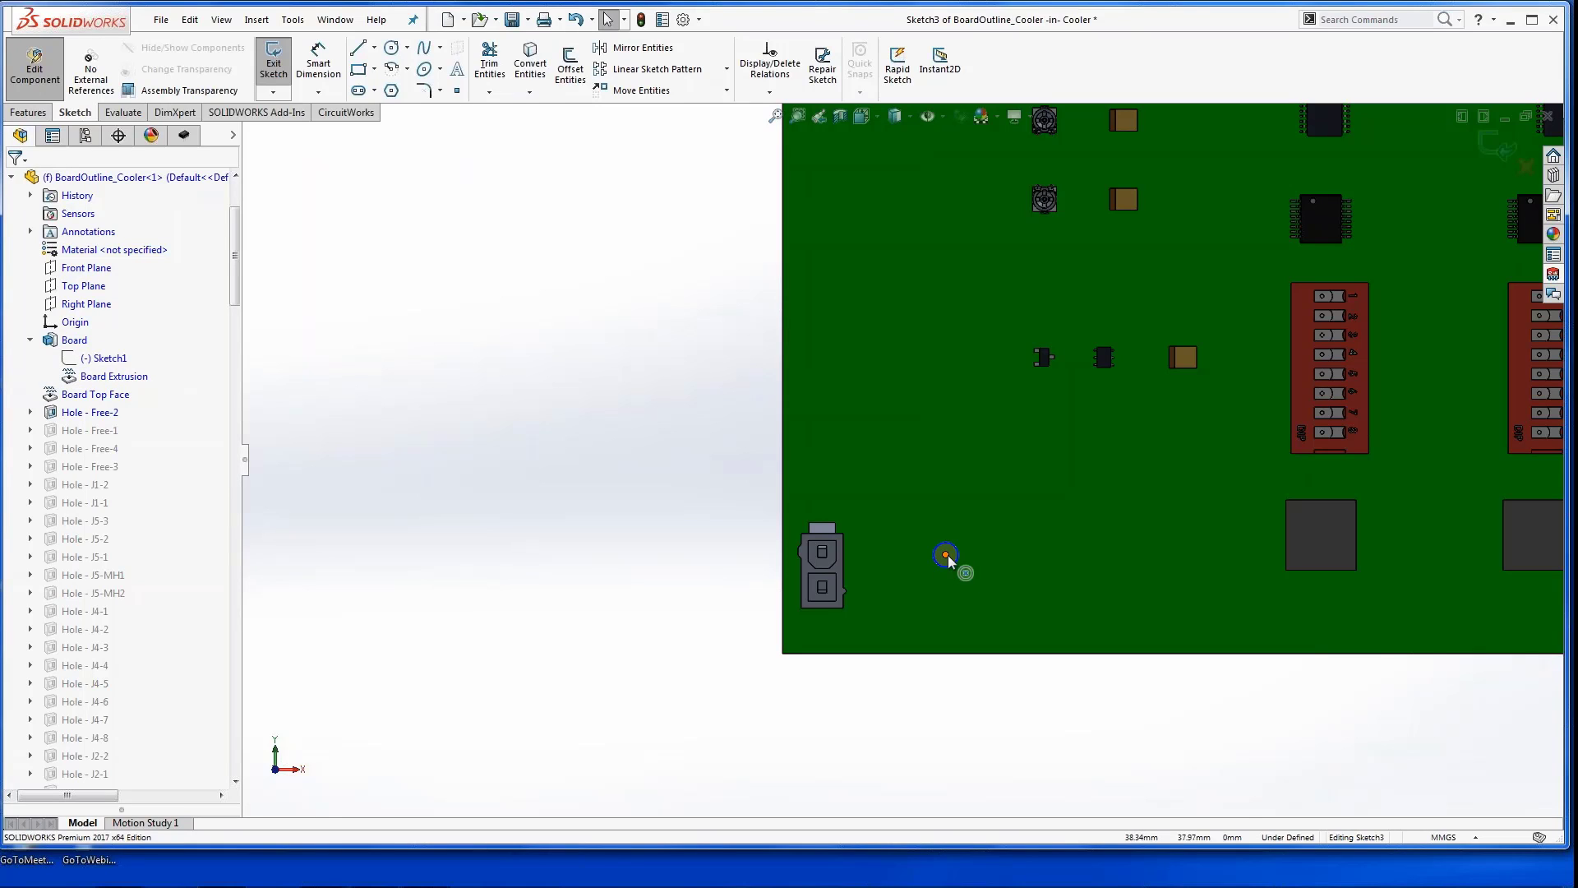
- Move the mounting hole's center to about X 30.73, Y 30.68 mm, then exit the sketch and part editing
mouse_move(945, 555)
mouse_down()
mouse_move(998, 551)
mouse_move(939, 581)
mouse_move(906, 635)
mouse_move(871, 619)
mouse_move(890, 614)
mouse_up()
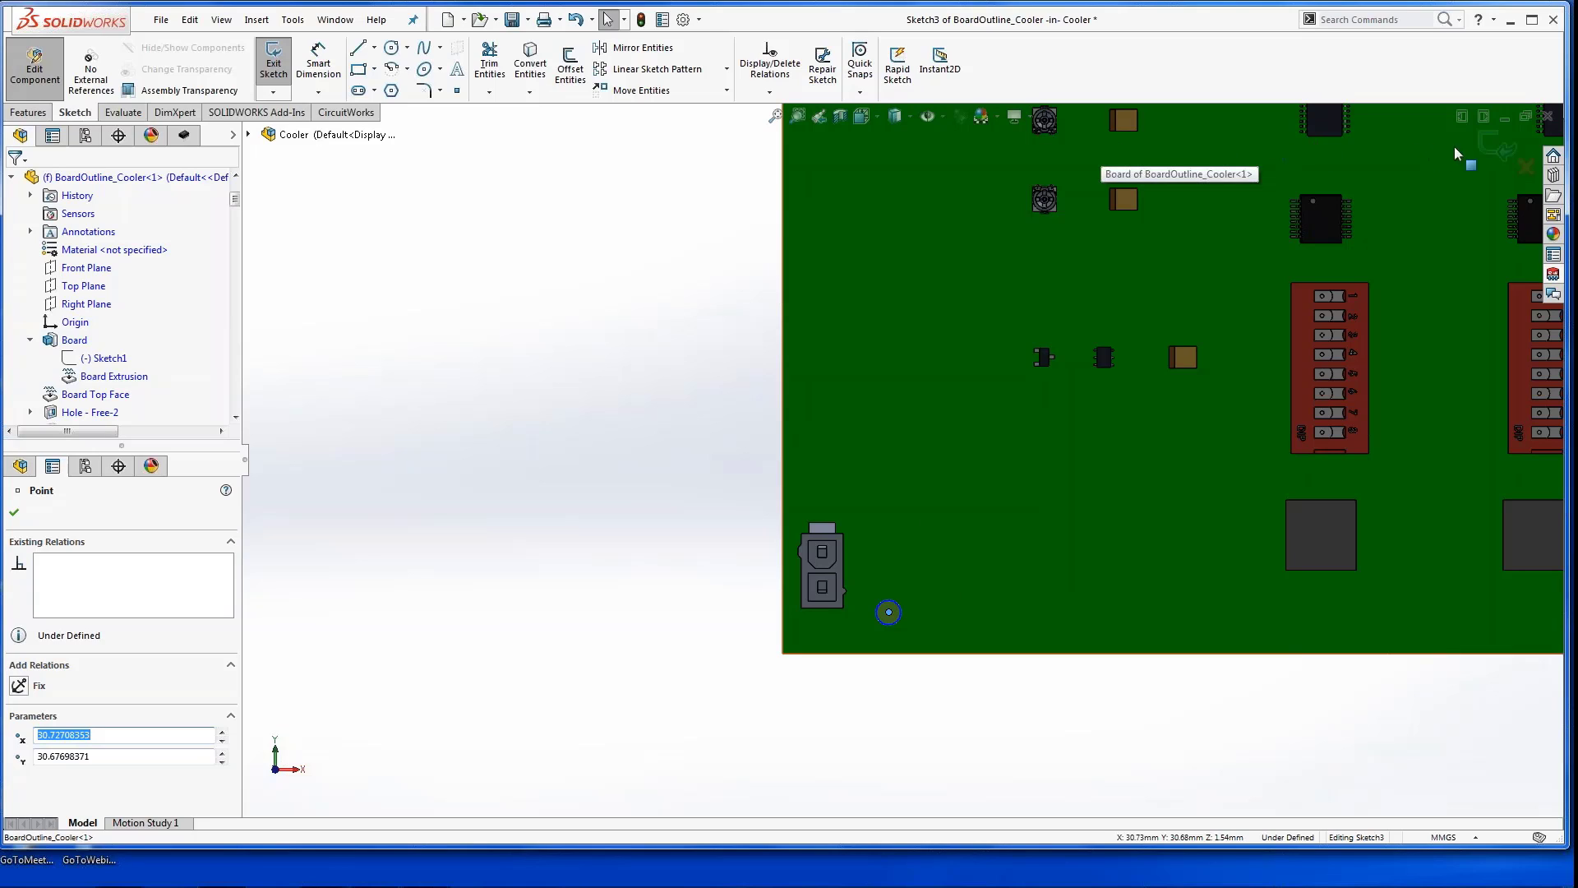
click(1490, 148)
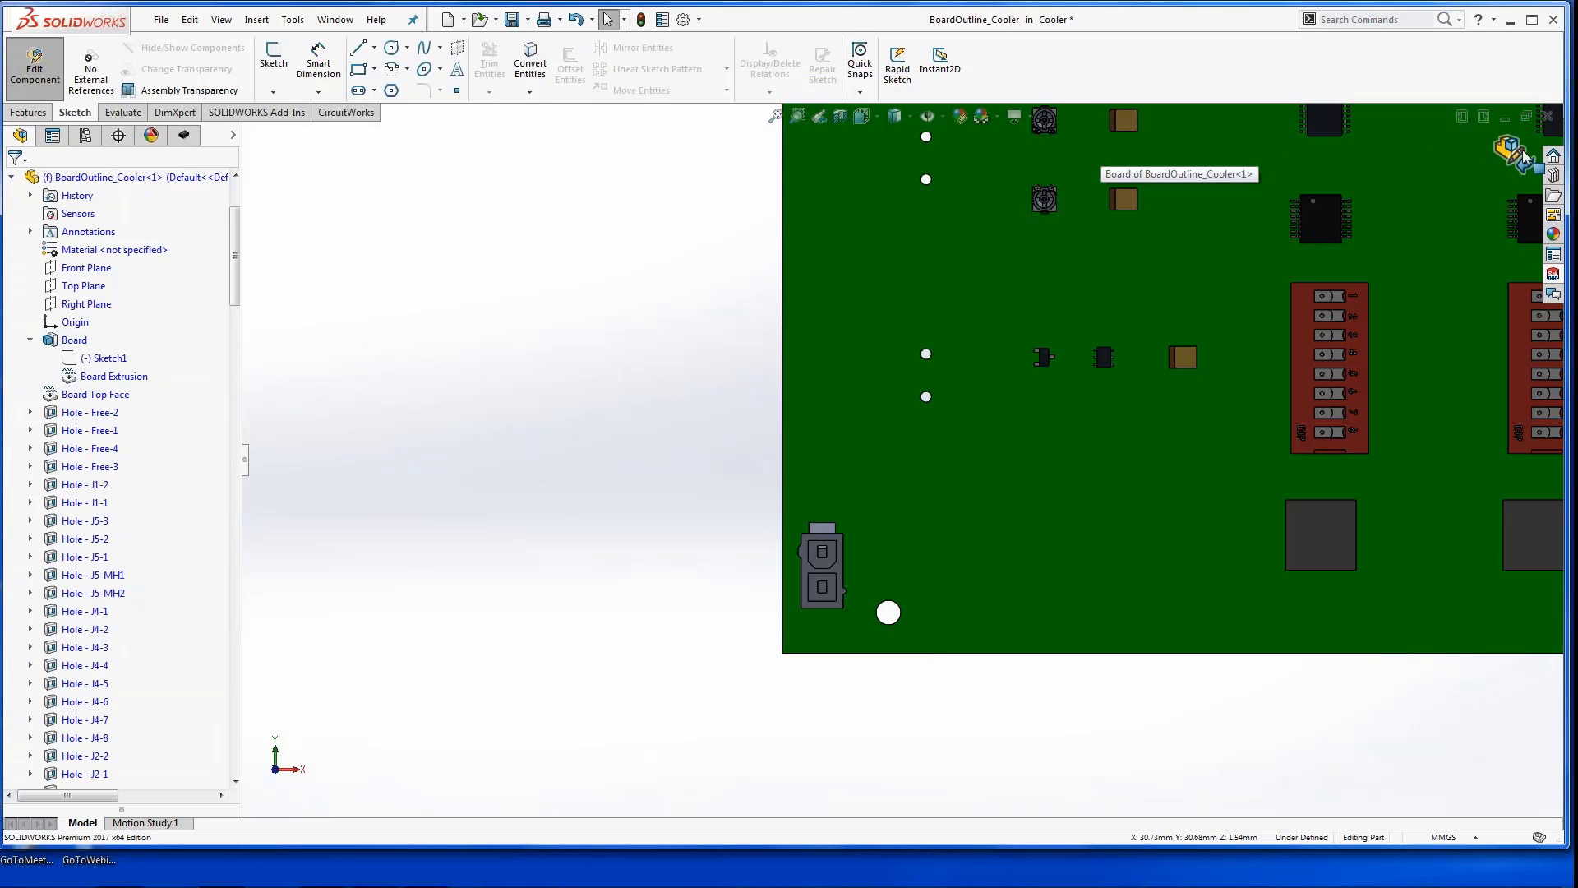
click(1513, 149)
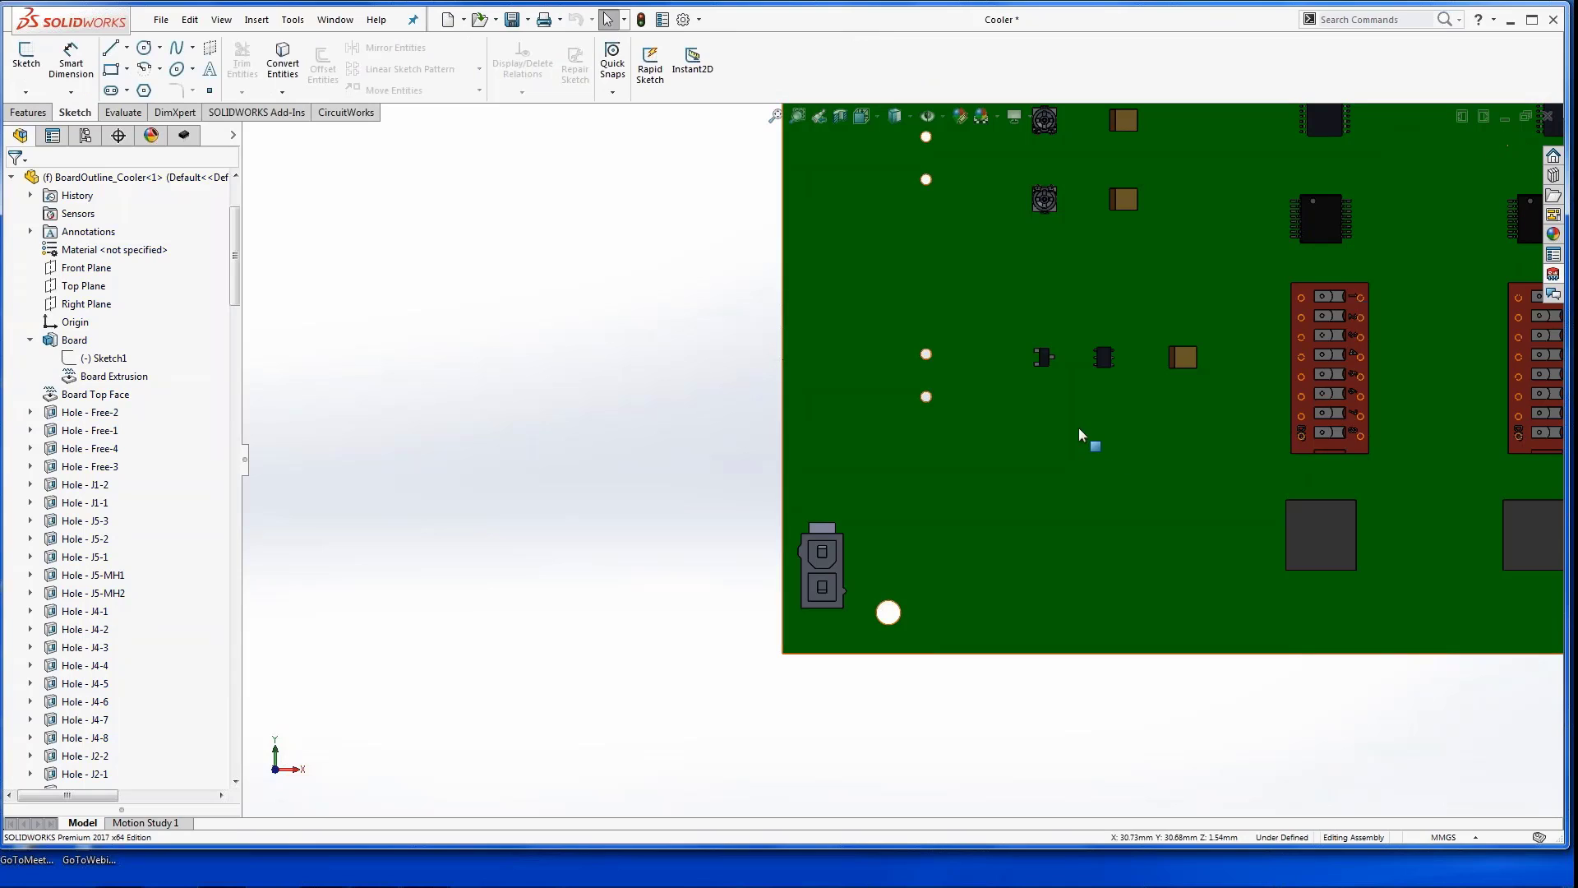
- Save the Cooler assembly together with the modified BoardOutline_Cooler part
scroll(1108, 419, up, 4)
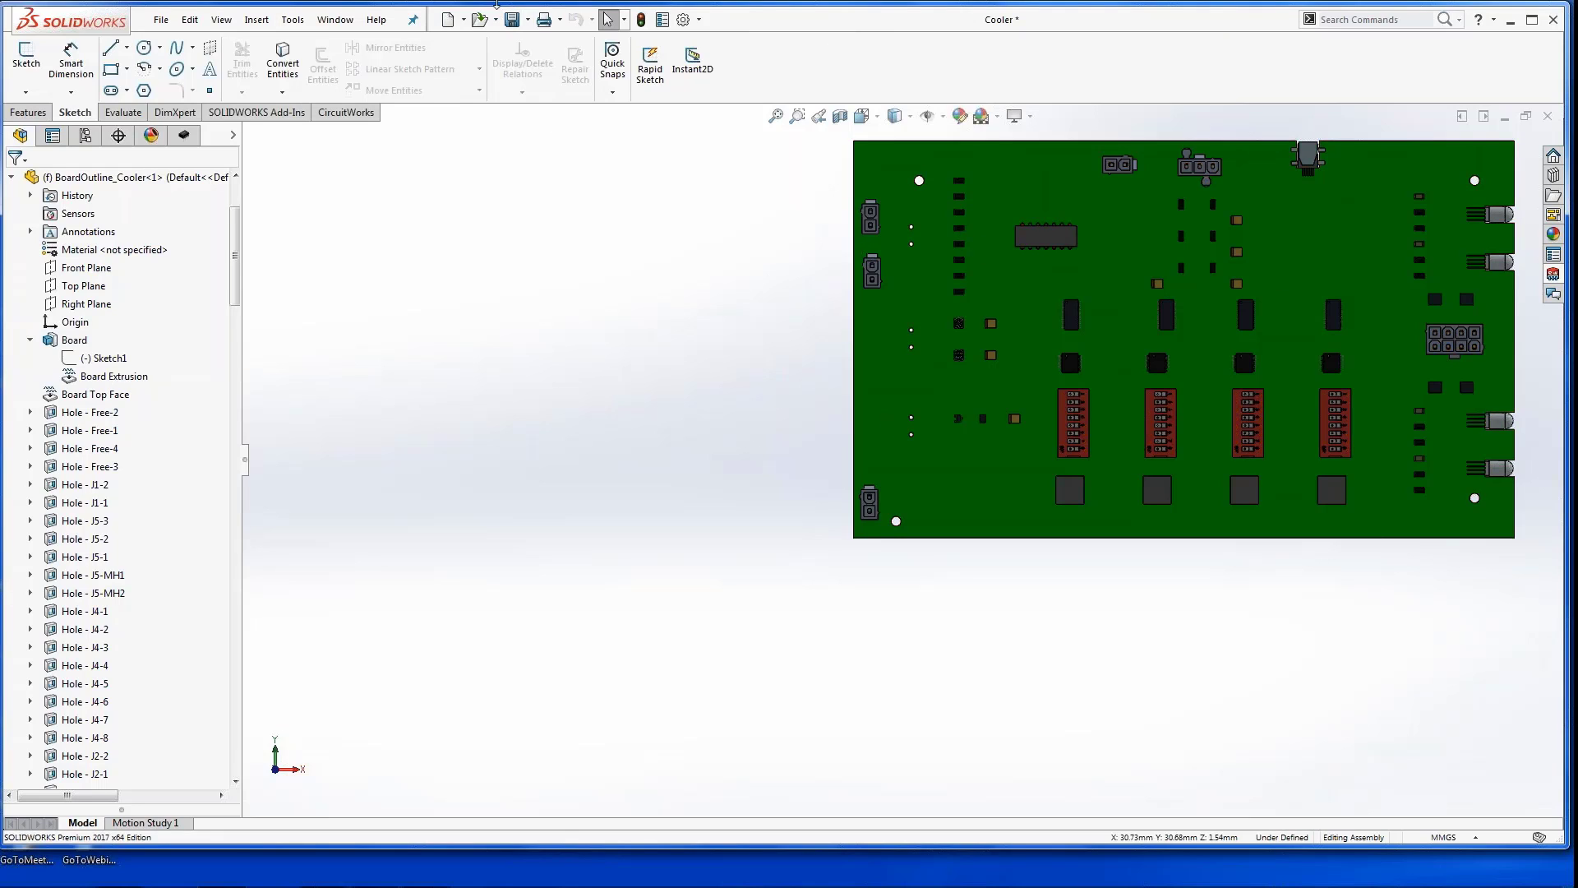
click(512, 22)
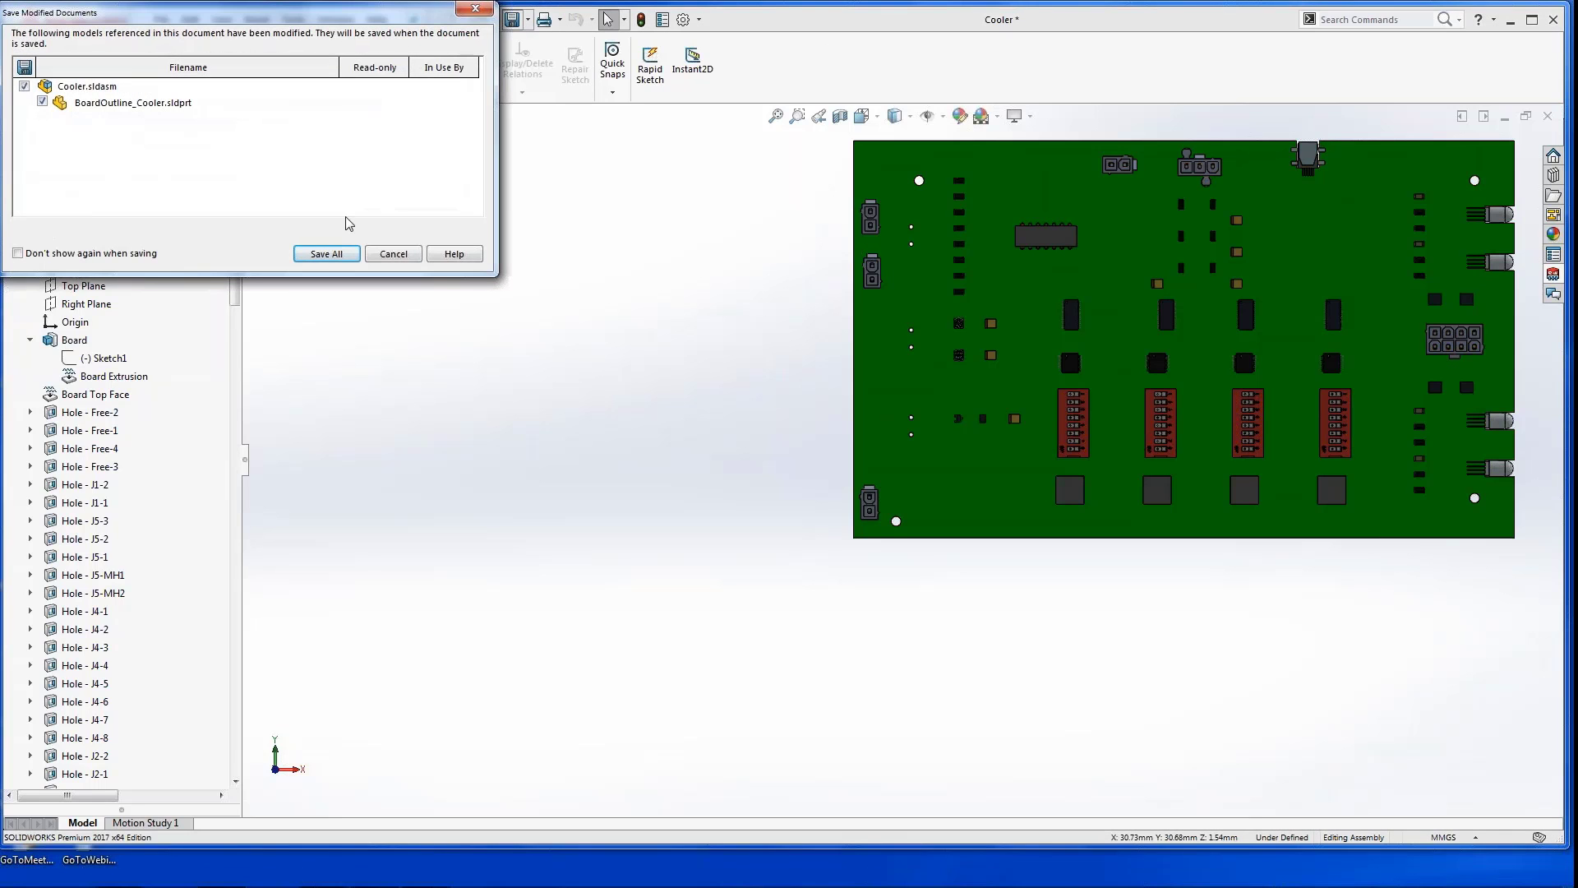
click(327, 254)
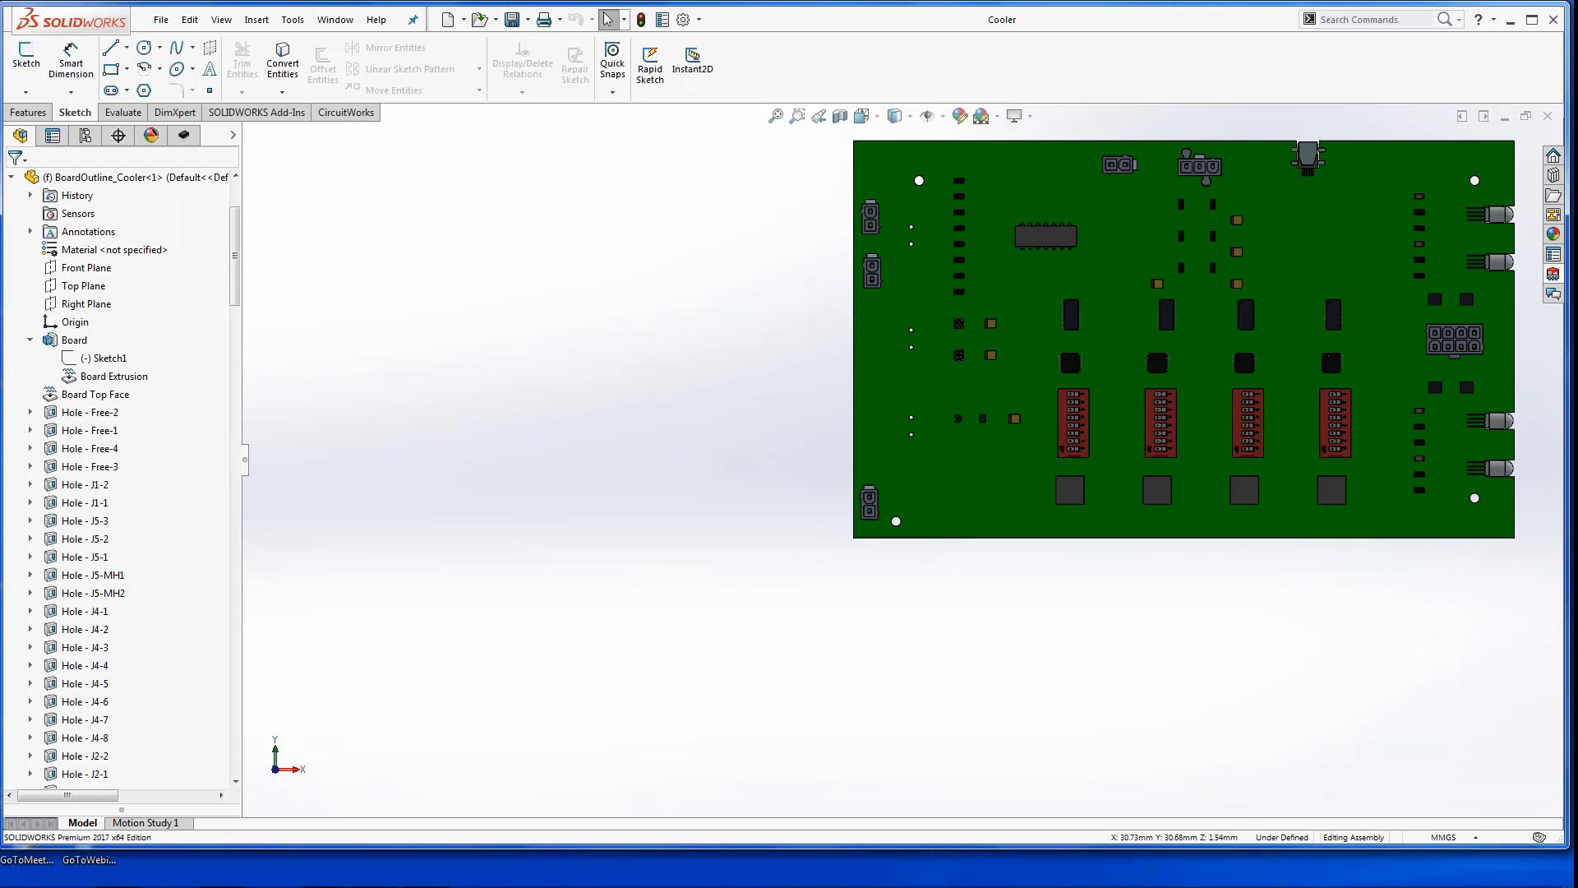
- Push the assembly's board changes through the SOLIDWORKS PCB add-in without a comment
click(1552, 275)
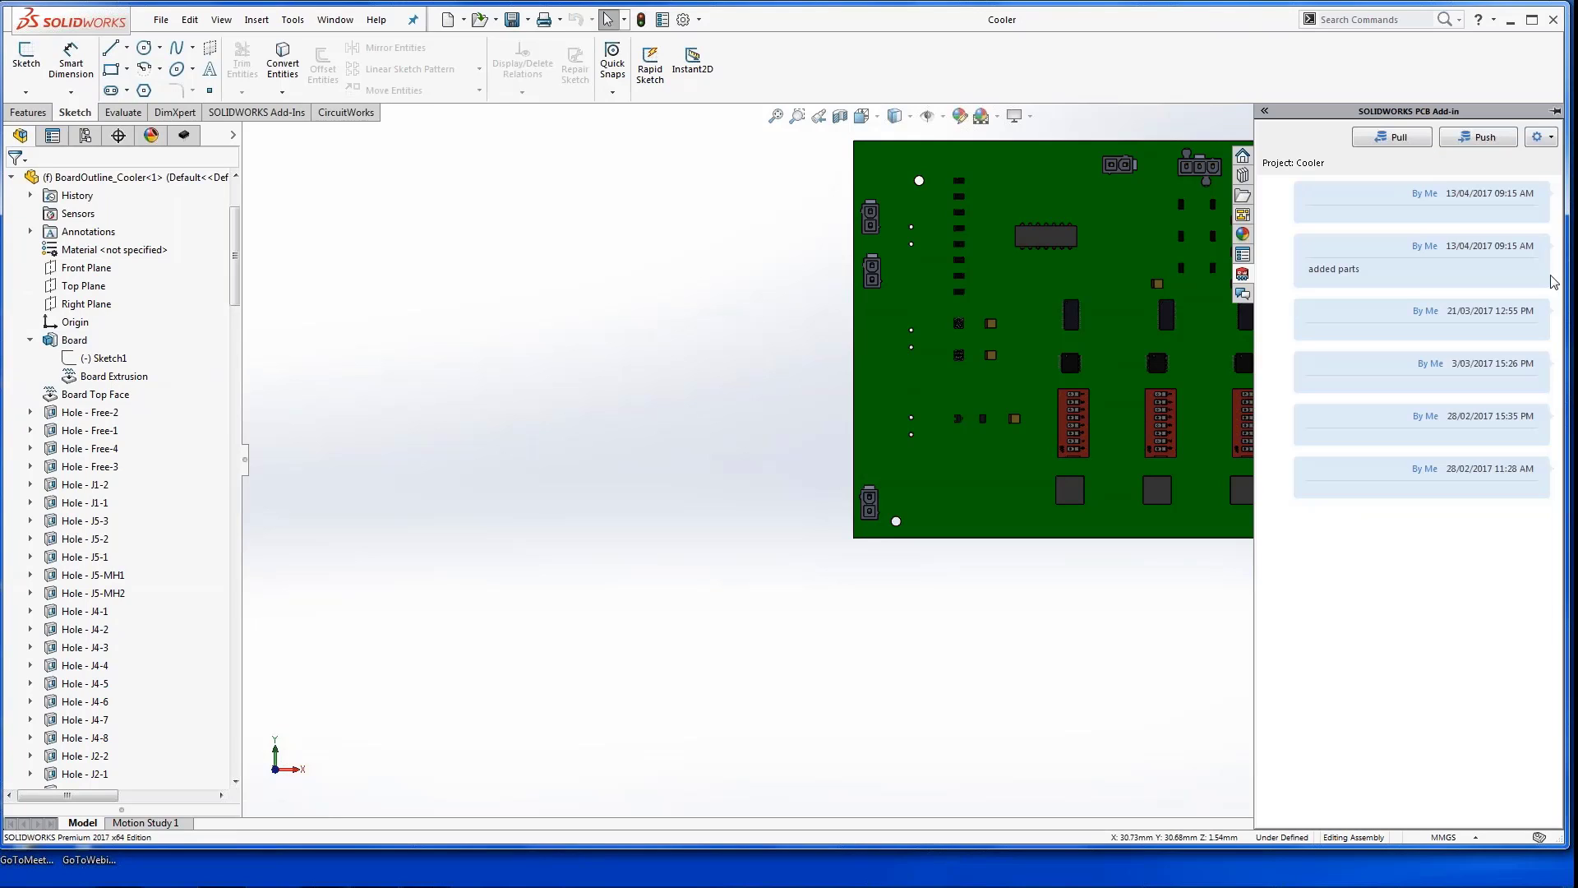
click(1475, 141)
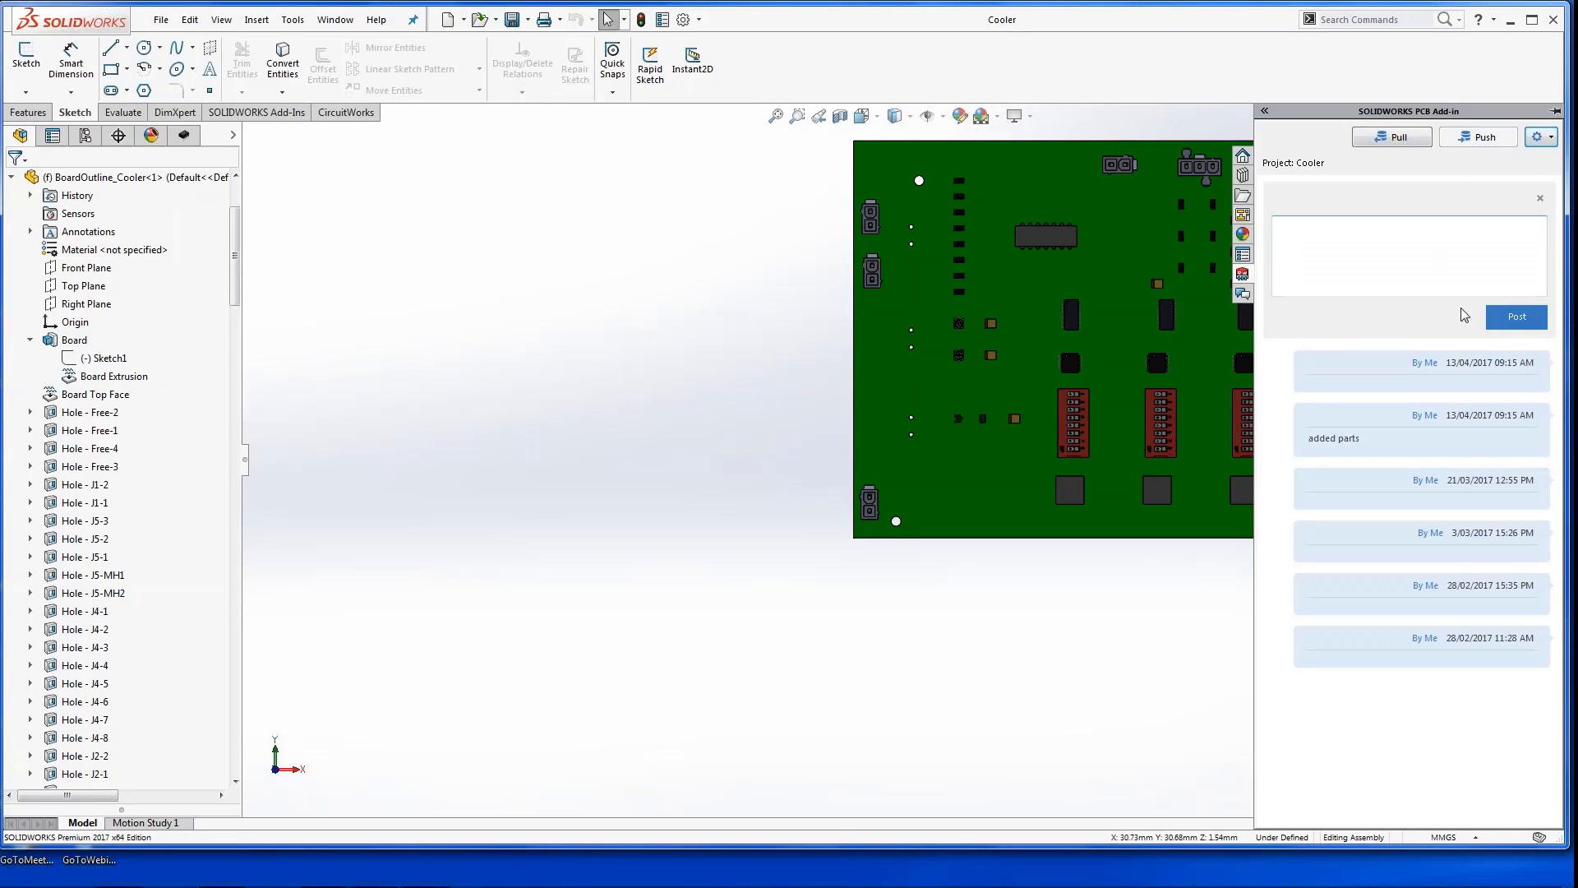
click(1520, 319)
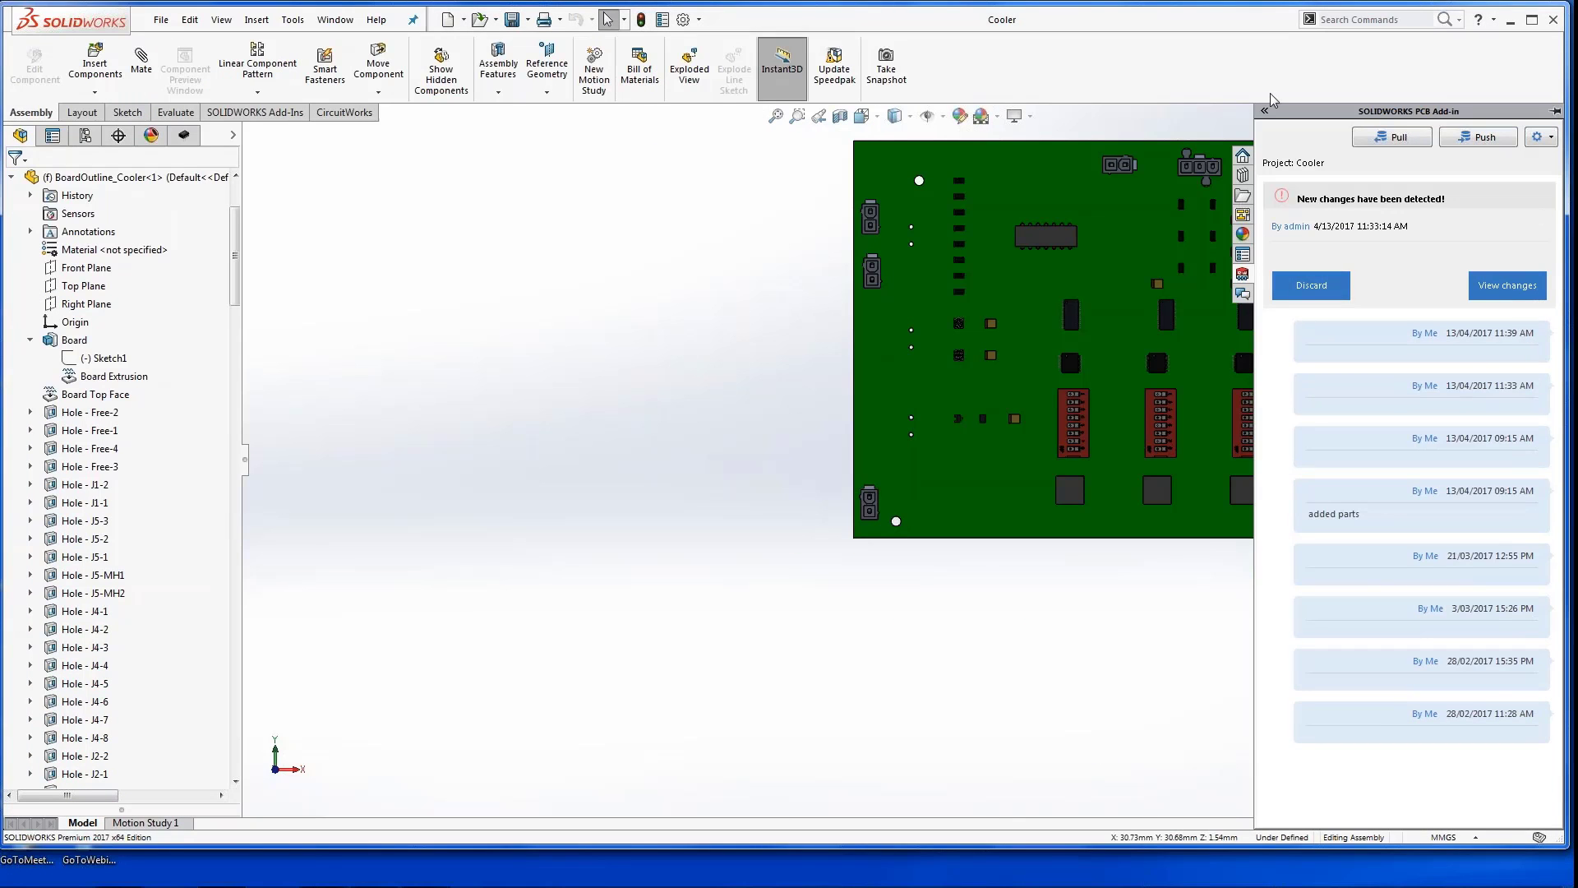
- Switch to SOLIDWORKS PCB and open the PCB Connector for Cooler.SWPcbDoc
click(1511, 20)
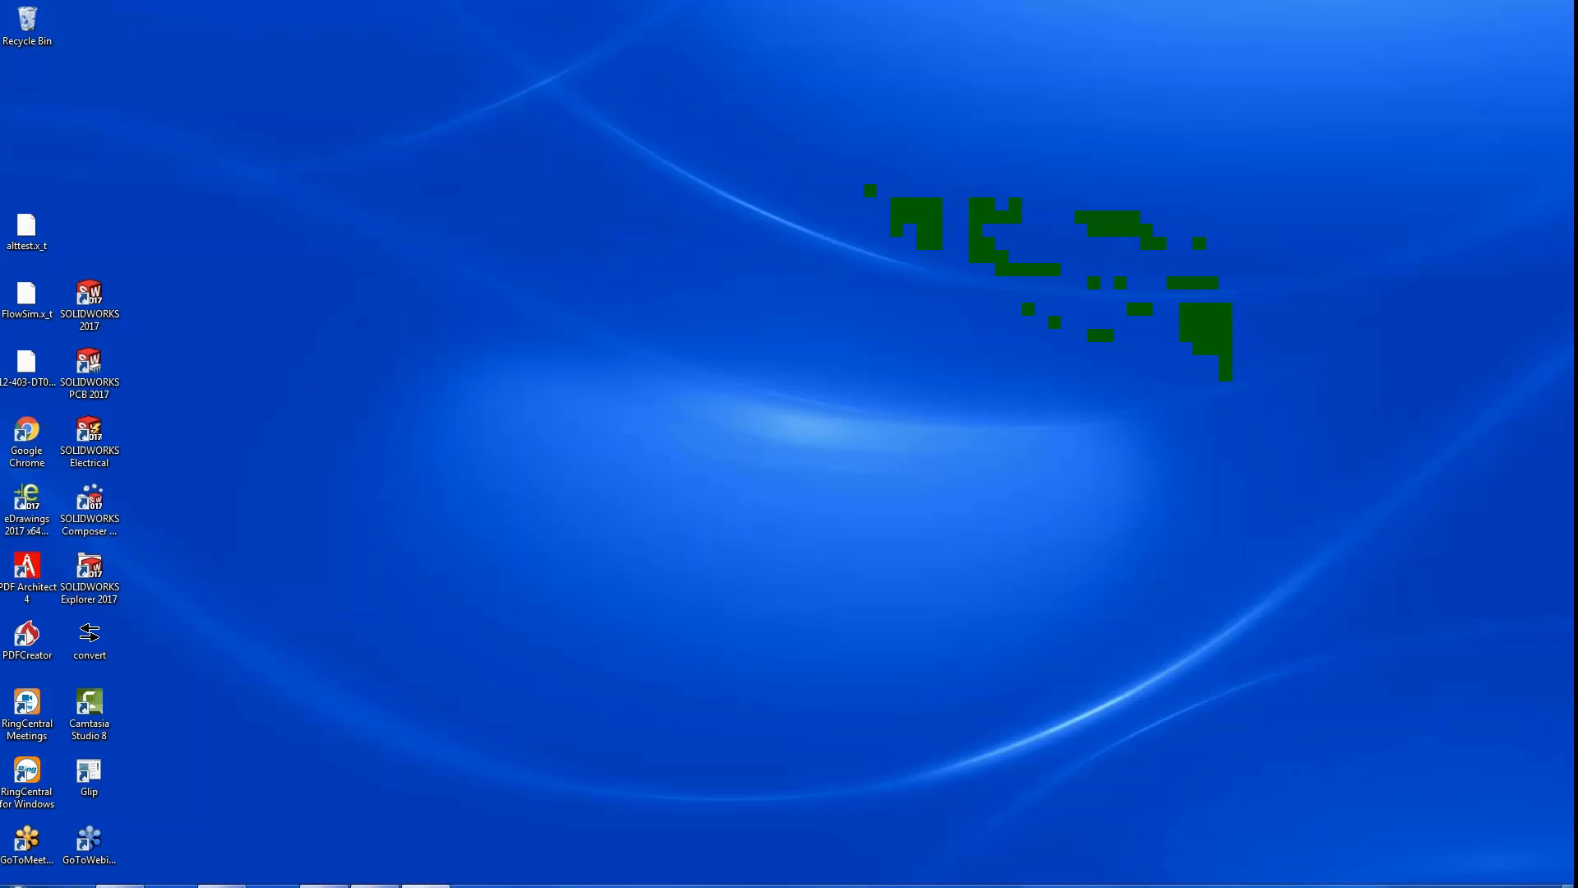
click(371, 878)
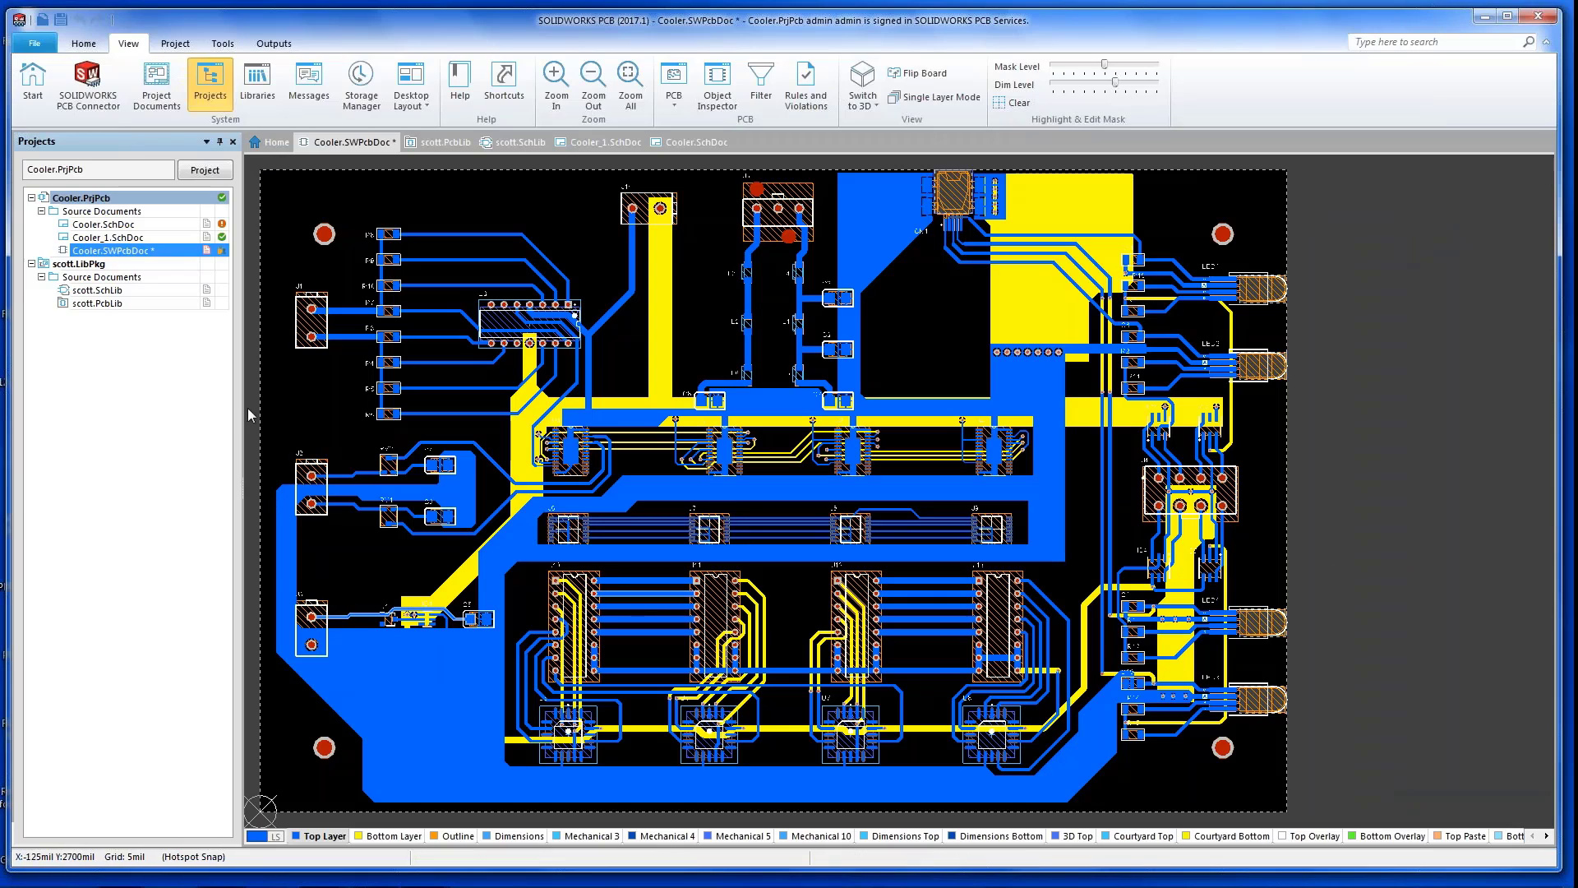
ctrl+scroll(309, 403, down, 2)
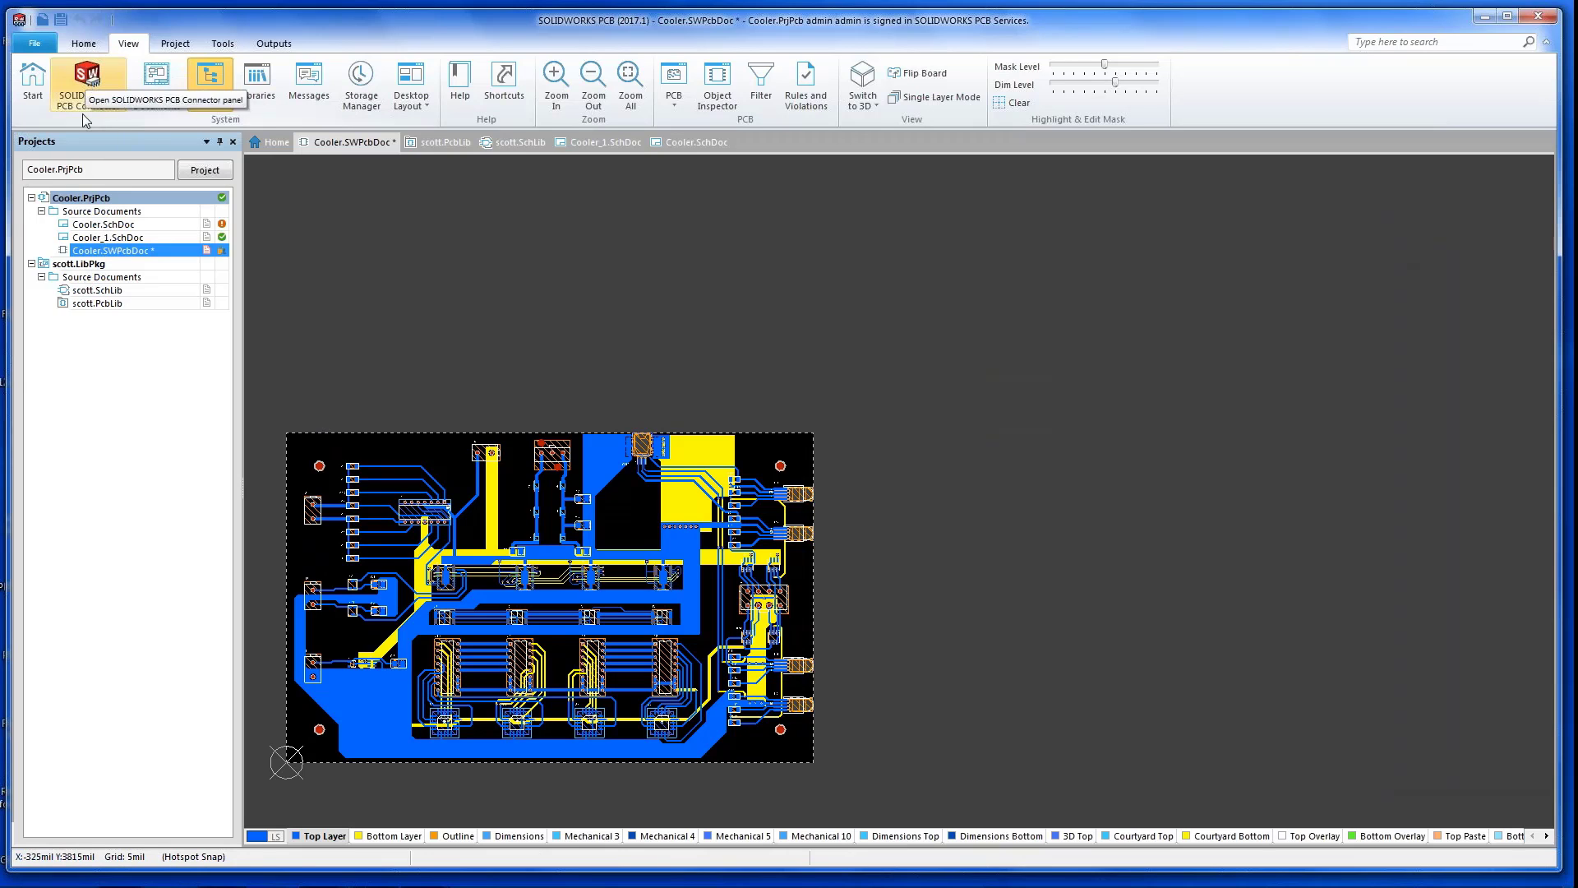
double_click(98, 224)
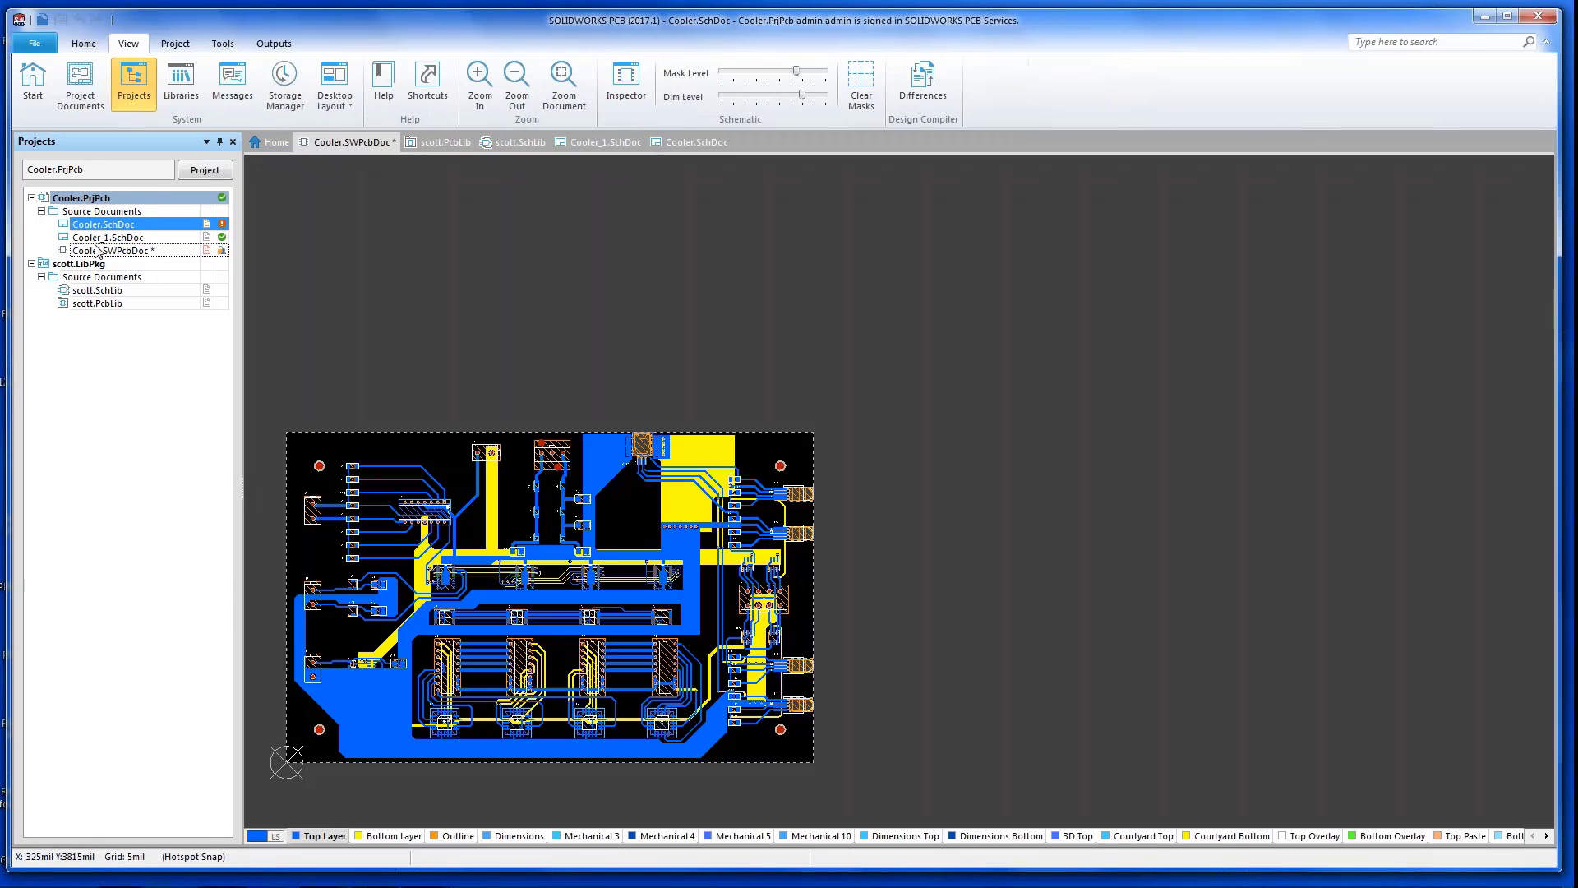
click(97, 250)
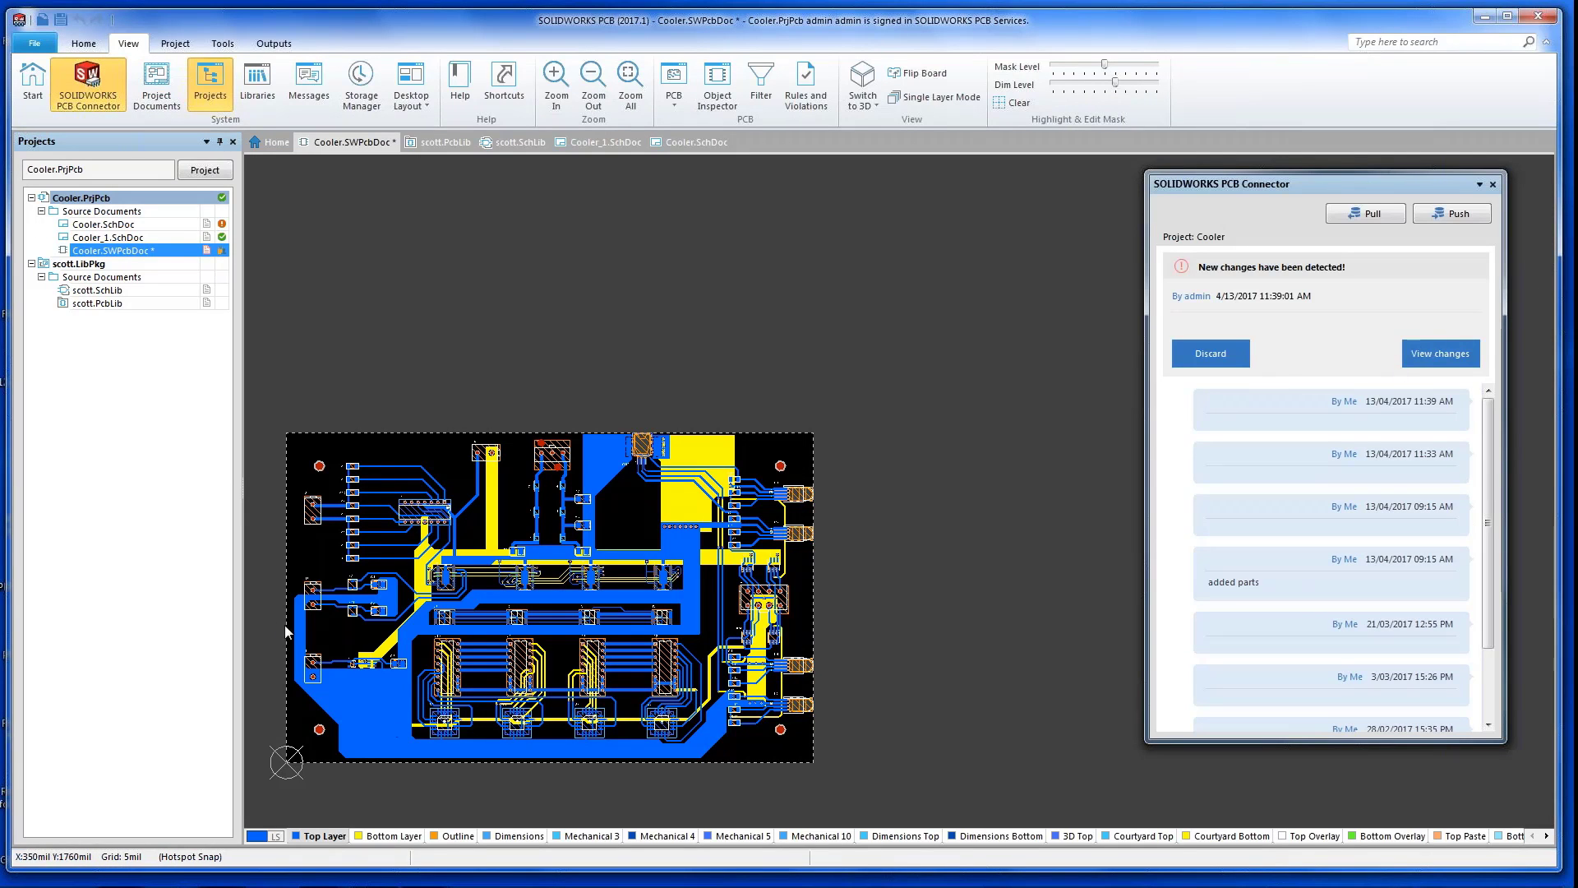
- Open the list of detected changes in the PCB Connector and view it alongside the whole board layout
ctrl+scroll(311, 705, up, 3)
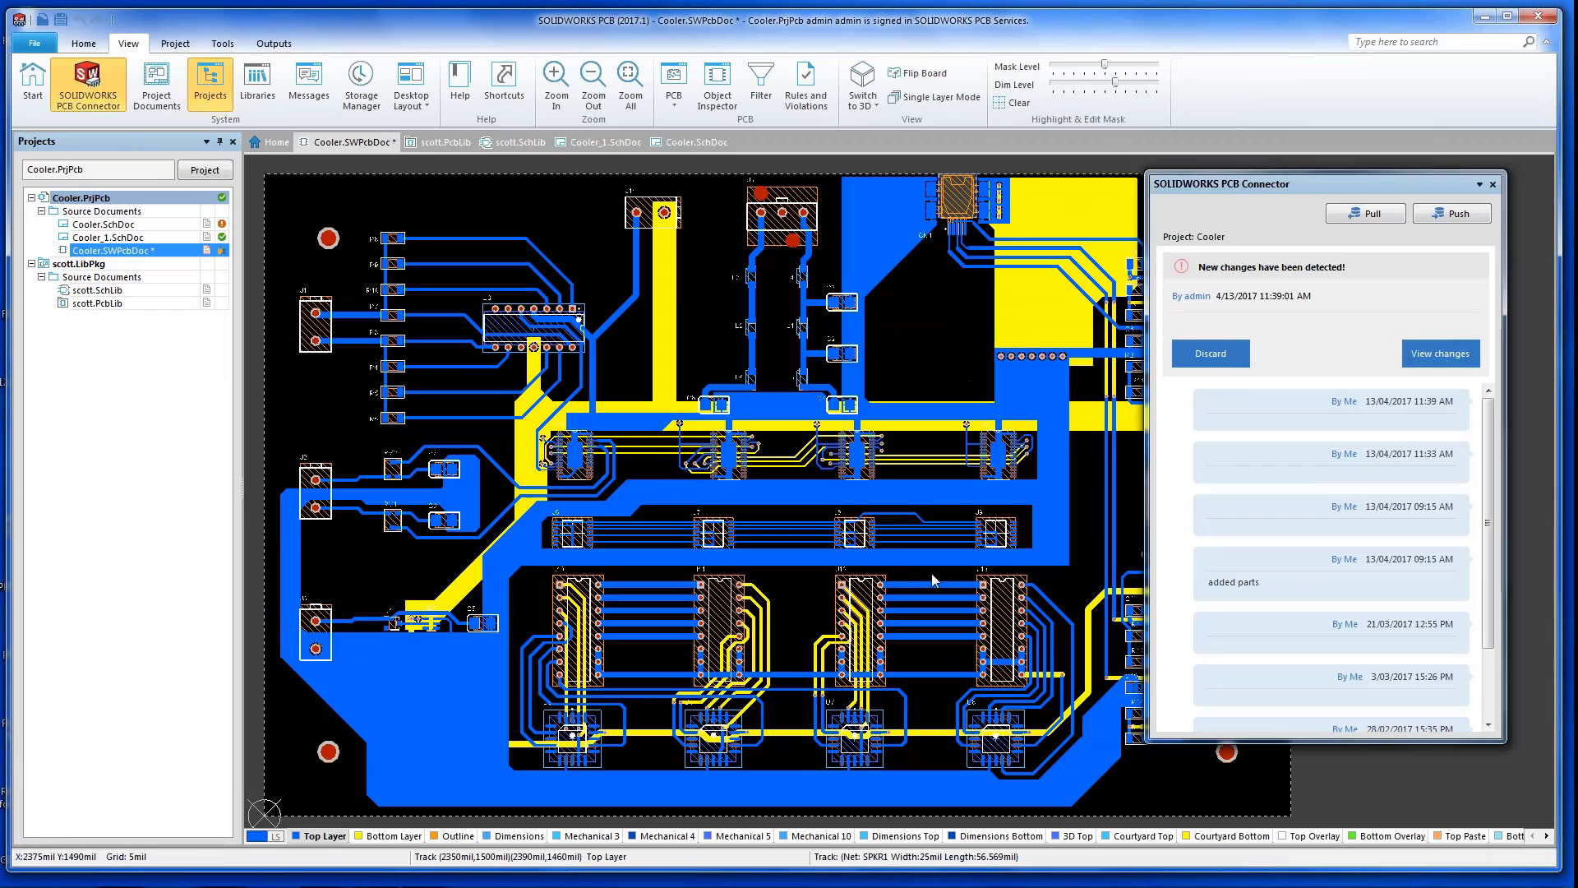
click(1444, 355)
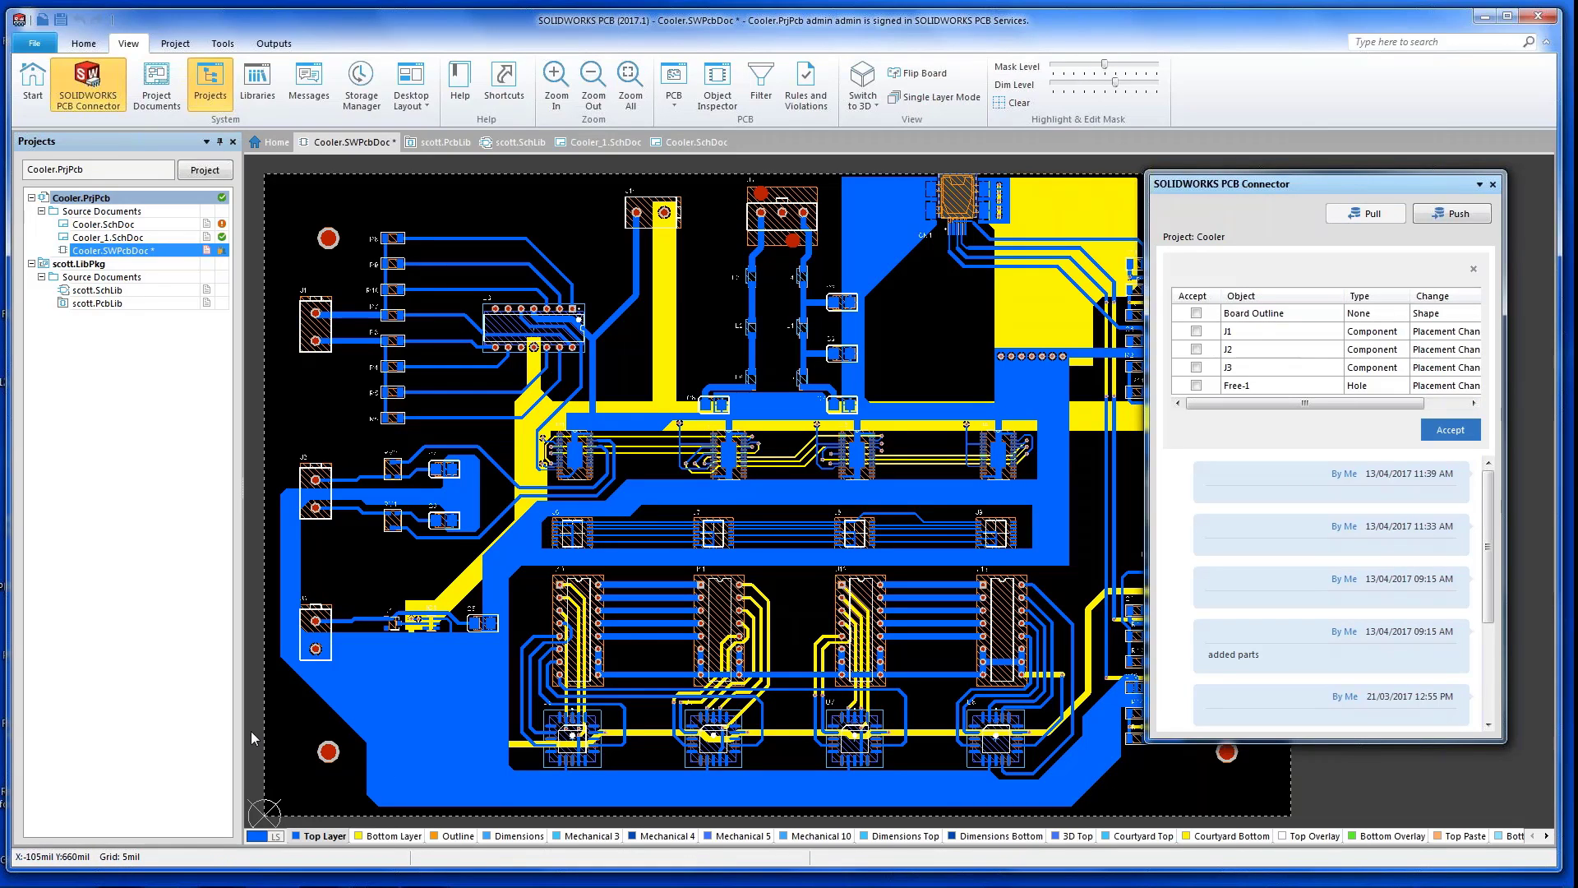
ctrl+scroll(317, 731, down, 1)
ctrl+scroll(318, 734, down, 1)
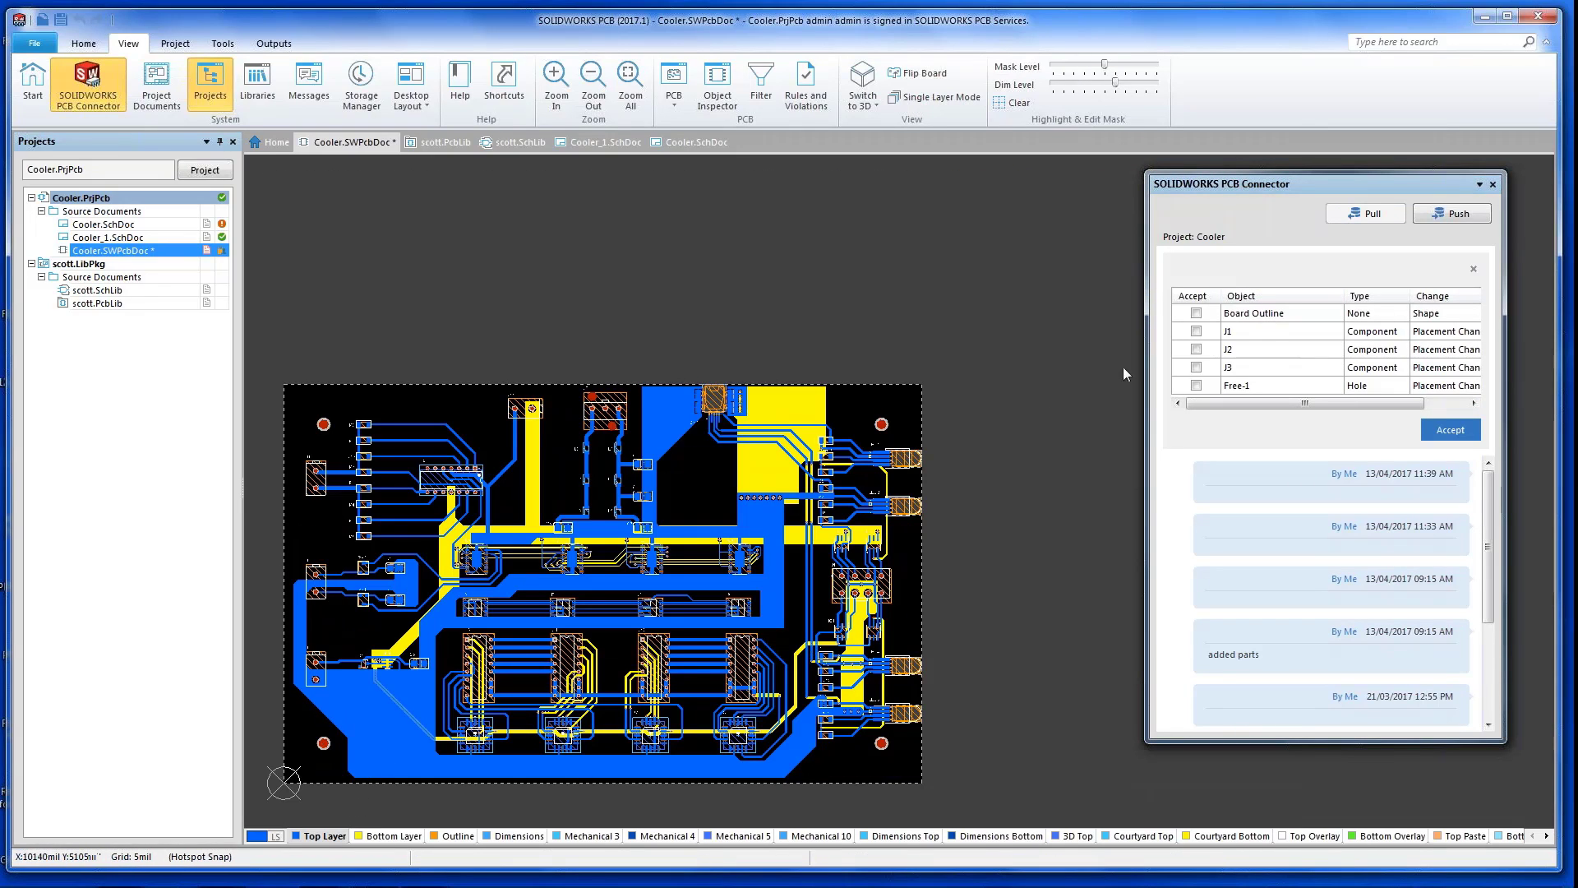
- Preview the Board Outline and J1 changes individually on the layout, and all changes from Board Outline through Free-1 together
click(1253, 313)
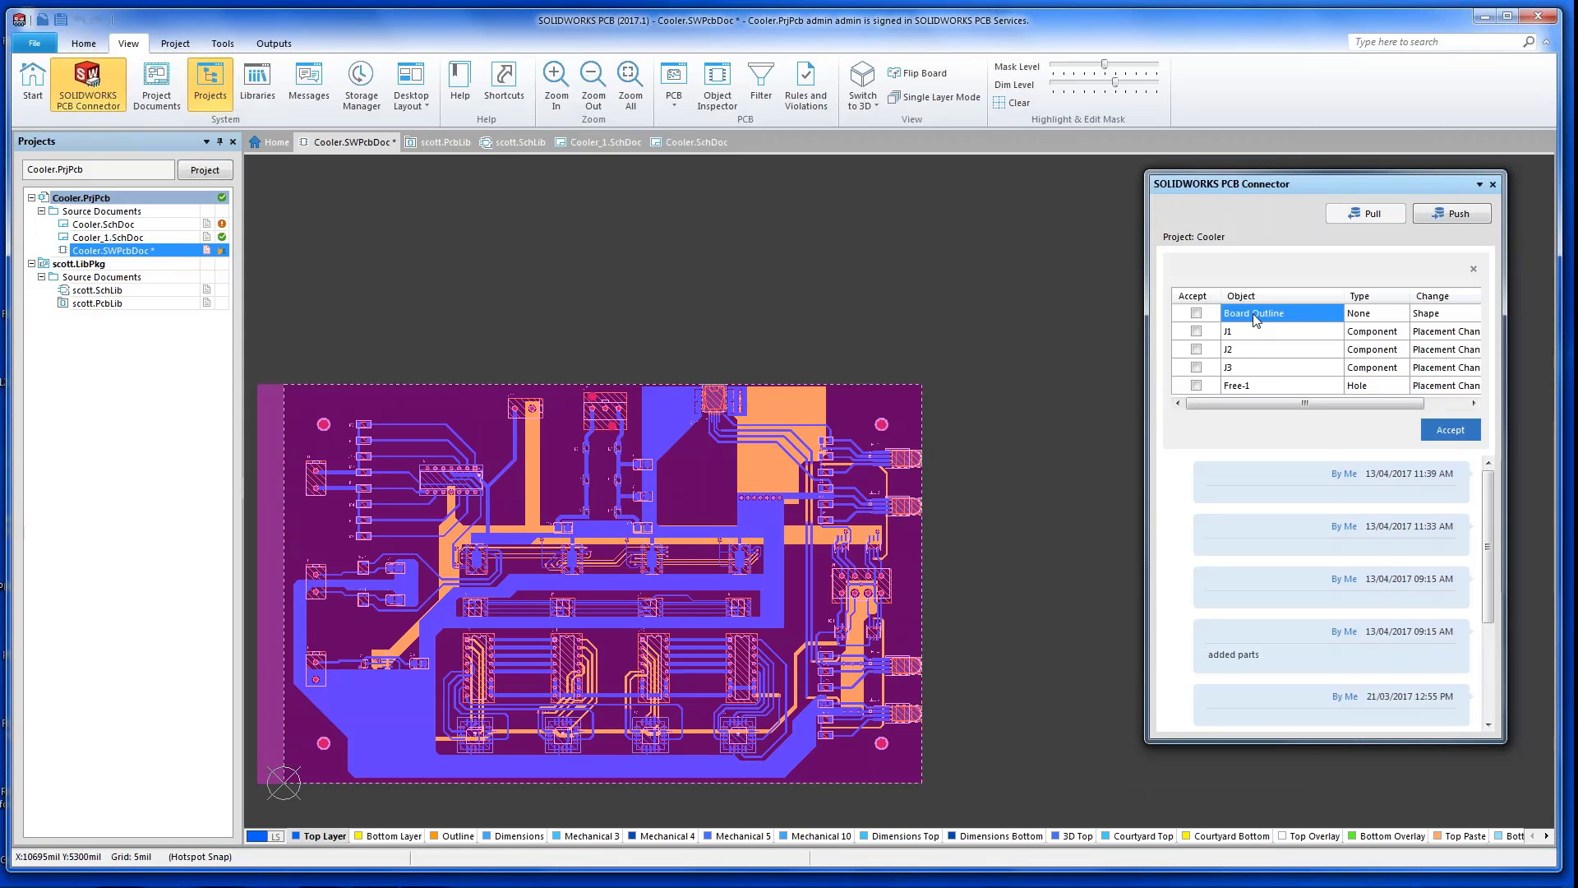
click(1250, 332)
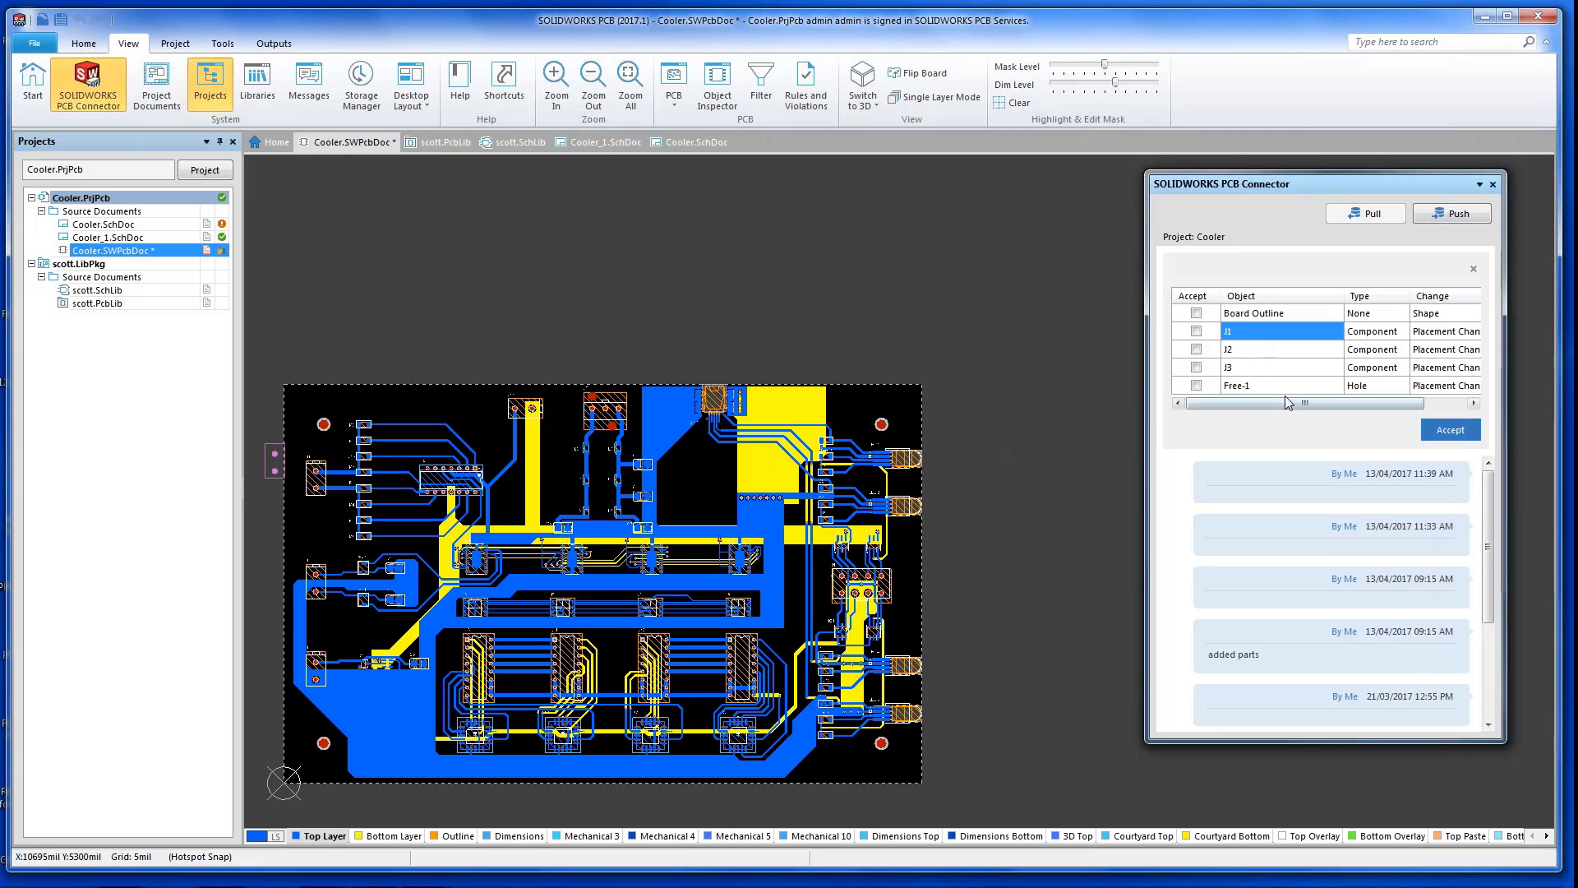
click(1279, 313)
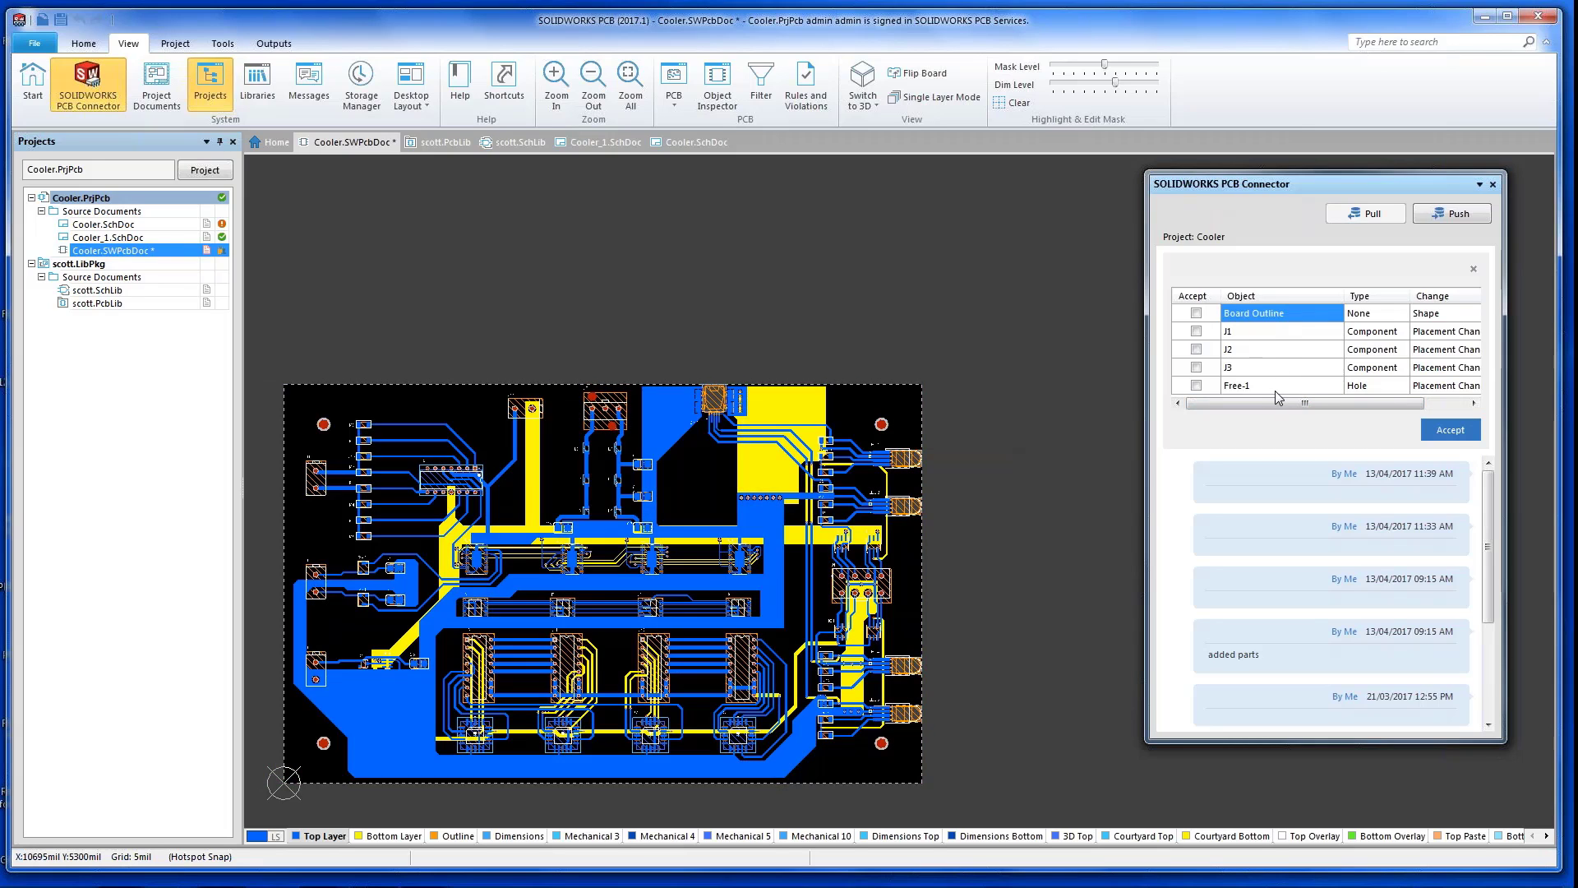
shift+click(1275, 391)
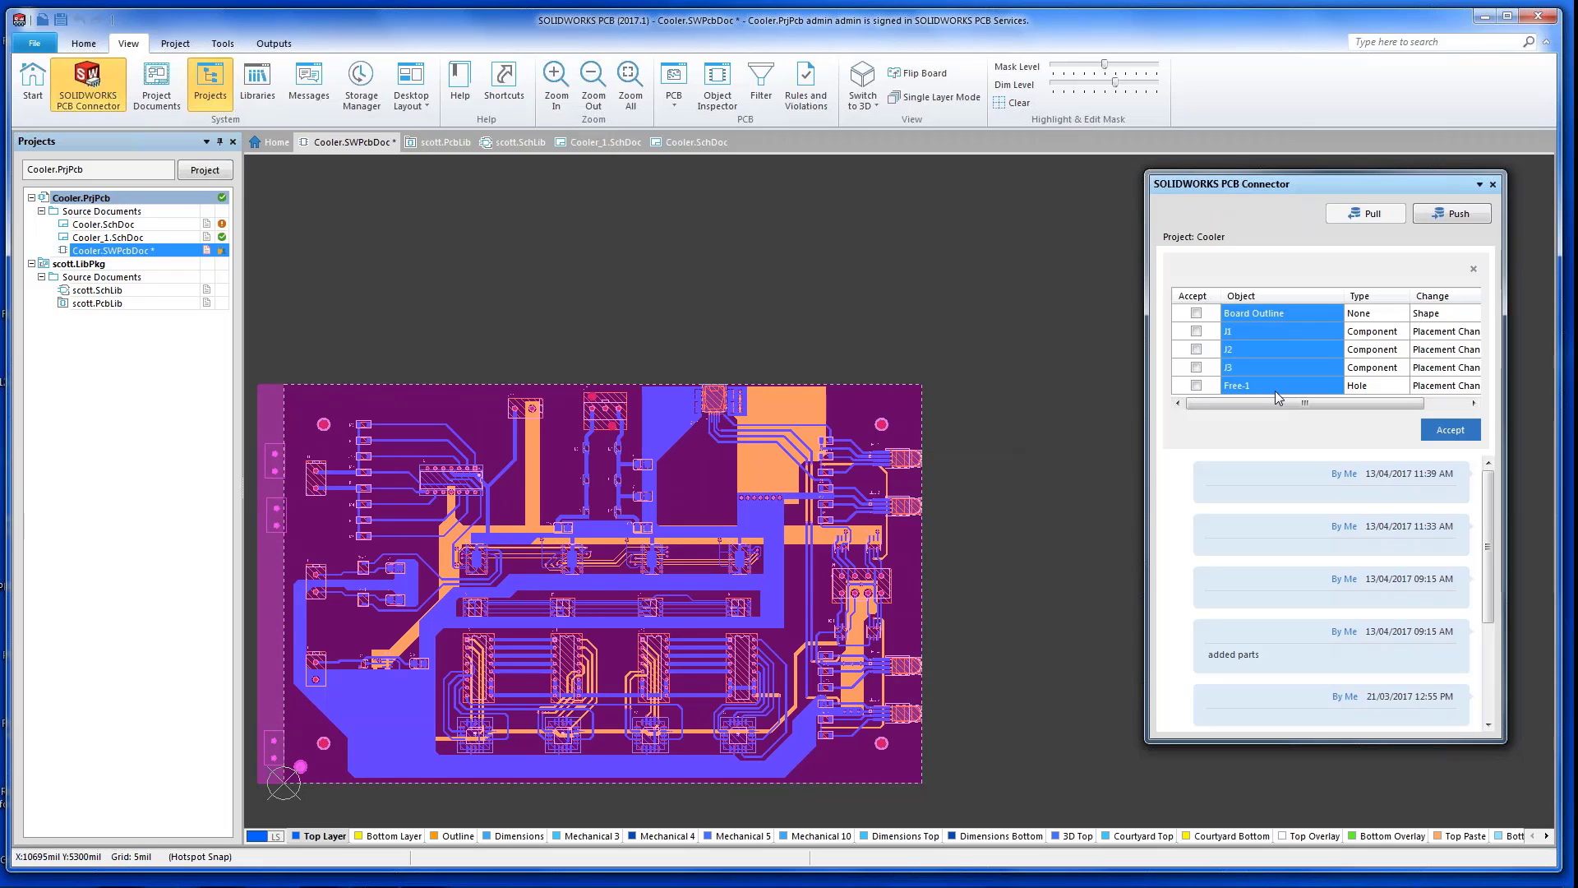
- Mark all detected outline, component and hole changes for acceptance, apply them to the board and close the PCB Connector
right_click(1270, 350)
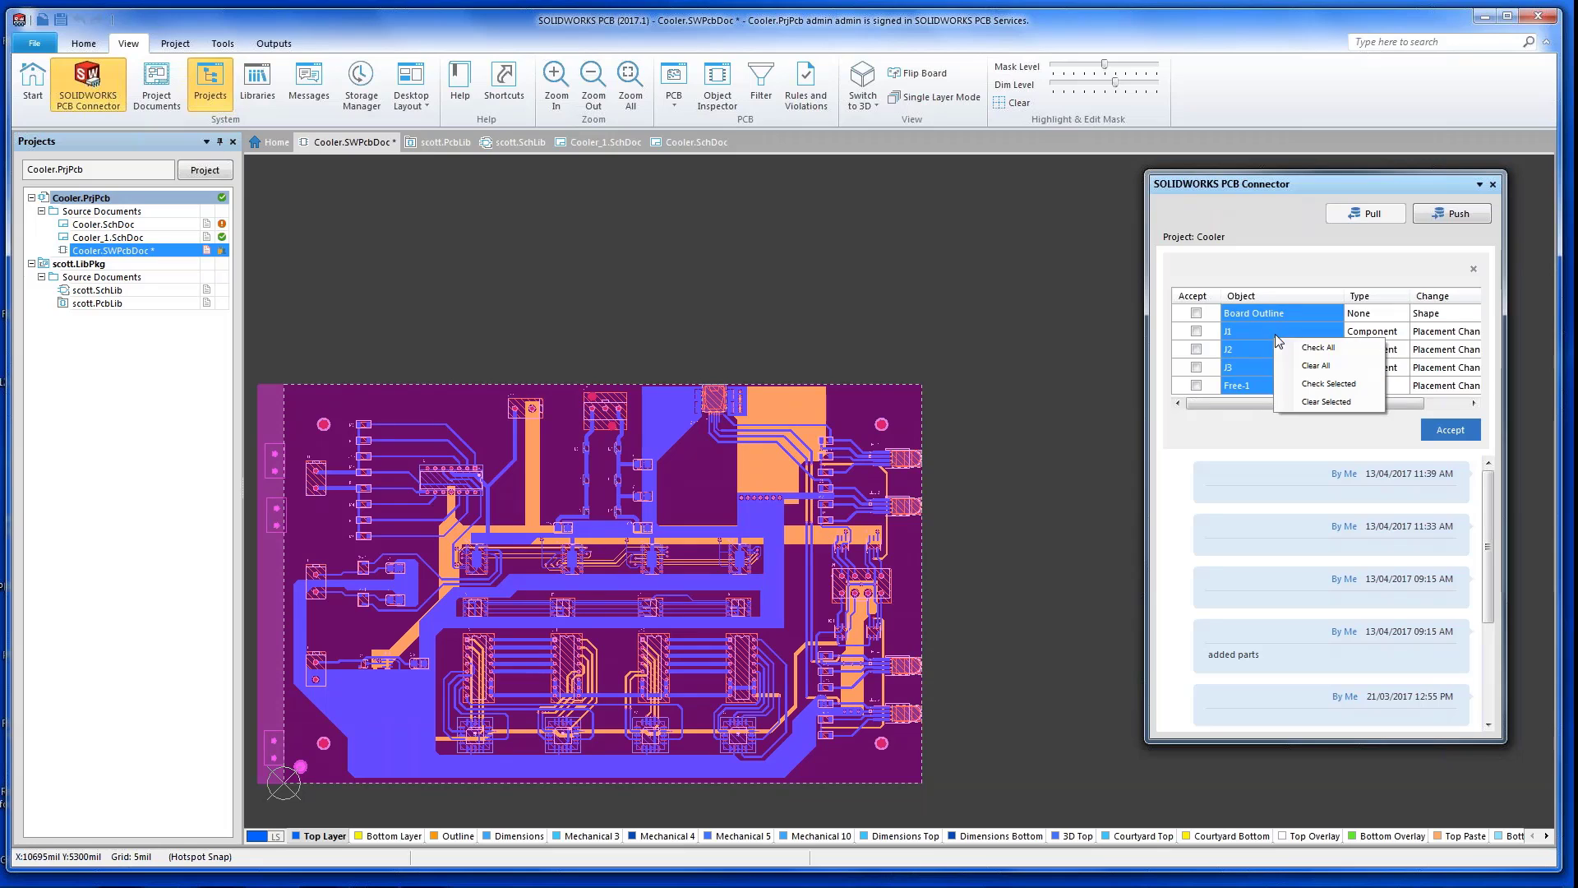
click(1335, 353)
click(1451, 429)
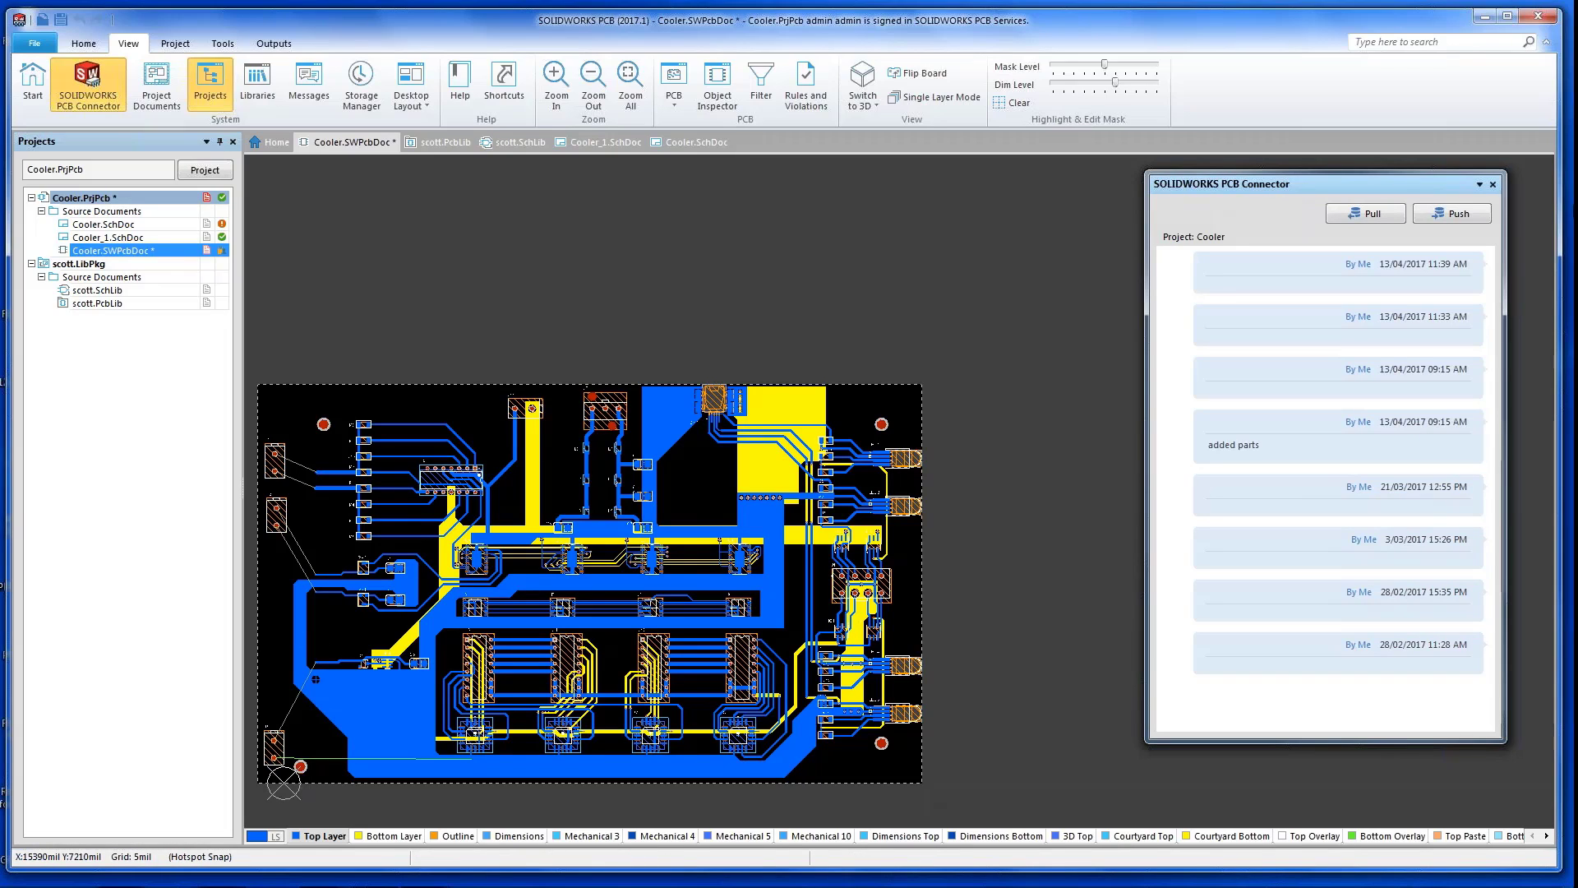
click(1494, 184)
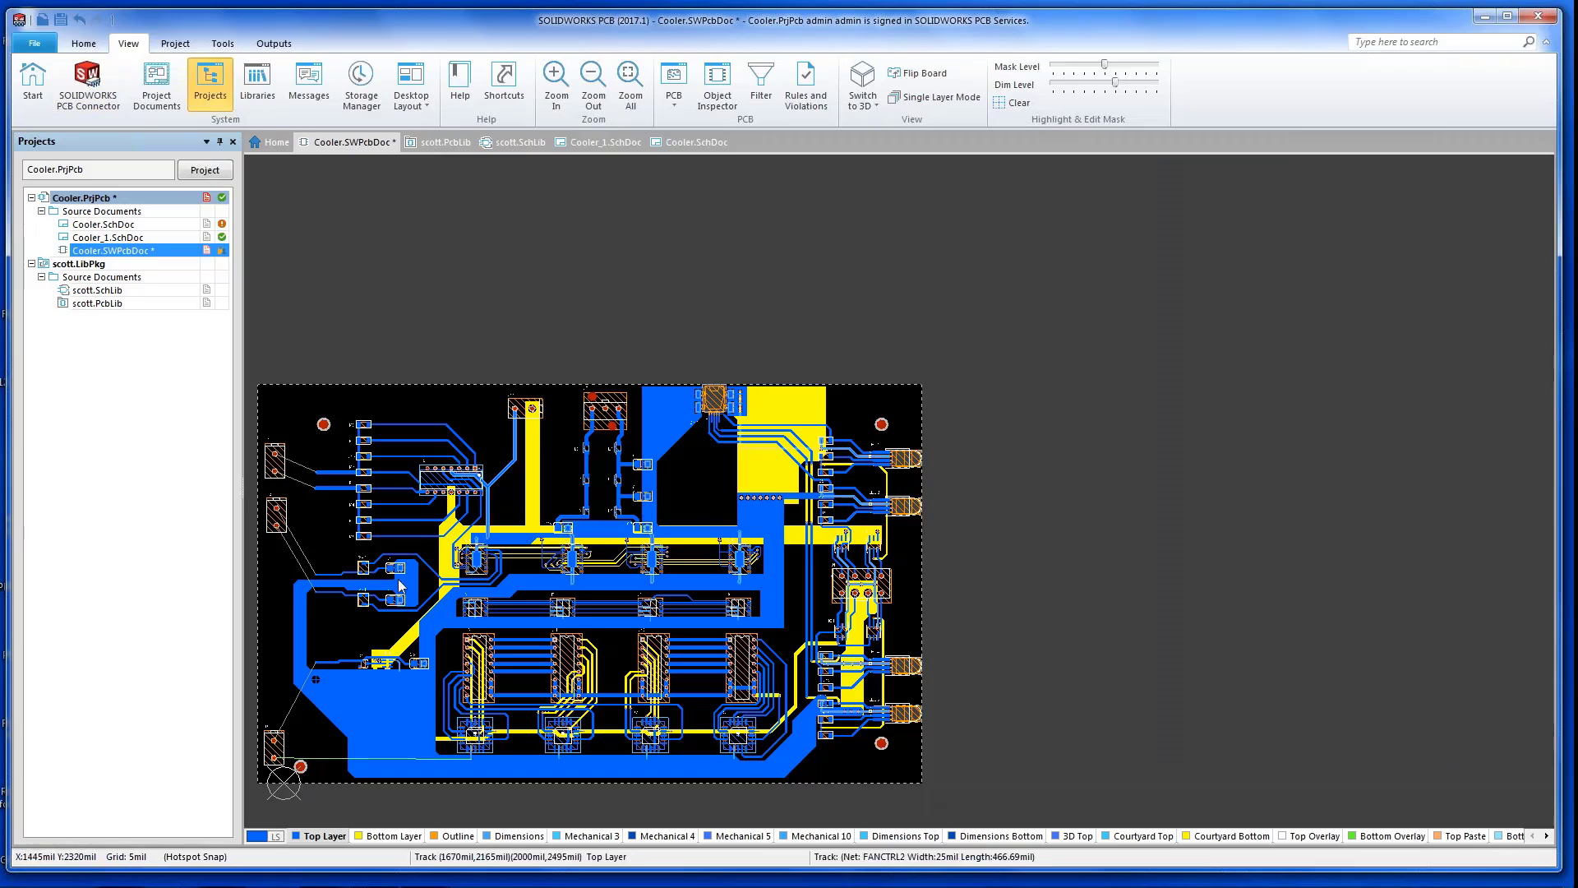
- Examine connectors J1, J2 and J3, the nearby mounting holes and the connection lines to their old tracks on the updated board
ctrl+scroll(266, 619, up, 4)
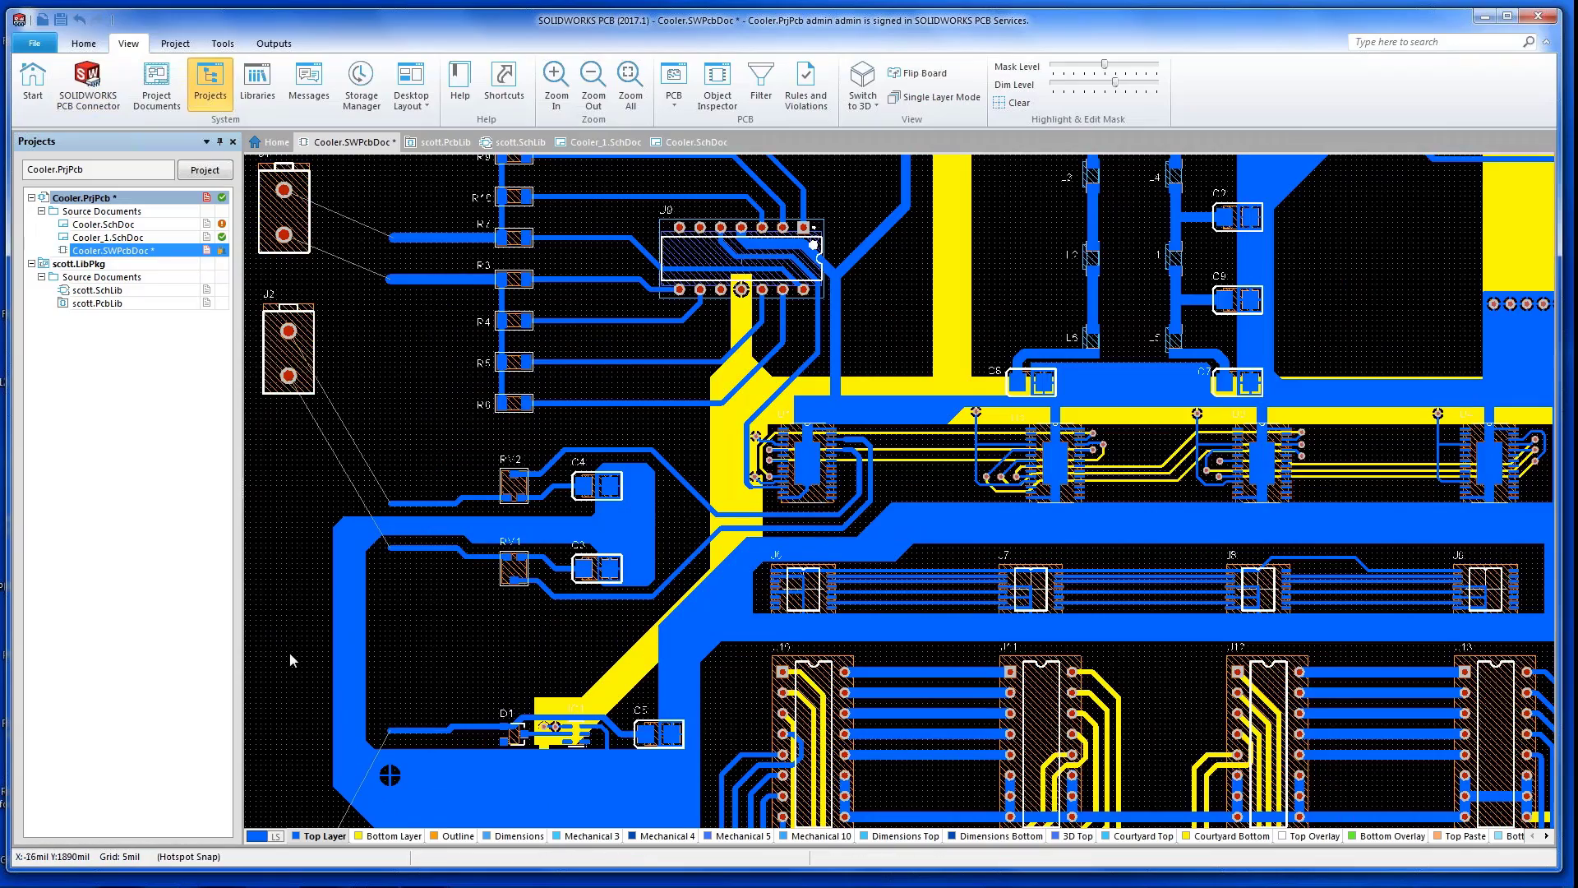
right_drag(289, 653, 494, 385)
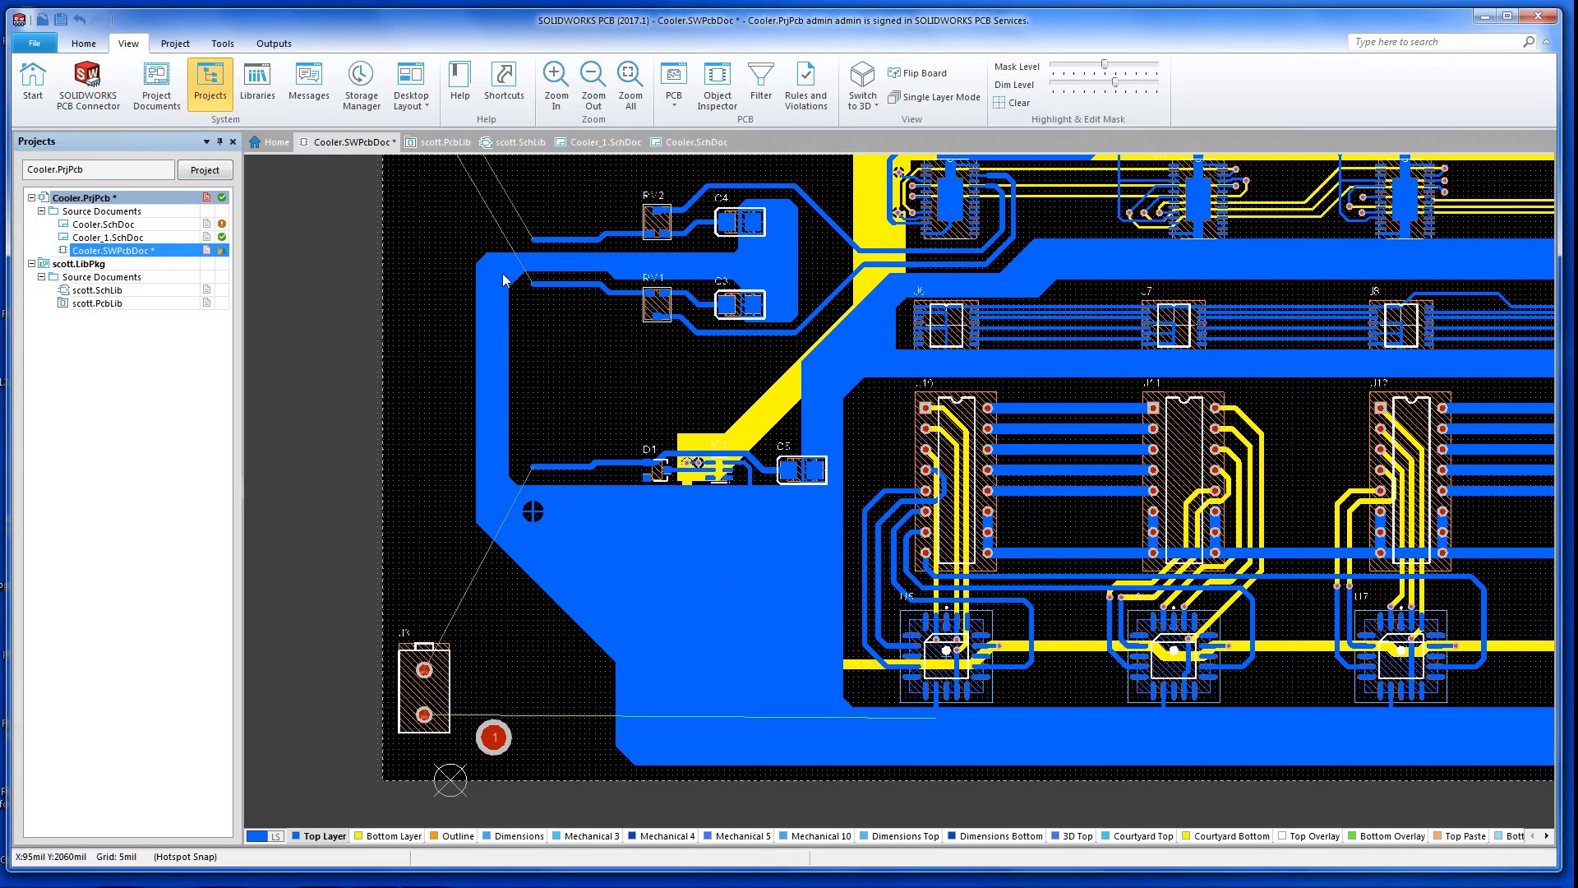
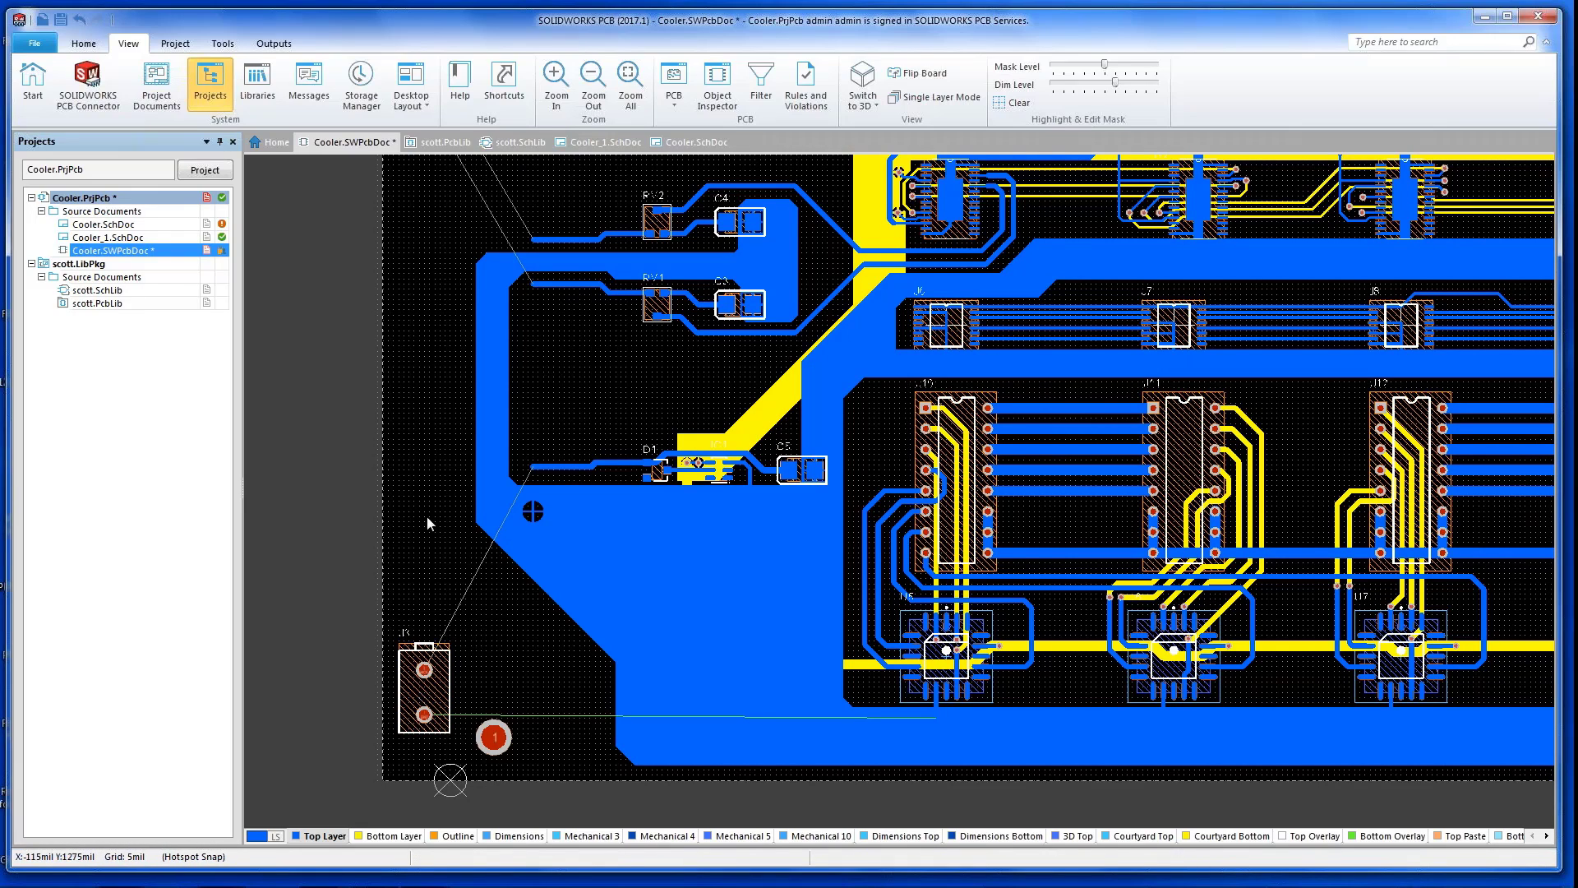
scroll(442, 472, up, 5)
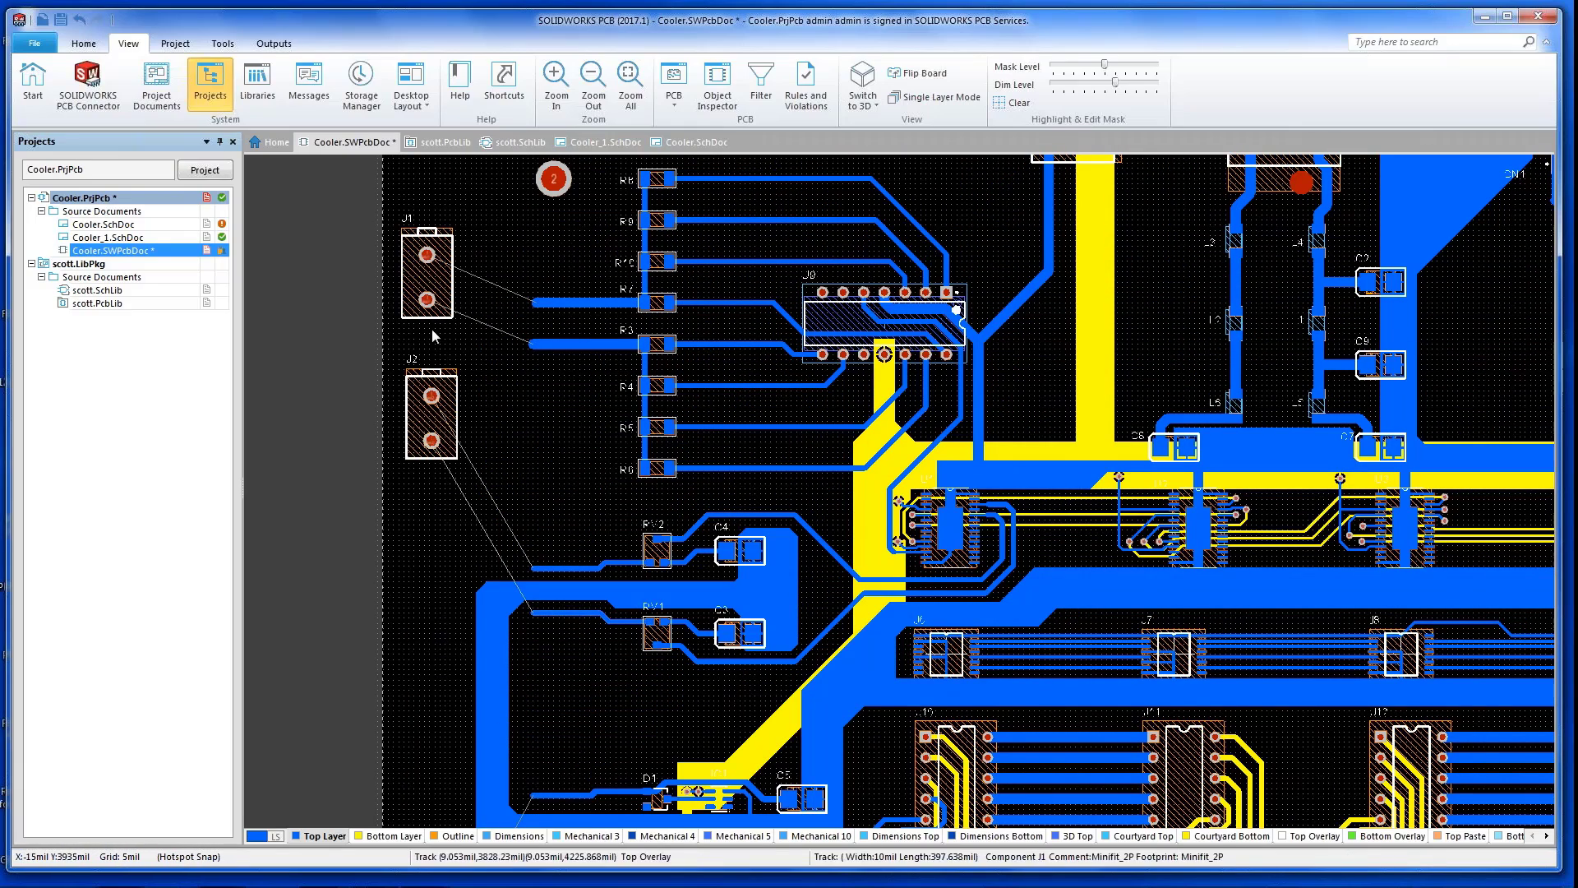
scroll(539, 516, up, 3)
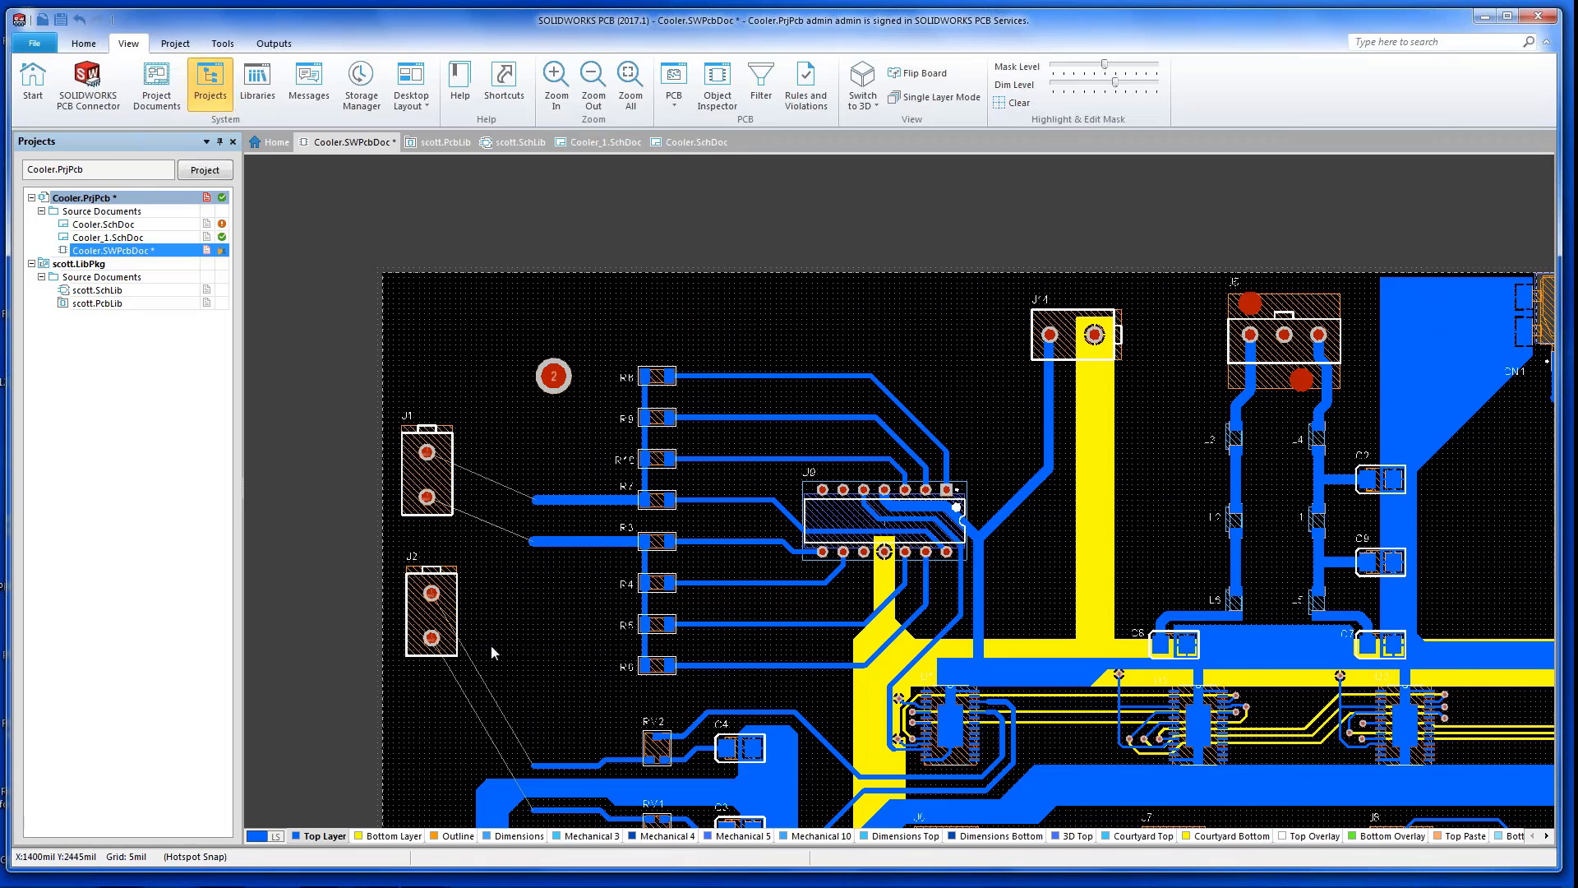
ctrl+scroll(490, 644, down, 3)
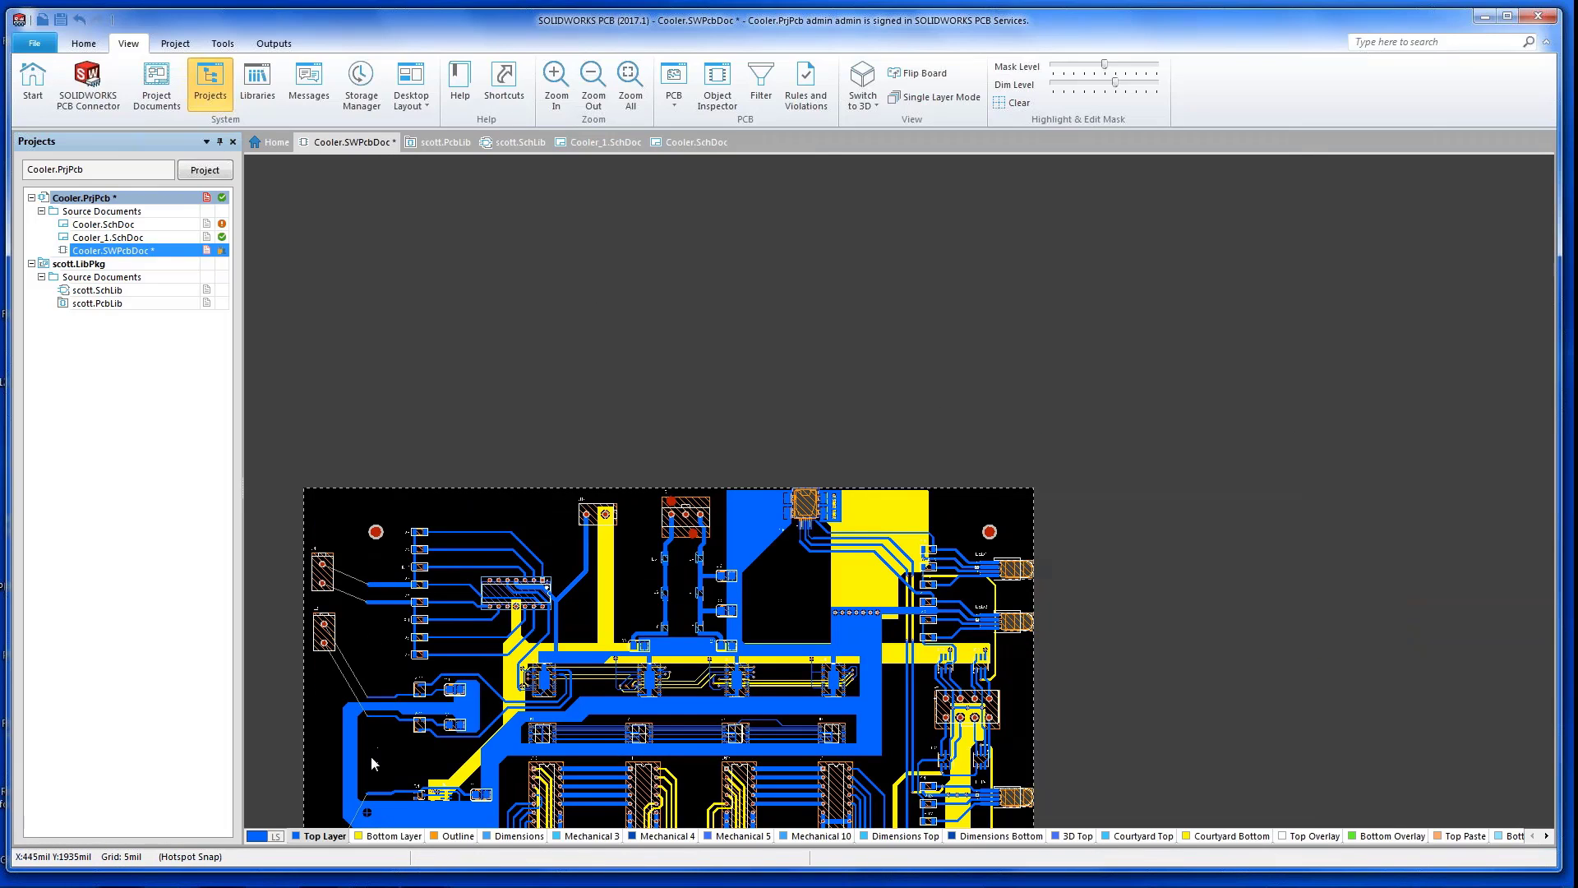
scroll(371, 757, down, 3)
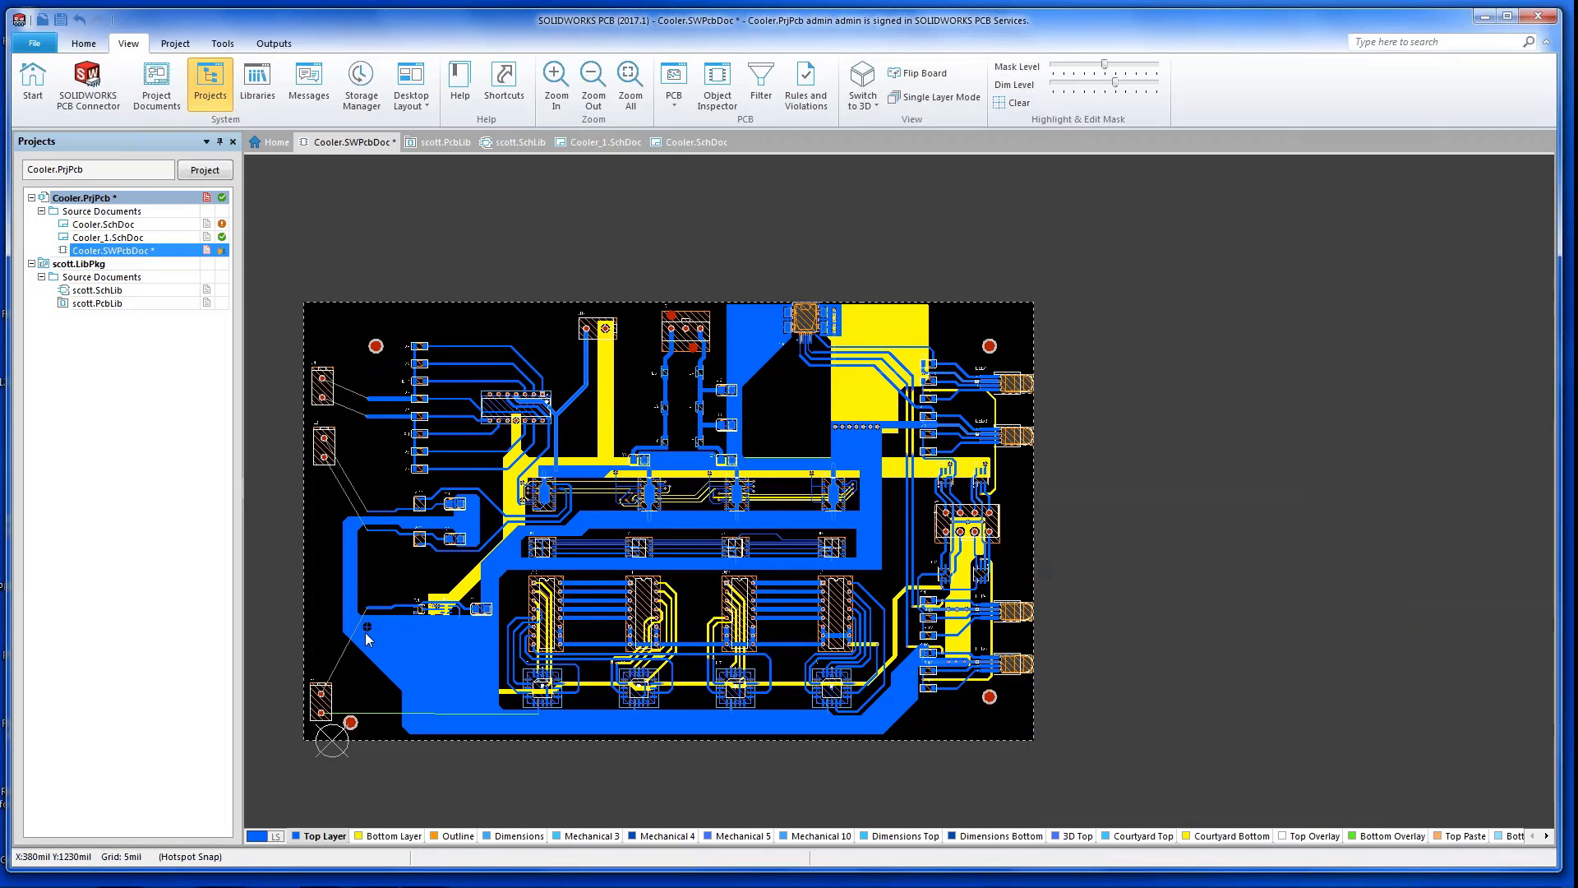